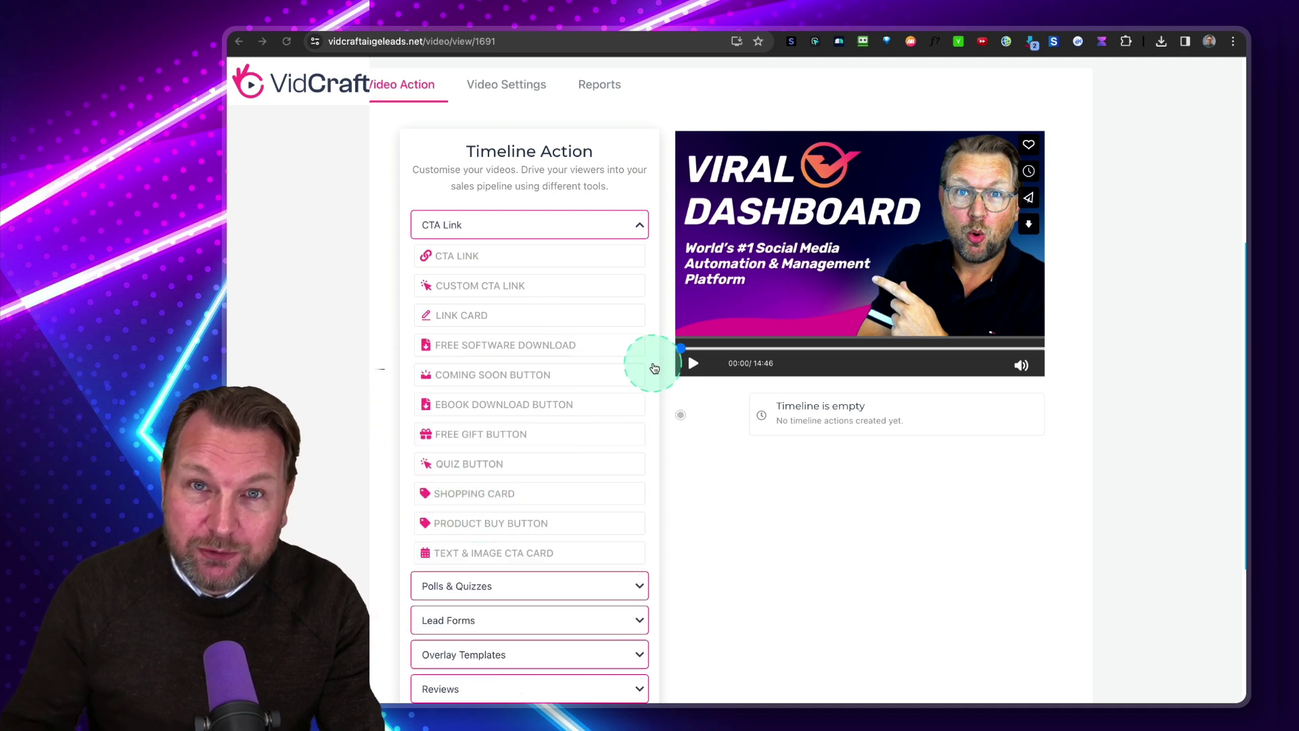
{"action": "scroll", "coordinate": [681, 359], "scroll_direction": "down", "scroll_amount": 3}
{"action": "left_click", "coordinate": [636, 505]}
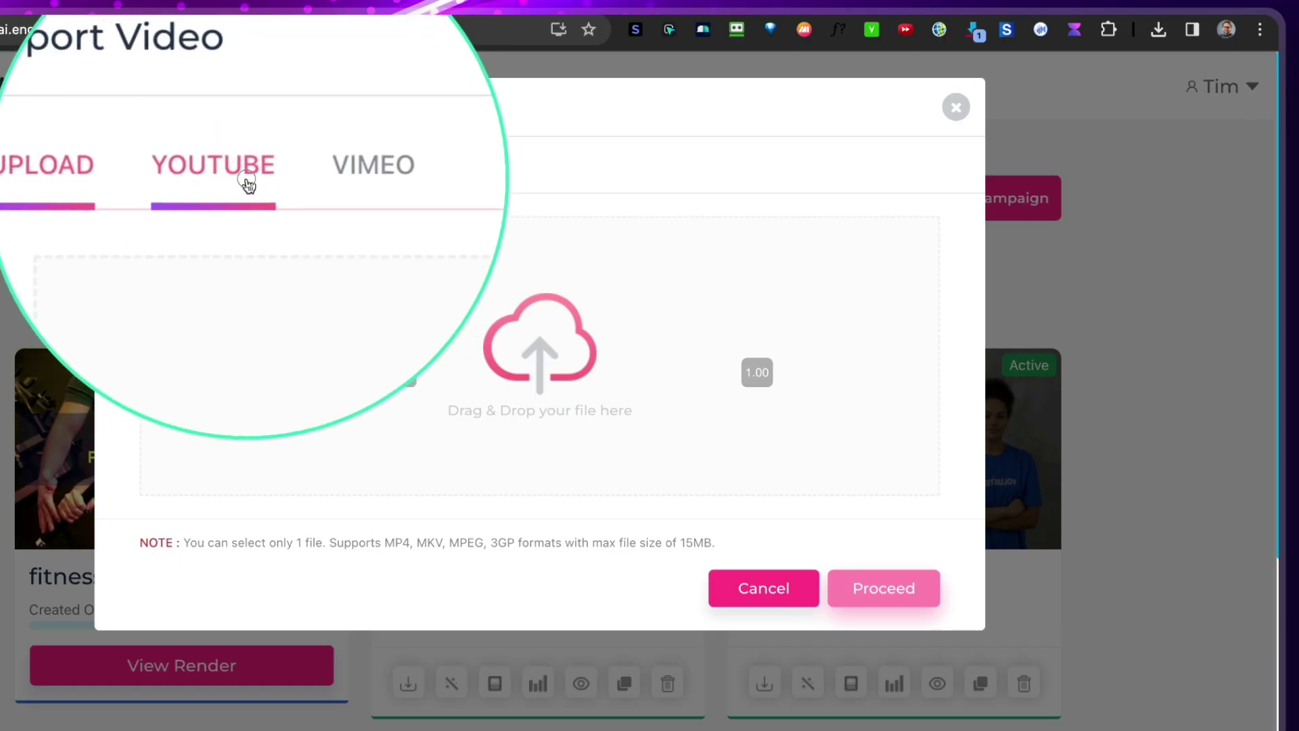
{"action": "left_click", "coordinate": [247, 180]}
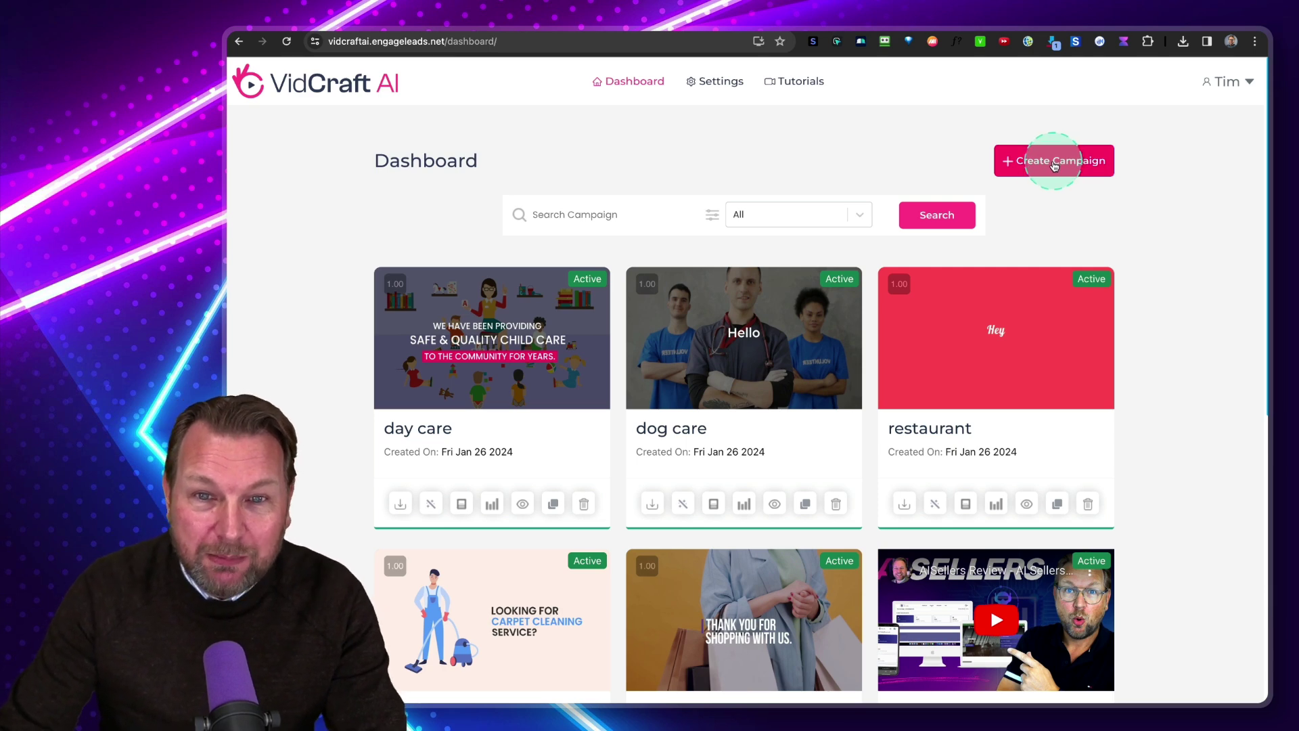
Step: Start a new campaign that builds its video from templates
{"action": "left_click", "coordinate": [1055, 165]}
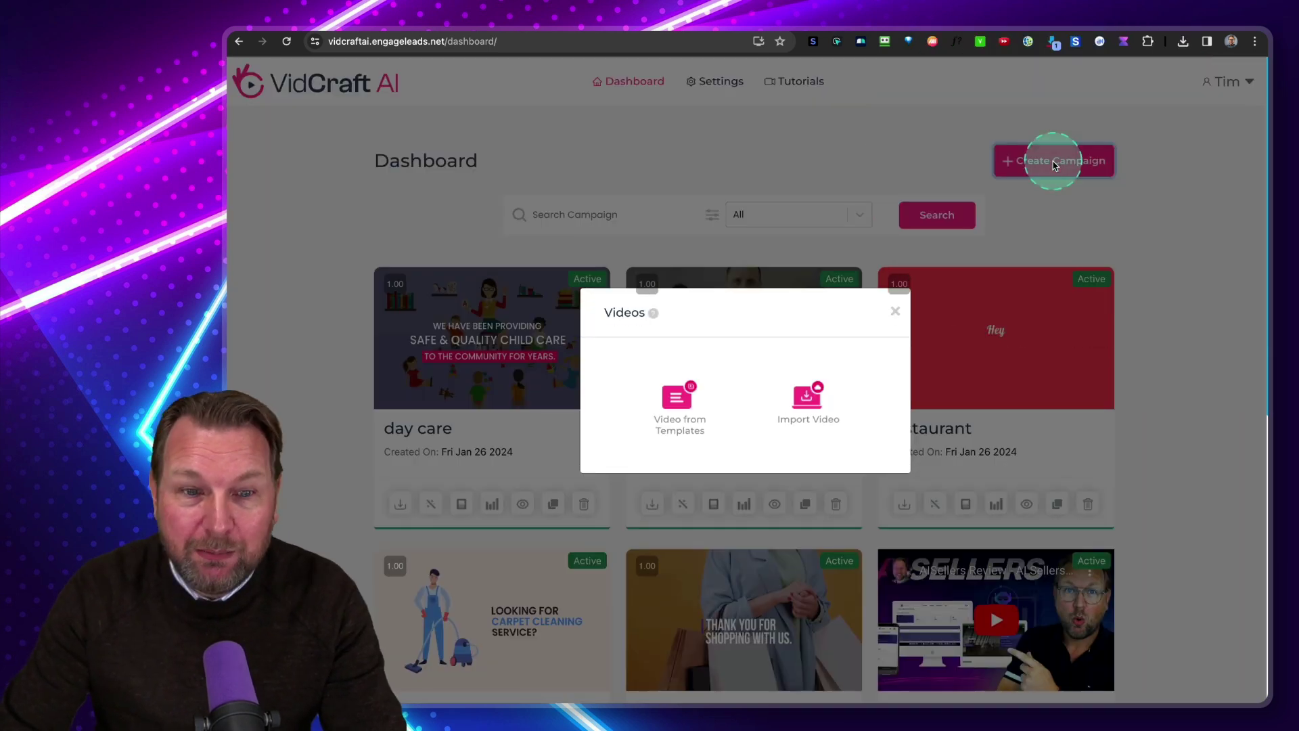
{"action": "left_click", "coordinate": [689, 405]}
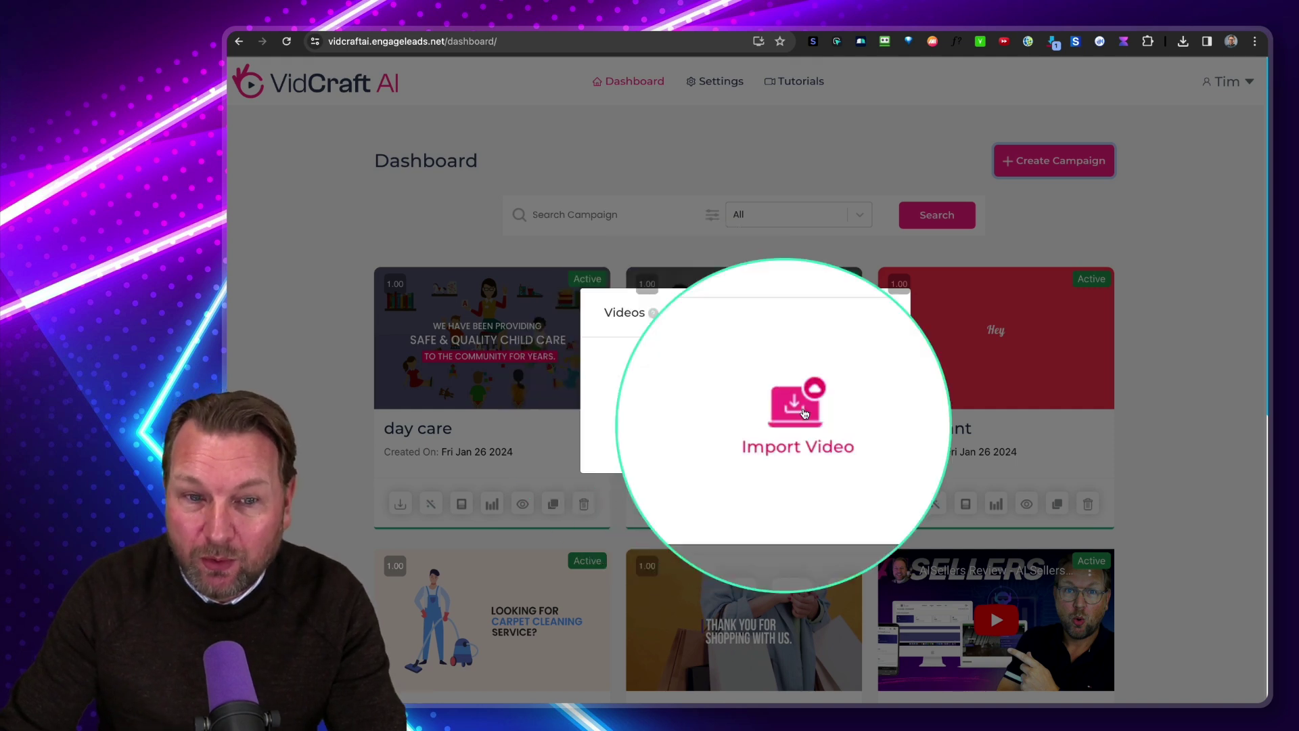
{"action": "left_click", "coordinate": [810, 409]}
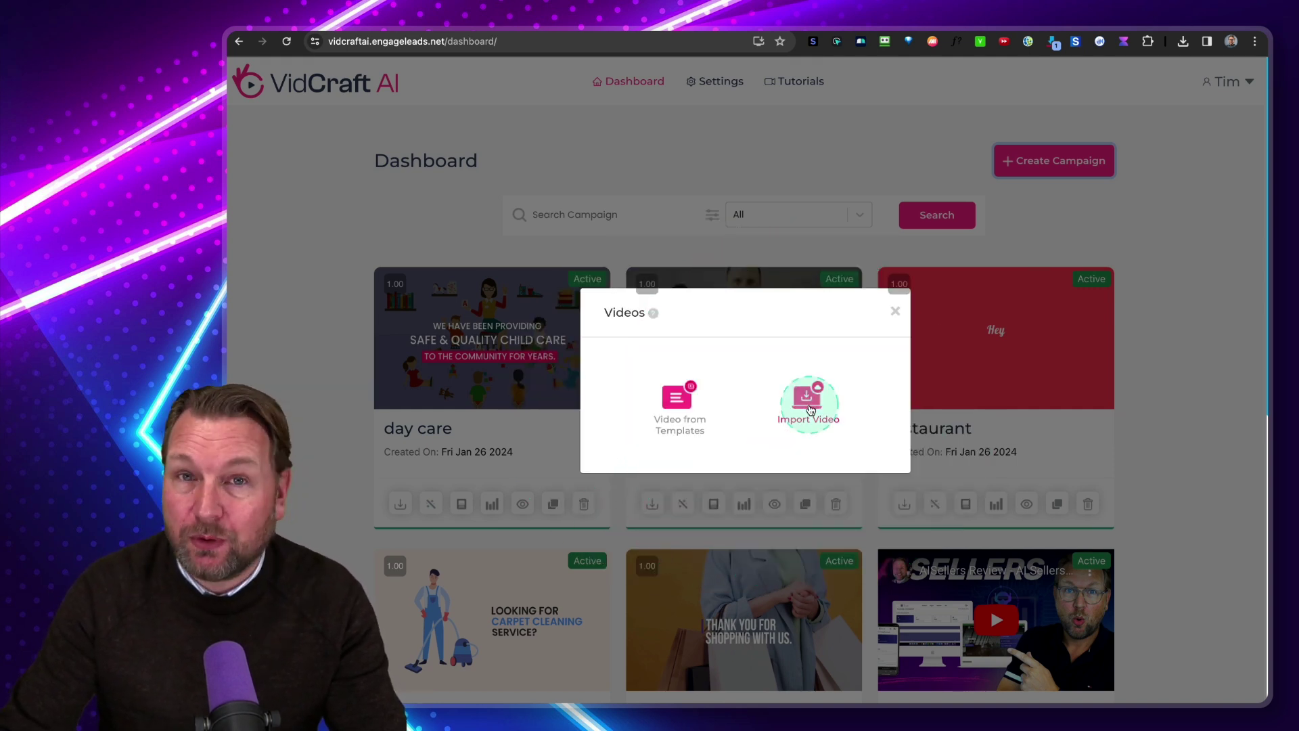
{"action": "left_click", "coordinate": [692, 404]}
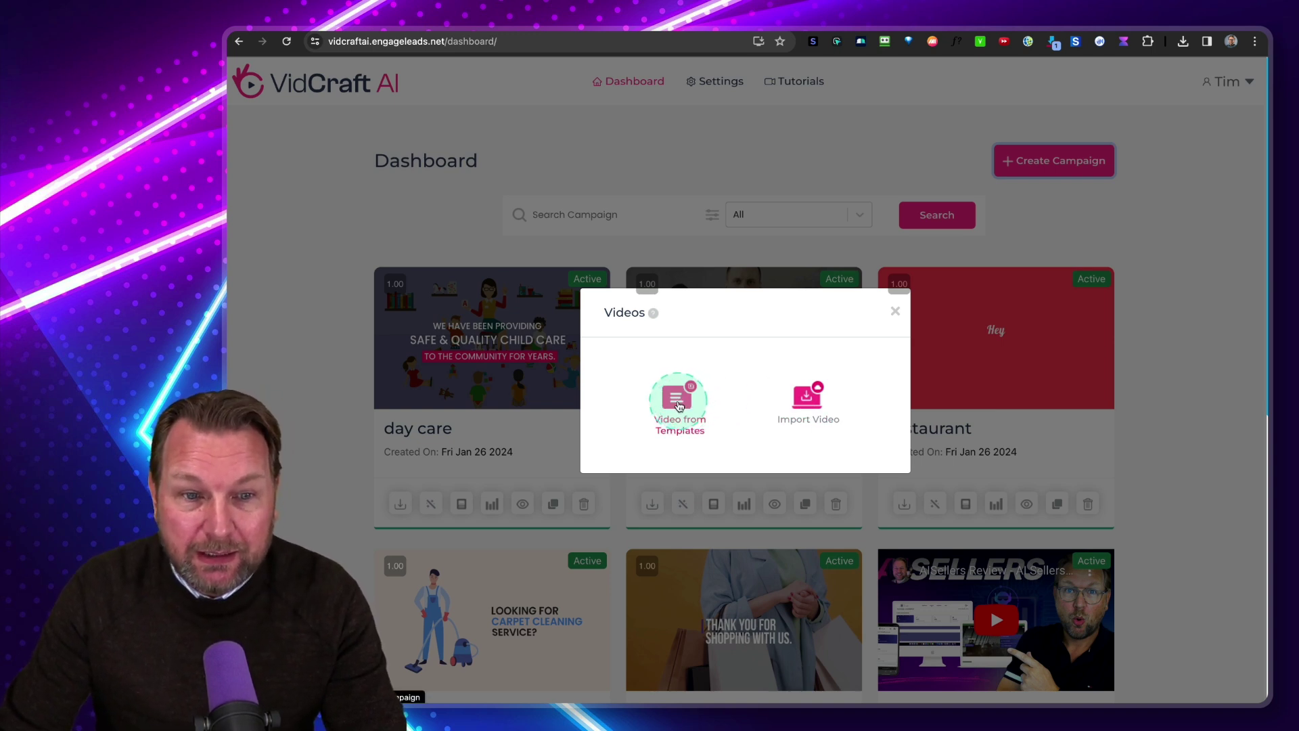
{"action": "left_click", "coordinate": [678, 405]}
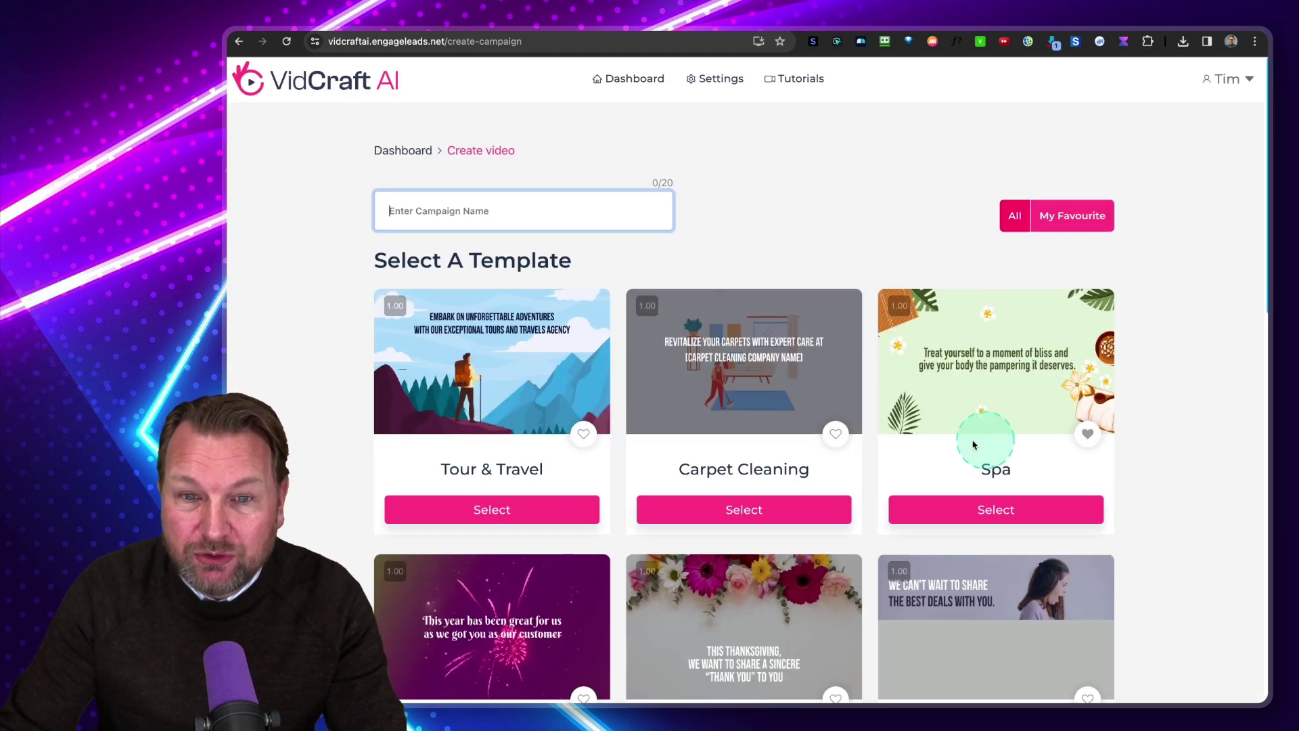
Step: Look through the whole list of video templates, including the Fitness, Dog Care, Welcome and Tour & Travel previews
{"action": "scroll", "coordinate": [814, 430], "scroll_direction": "down", "scroll_amount": 1}
{"action": "scroll", "coordinate": [814, 429], "scroll_direction": "down", "scroll_amount": 4}
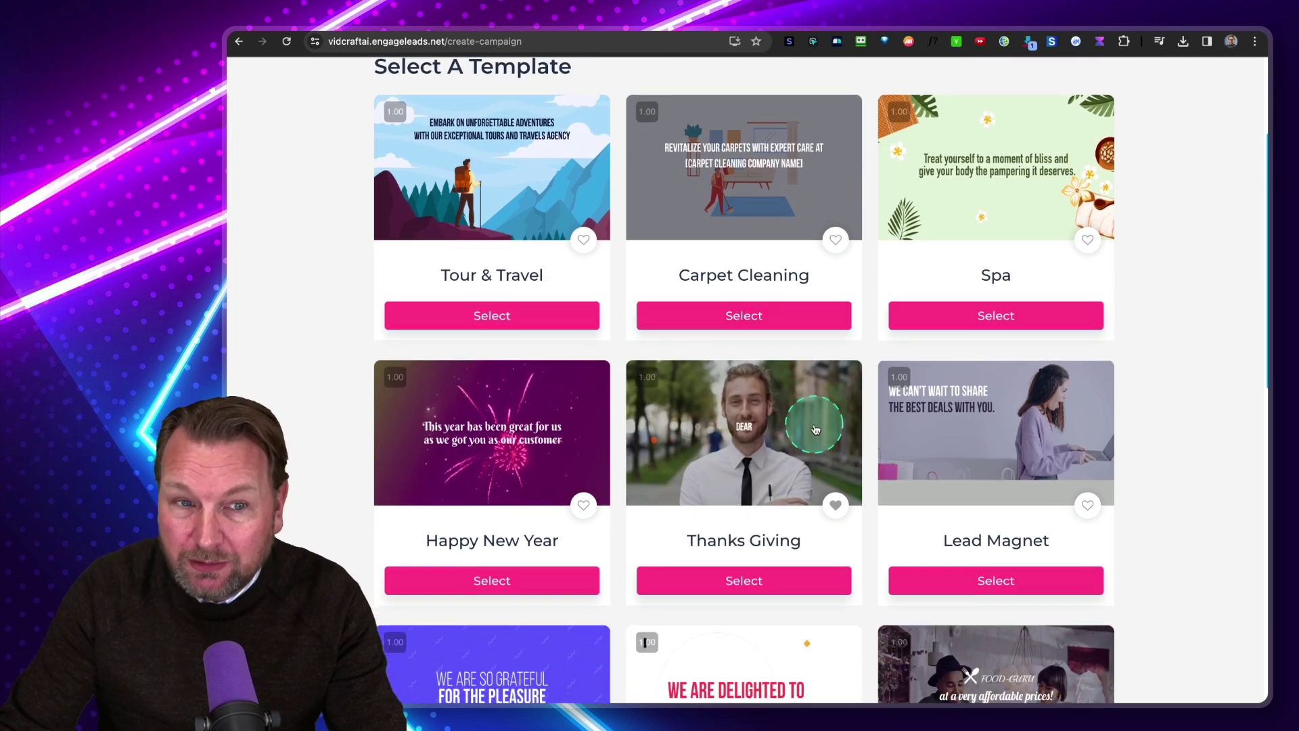
{"action": "scroll", "coordinate": [815, 430], "scroll_direction": "down", "scroll_amount": 4}
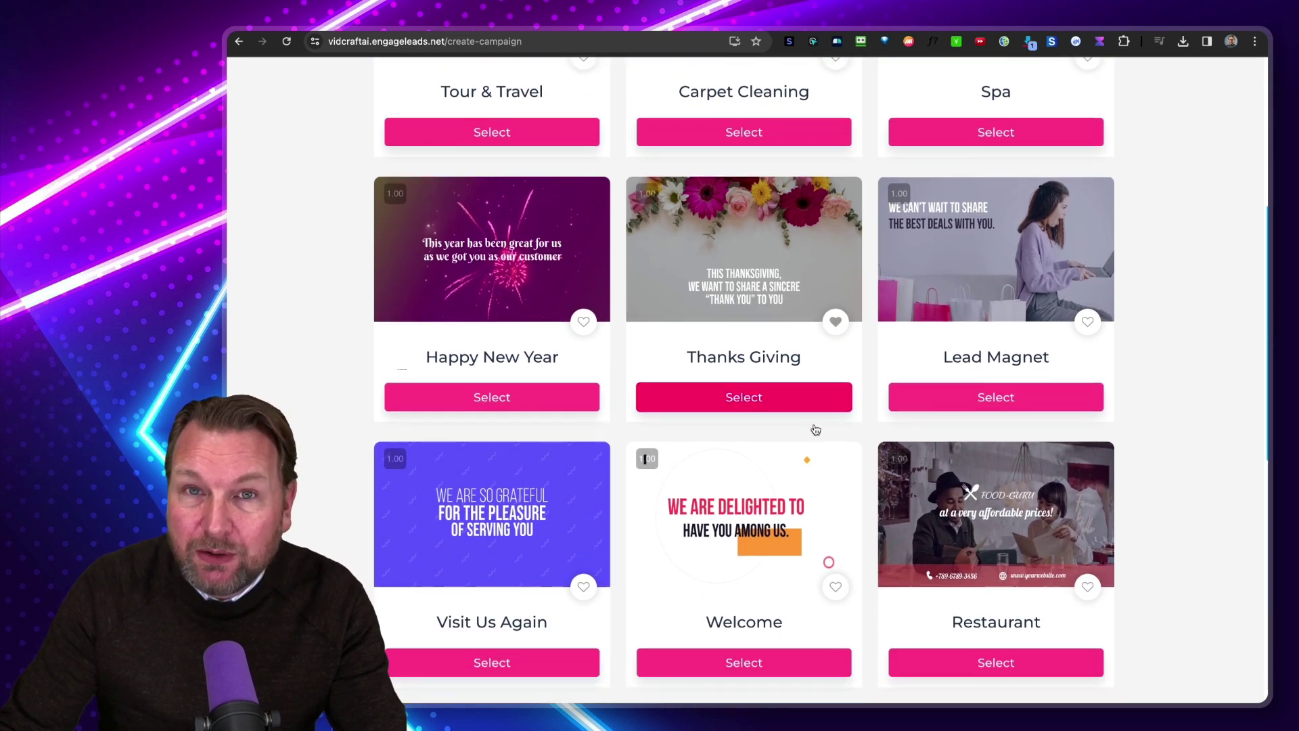
{"action": "scroll", "coordinate": [816, 430], "scroll_direction": "down", "scroll_amount": 4}
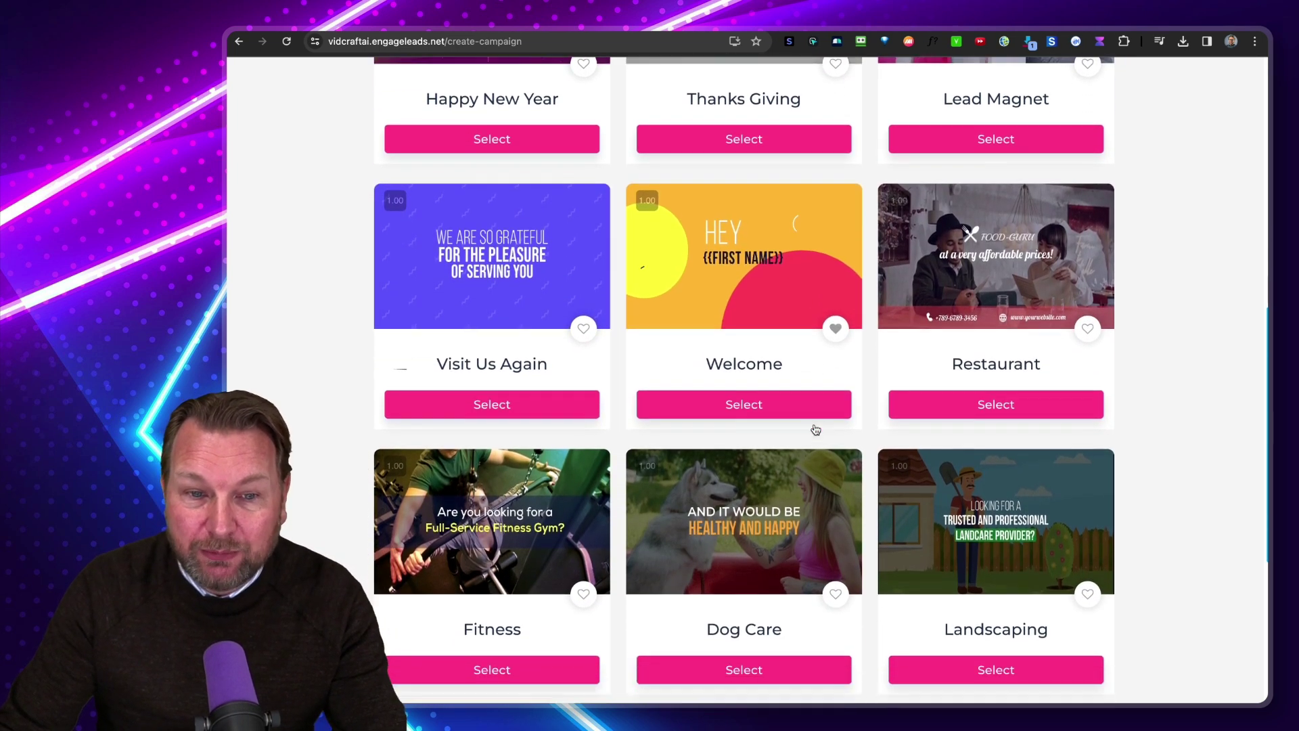
{"action": "scroll", "coordinate": [815, 429], "scroll_direction": "down", "scroll_amount": 4}
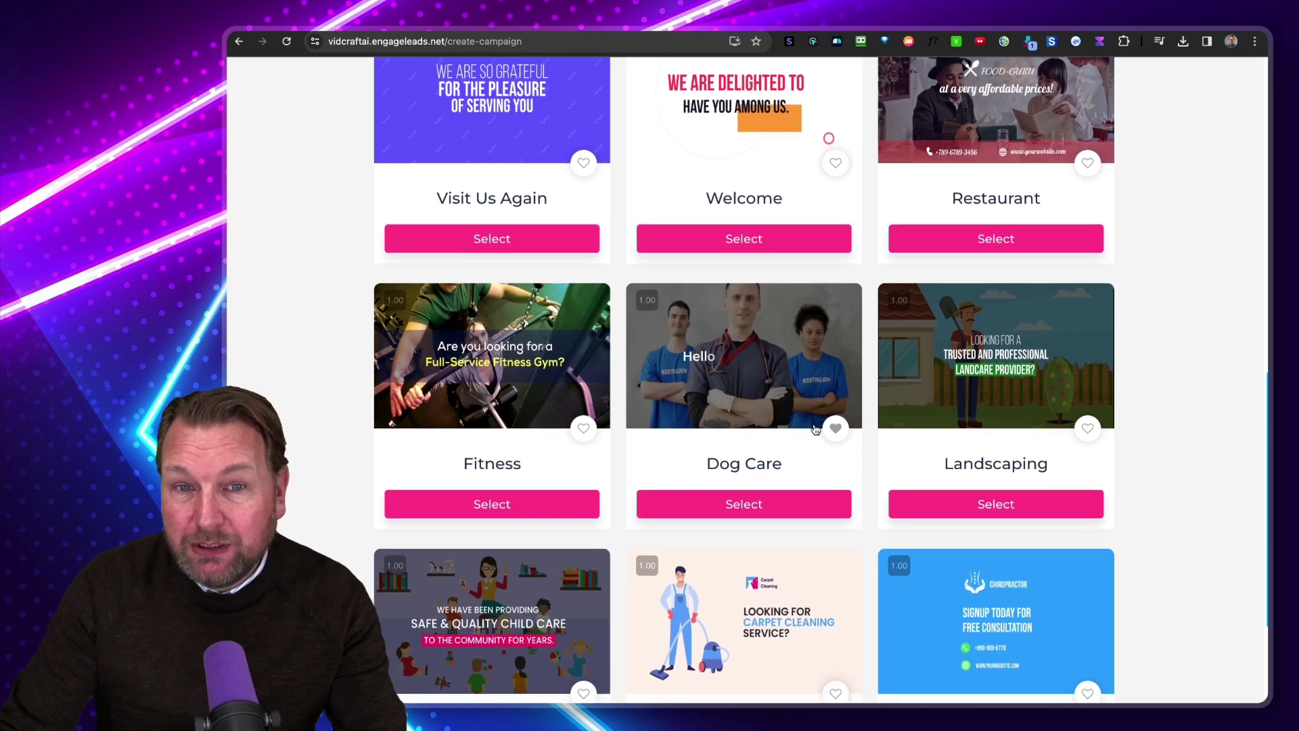
{"action": "scroll", "coordinate": [816, 430], "scroll_direction": "down", "scroll_amount": 2}
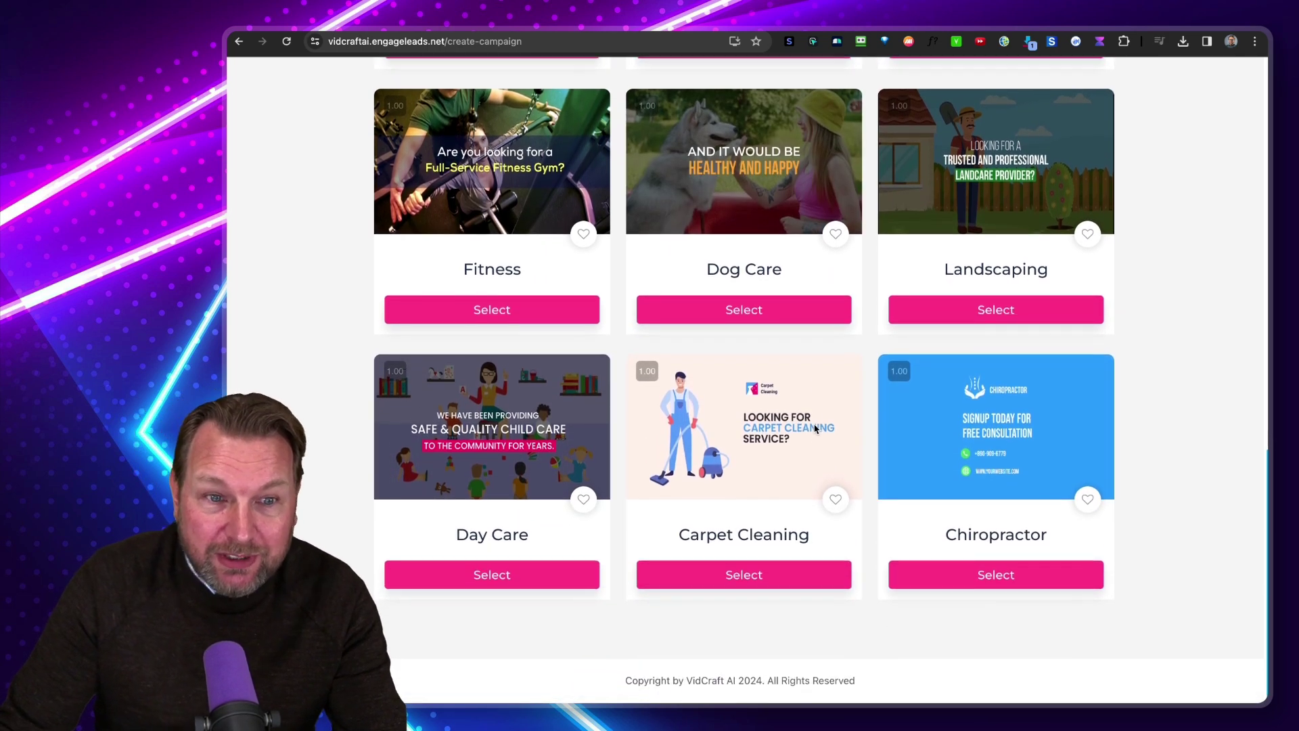
{"action": "scroll", "coordinate": [816, 430], "scroll_direction": "up", "scroll_amount": 3}
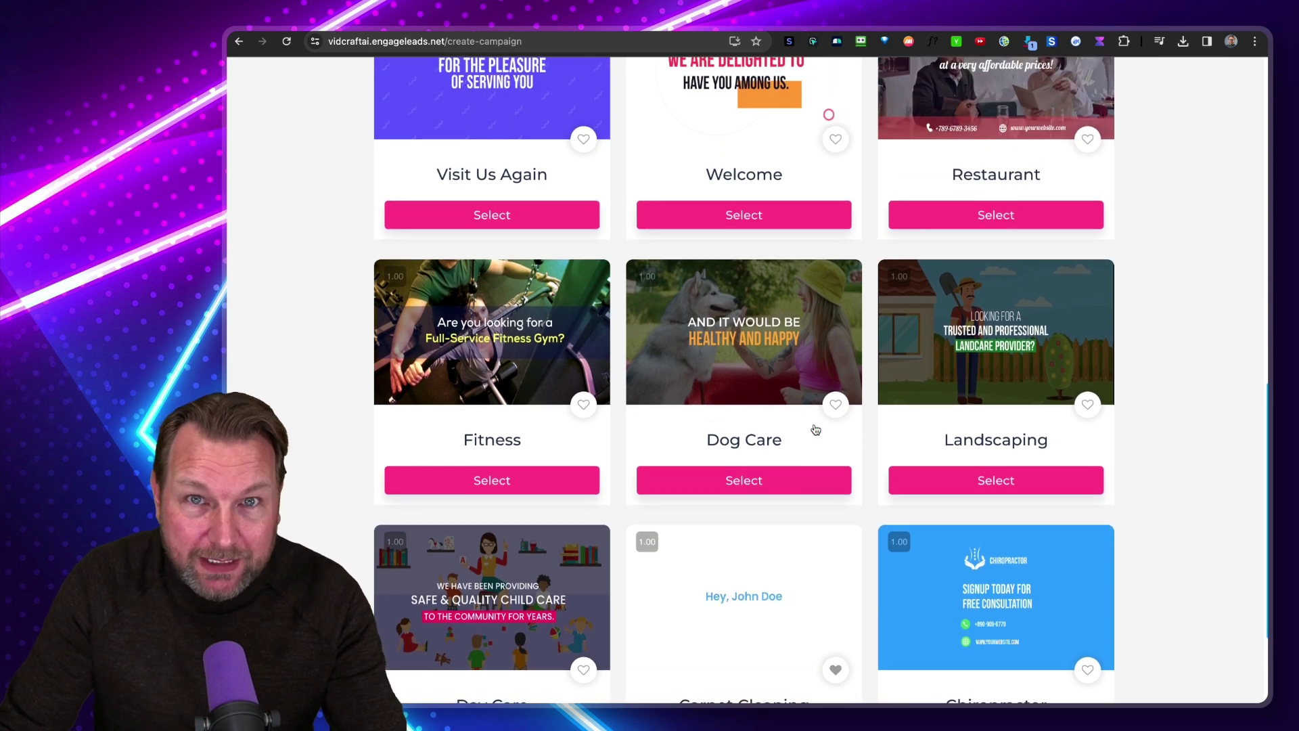
{"action": "scroll", "coordinate": [815, 430], "scroll_direction": "up", "scroll_amount": 1}
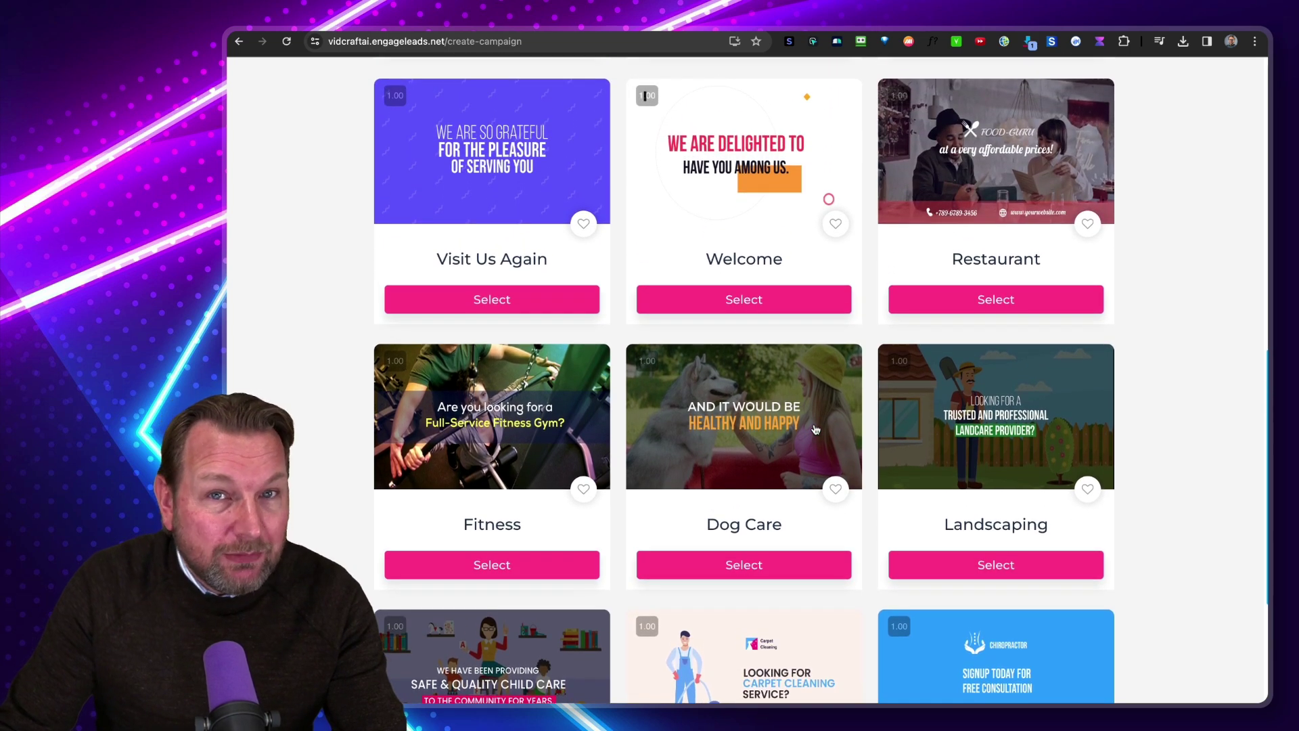
{"action": "scroll", "coordinate": [816, 430], "scroll_direction": "up", "scroll_amount": 1}
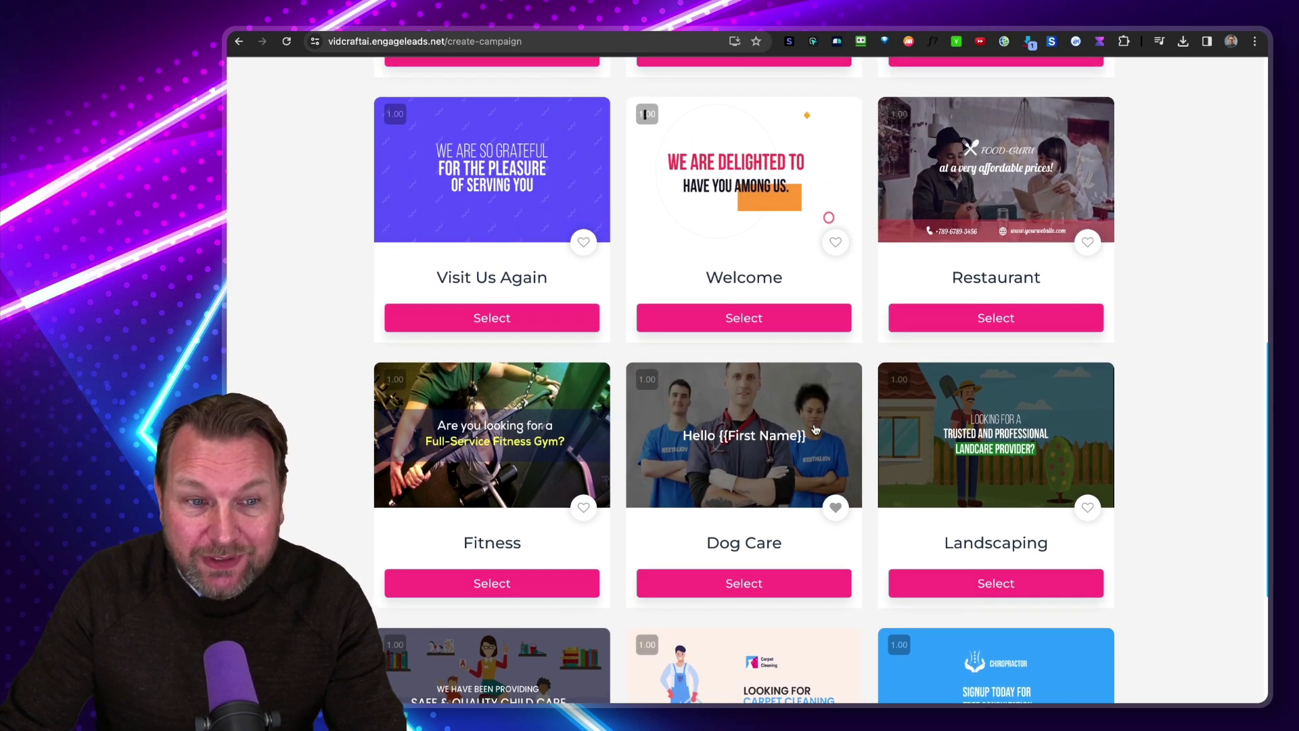
{"action": "scroll", "coordinate": [483, 347], "scroll_direction": "down", "scroll_amount": 2}
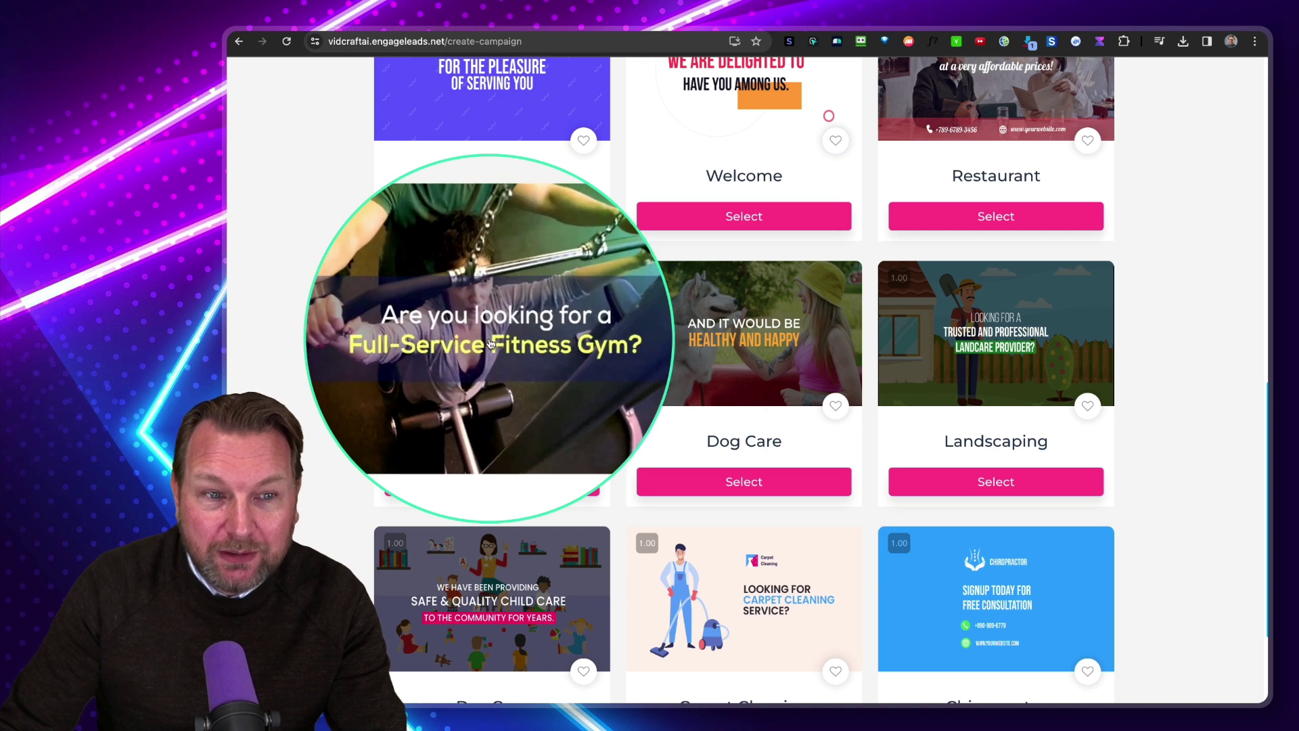
{"action": "scroll", "coordinate": [490, 343], "scroll_direction": "up", "scroll_amount": 8}
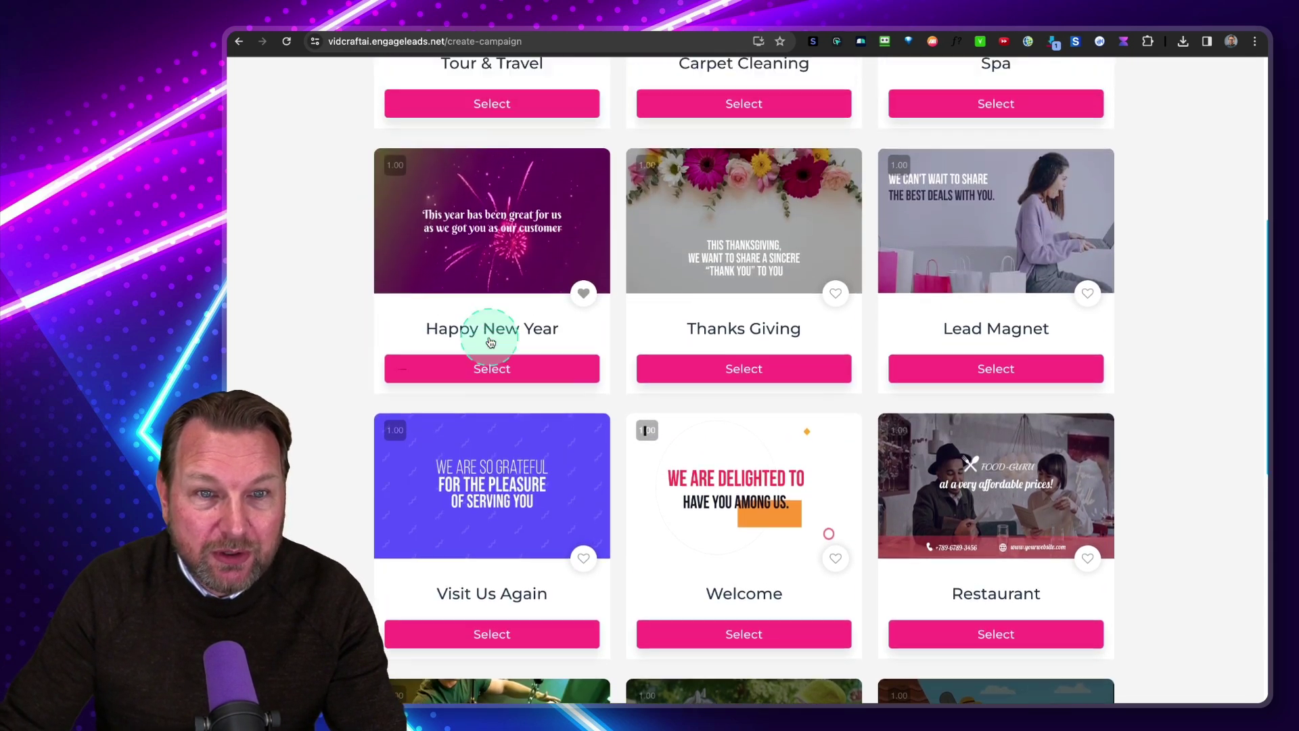
{"action": "scroll", "coordinate": [492, 342], "scroll_direction": "up", "scroll_amount": 3}
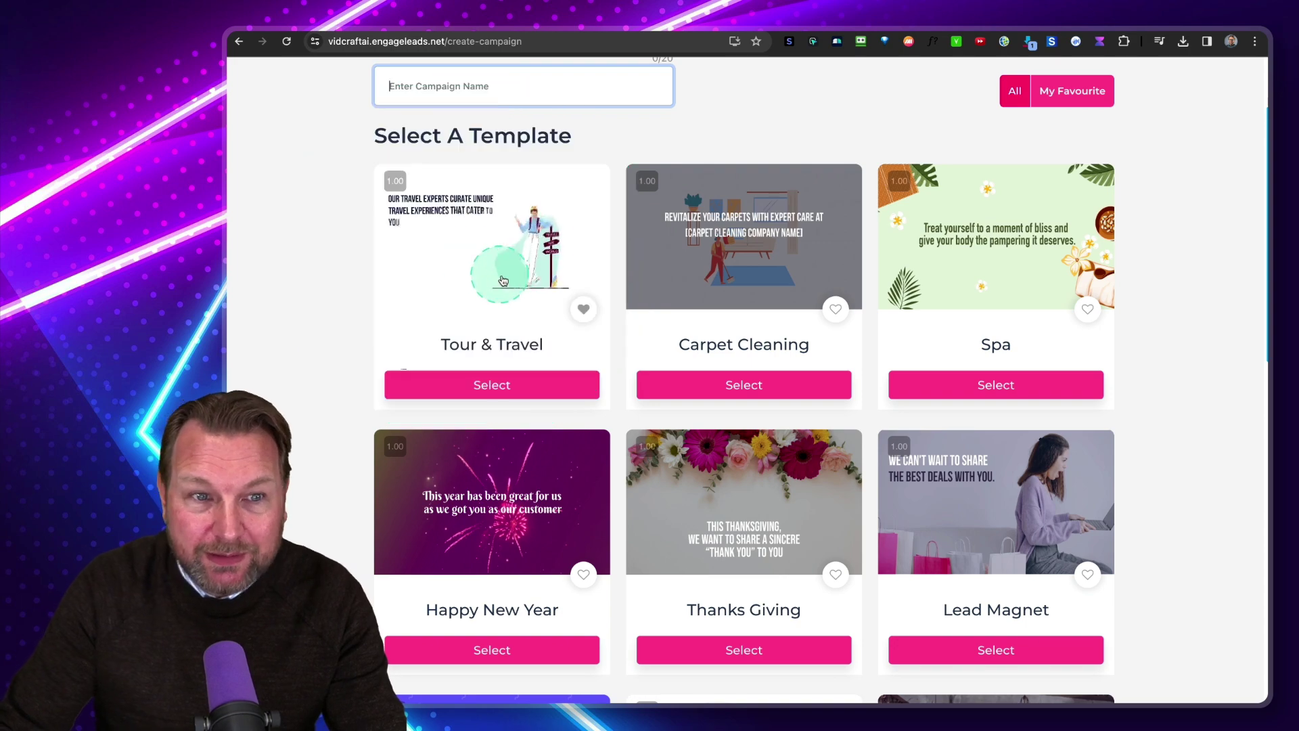
{"action": "scroll", "coordinate": [530, 272], "scroll_direction": "down", "scroll_amount": 15}
{"action": "scroll", "coordinate": [530, 272], "scroll_direction": "up", "scroll_amount": 2}
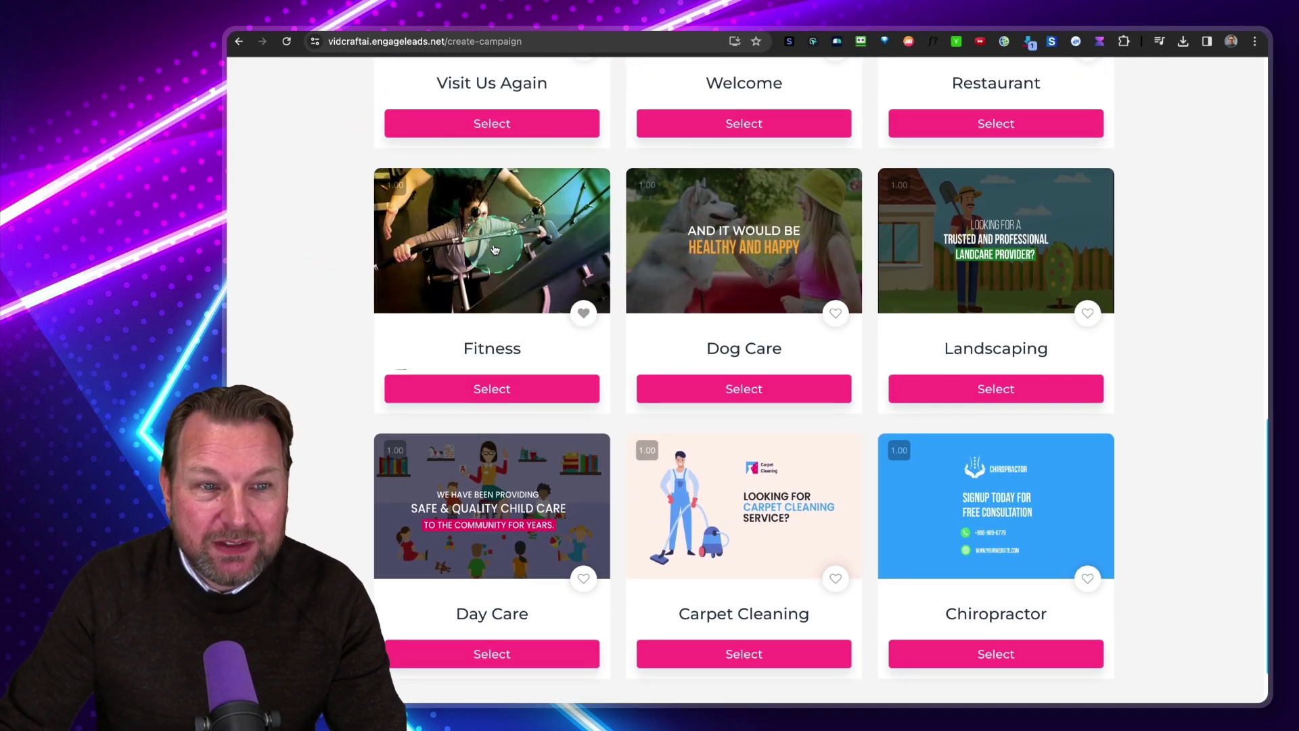
Step: Name the campaign Fitness and save it with the Fitness template to open its scene editor
{"action": "scroll", "coordinate": [495, 249], "scroll_direction": "up", "scroll_amount": 12}
{"action": "left_click", "coordinate": [594, 225]}
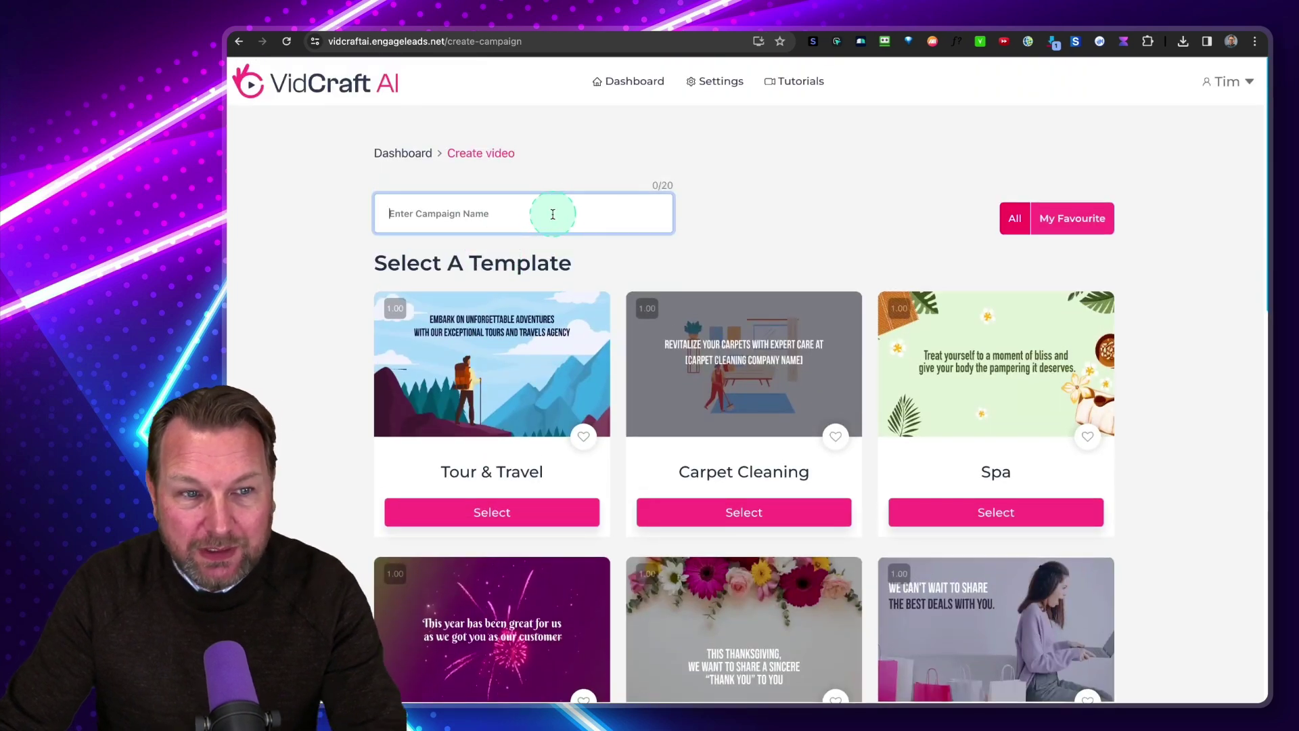
{"action": "type", "text": "Fi"}
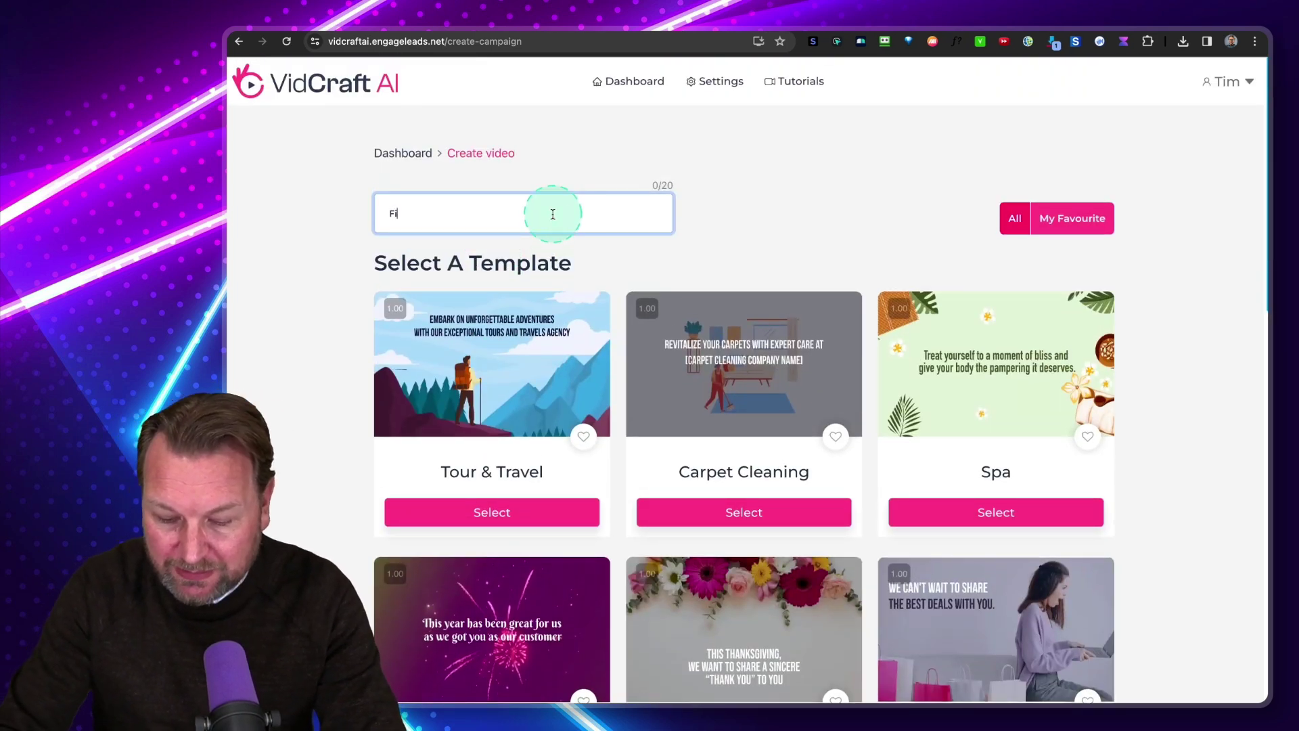
{"action": "type", "text": "tness"}
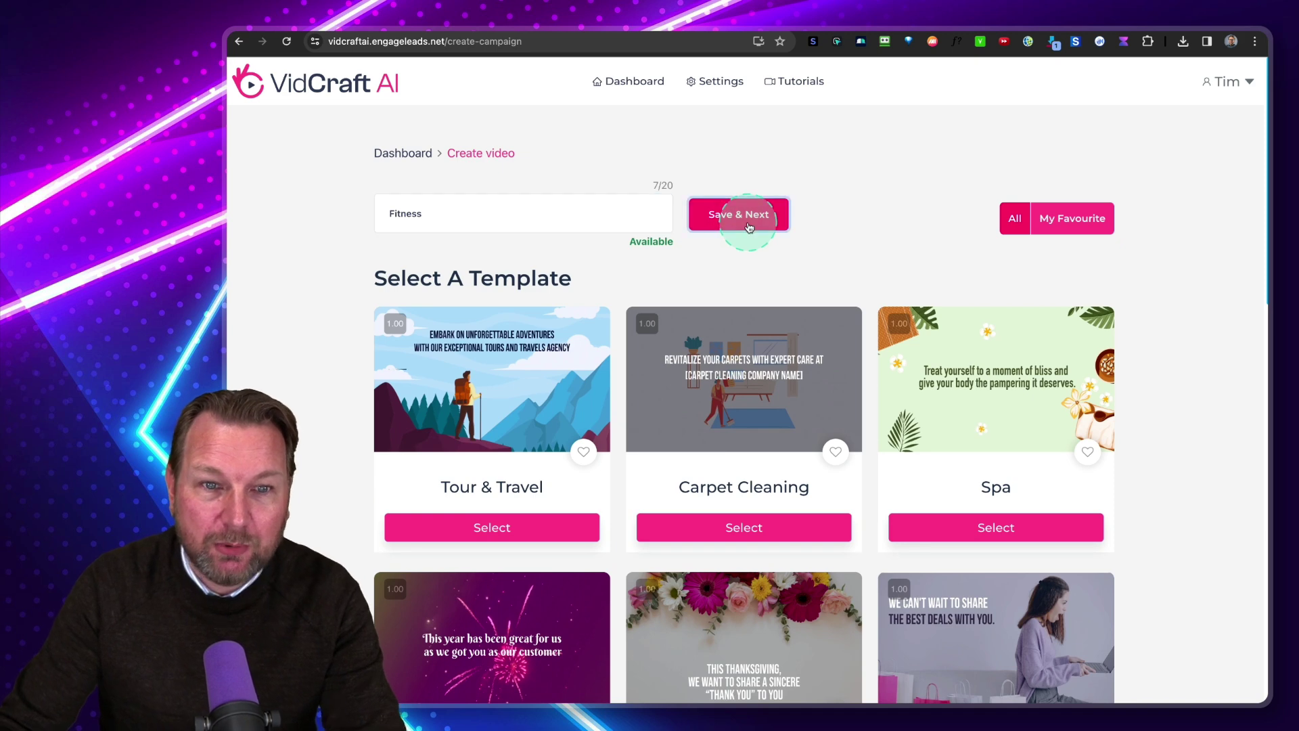
{"action": "left_click", "coordinate": [749, 226]}
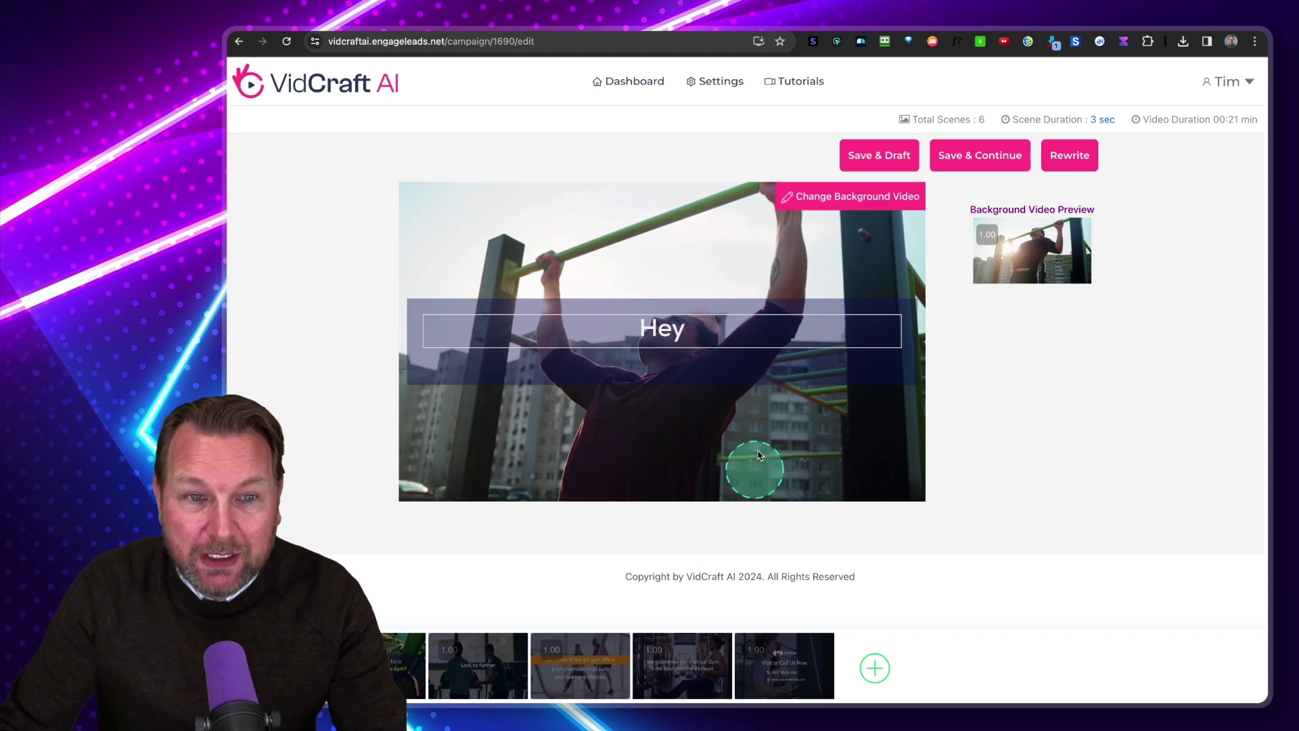
Step: In the fifth scene, change the second text line to "is the Best place to Gym" and save the text
{"action": "mouse_move", "coordinate": [398, 652]}
{"action": "left_click_drag", "start_coordinate": [846, 596], "coordinate": [366, 701]}
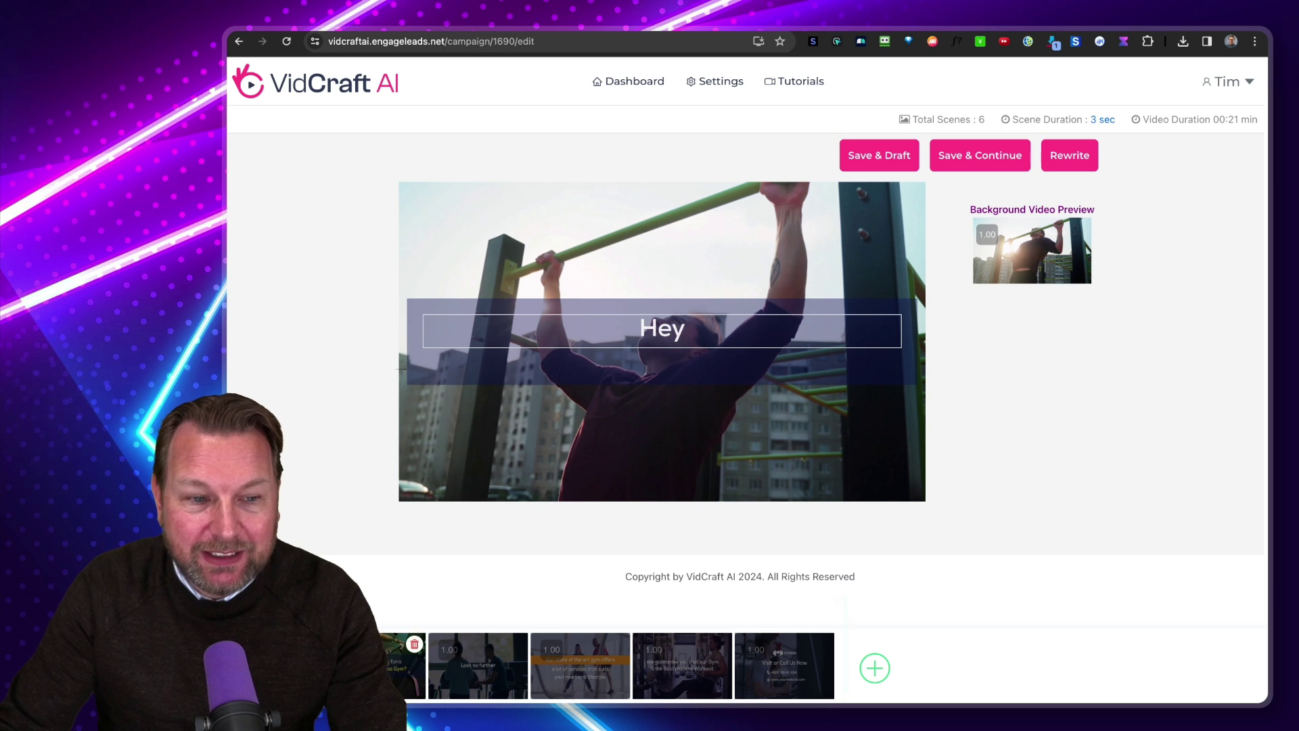
{"action": "left_click", "coordinate": [687, 664]}
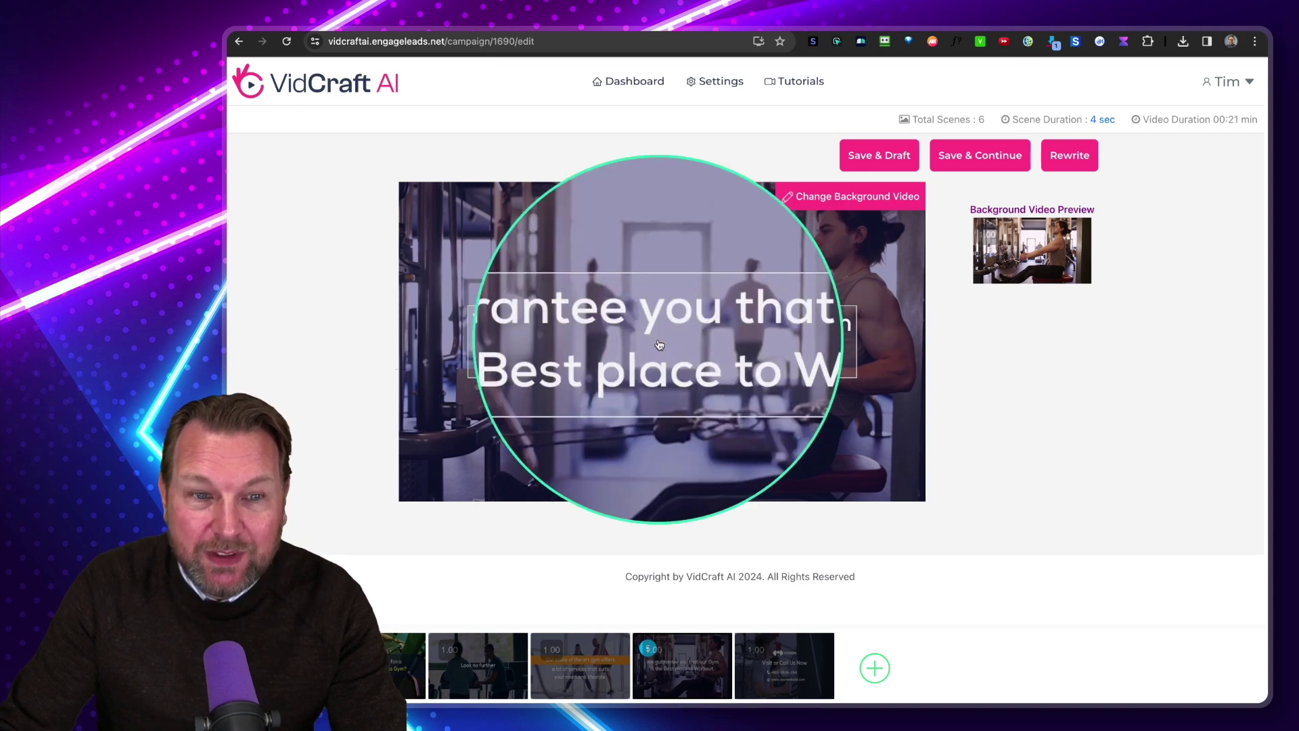
{"action": "left_click", "coordinate": [625, 324]}
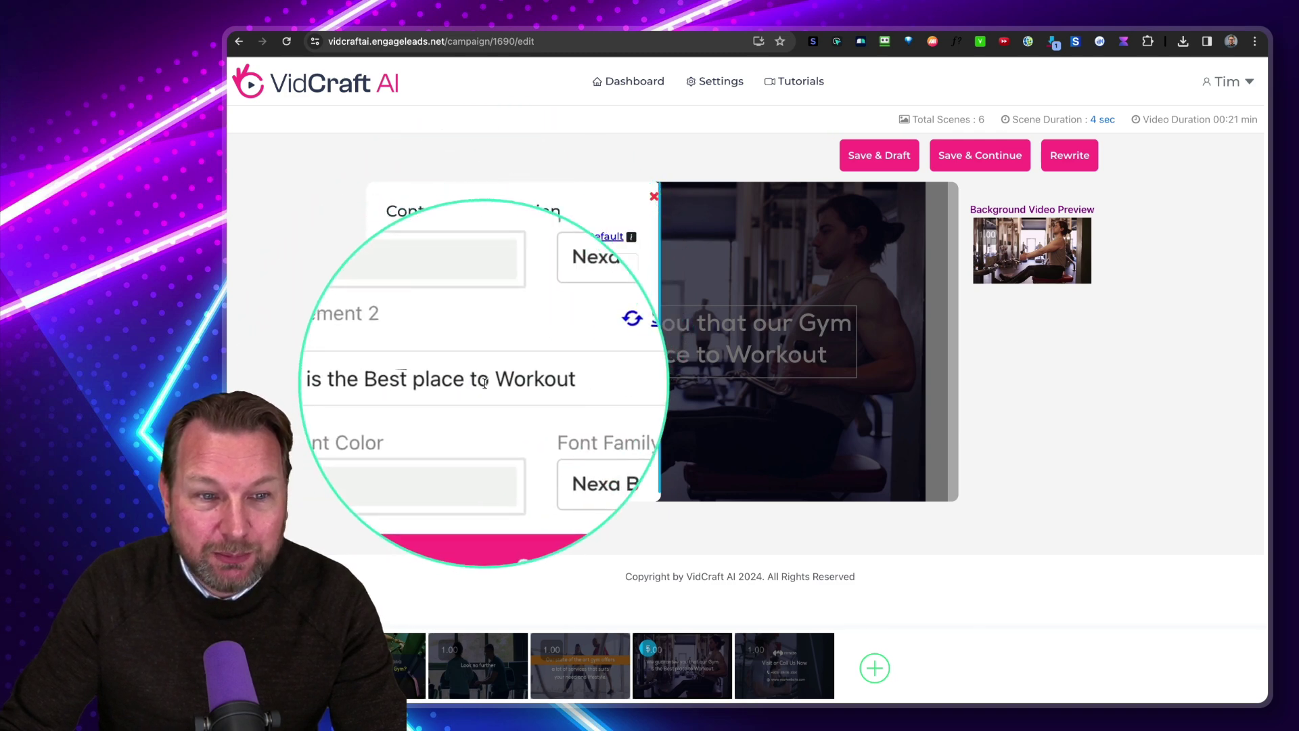
{"action": "left_click", "coordinate": [772, 408]}
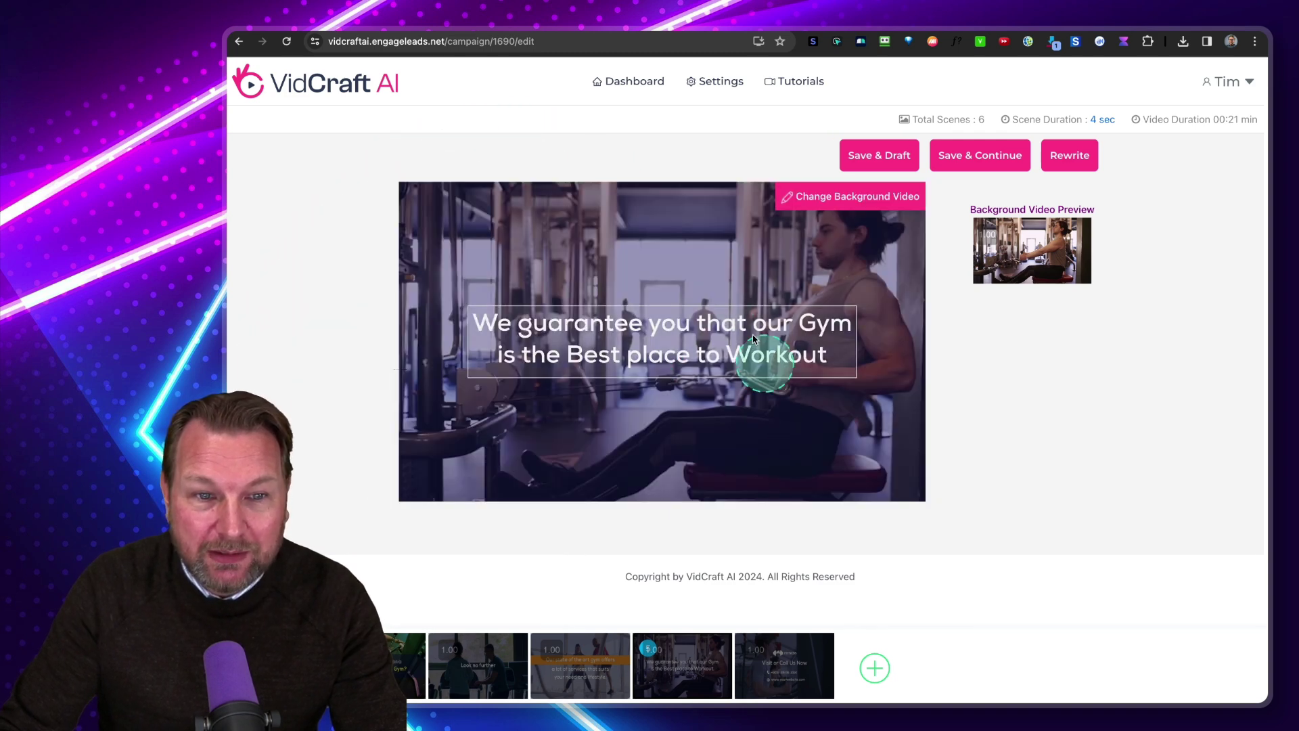
{"action": "left_click", "coordinate": [610, 332]}
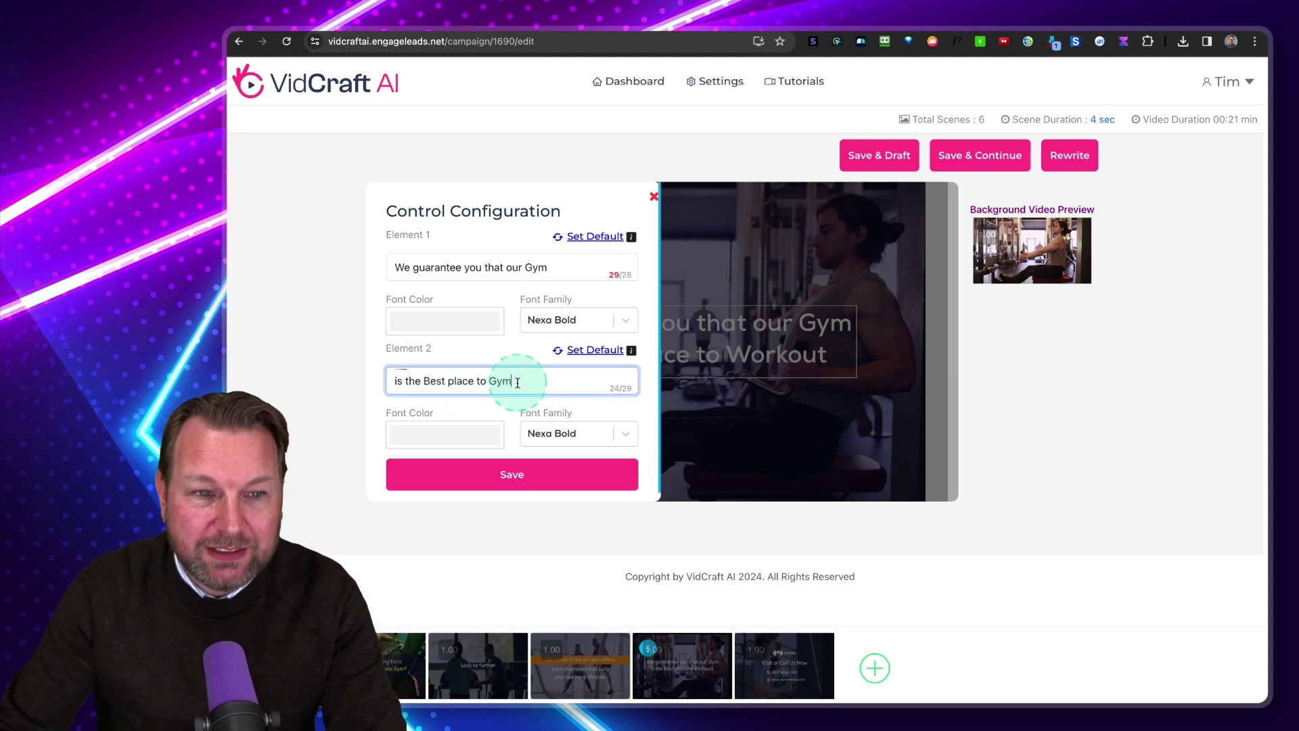
{"action": "left_click", "coordinate": [560, 473]}
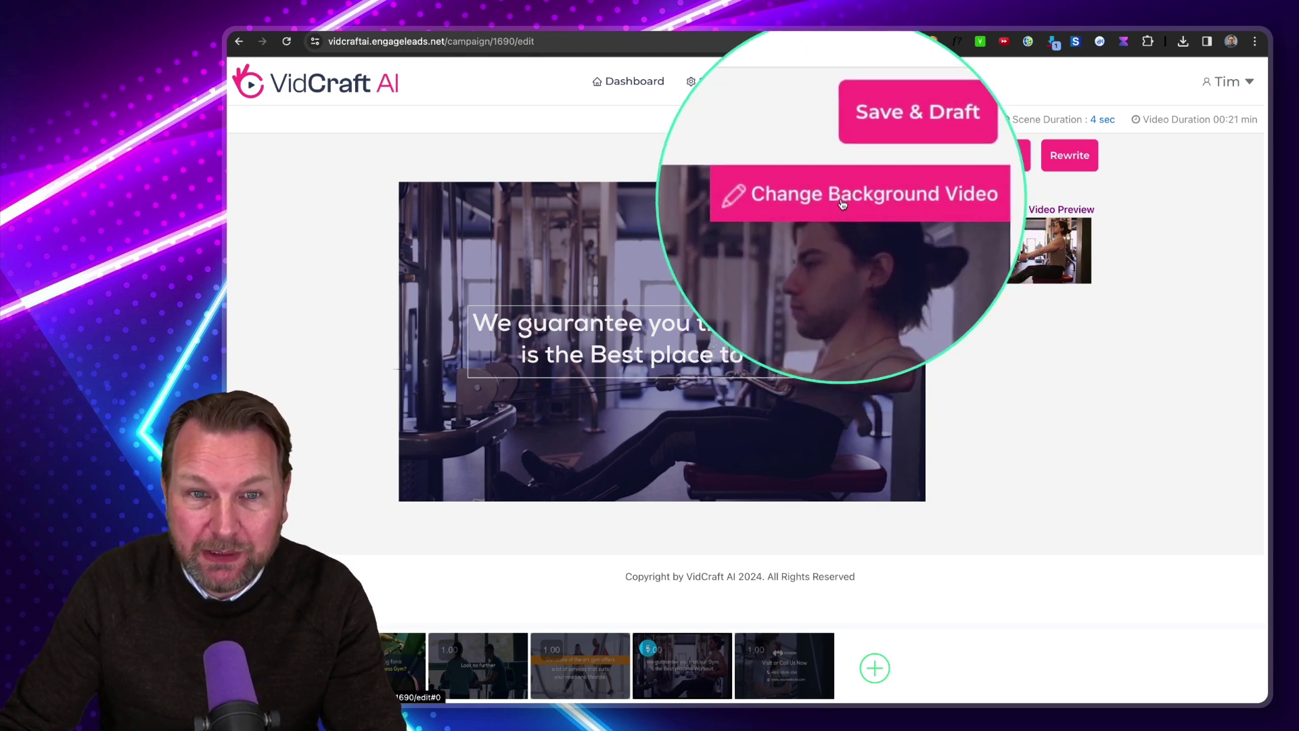
Step: Open the fifth scene's background video replacement and search the media library for Fitness clips
{"action": "left_click", "coordinate": [616, 210]}
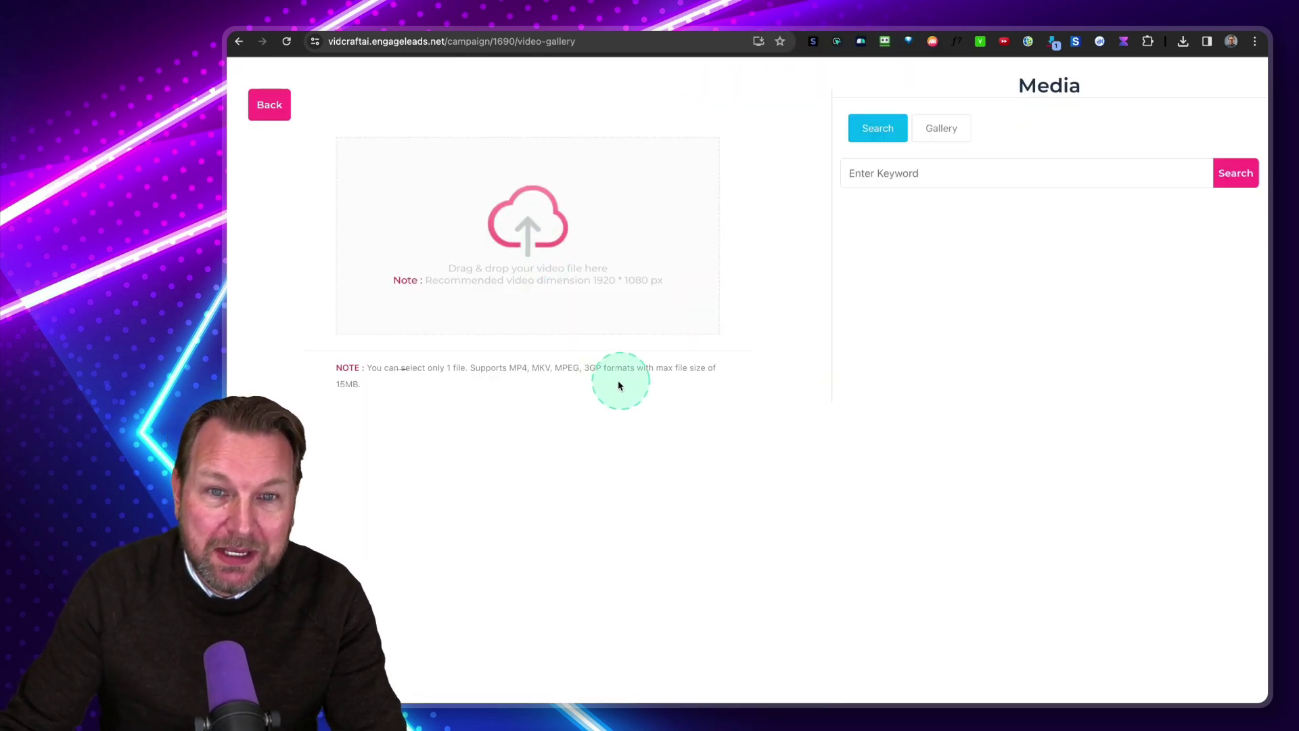
{"action": "left_click", "coordinate": [972, 173]}
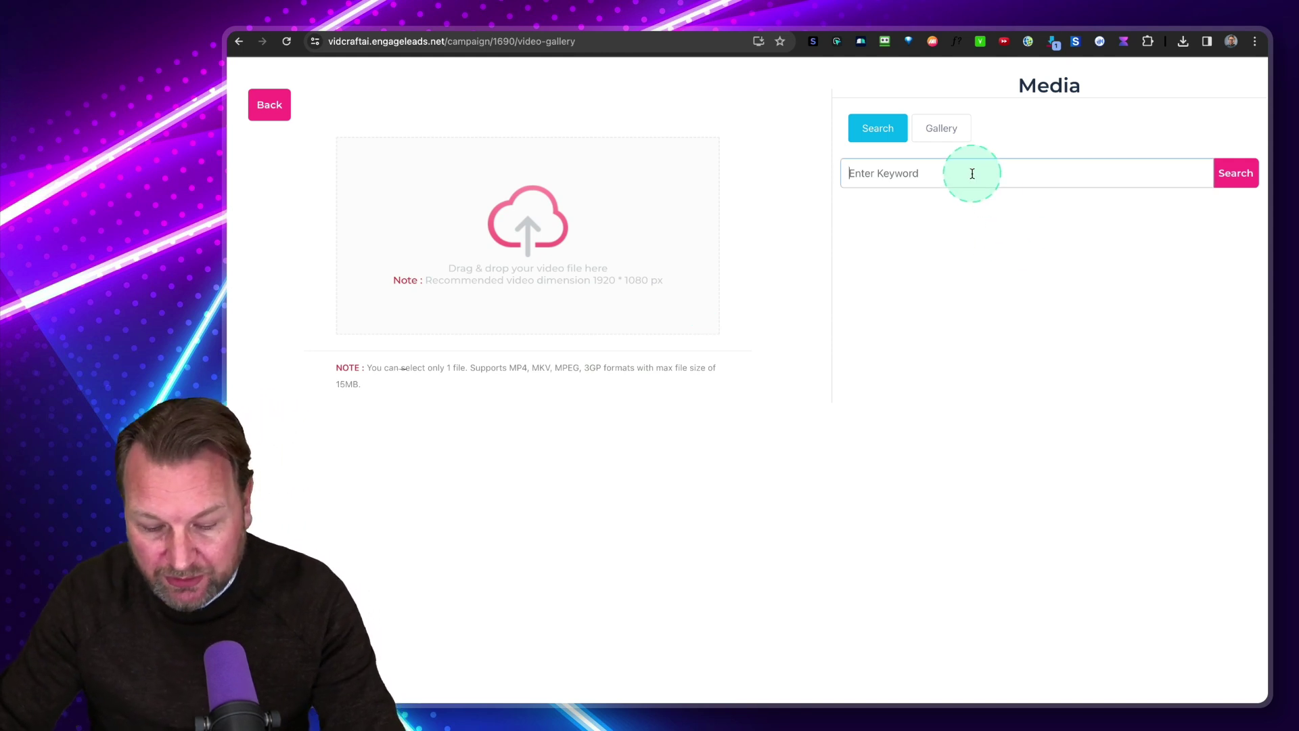
{"action": "type", "text": "Fitnes"}
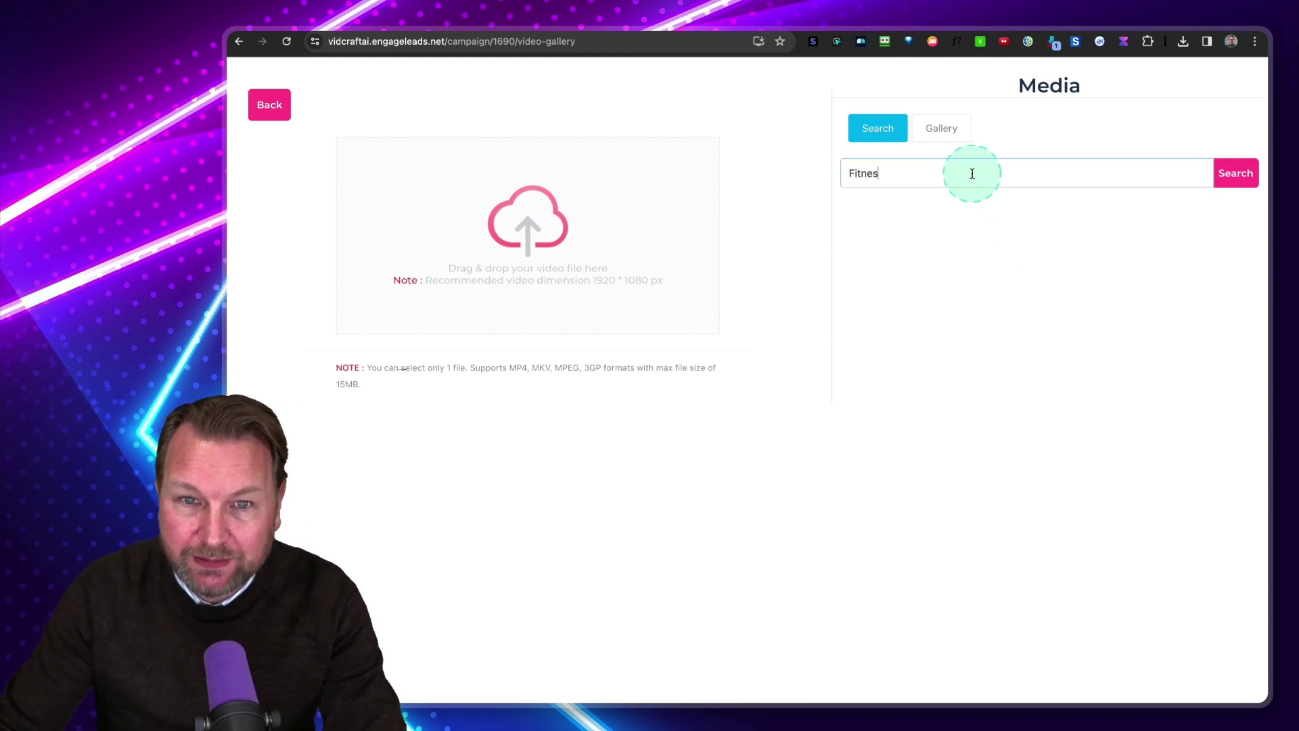
{"action": "type", "text": "s"}
{"action": "left_click", "coordinate": [1235, 173]}
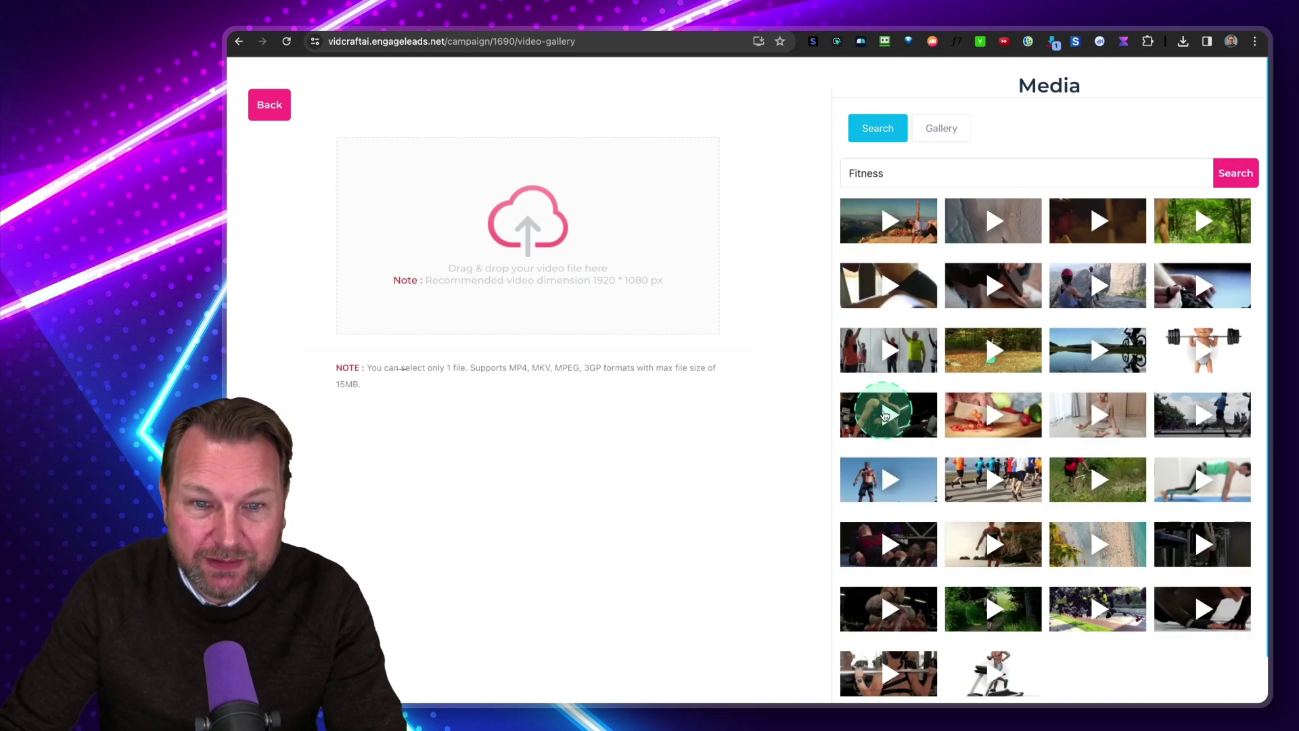
Step: Choose the clip of the woman sitting on gym equipment, trim it to 4 seconds and save it as the fifth scene's background
{"action": "left_click", "coordinate": [898, 413]}
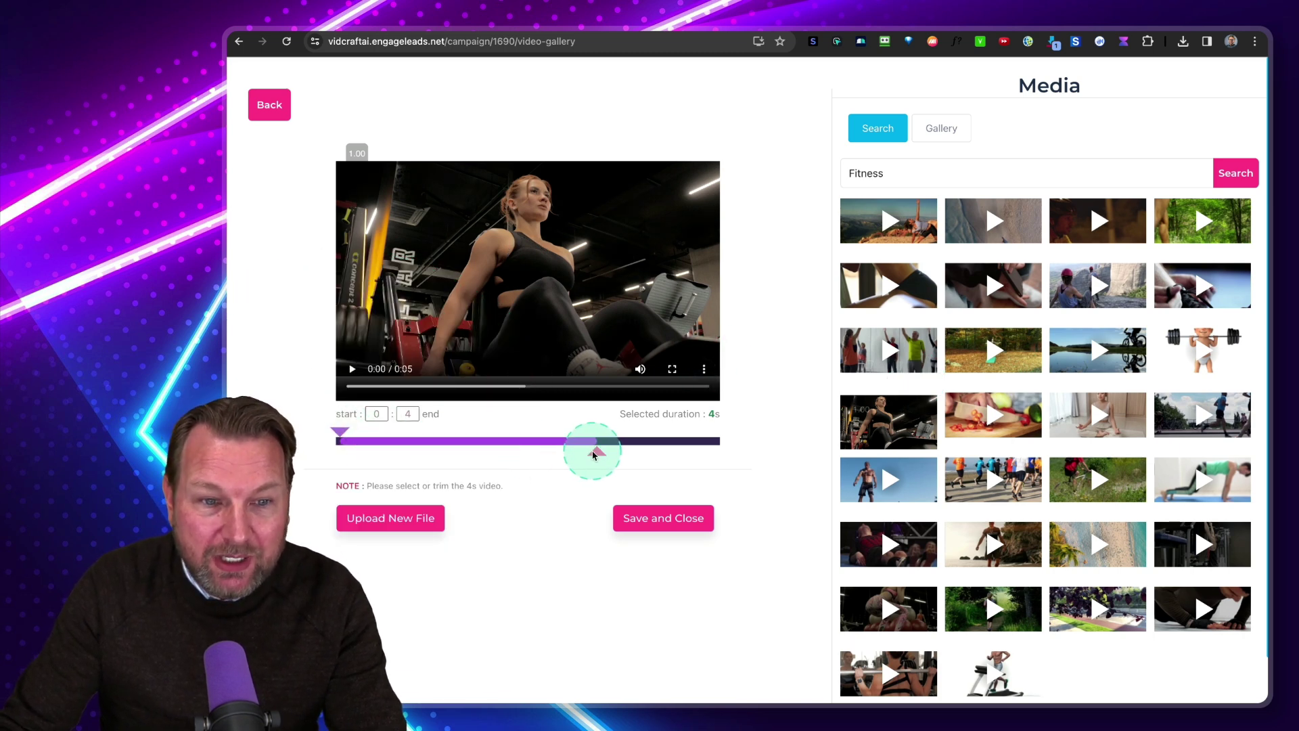
{"action": "left_click_drag", "start_coordinate": [583, 455], "coordinate": [580, 456]}
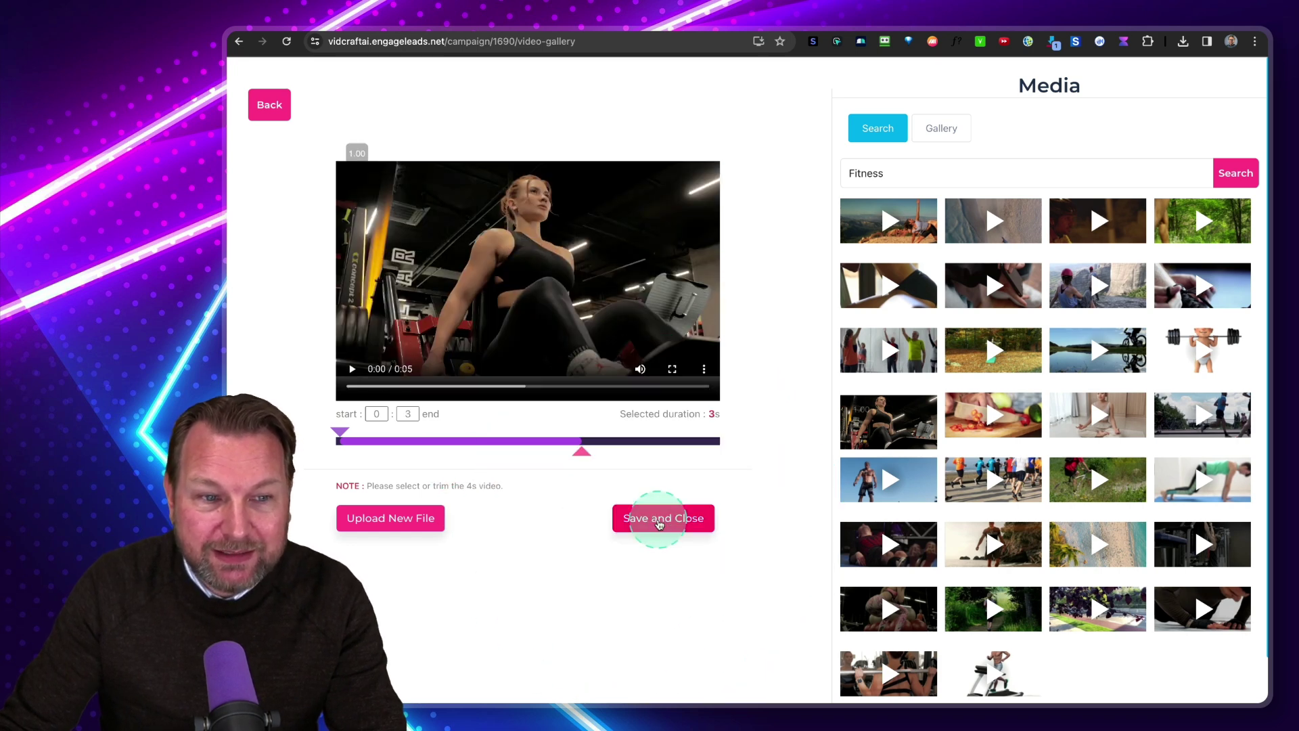
{"action": "left_click", "coordinate": [660, 521]}
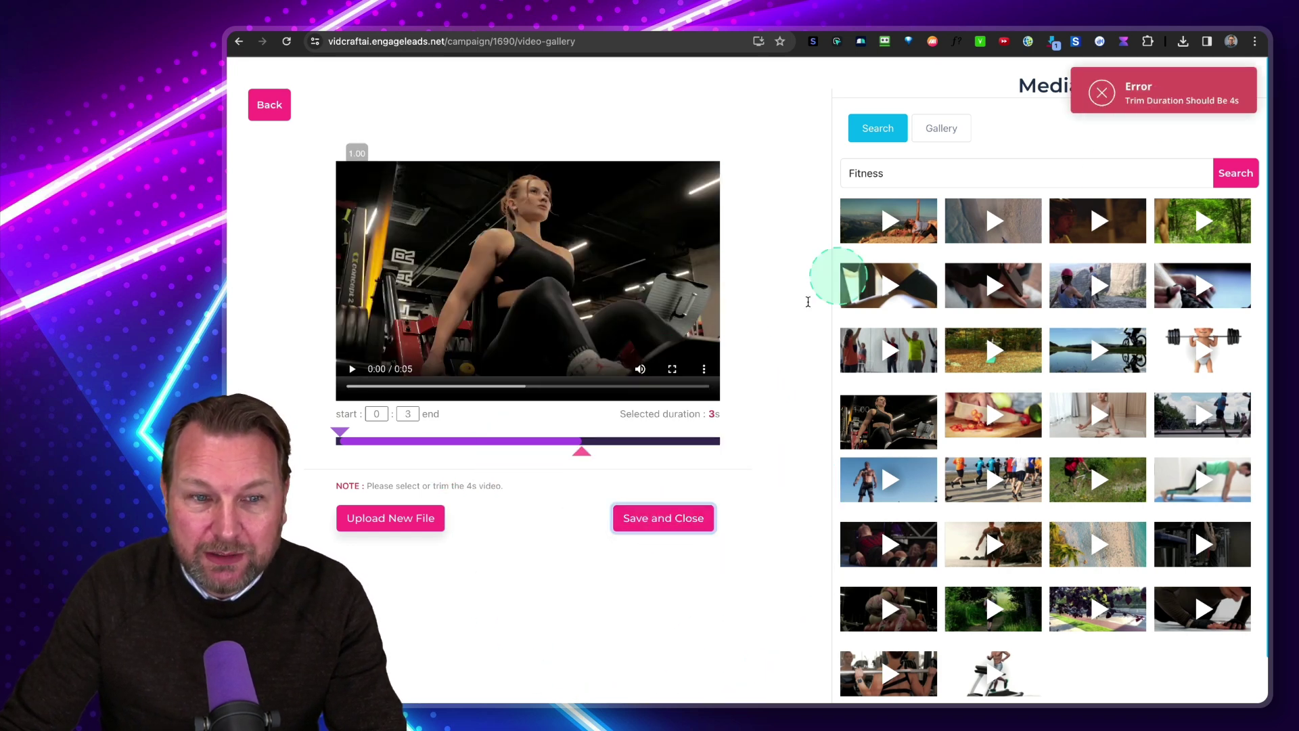
{"action": "left_click_drag", "start_coordinate": [611, 455], "coordinate": [614, 453]}
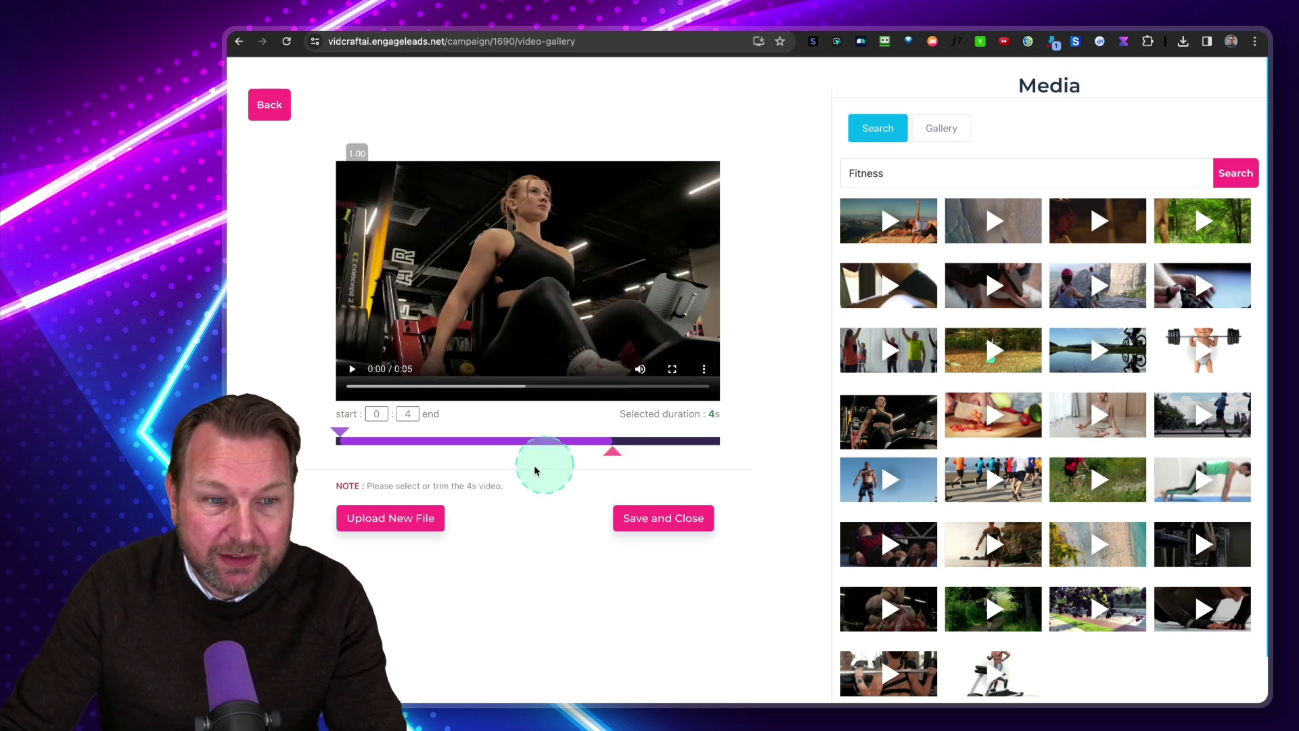
{"action": "left_click", "coordinate": [665, 523]}
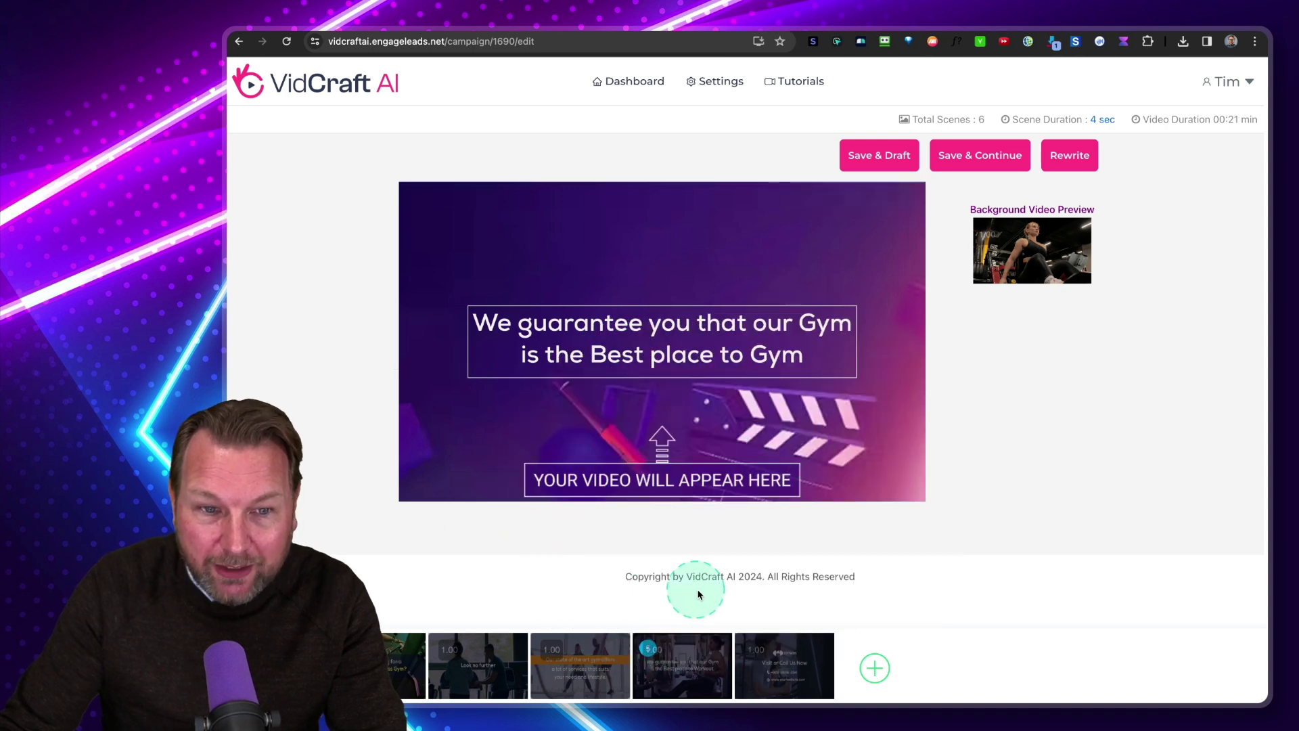
Step: Add template scene 153, "We can't wait to share the best deals with you", to the end of the Fitness video
{"action": "left_click", "coordinate": [574, 666]}
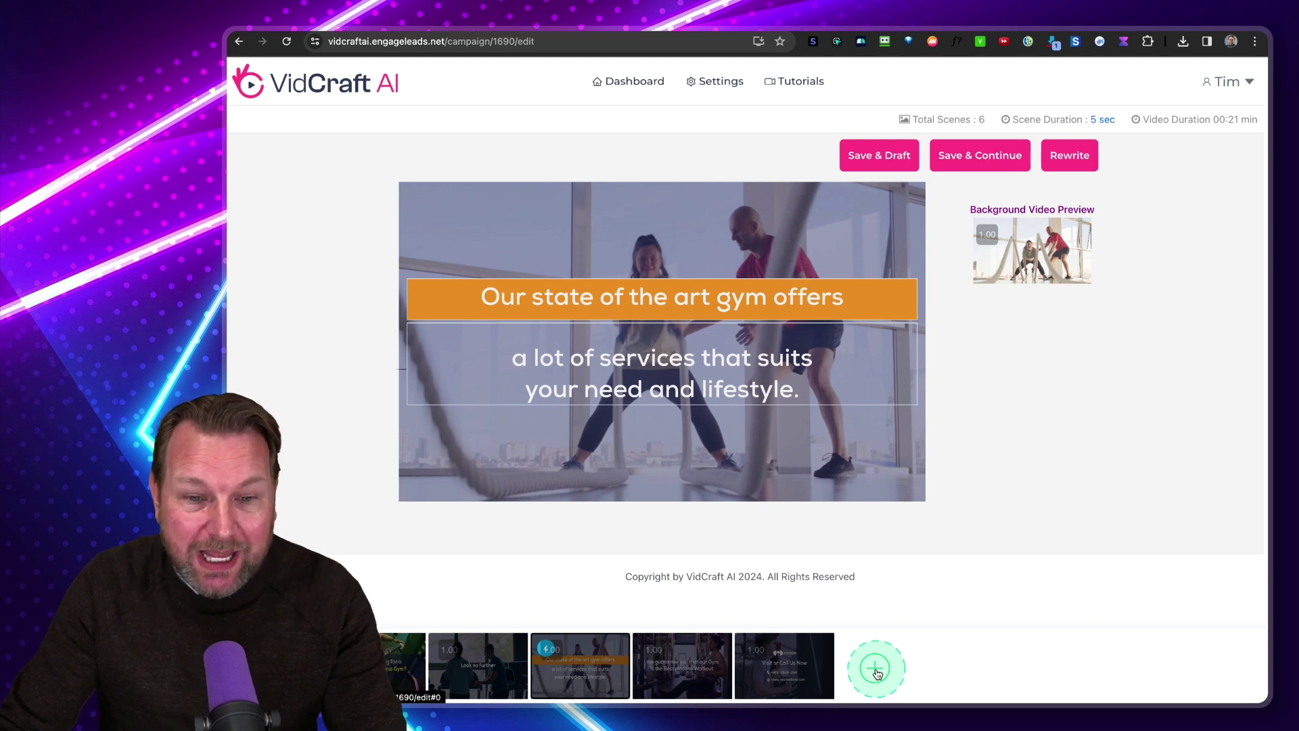
{"action": "left_click", "coordinate": [876, 673]}
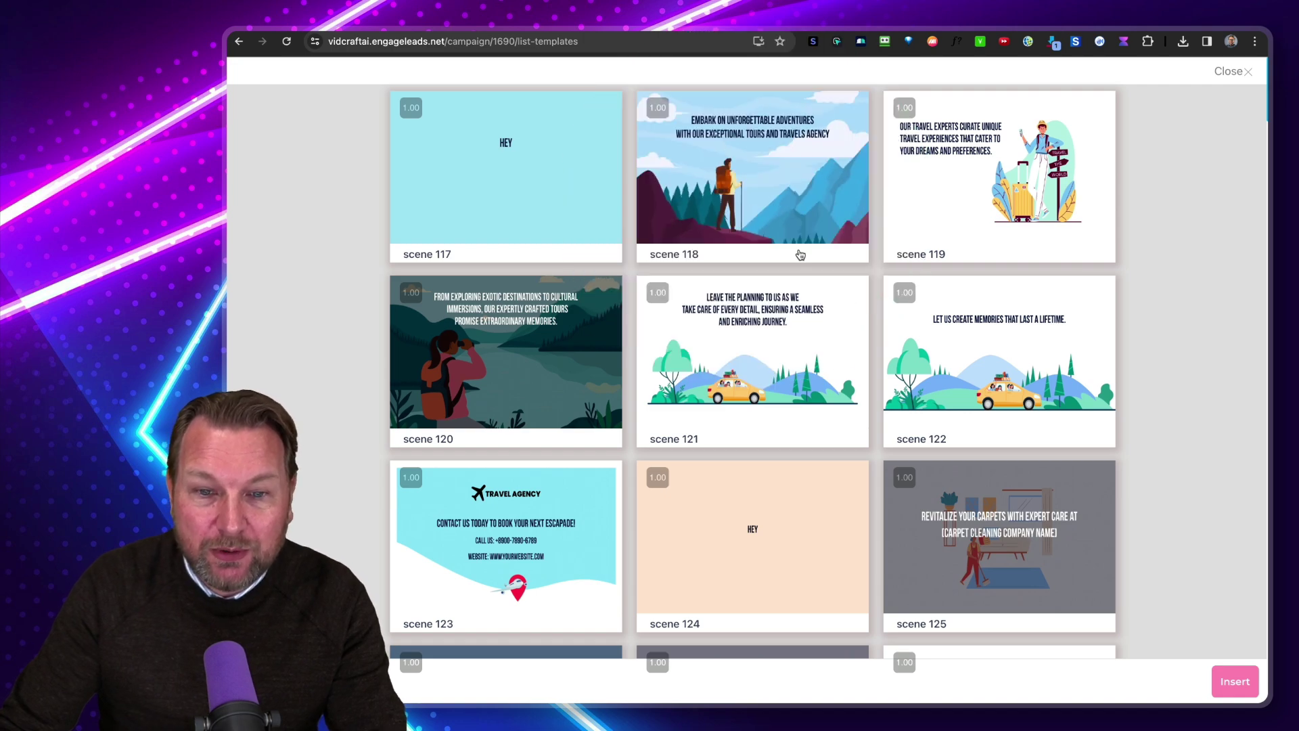
{"action": "scroll", "coordinate": [879, 342], "scroll_direction": "down", "scroll_amount": 2}
{"action": "scroll", "coordinate": [878, 342], "scroll_direction": "down", "scroll_amount": 18}
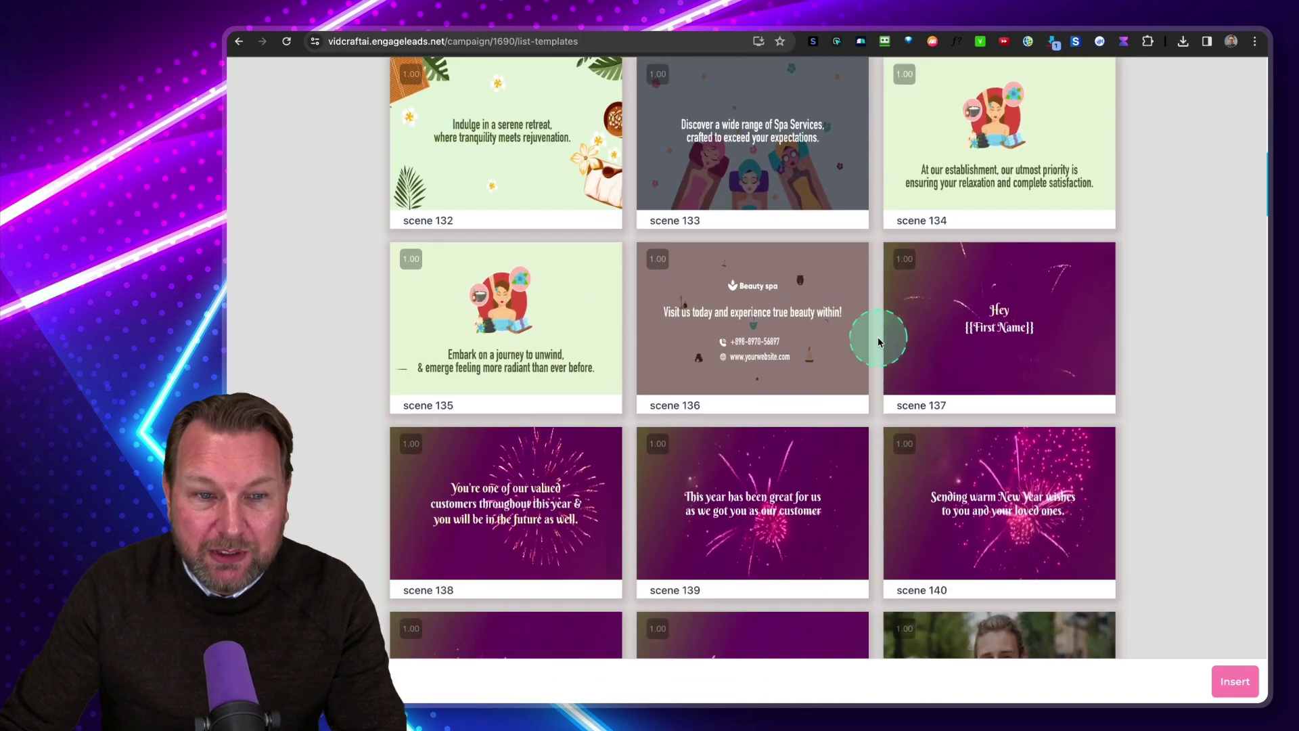
{"action": "scroll", "coordinate": [878, 342], "scroll_direction": "down", "scroll_amount": 10}
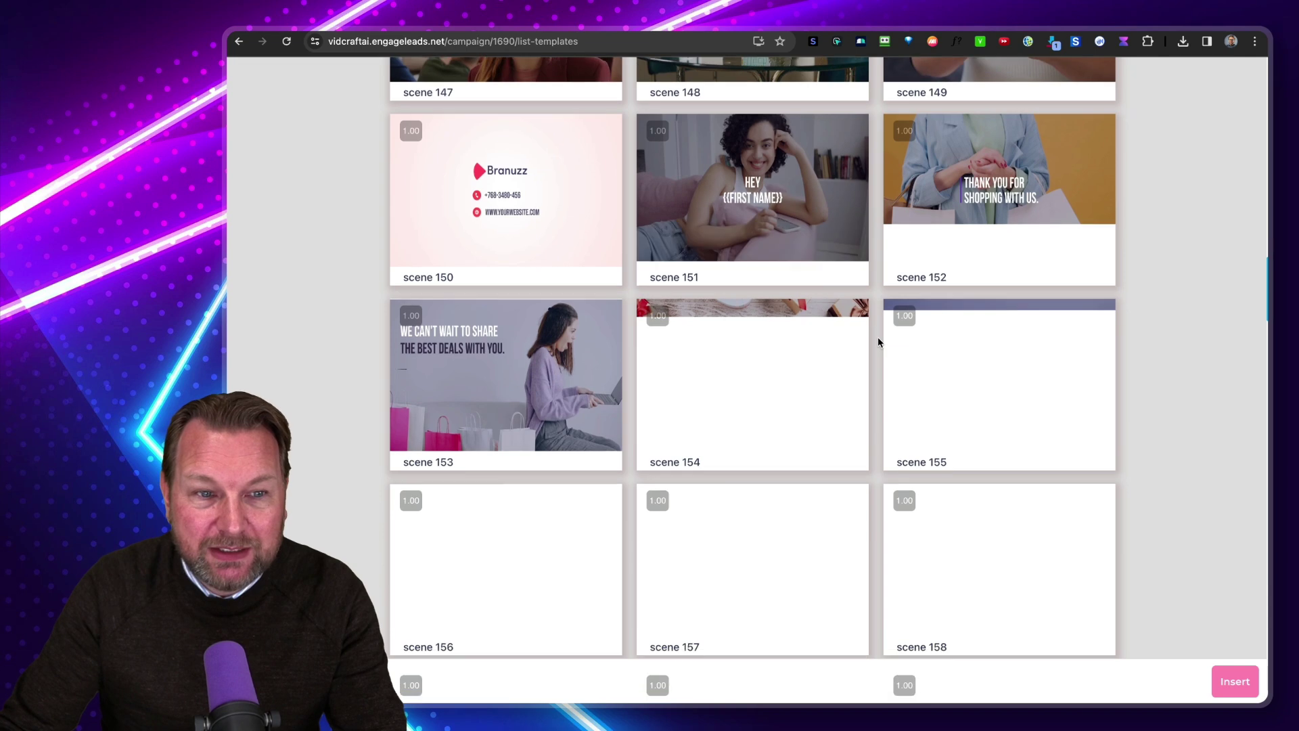
{"action": "scroll", "coordinate": [878, 341], "scroll_direction": "up", "scroll_amount": 3}
{"action": "scroll", "coordinate": [879, 342], "scroll_direction": "up", "scroll_amount": 1}
{"action": "left_click", "coordinate": [505, 204]}
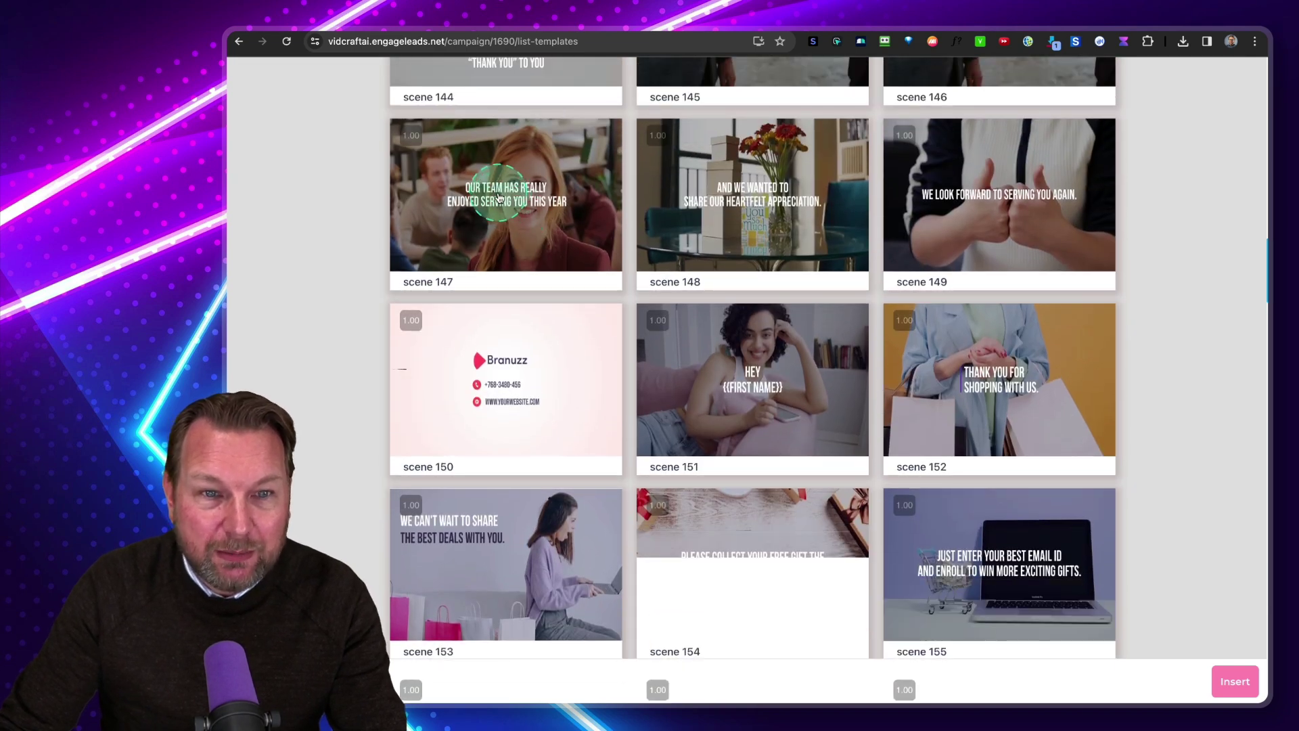
{"action": "scroll", "coordinate": [576, 339], "scroll_direction": "down", "scroll_amount": 2}
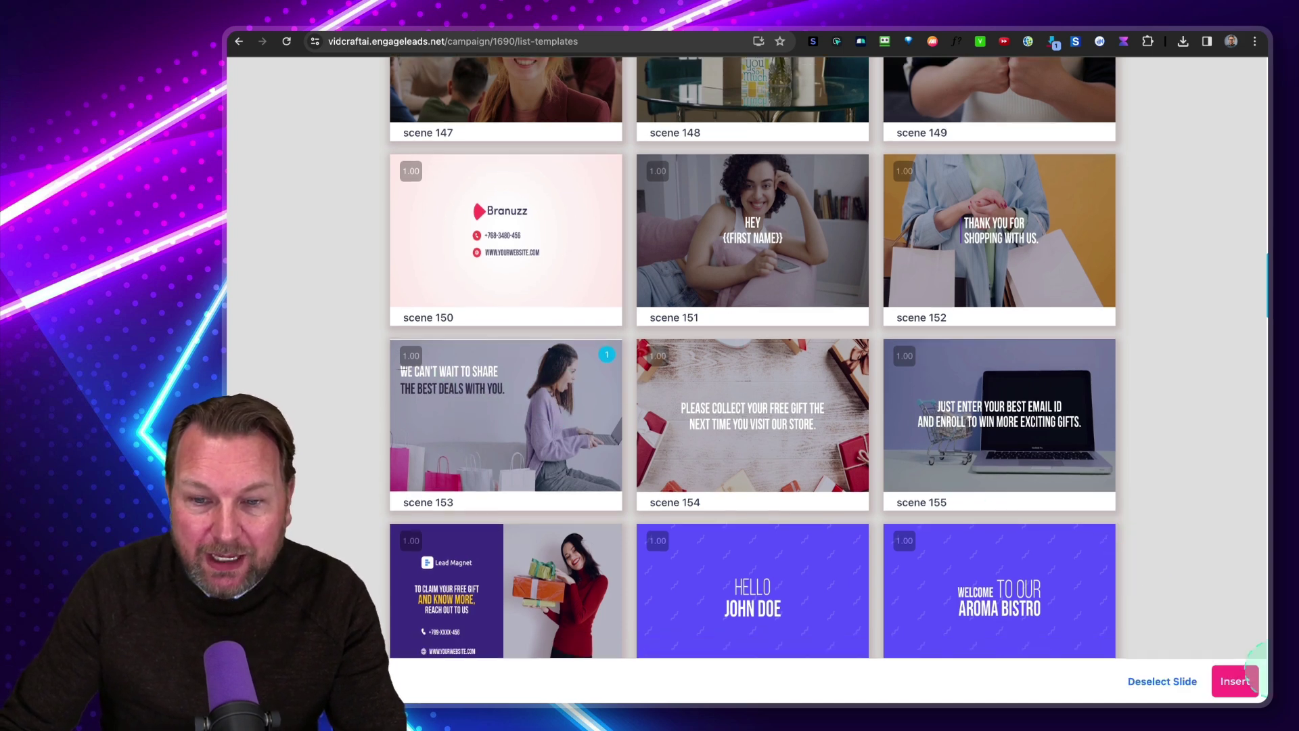
{"action": "left_click", "coordinate": [1236, 680]}
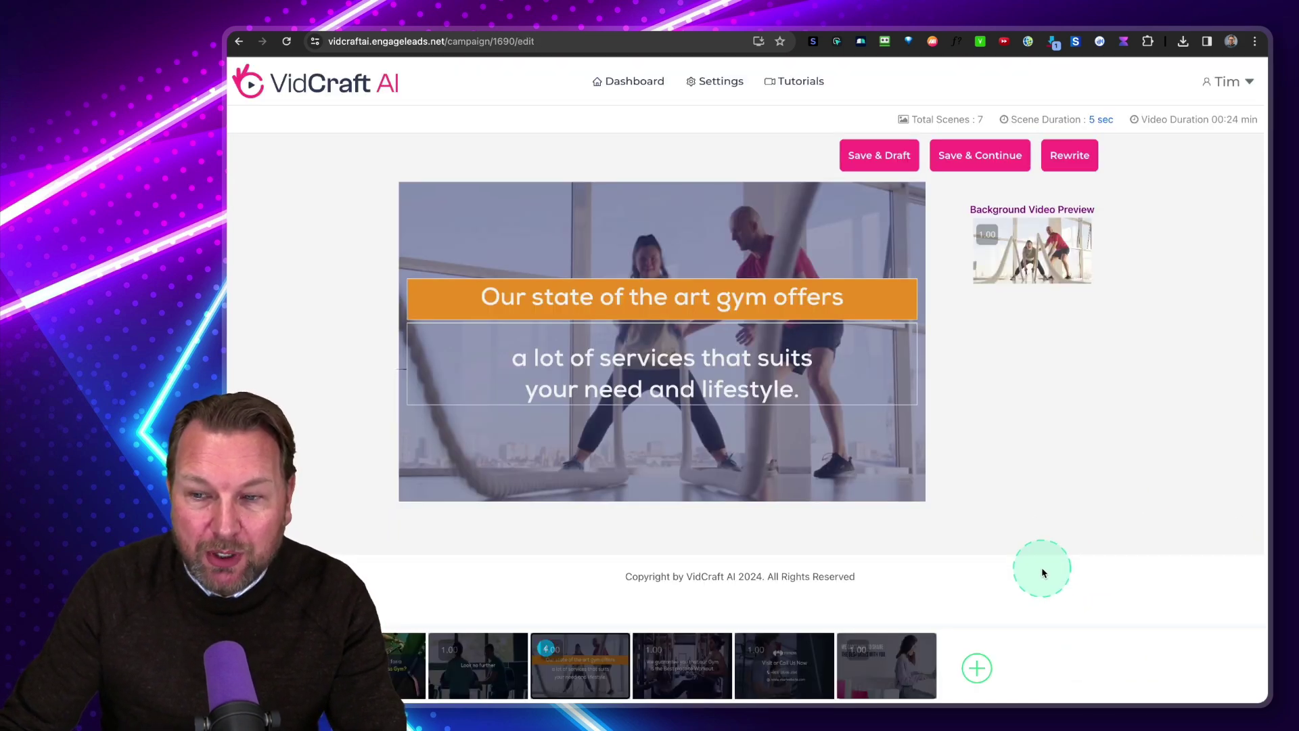
Step: Replace the seventh scene's background video with the seaside runners clip from a fitness search, using seconds 0 to 3
{"action": "mouse_move", "coordinate": [872, 662]}
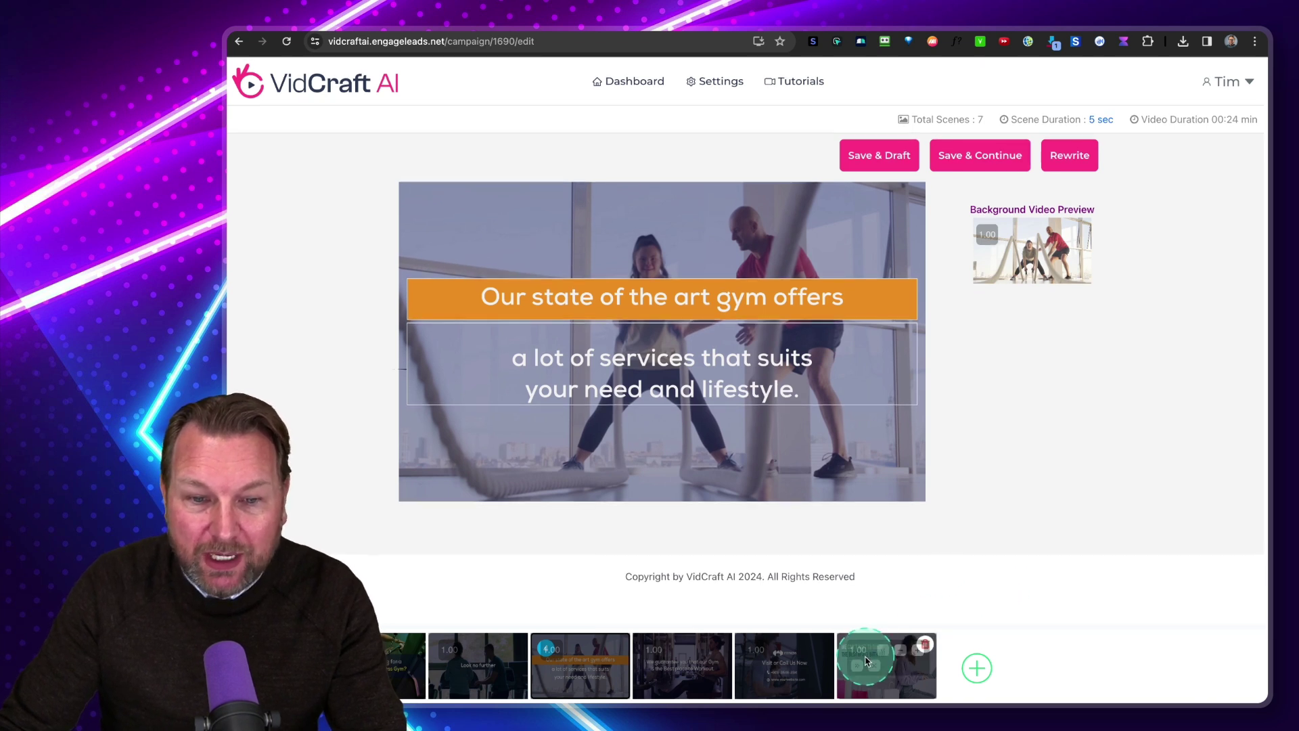
{"action": "left_click", "coordinate": [912, 678]}
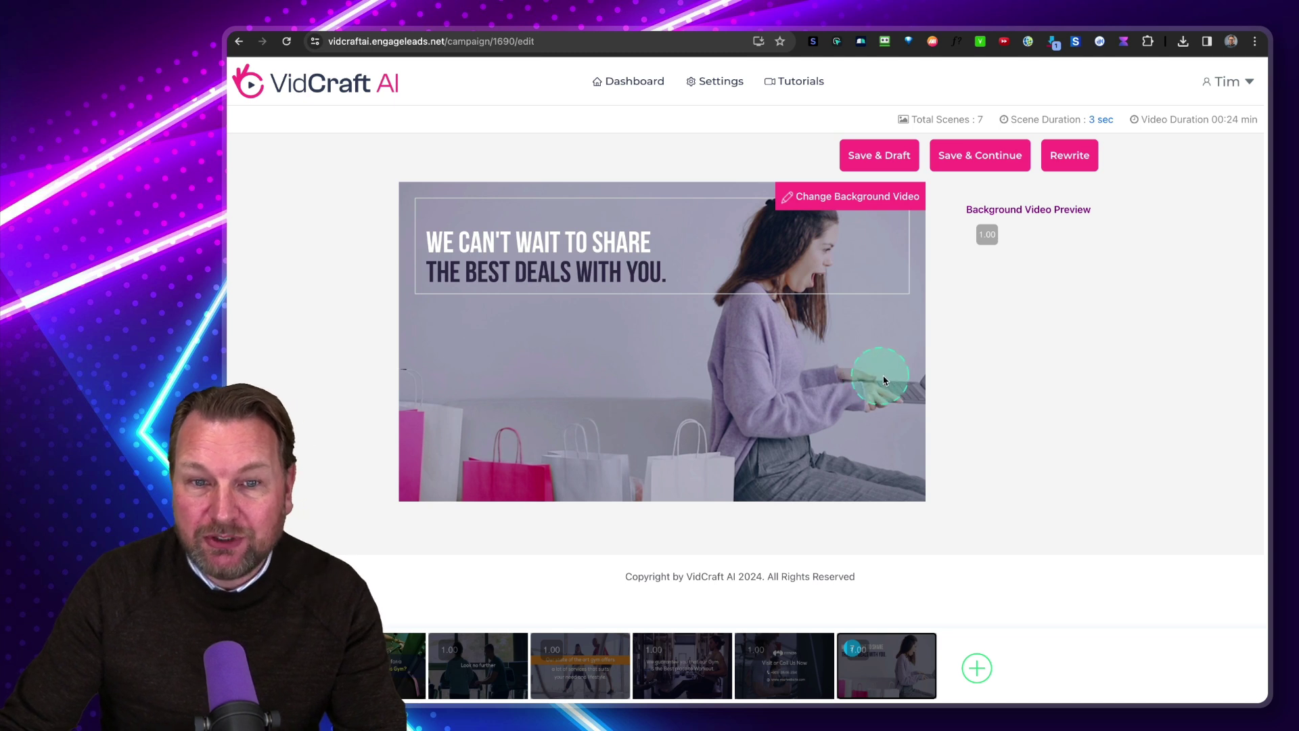
{"action": "left_click", "coordinate": [789, 196]}
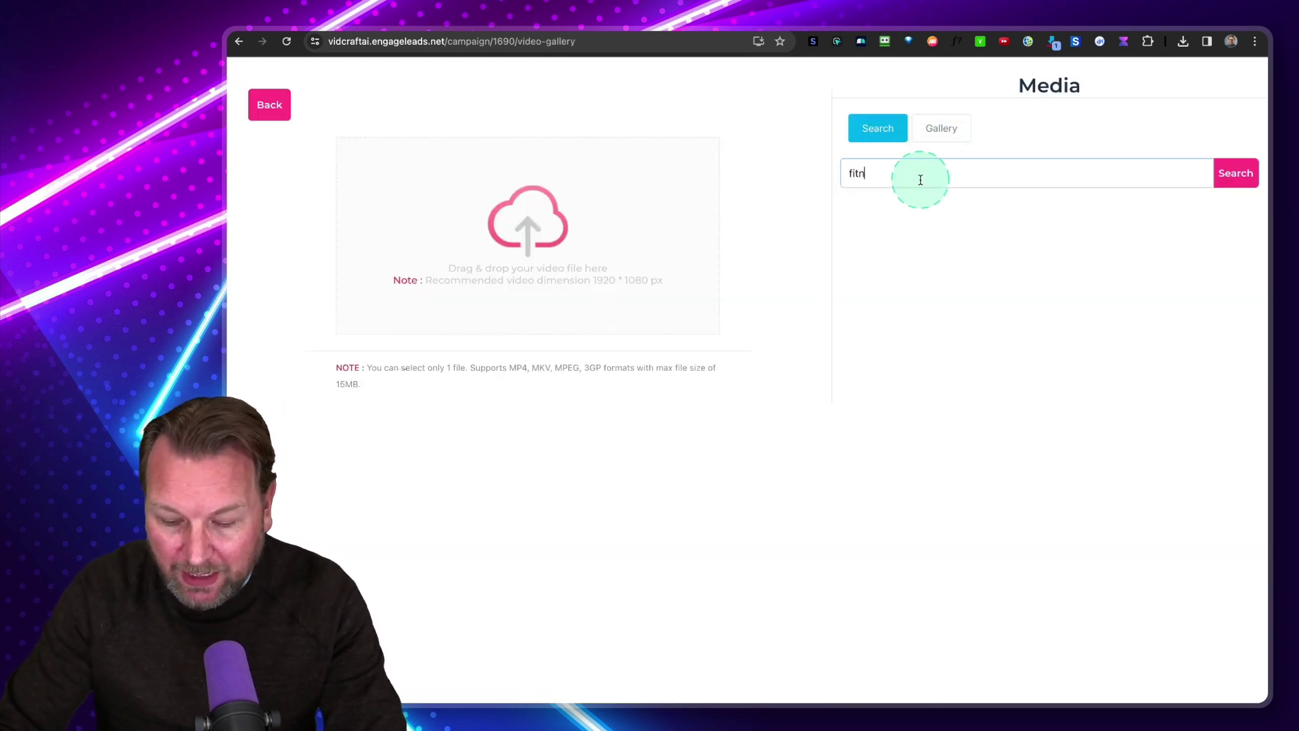
{"action": "left_click", "coordinate": [1243, 176]}
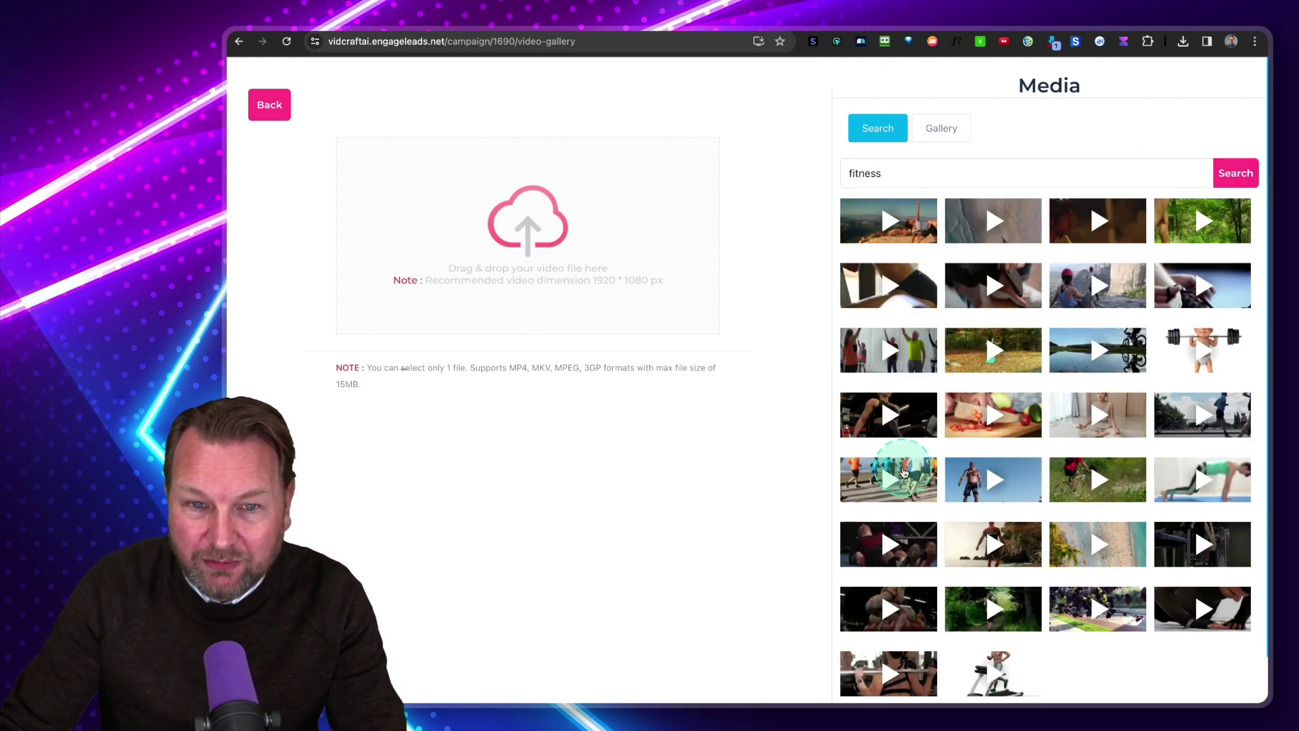
{"action": "left_click", "coordinate": [901, 471]}
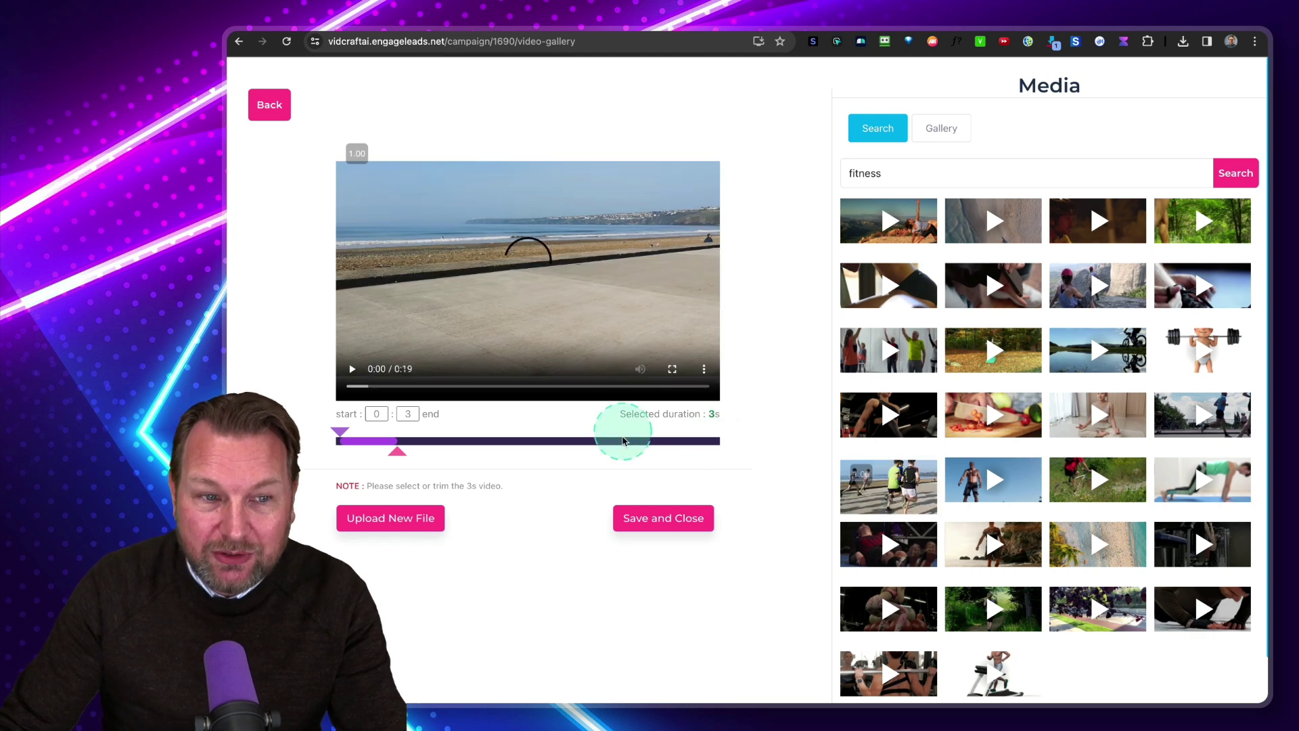
{"action": "left_click", "coordinate": [646, 519]}
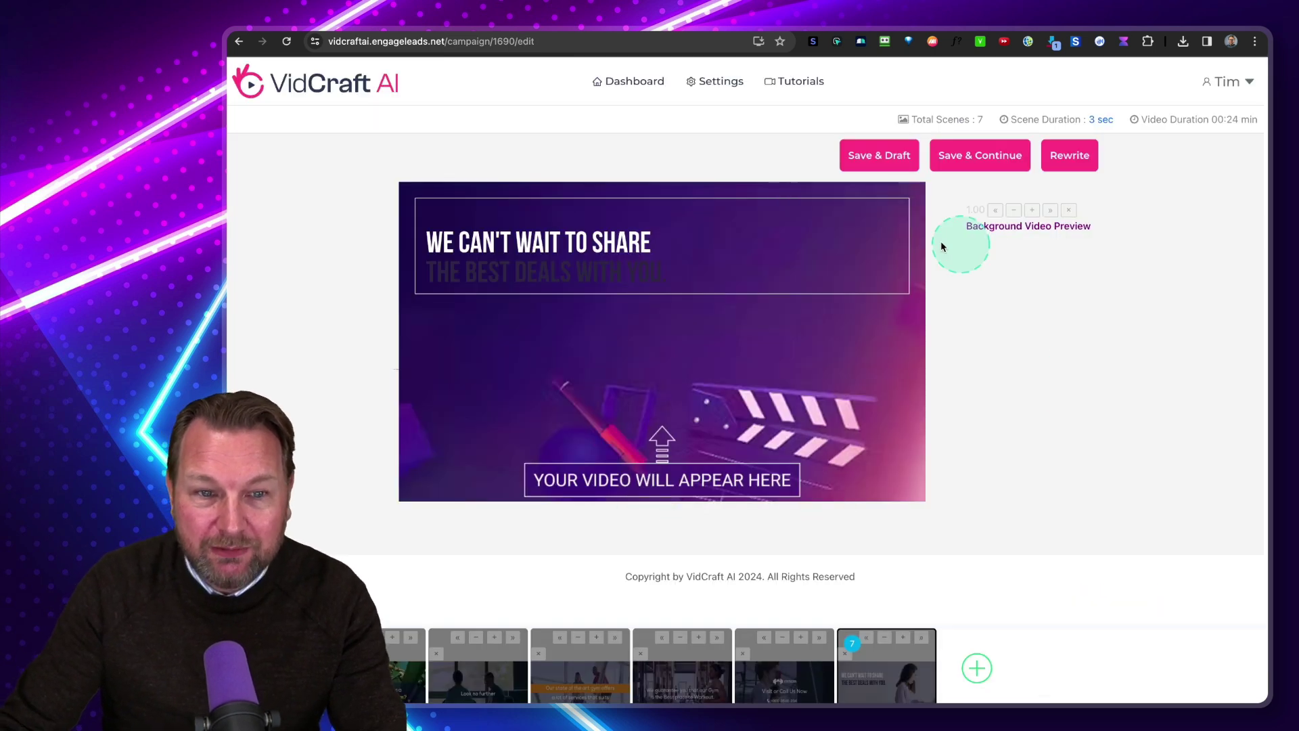
{"action": "mouse_move", "coordinate": [880, 246]}
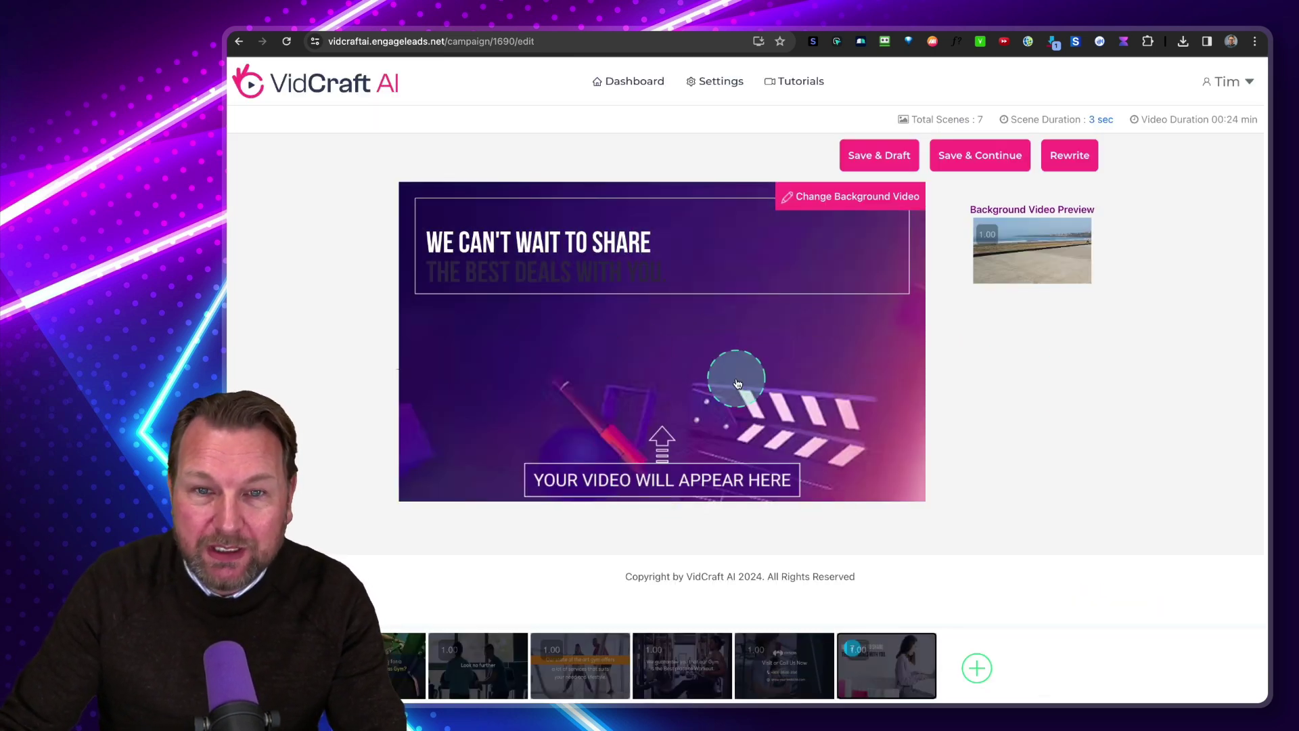
Step: Save the scenes, continue to the audio setup and upload life-mood-hartzmann-main-version-30096-02-29.mp3 from Downloads as the soundtrack
{"action": "left_click", "coordinate": [976, 161]}
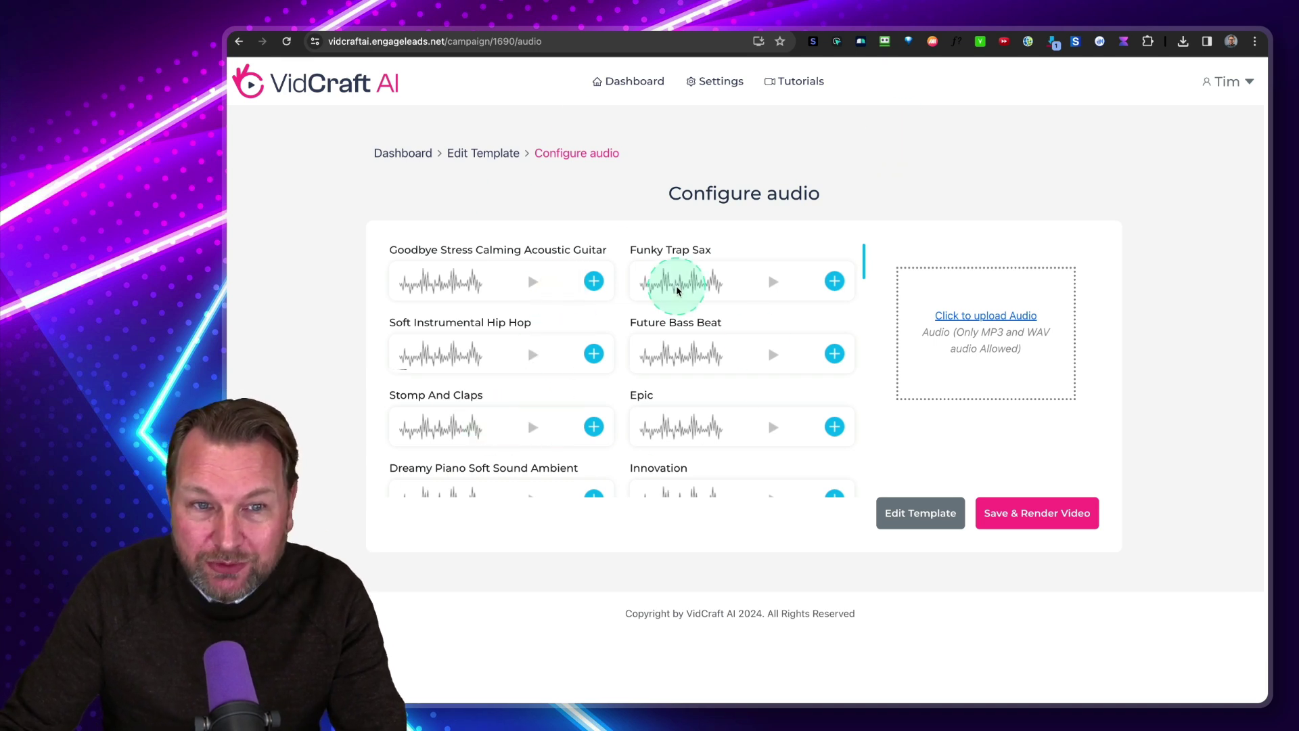
{"action": "scroll", "coordinate": [563, 335], "scroll_direction": "down", "scroll_amount": 6}
{"action": "scroll", "coordinate": [562, 335], "scroll_direction": "down", "scroll_amount": 10}
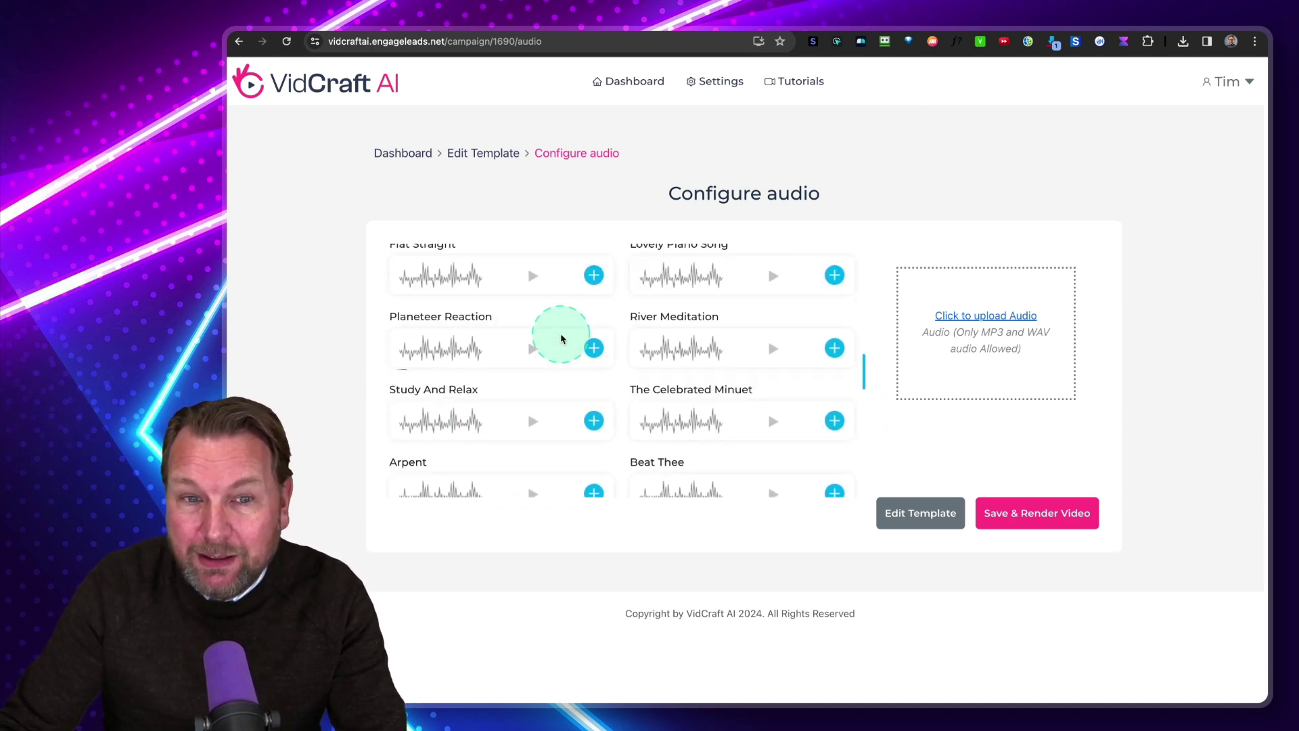
{"action": "left_click", "coordinate": [991, 318]}
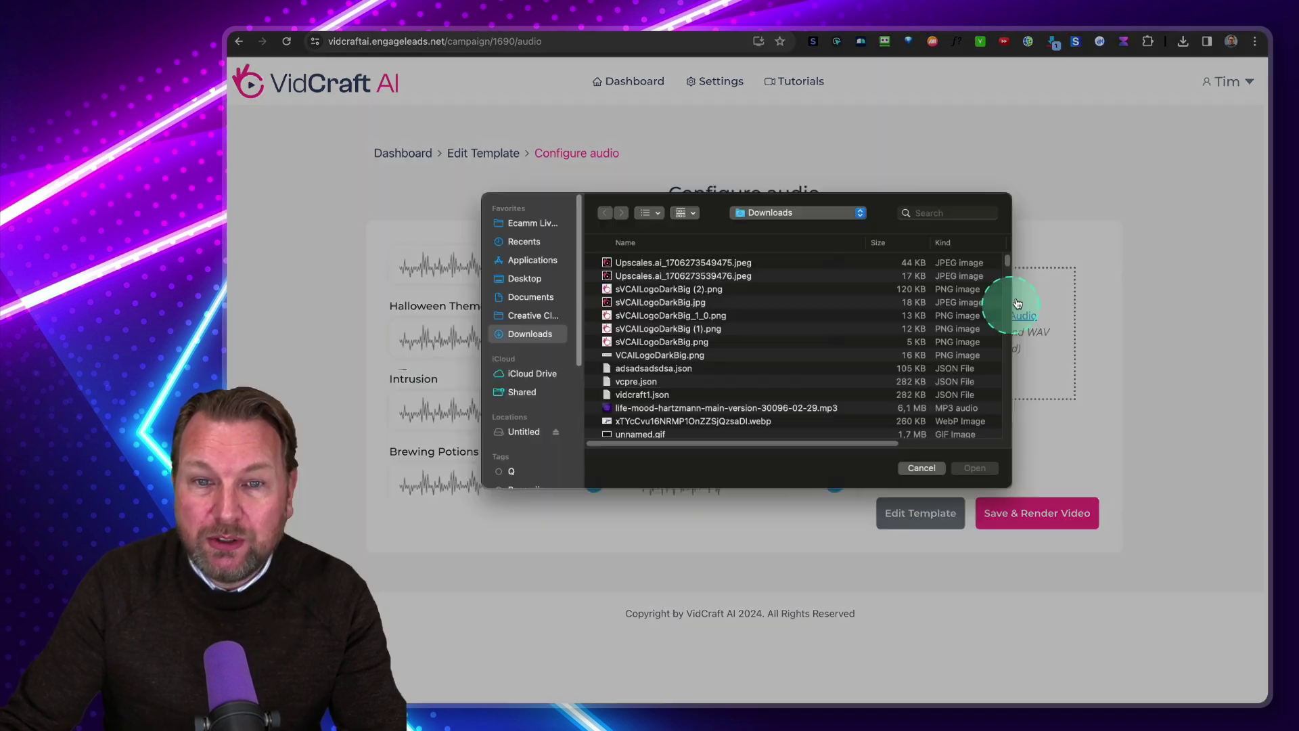
{"action": "scroll", "coordinate": [681, 369], "scroll_direction": "down", "scroll_amount": 3}
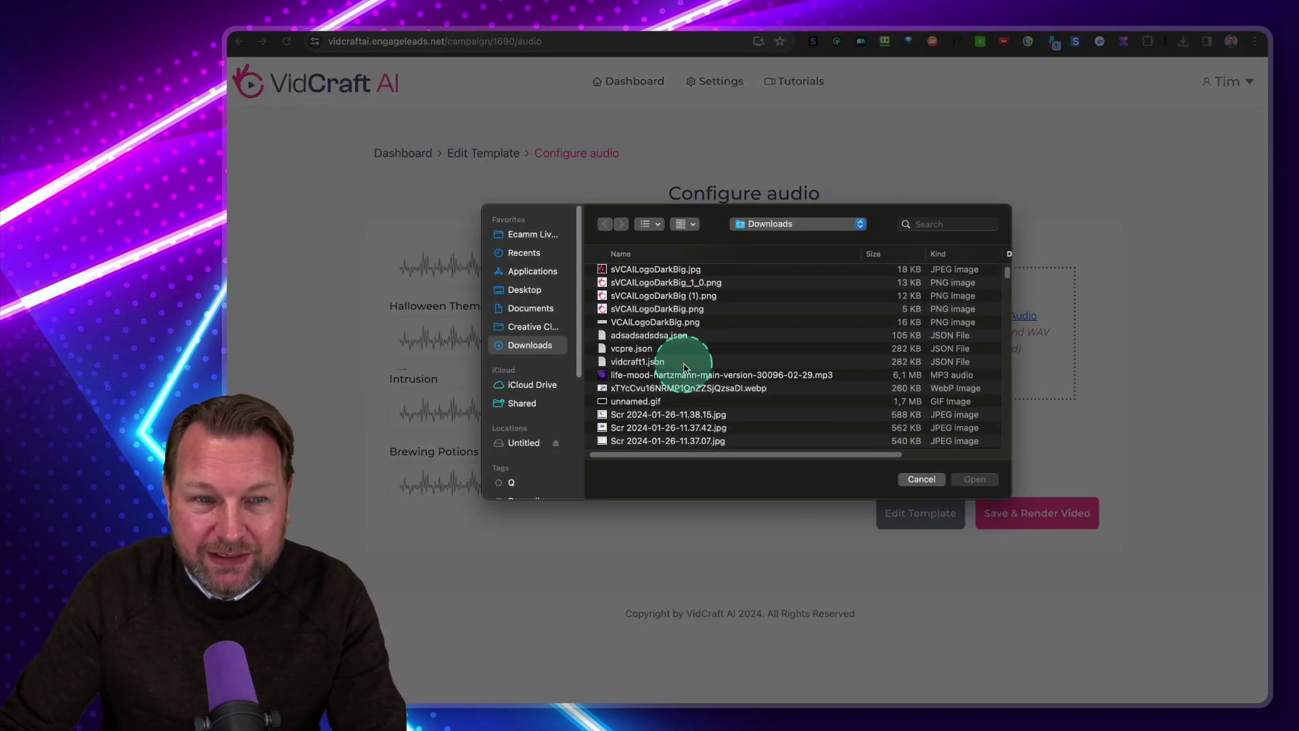
{"action": "left_click", "coordinate": [683, 376]}
{"action": "left_click", "coordinate": [975, 479]}
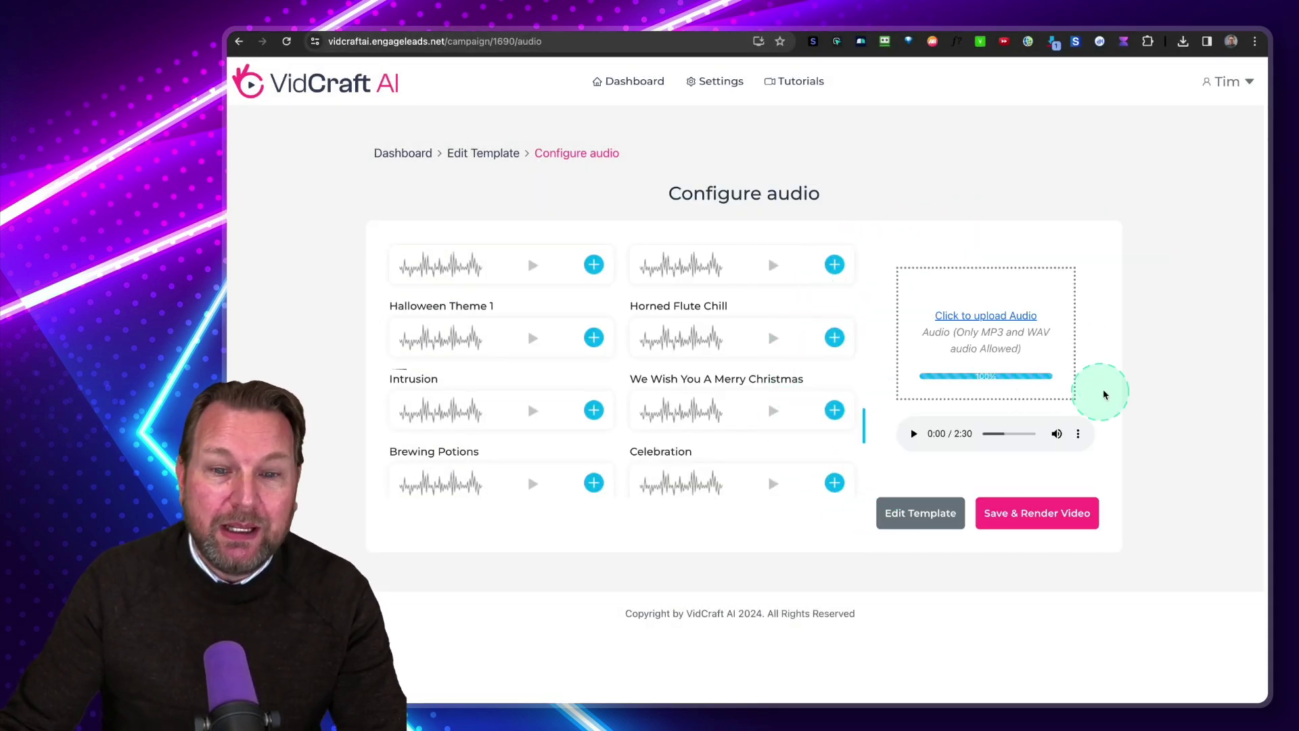
Step: Briefly play and pause the uploaded soundtrack, and save and render the video
{"action": "left_click", "coordinate": [912, 432]}
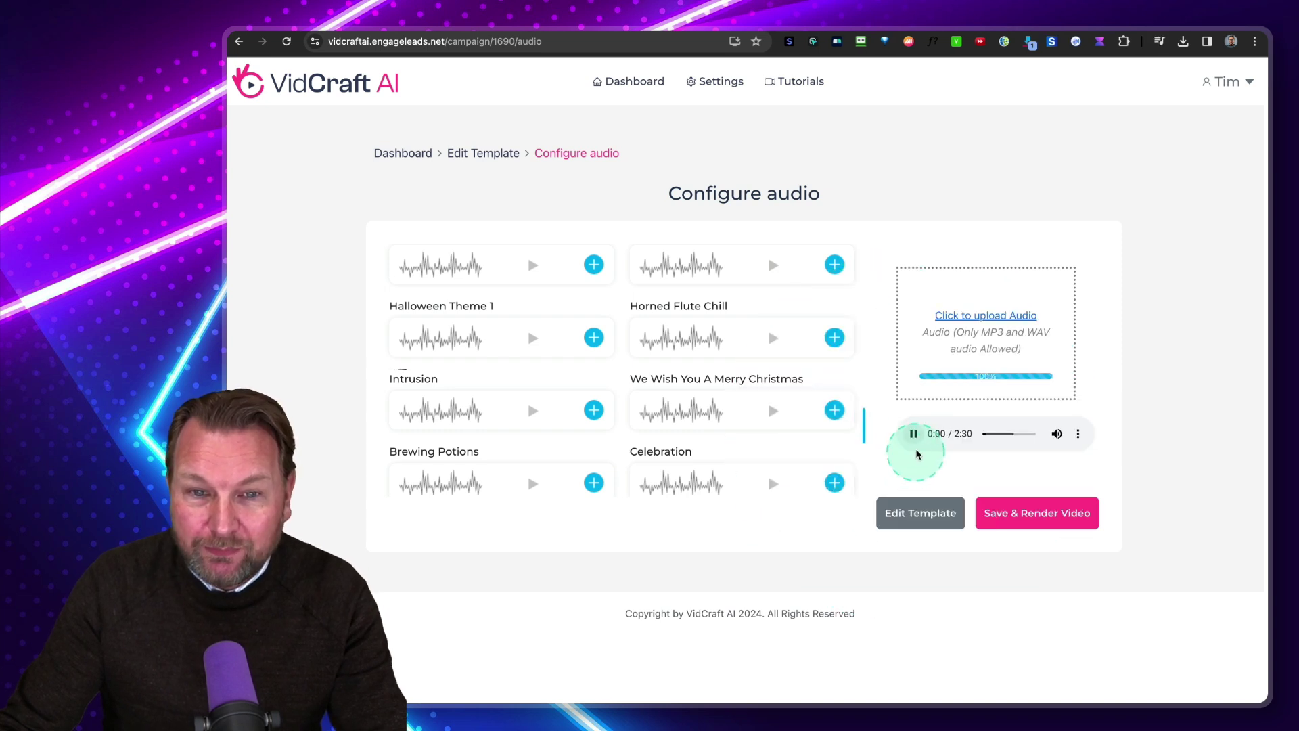
{"action": "left_click", "coordinate": [915, 435]}
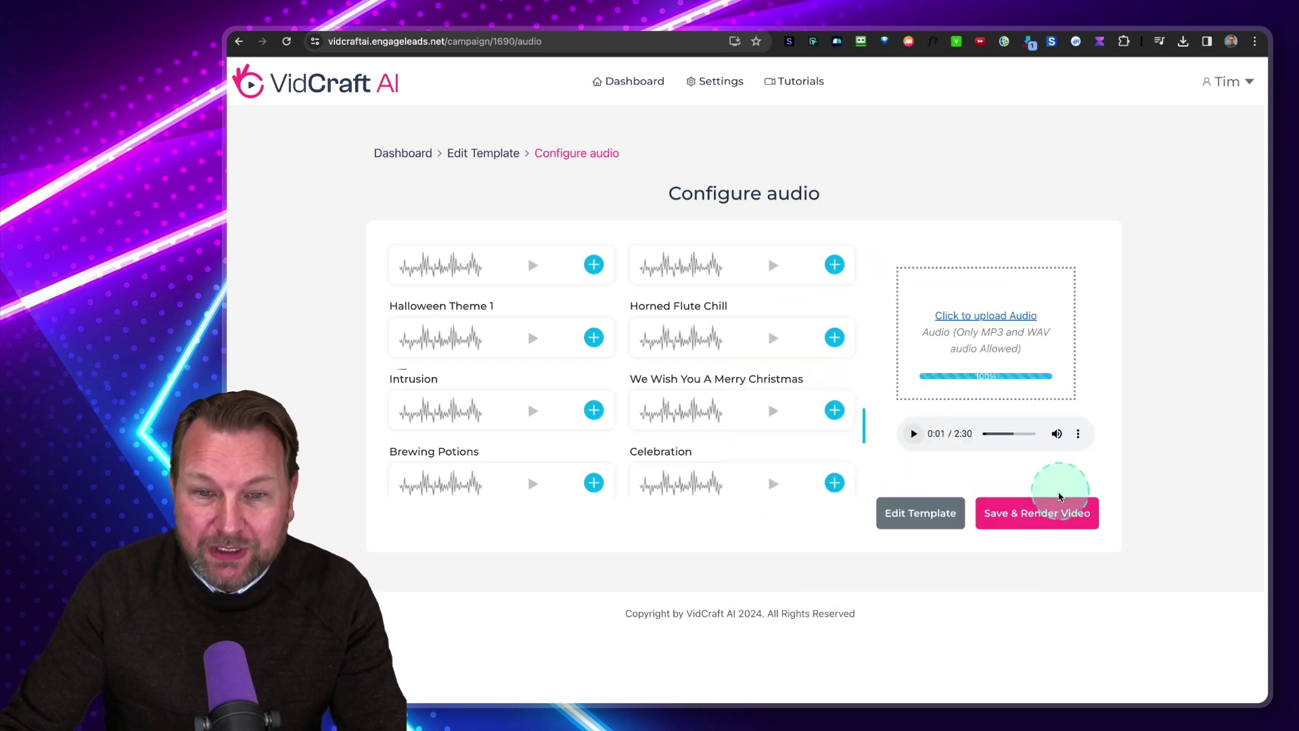
{"action": "left_click", "coordinate": [1040, 514]}
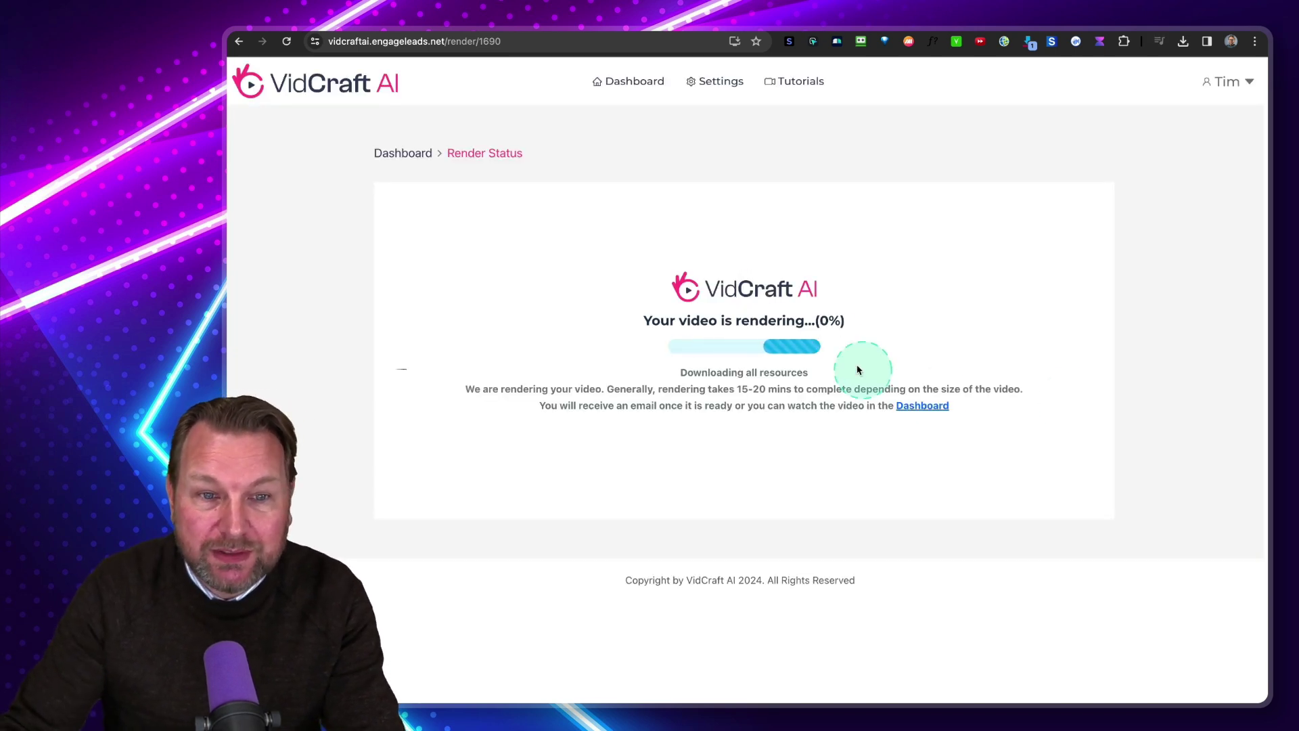
Step: Return to the dashboard and look through all campaigns, from fitness down to thanksgiving
{"action": "left_click", "coordinate": [634, 85]}
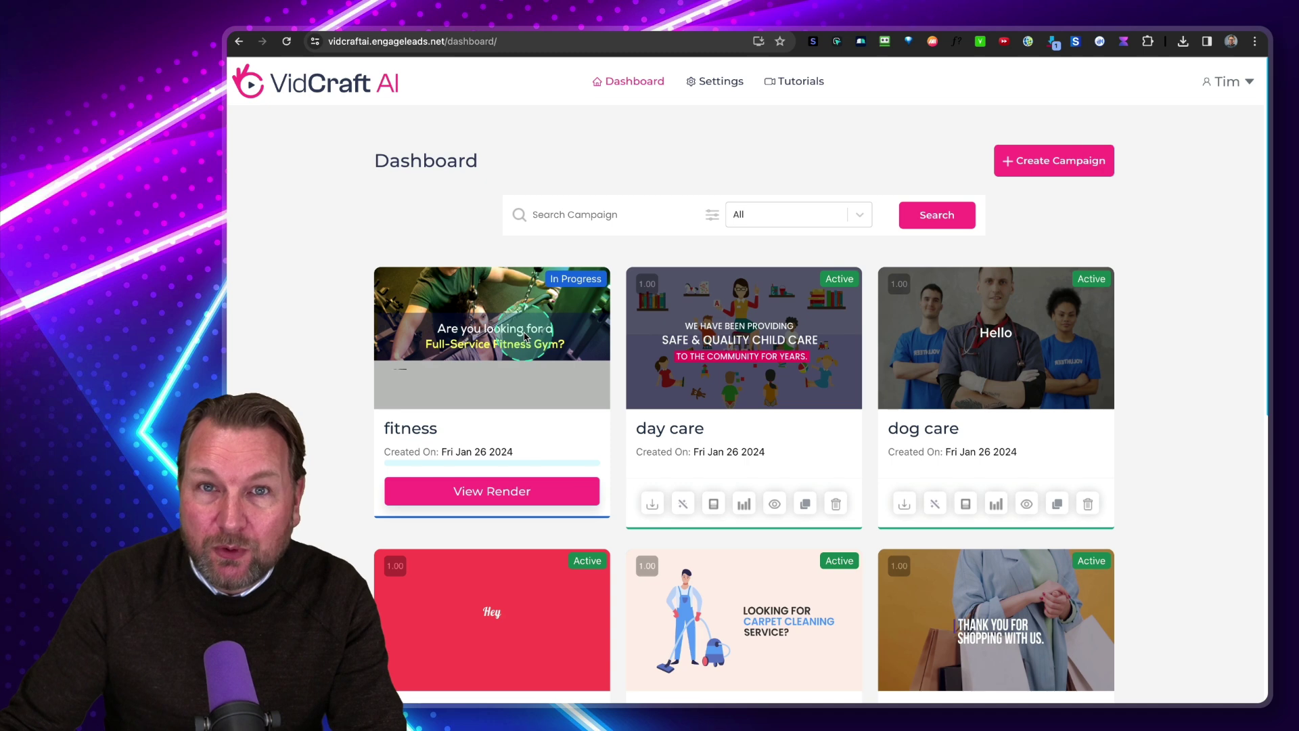
{"action": "scroll", "coordinate": [876, 473], "scroll_direction": "down", "scroll_amount": 5}
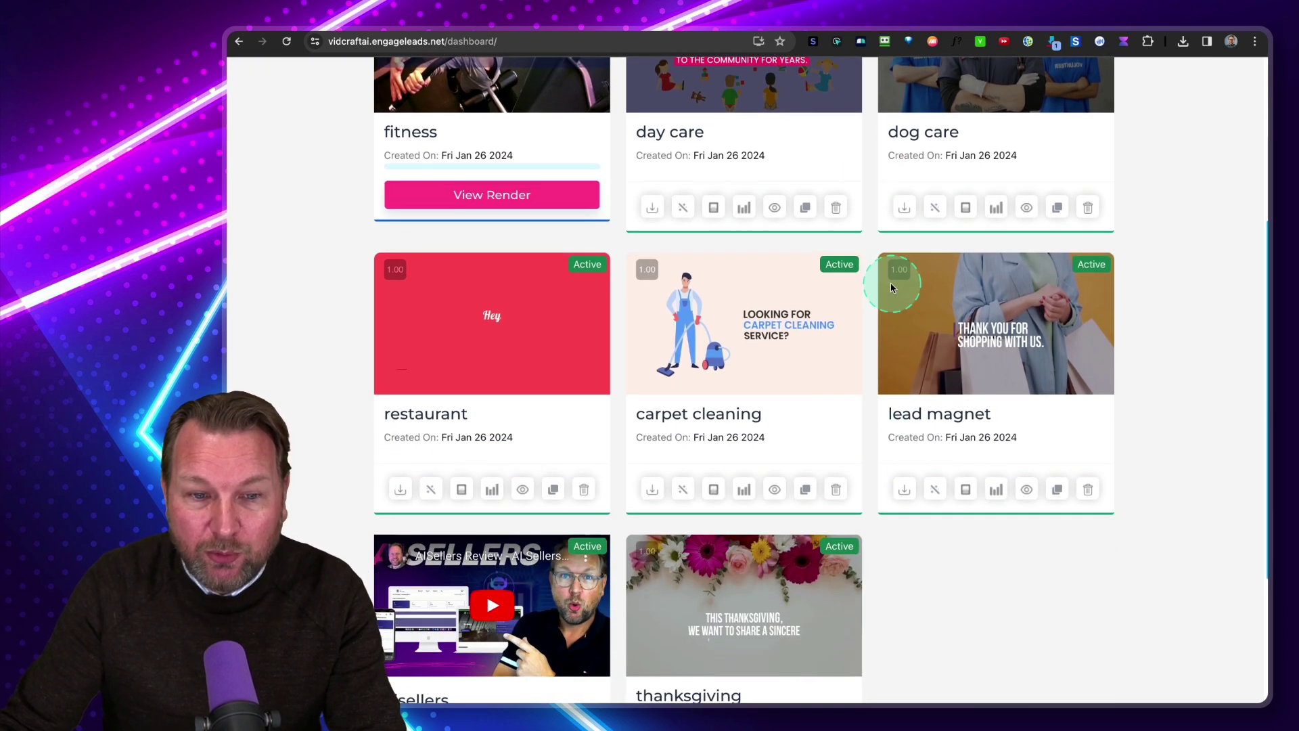
{"action": "scroll", "coordinate": [777, 328], "scroll_direction": "up", "scroll_amount": 2}
{"action": "scroll", "coordinate": [779, 328], "scroll_direction": "up", "scroll_amount": 3}
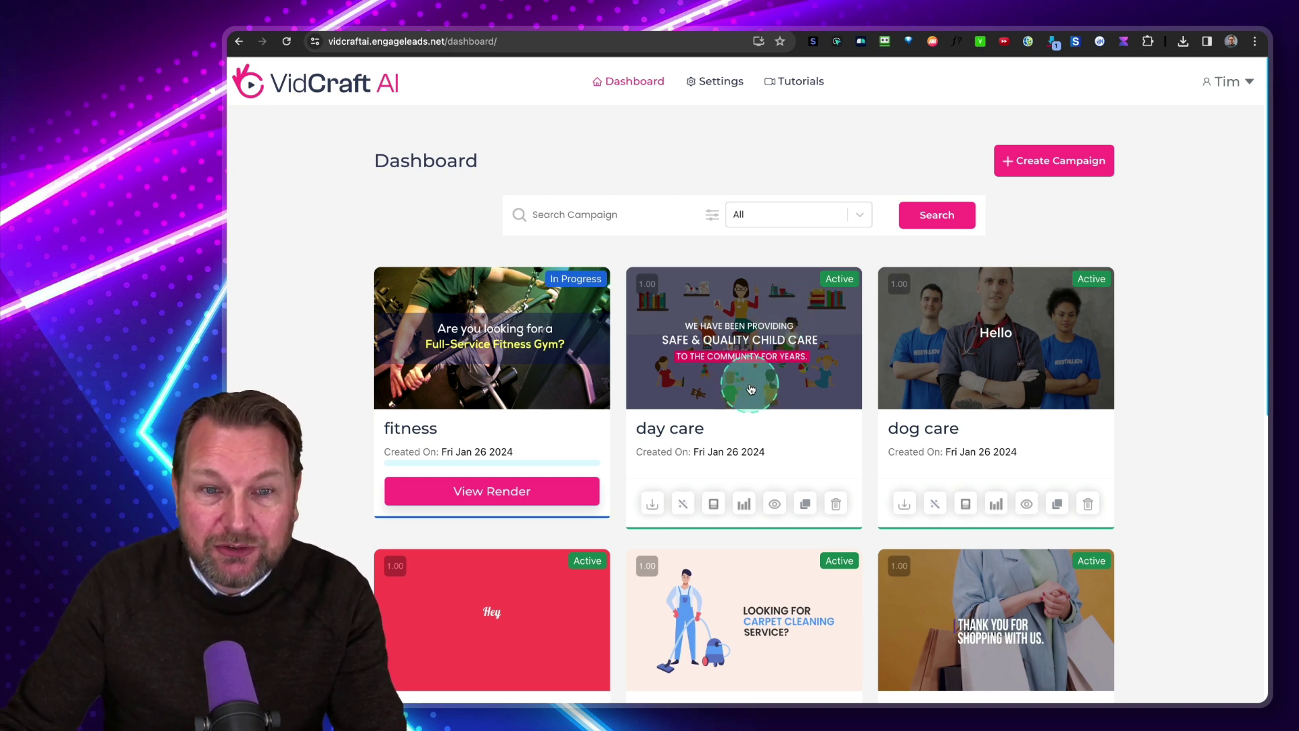
{"action": "scroll", "coordinate": [757, 388], "scroll_direction": "down", "scroll_amount": 8}
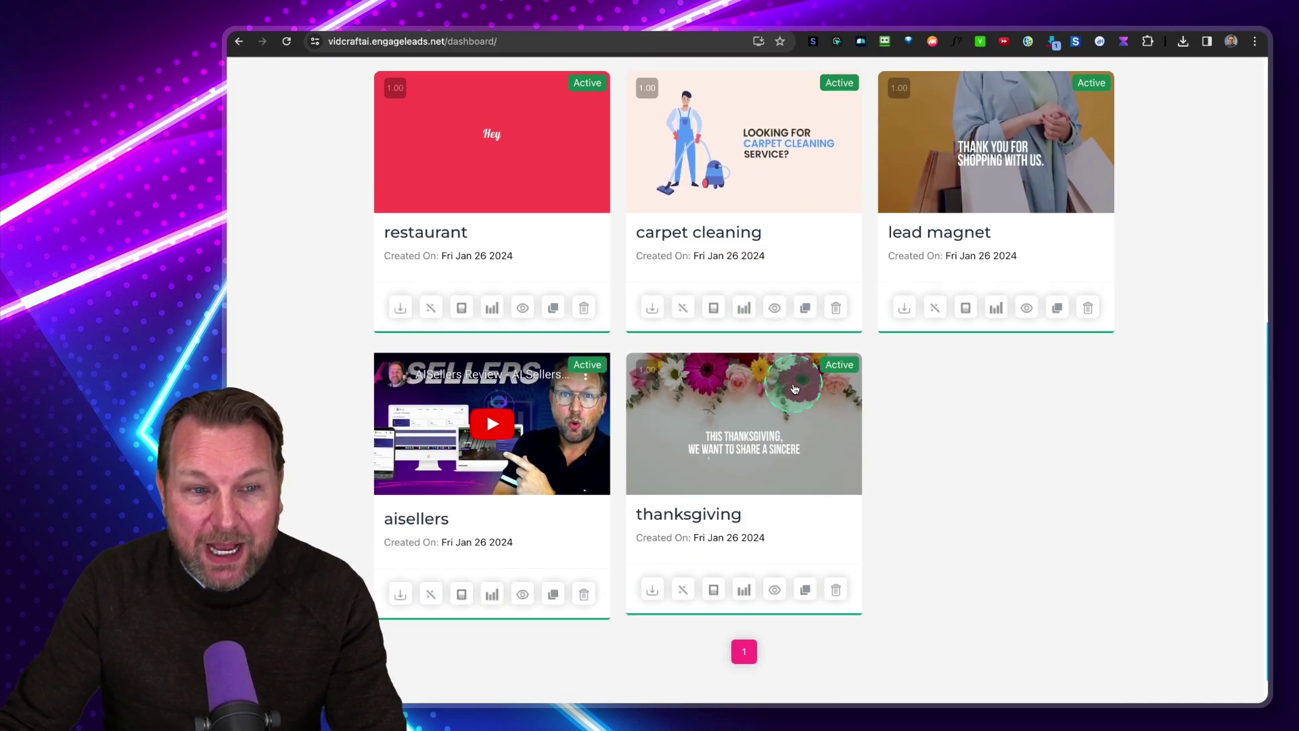
{"action": "scroll", "coordinate": [535, 472], "scroll_direction": "up", "scroll_amount": 8}
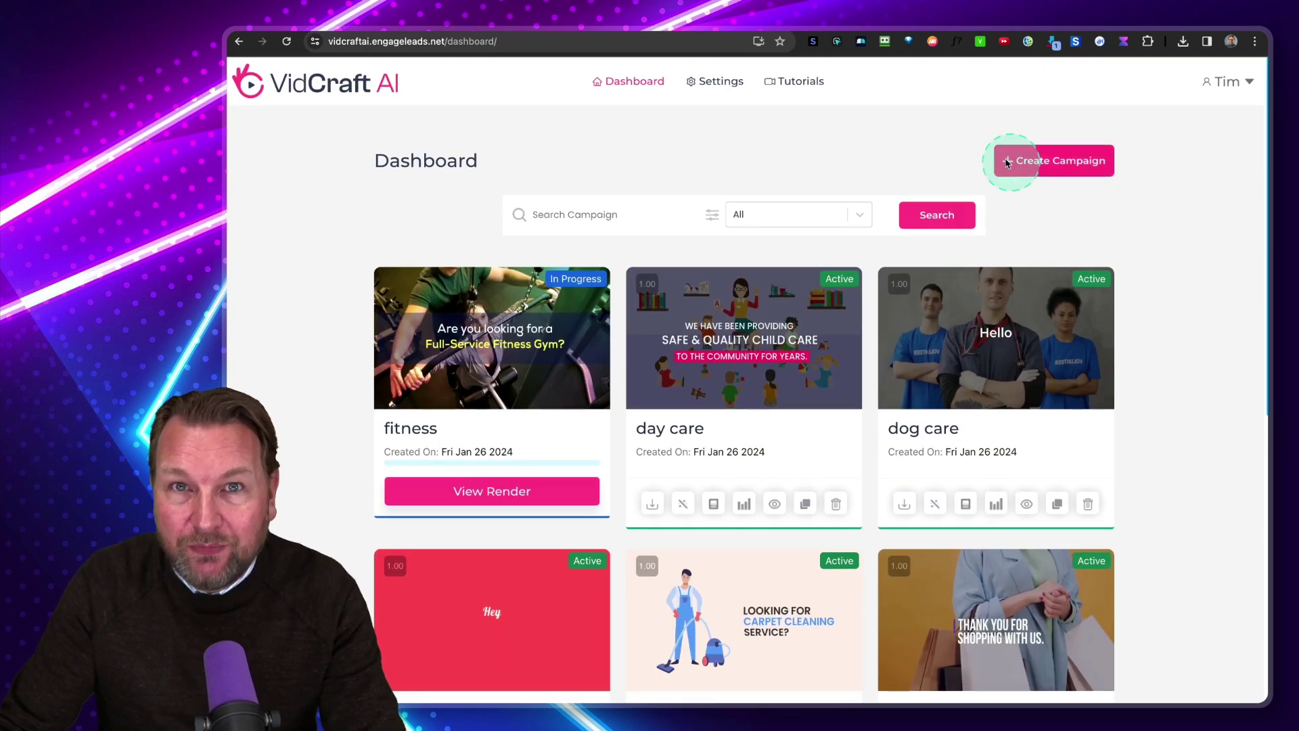
Step: Switch to the Vimeo page of the Viral Dashboard Review video and copy its link
{"action": "key", "text": "ctrl+Tab"}
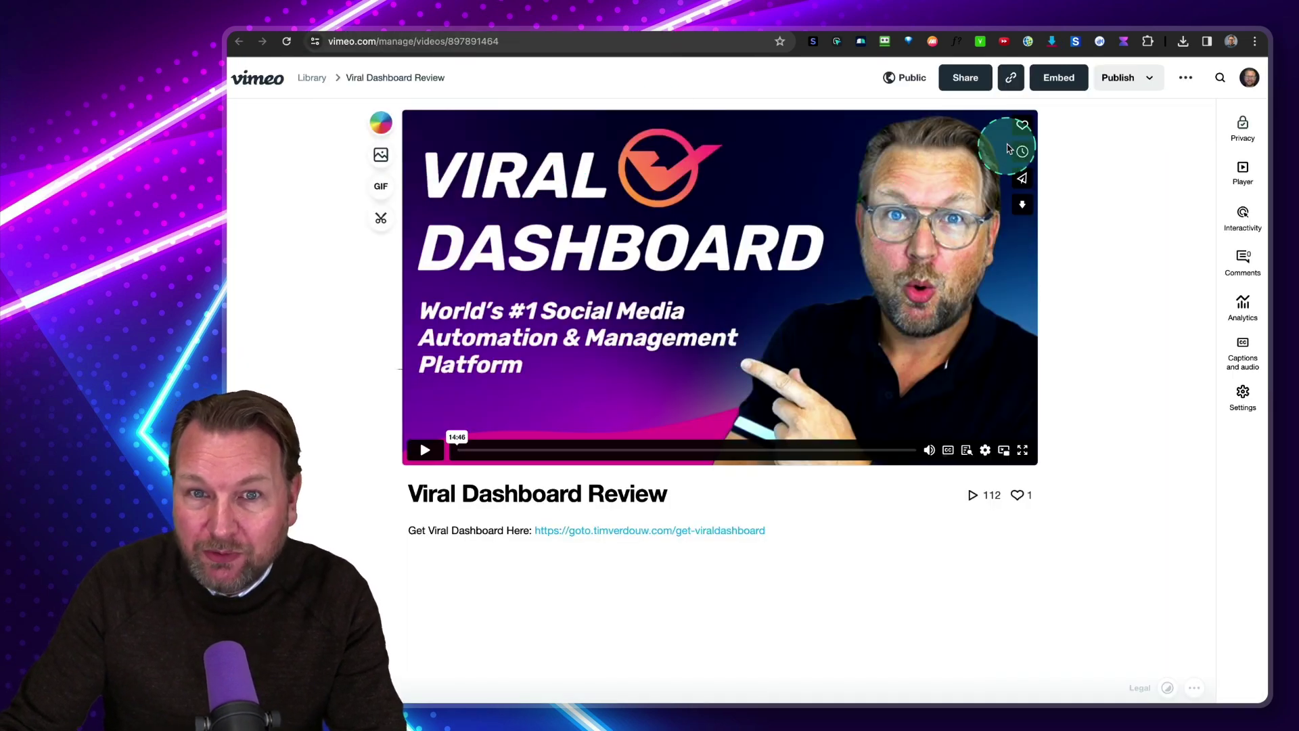
{"action": "left_click", "coordinate": [1011, 77]}
{"action": "left_click", "coordinate": [974, 121]}
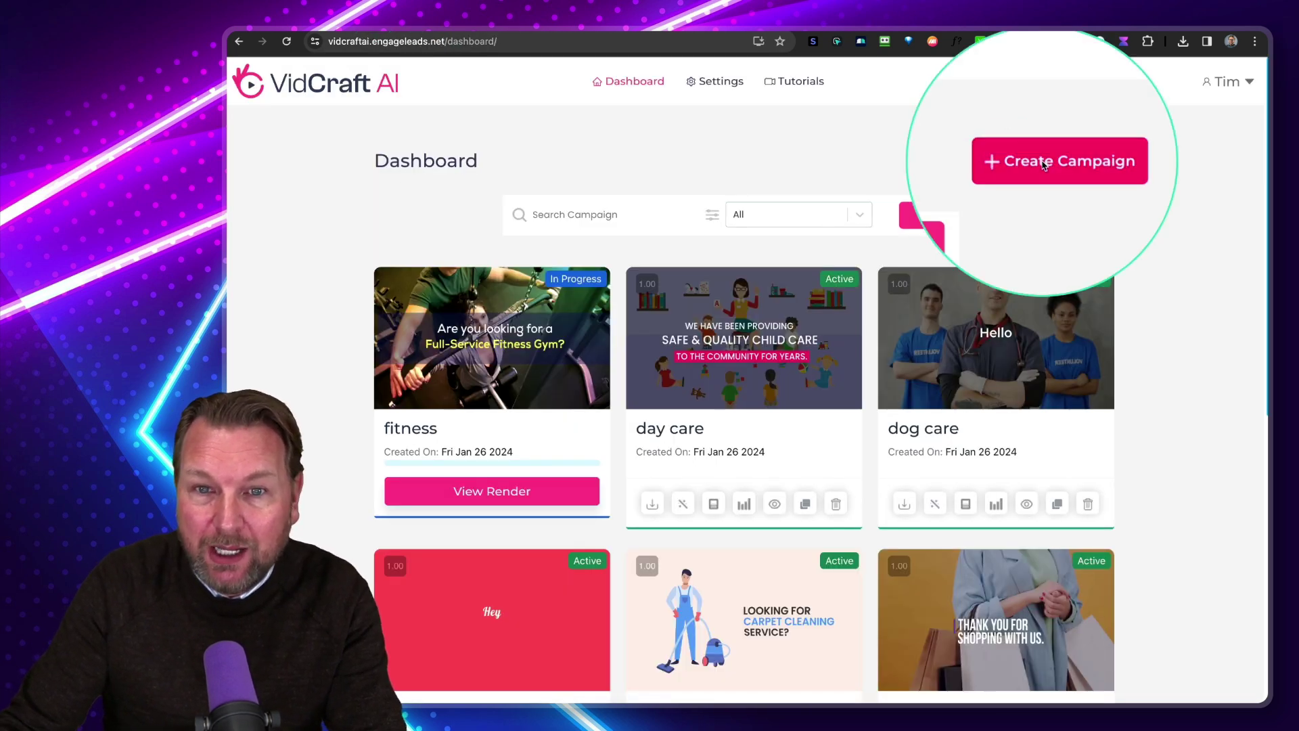
{"action": "left_click", "coordinate": [1046, 162]}
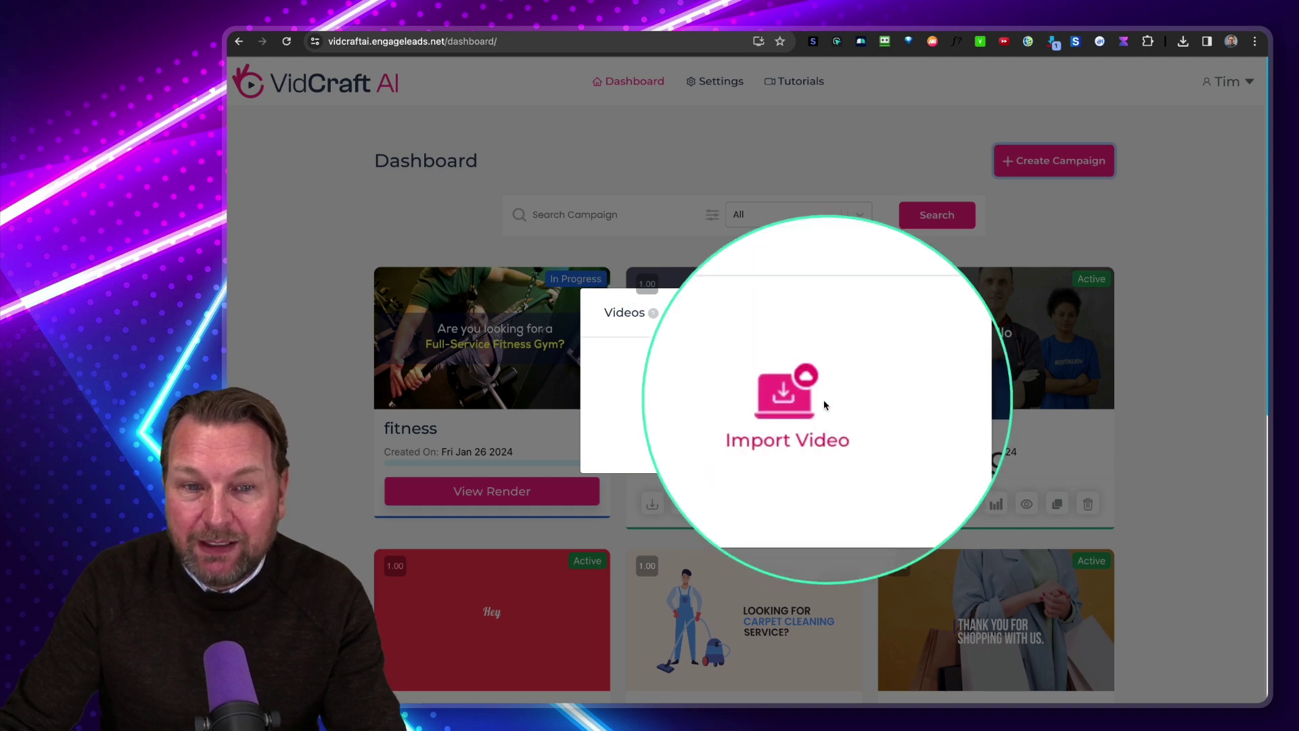
{"action": "left_click", "coordinate": [812, 409]}
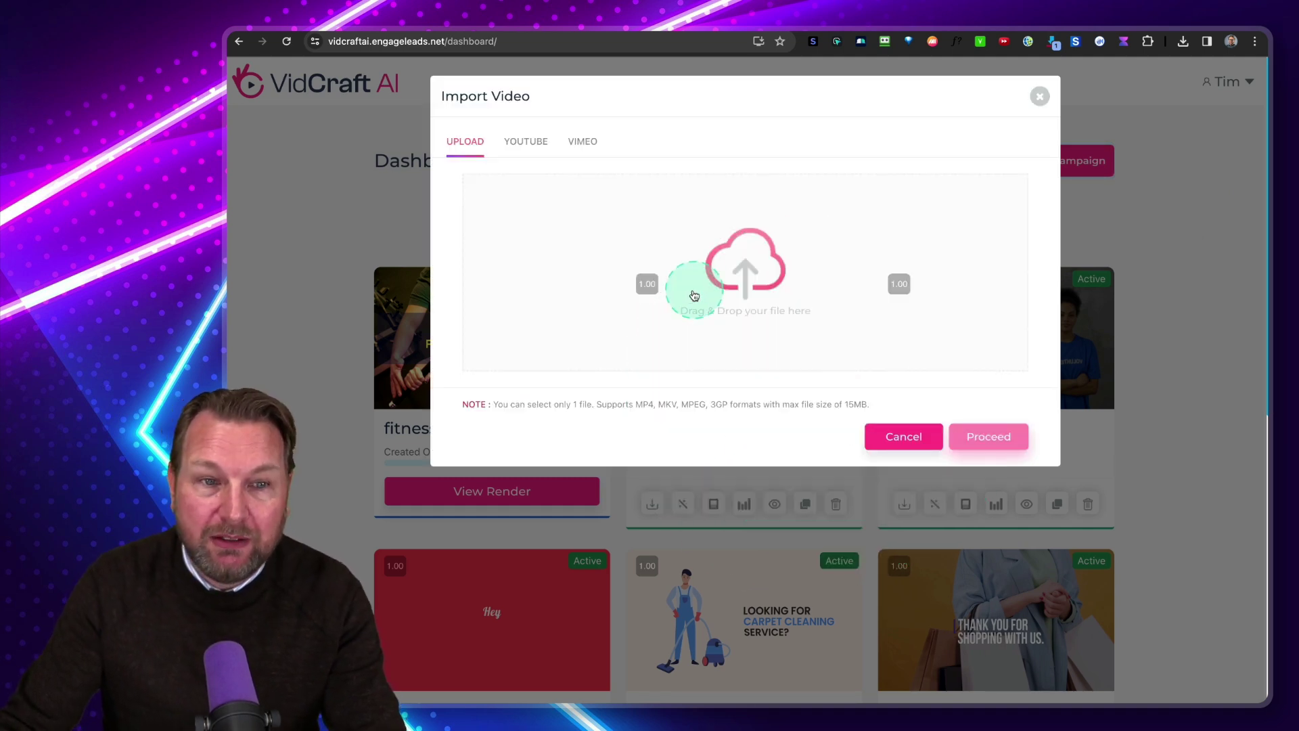
{"action": "left_click", "coordinate": [530, 150]}
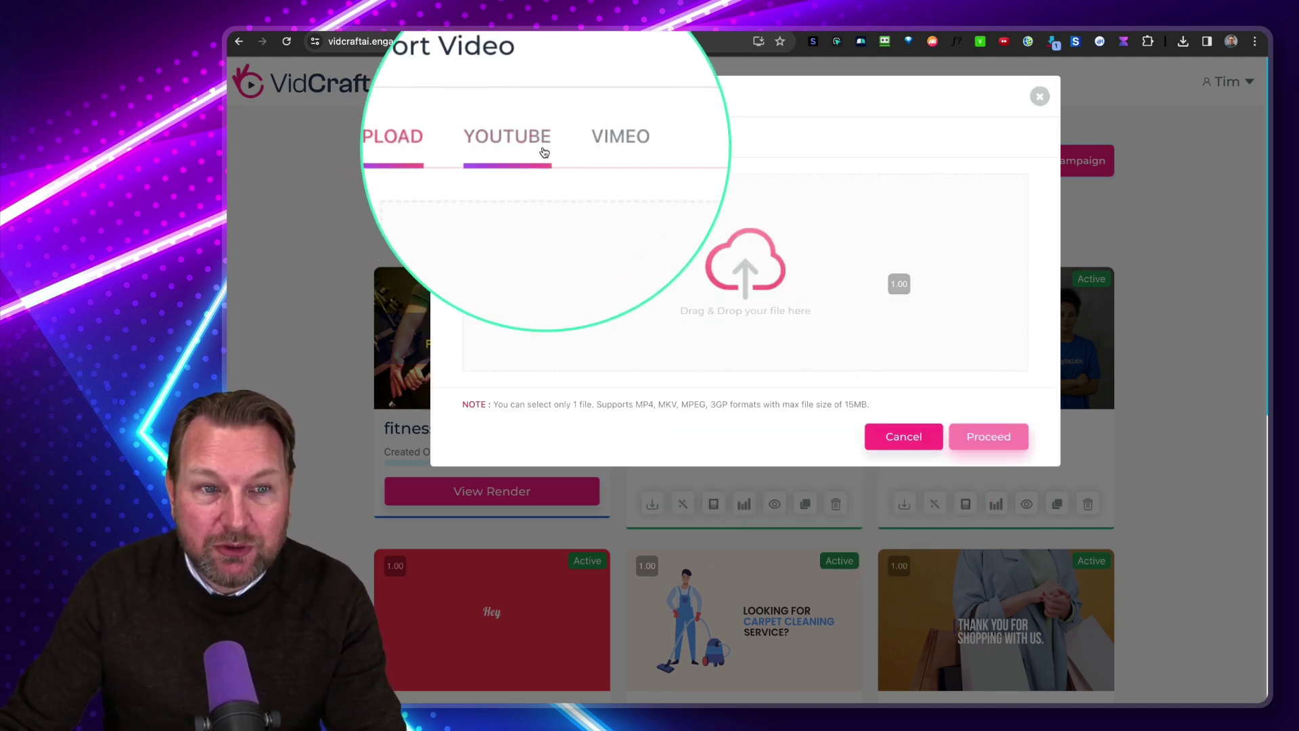
{"action": "left_click", "coordinate": [595, 145]}
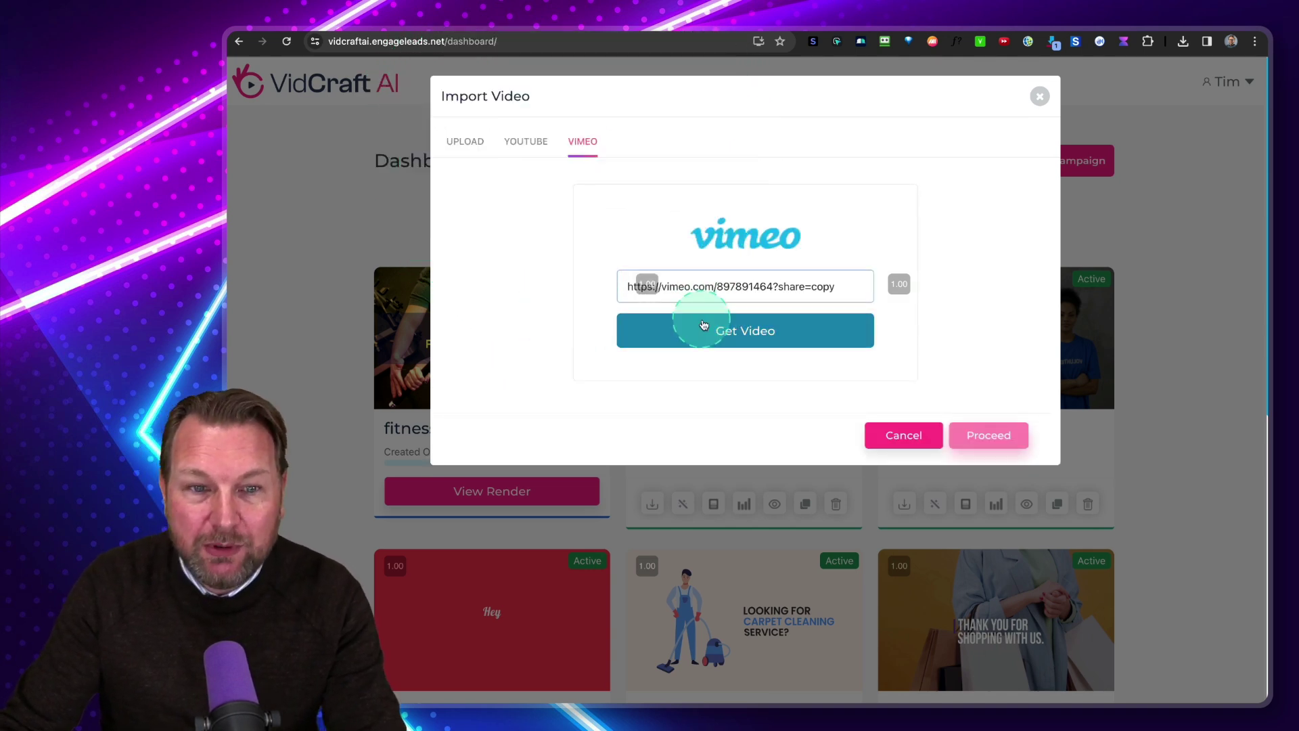
{"action": "left_click", "coordinate": [746, 332]}
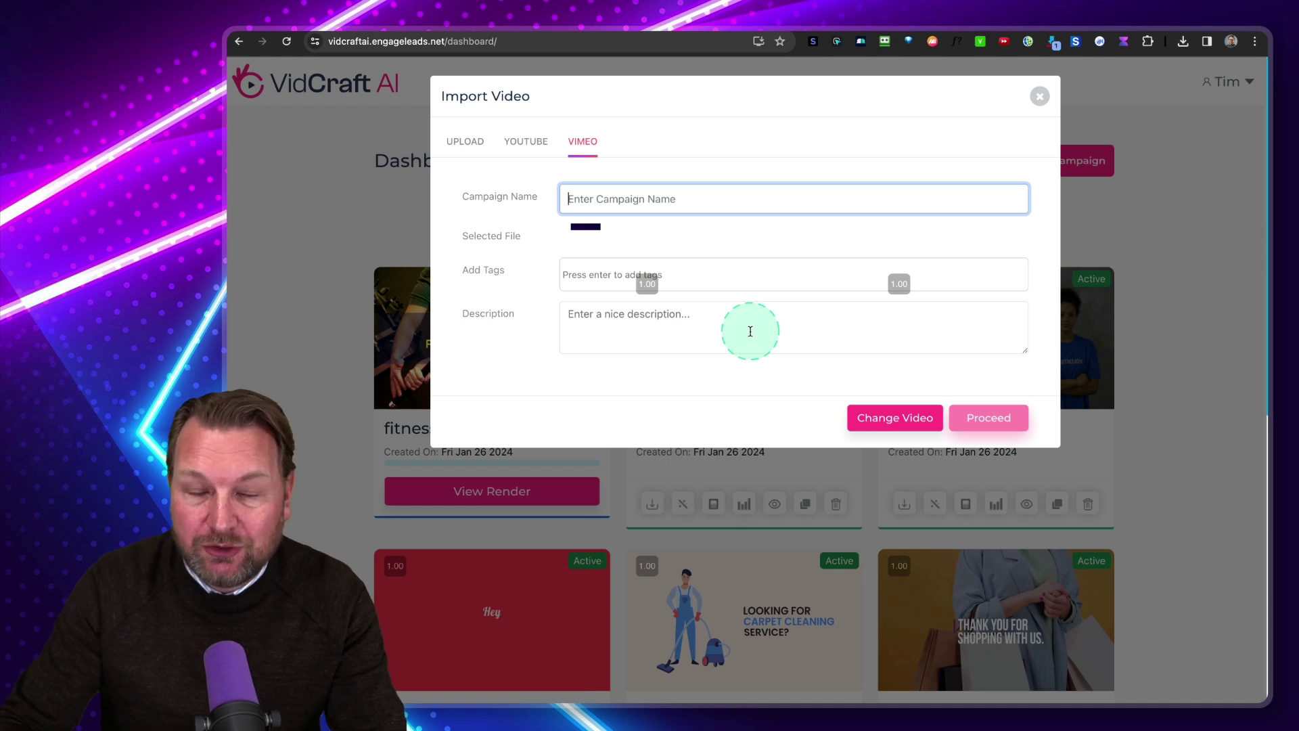
Step: Name the imported video's campaign Viral Dashboard and proceed with creating it
{"action": "left_click", "coordinate": [655, 212]}
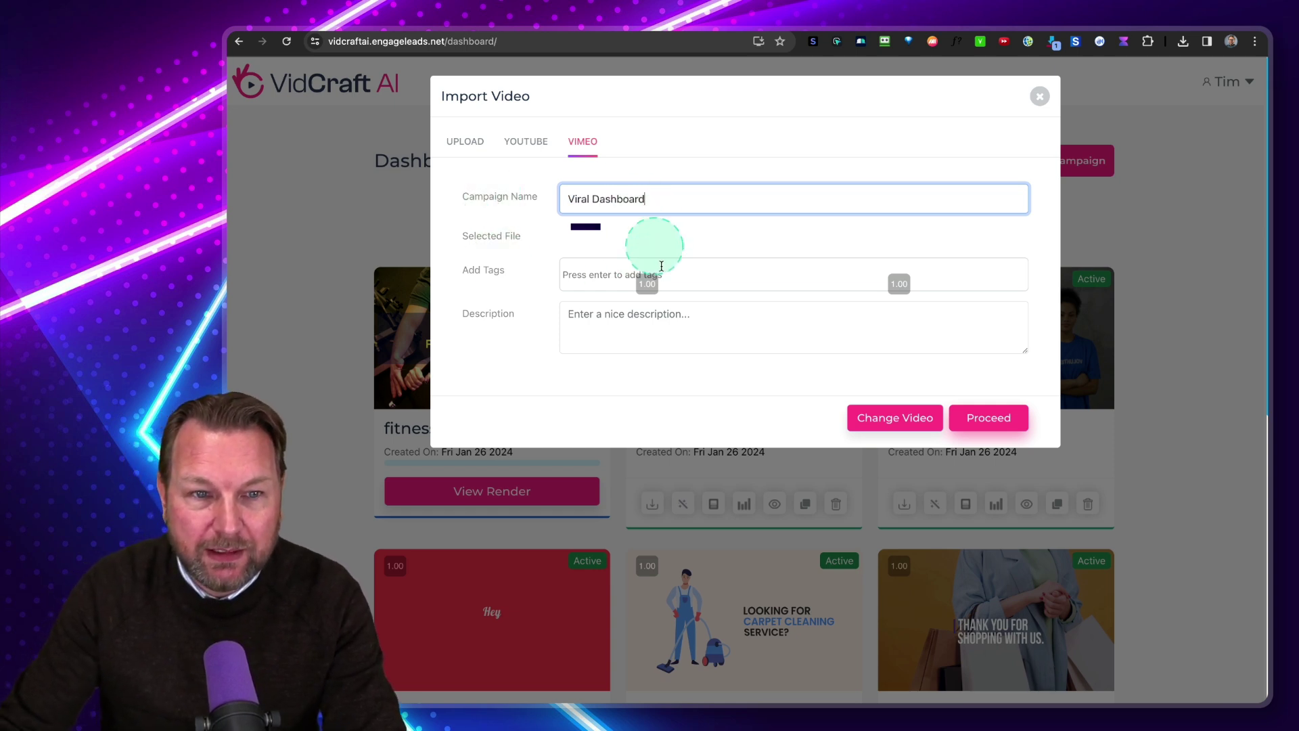
{"action": "left_click", "coordinate": [988, 424]}
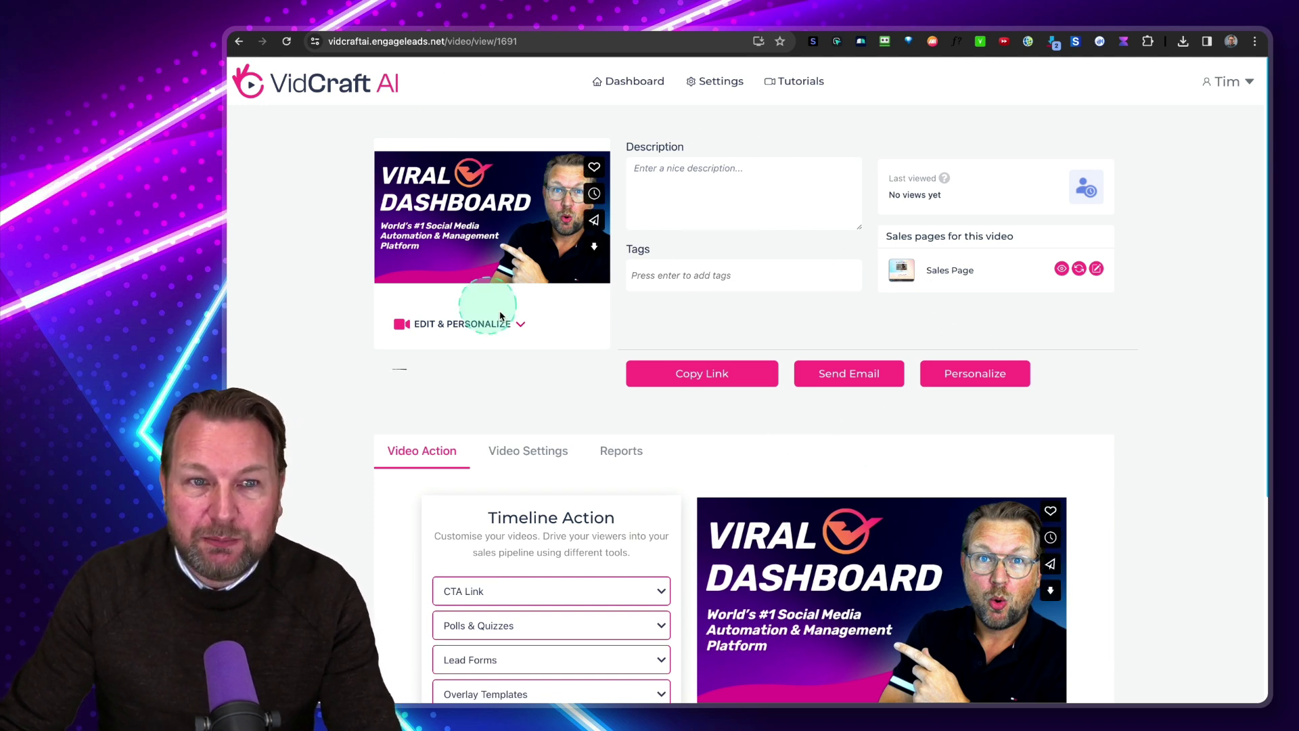
Step: Return to the dashboard and open the viral dashboard campaign for personalization
{"action": "left_click", "coordinate": [648, 85]}
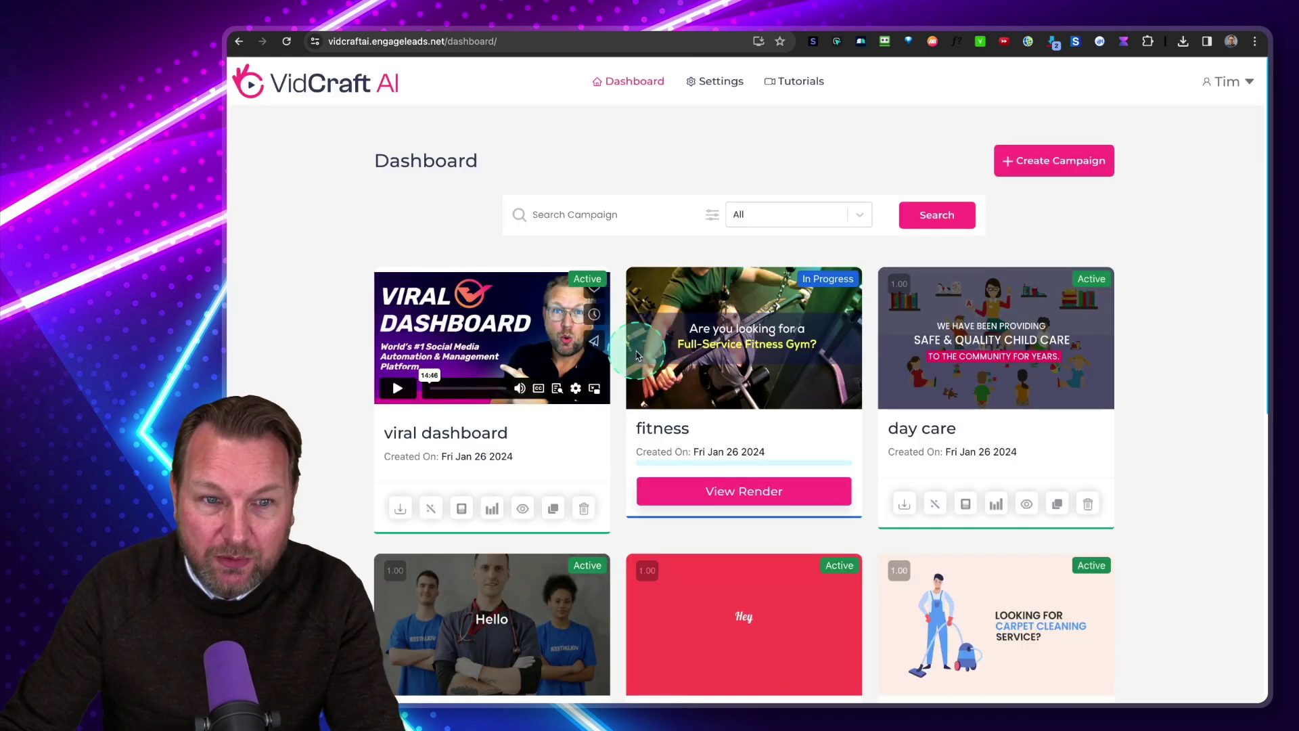
{"action": "scroll", "coordinate": [637, 355], "scroll_direction": "down", "scroll_amount": 1}
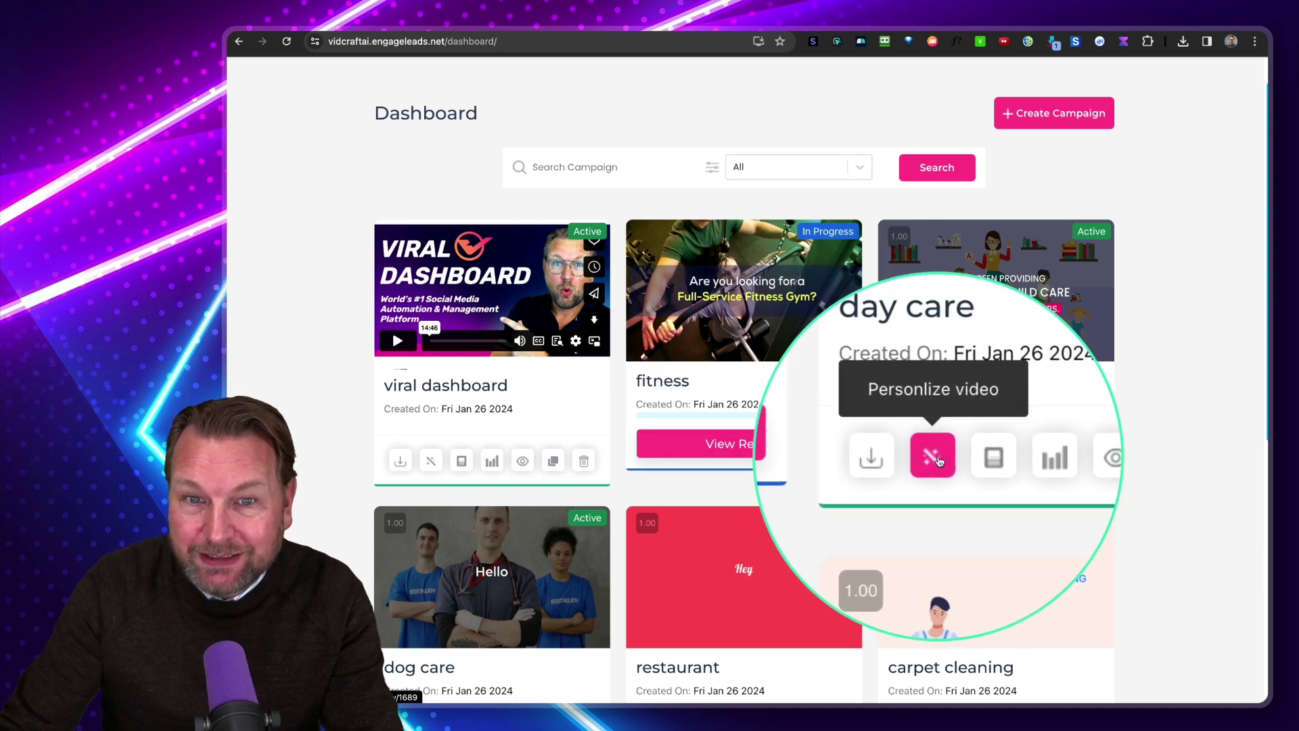
{"action": "left_click", "coordinate": [431, 461]}
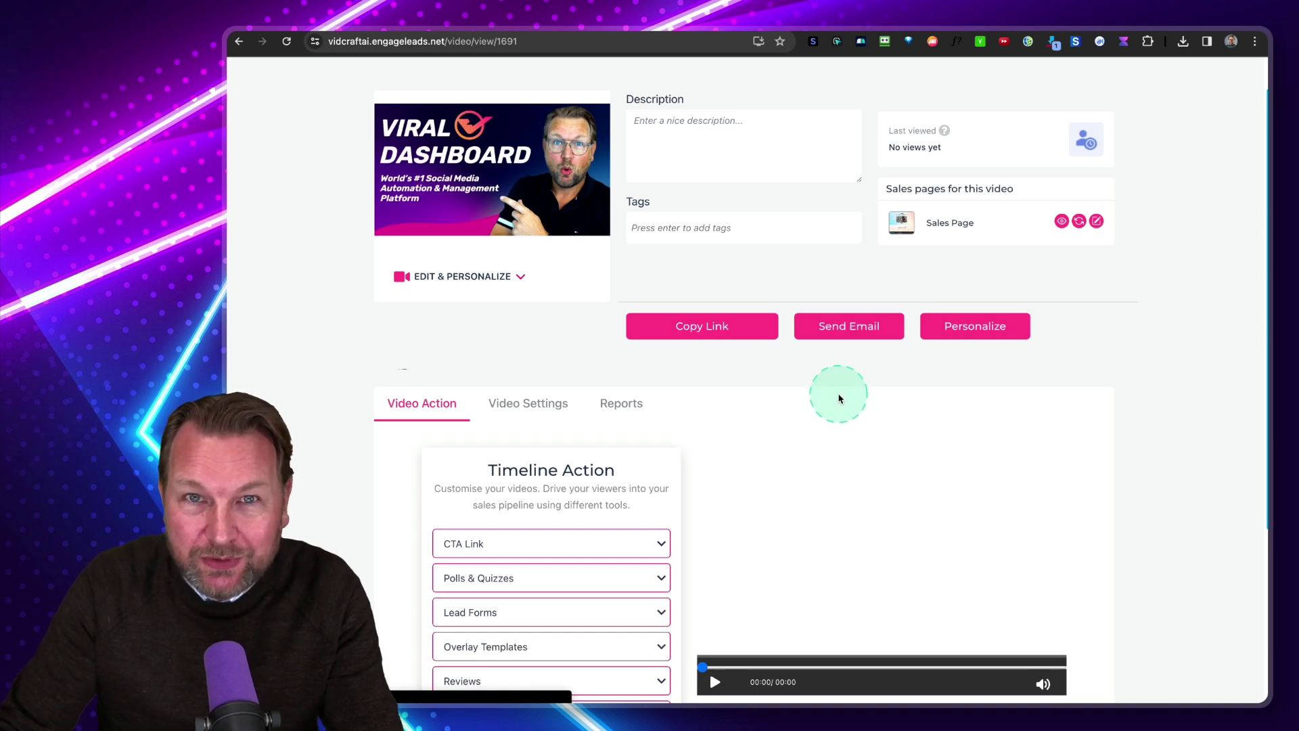
Step: Look over the campaign page, from the description, tags and sales page to the Timeline Action tools and video player
{"action": "scroll", "coordinate": [839, 398], "scroll_direction": "down", "scroll_amount": 5}
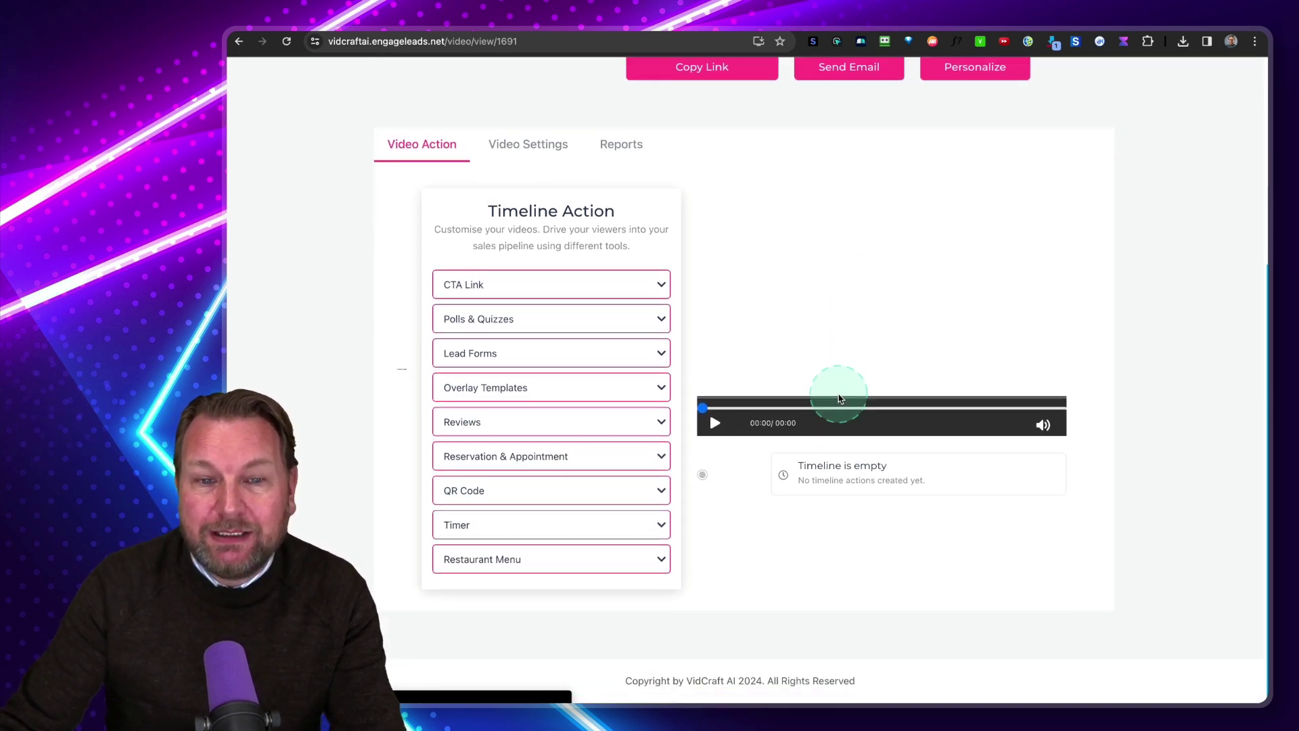
{"action": "scroll", "coordinate": [838, 398], "scroll_direction": "up", "scroll_amount": 6}
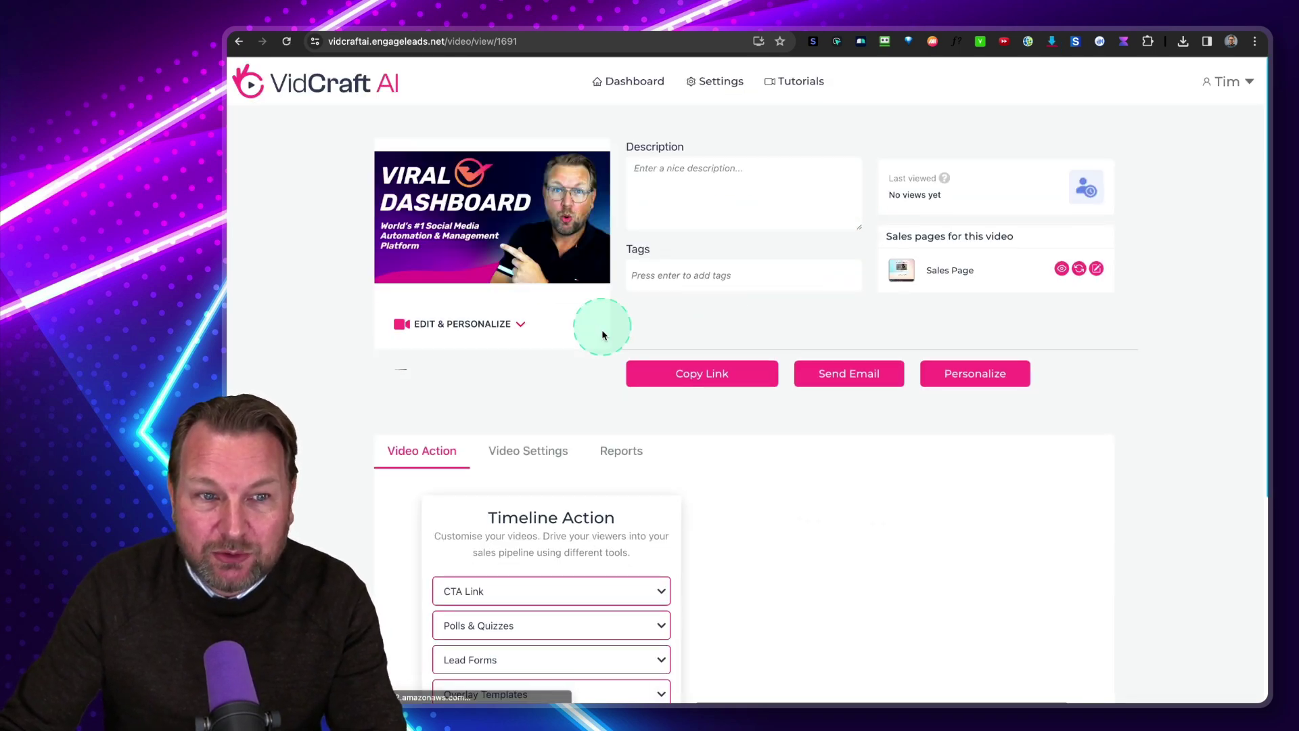
{"action": "scroll", "coordinate": [604, 337], "scroll_direction": "down", "scroll_amount": 4}
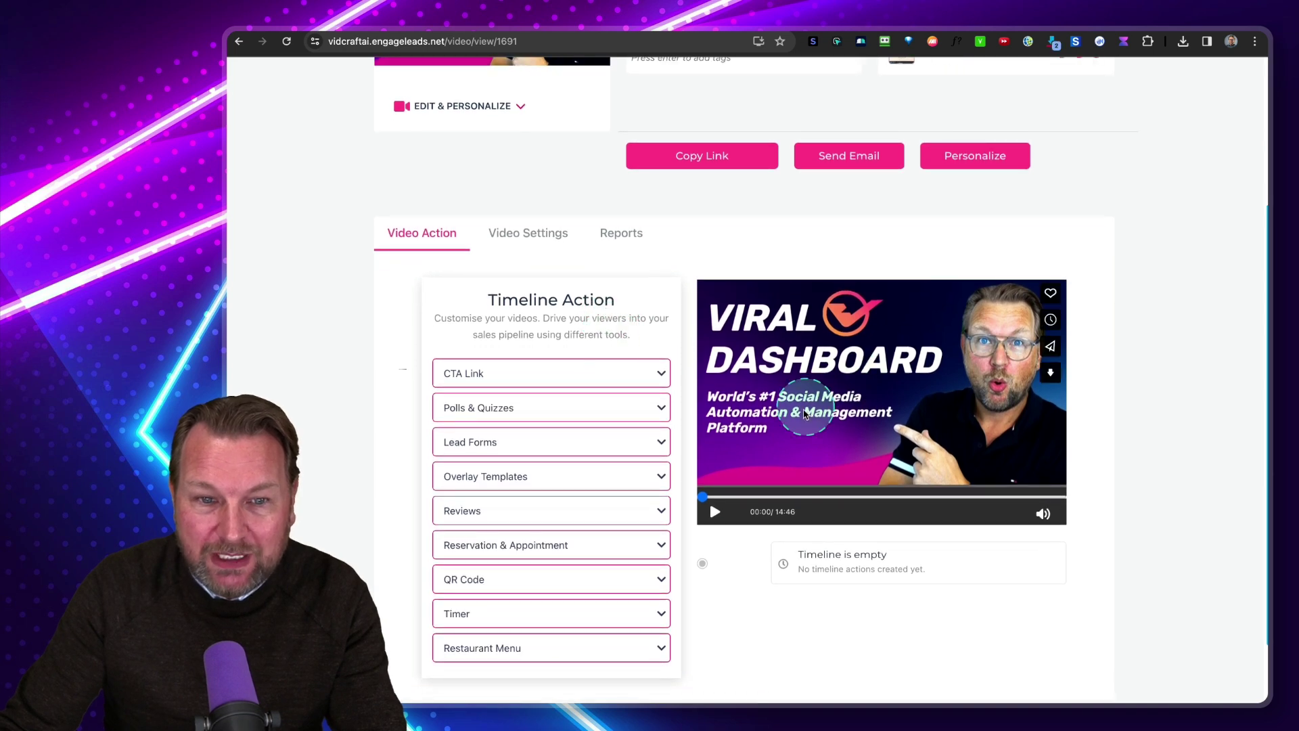
{"action": "scroll", "coordinate": [744, 413], "scroll_direction": "down", "scroll_amount": 2}
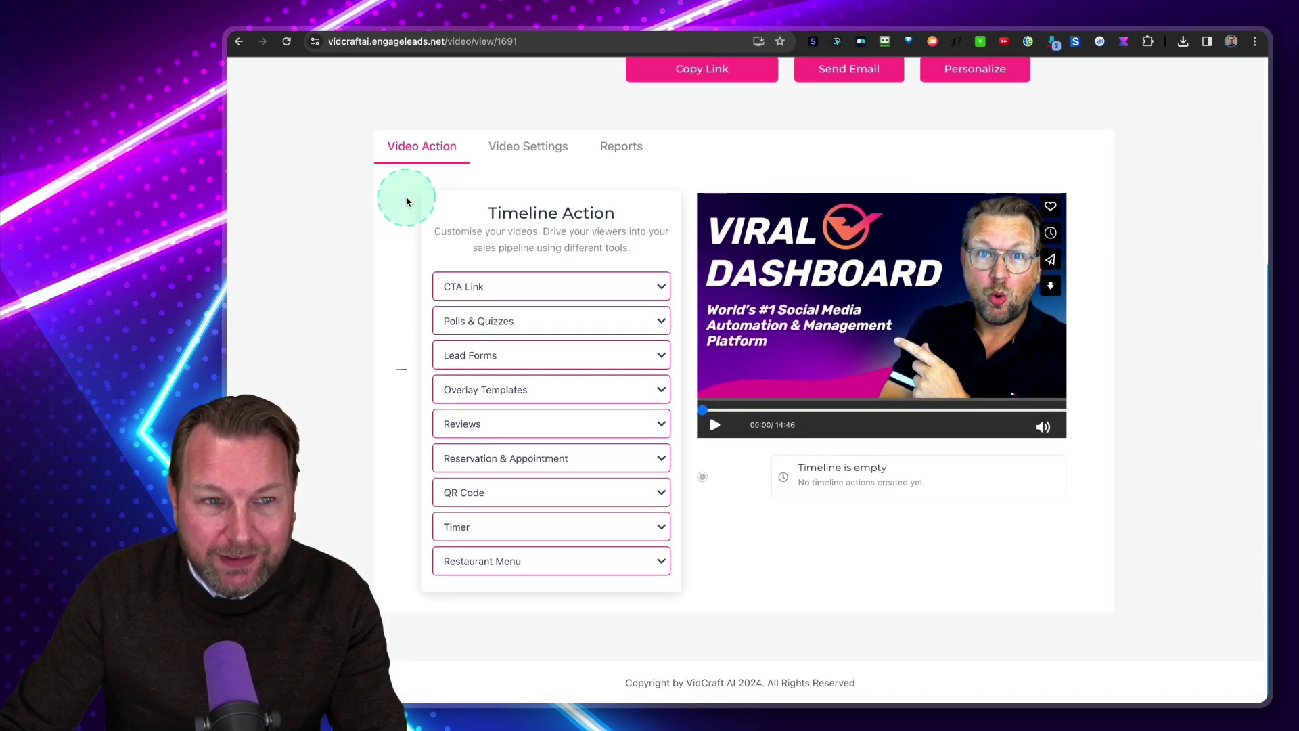
{"action": "left_click_drag", "start_coordinate": [613, 490], "coordinate": [689, 606]}
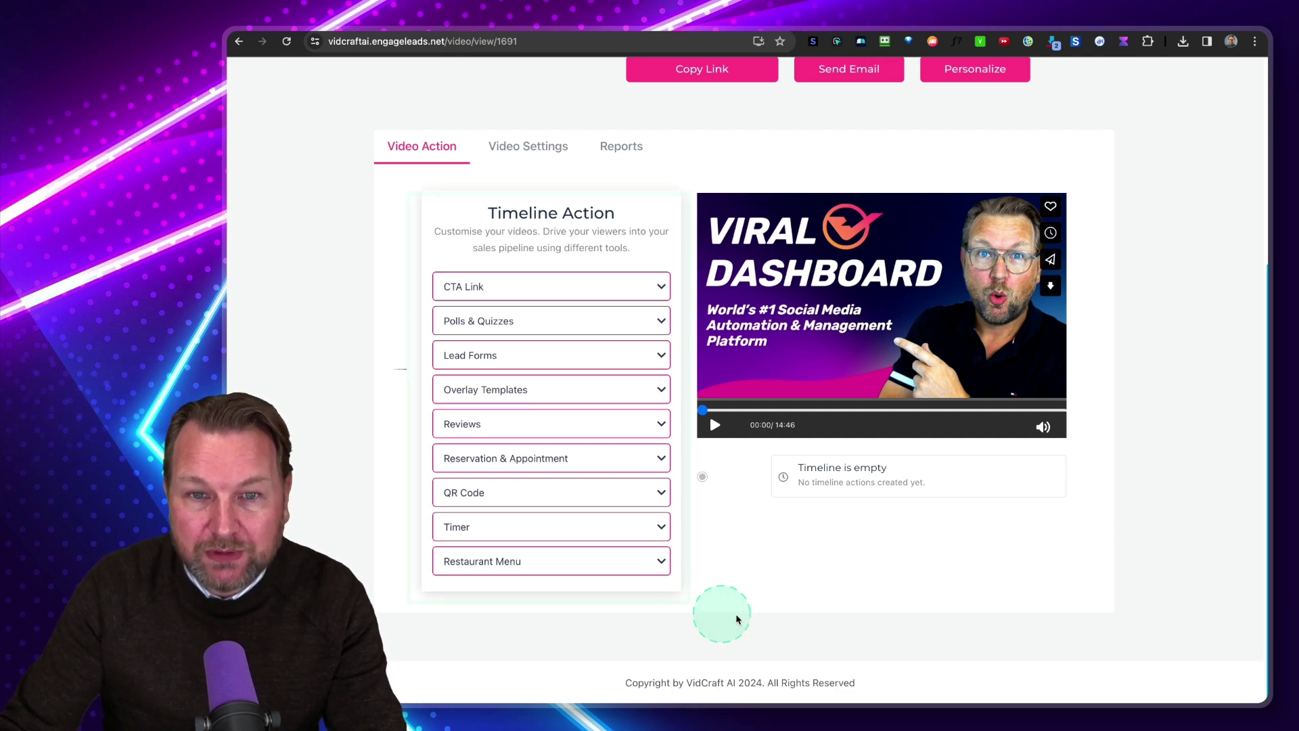
{"action": "scroll", "coordinate": [880, 332], "scroll_direction": "up", "scroll_amount": 5}
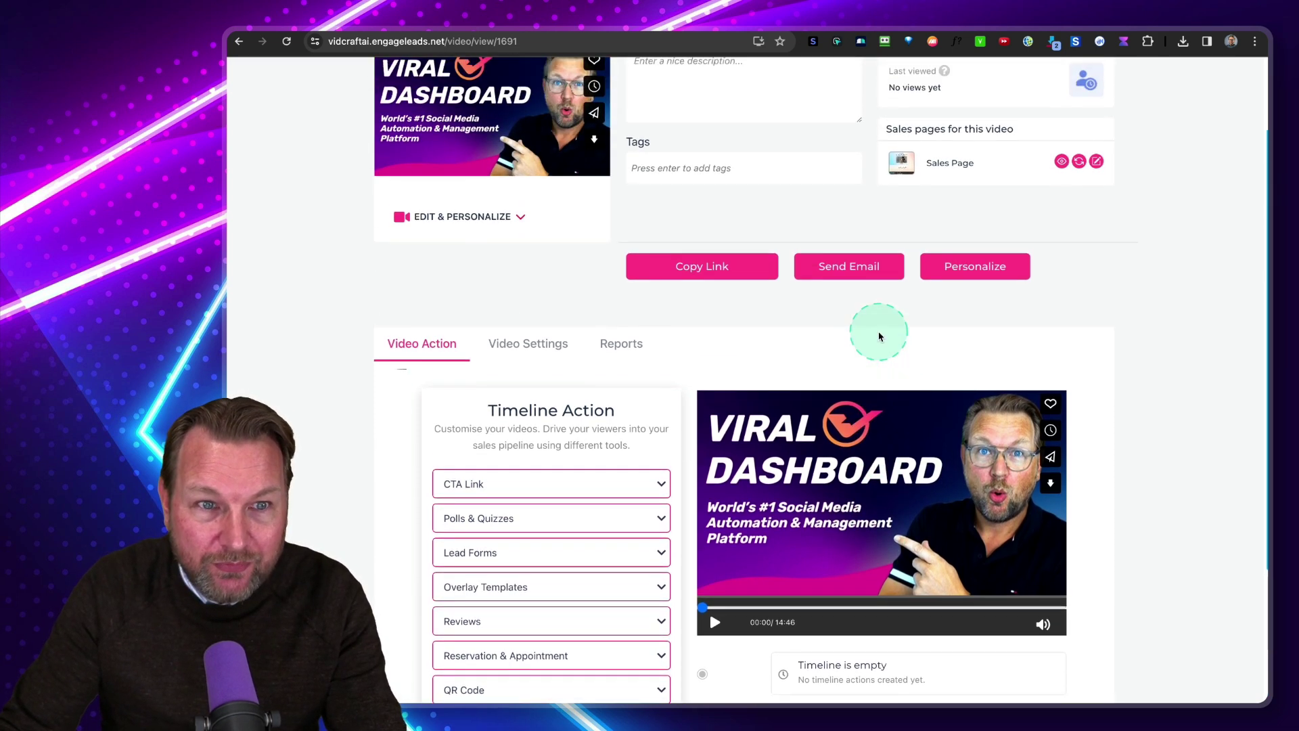
{"action": "scroll", "coordinate": [616, 454], "scroll_direction": "down", "scroll_amount": 4}
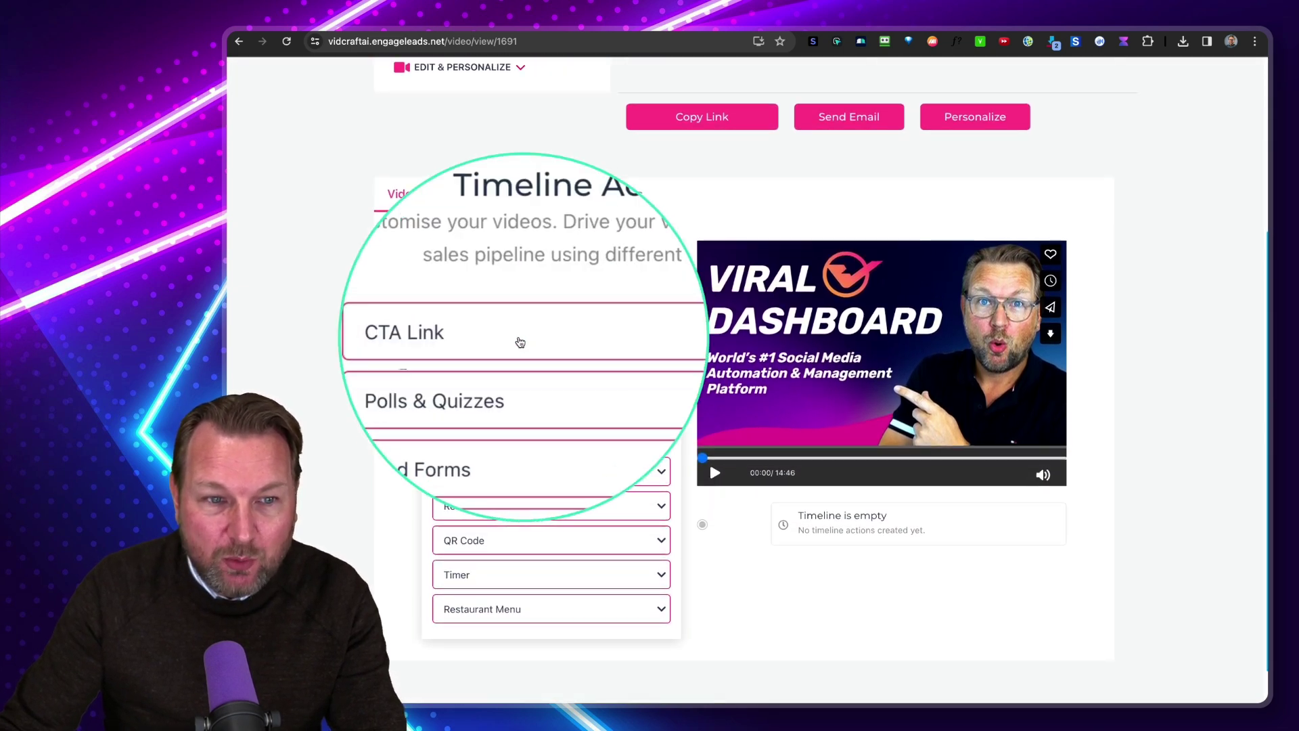
Step: Go through the options of every Timeline Action category, from CTA Link and Polls & Quizzes to Timer and Restaurant Menu
{"action": "left_click", "coordinate": [651, 336]}
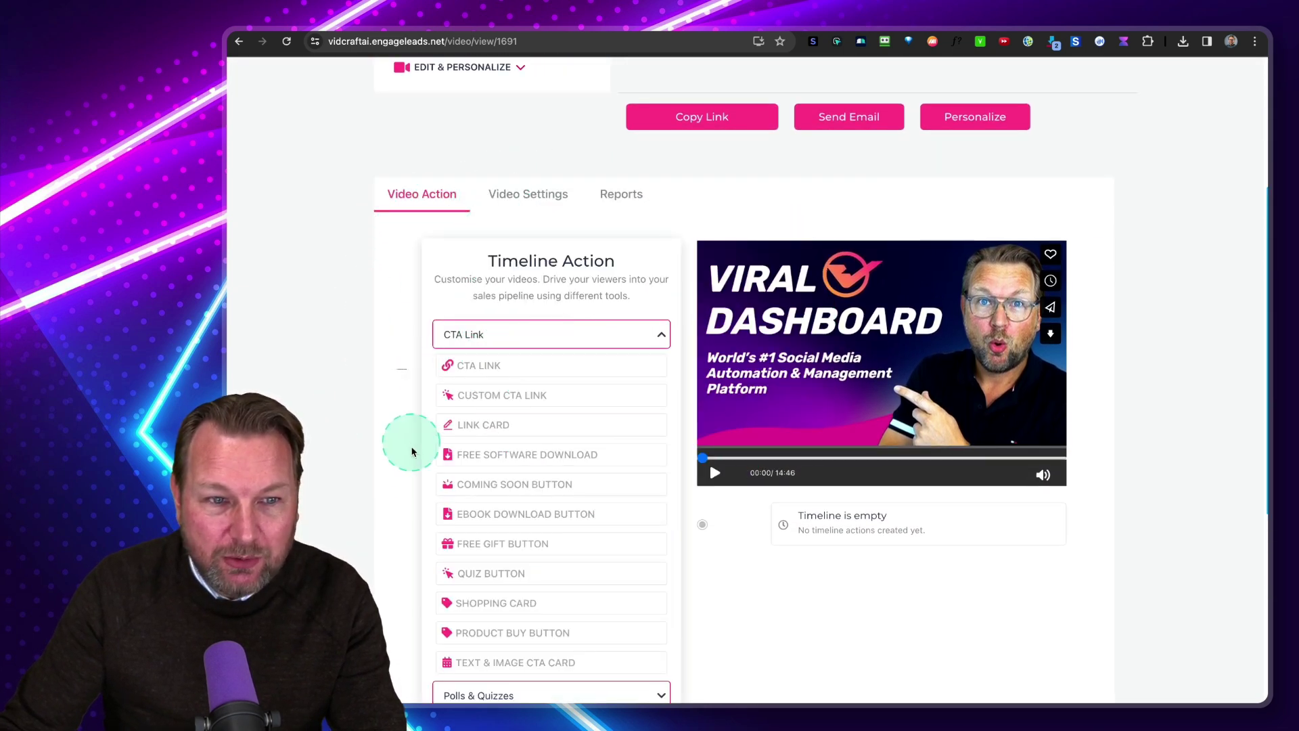
{"action": "scroll", "coordinate": [441, 464], "scroll_direction": "down", "scroll_amount": 2}
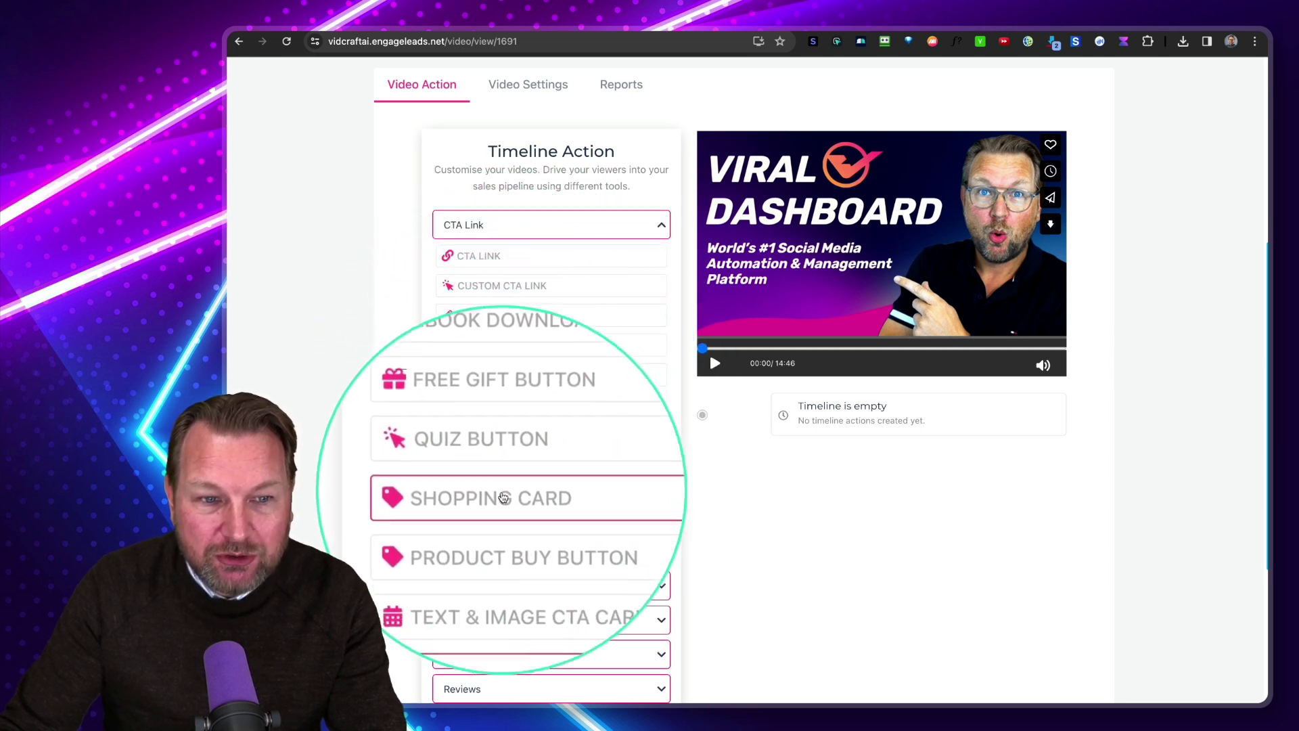
{"action": "scroll", "coordinate": [676, 359], "scroll_direction": "down", "scroll_amount": 2}
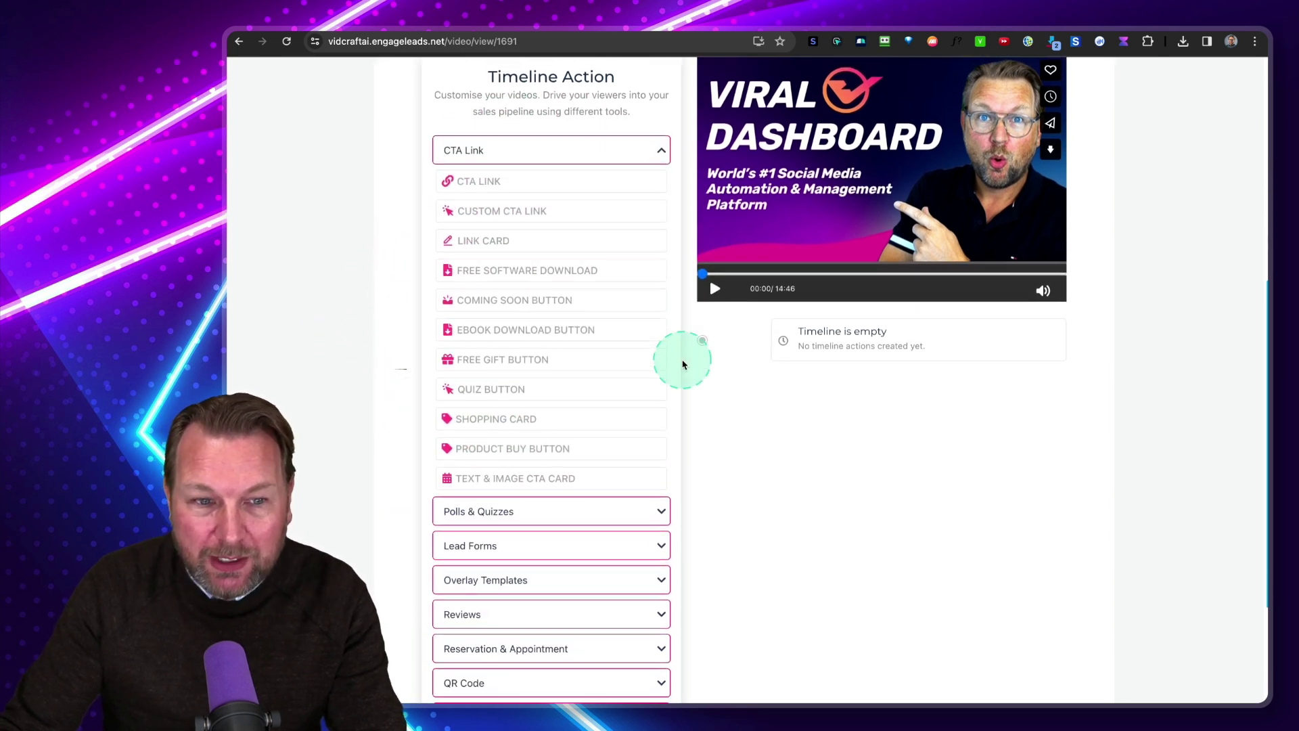
{"action": "left_click", "coordinate": [656, 504]}
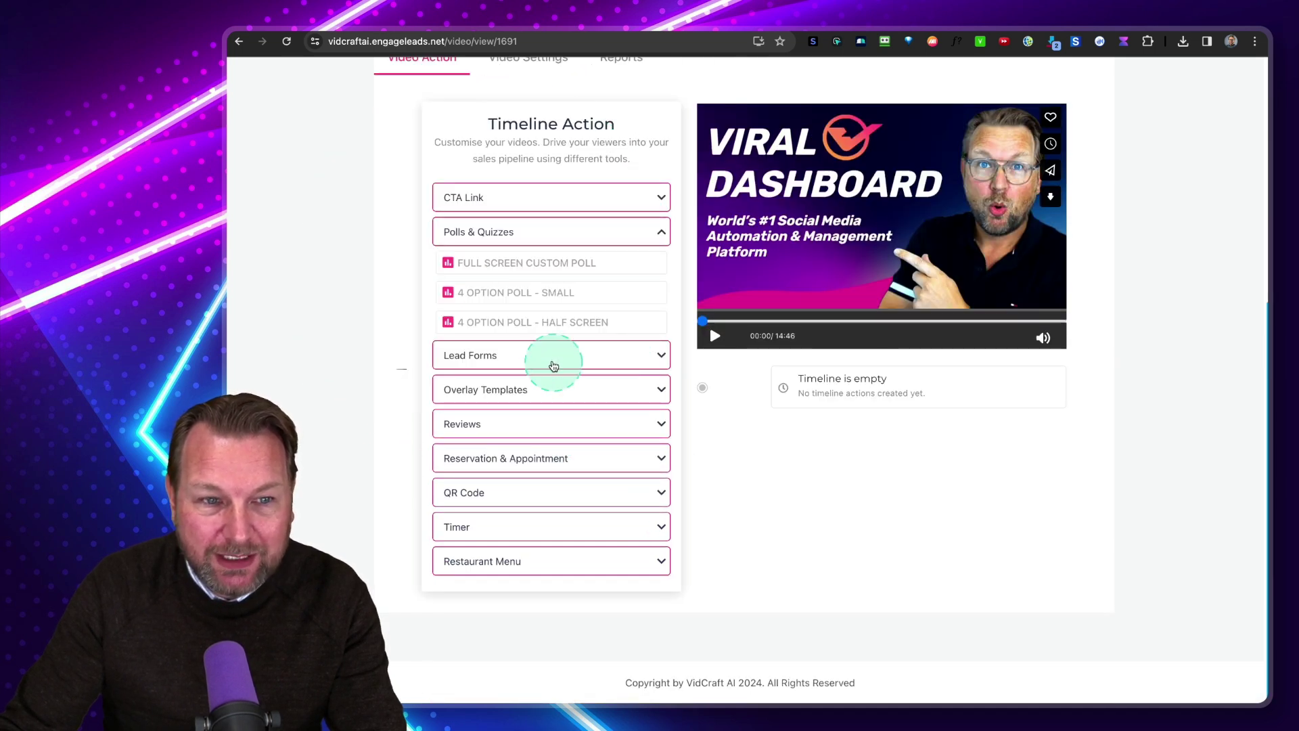
{"action": "left_click", "coordinate": [554, 366]}
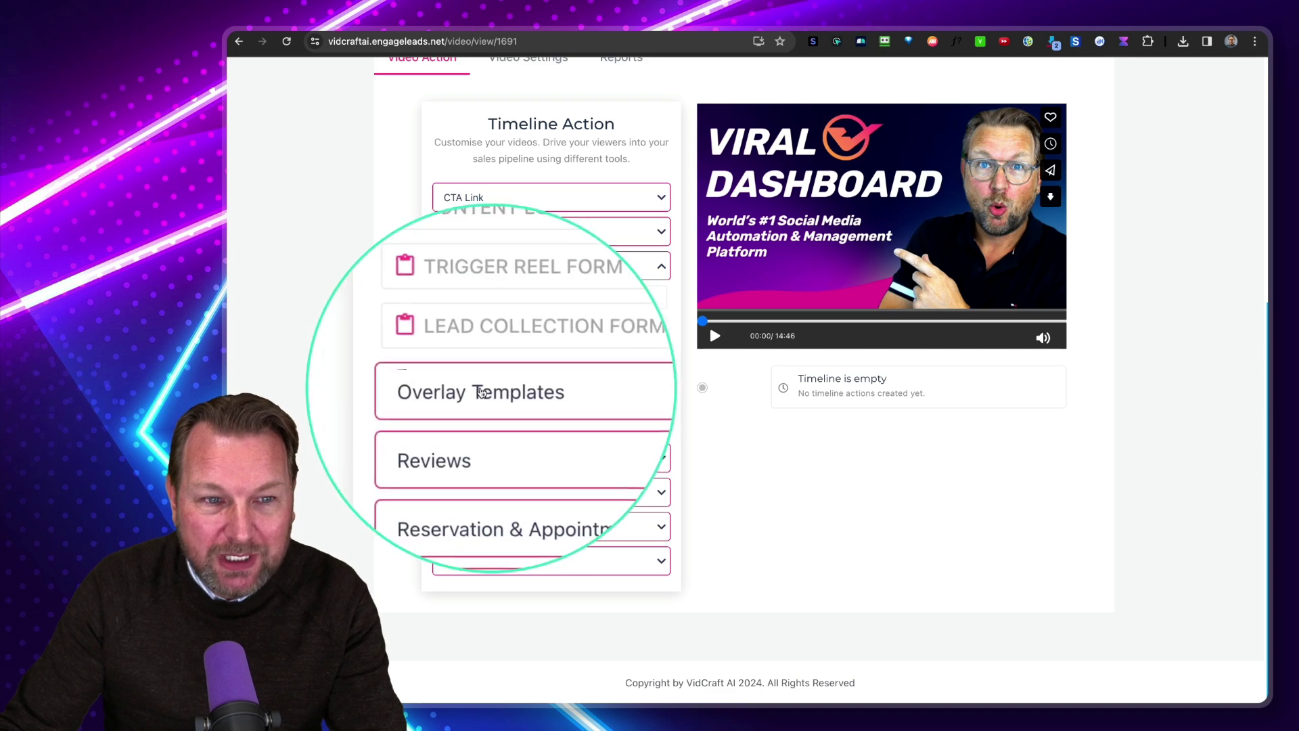
{"action": "left_click", "coordinate": [486, 390]}
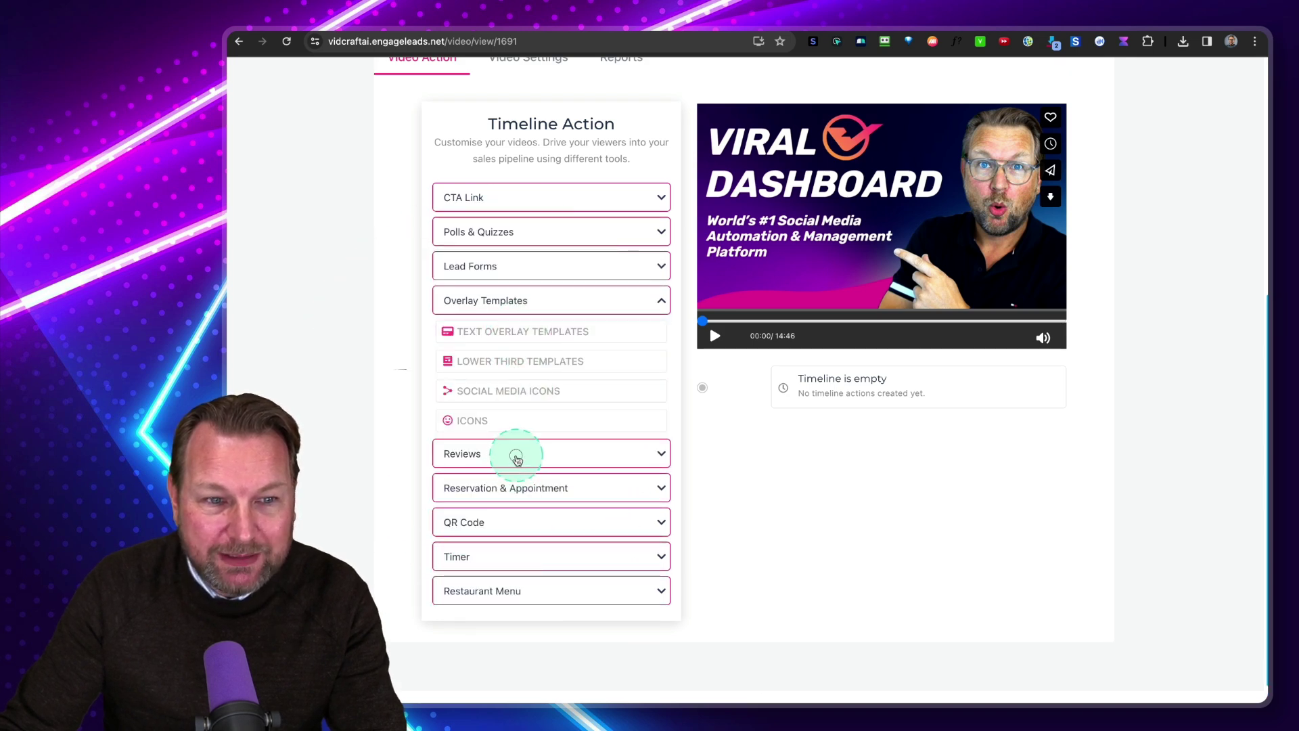
{"action": "left_click", "coordinate": [517, 458]}
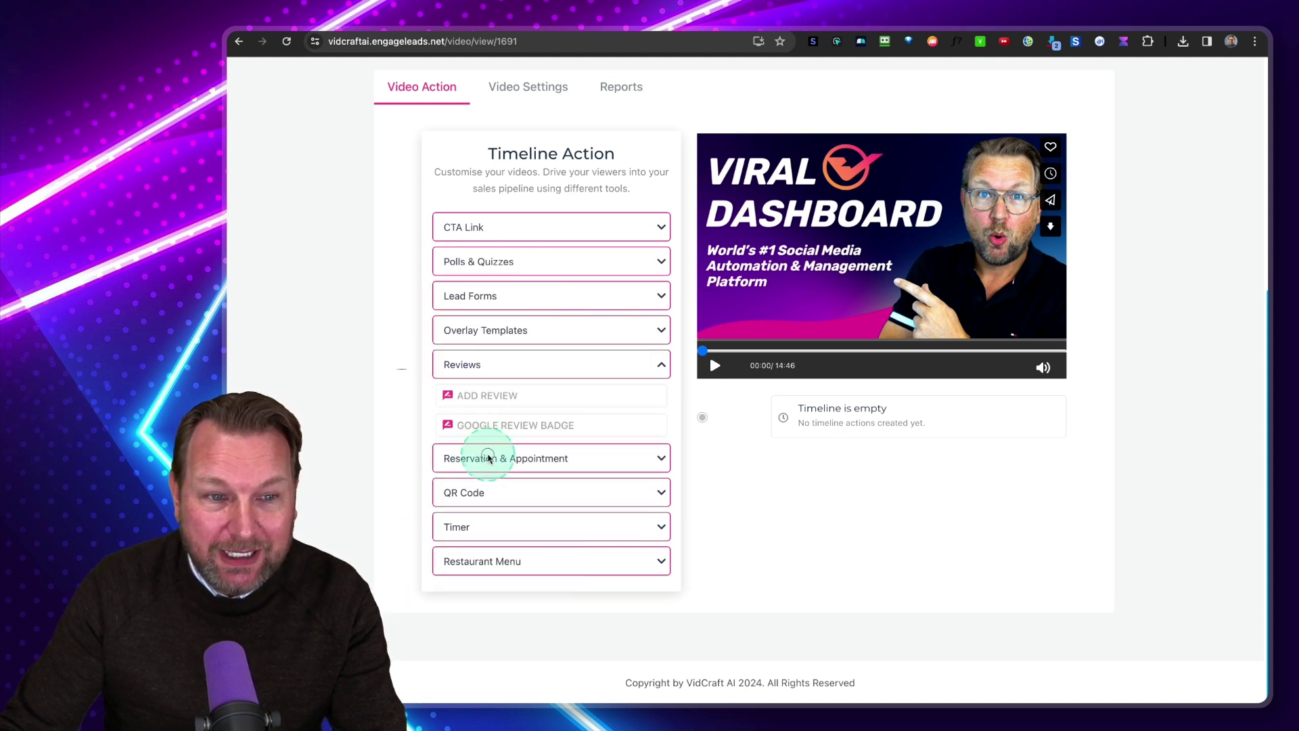
{"action": "left_click", "coordinate": [488, 458]}
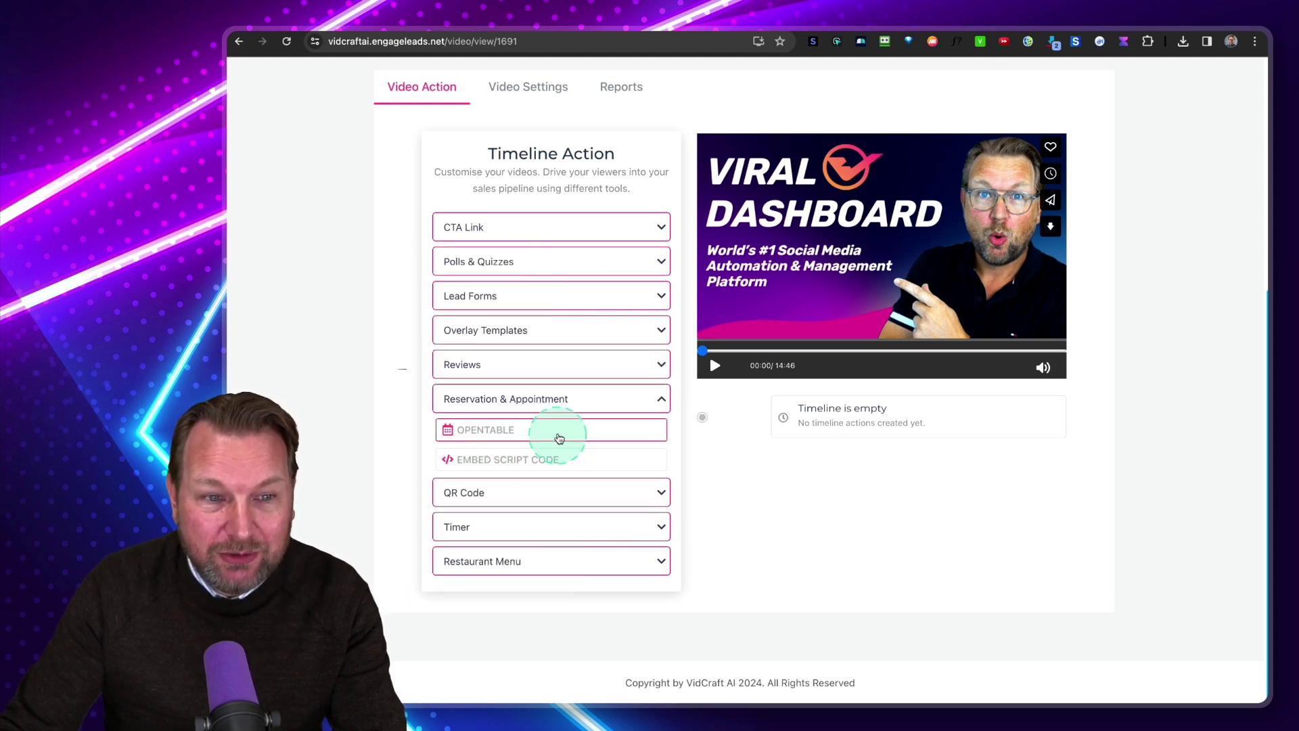
{"action": "left_click", "coordinate": [484, 497]}
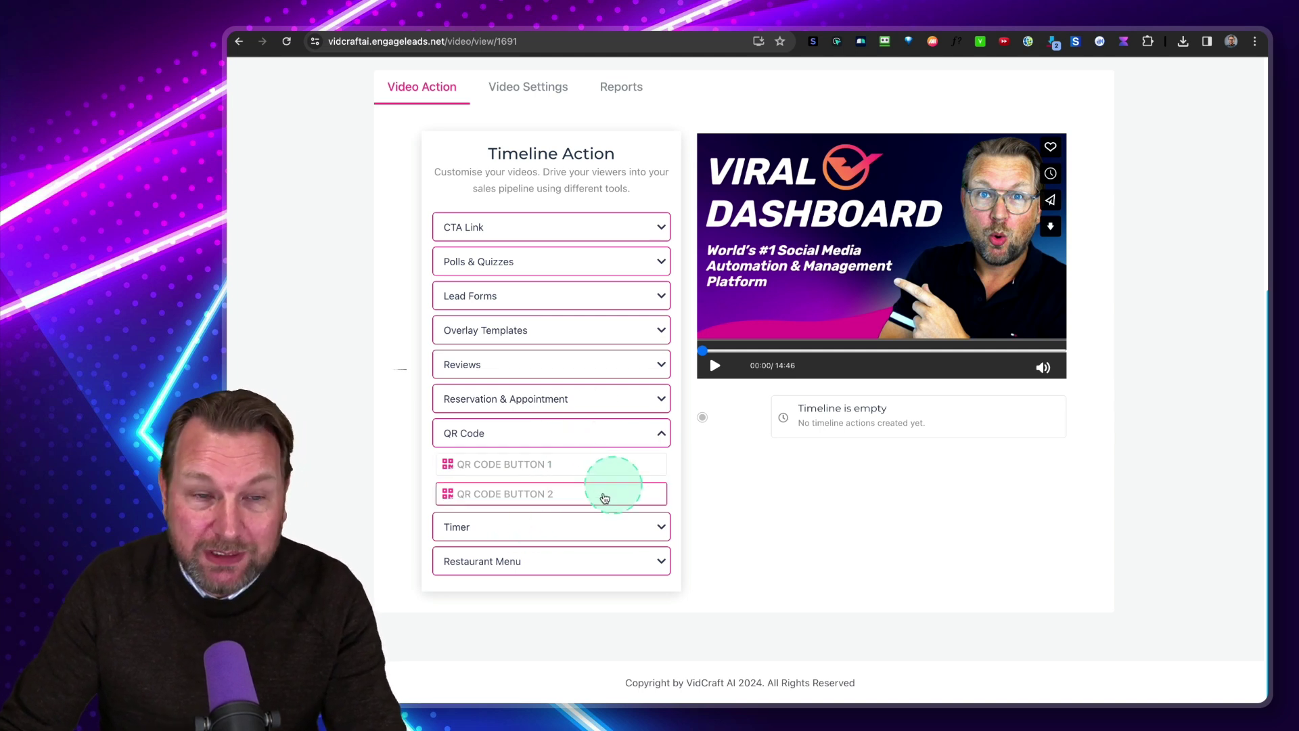
{"action": "left_click", "coordinate": [527, 527]}
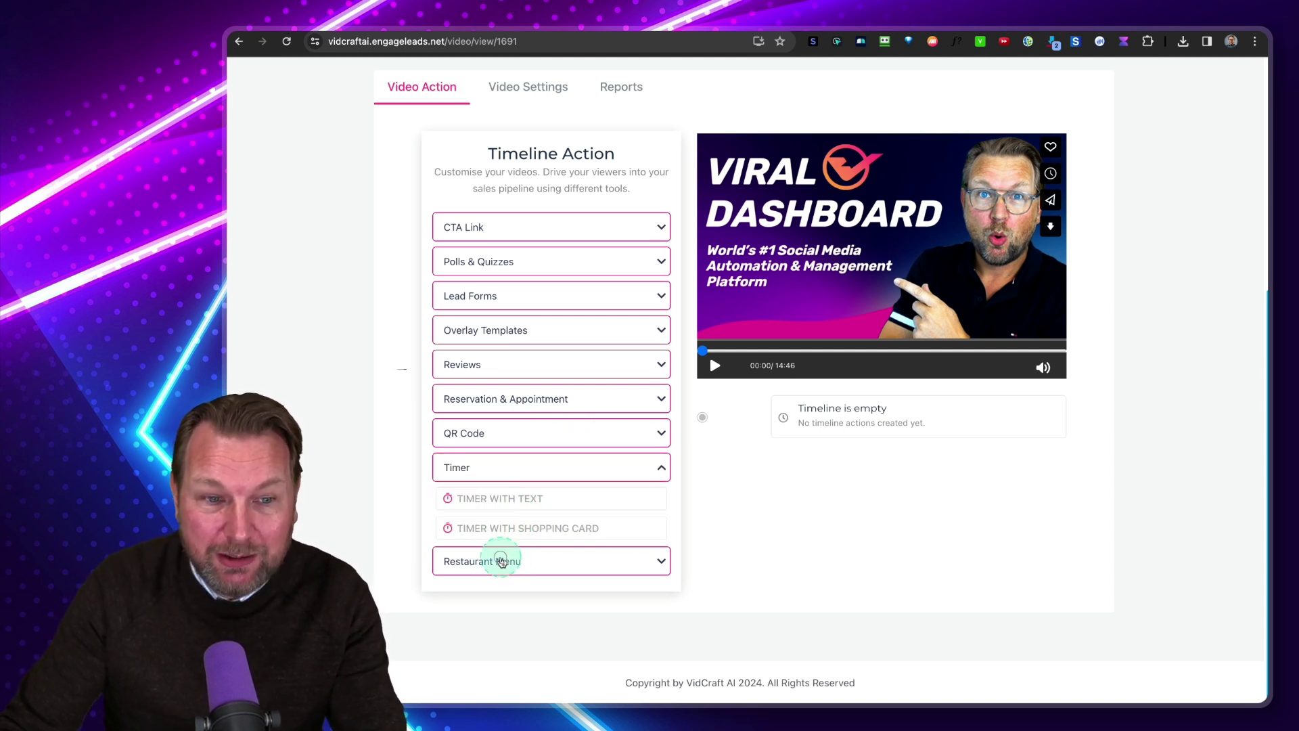
{"action": "left_click", "coordinate": [502, 562]}
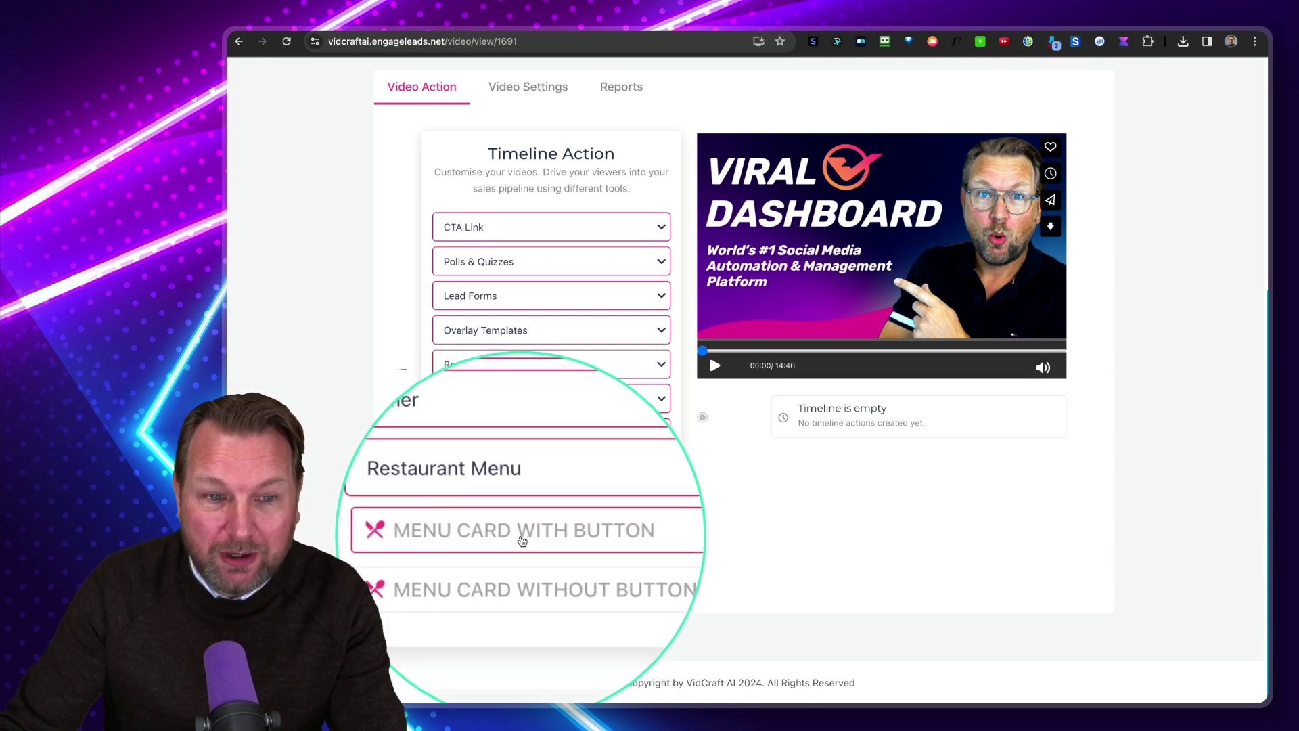
Step: View the standard CTA Link action's settings and its preview on the video, and return to the action list
{"action": "left_click", "coordinate": [553, 232]}
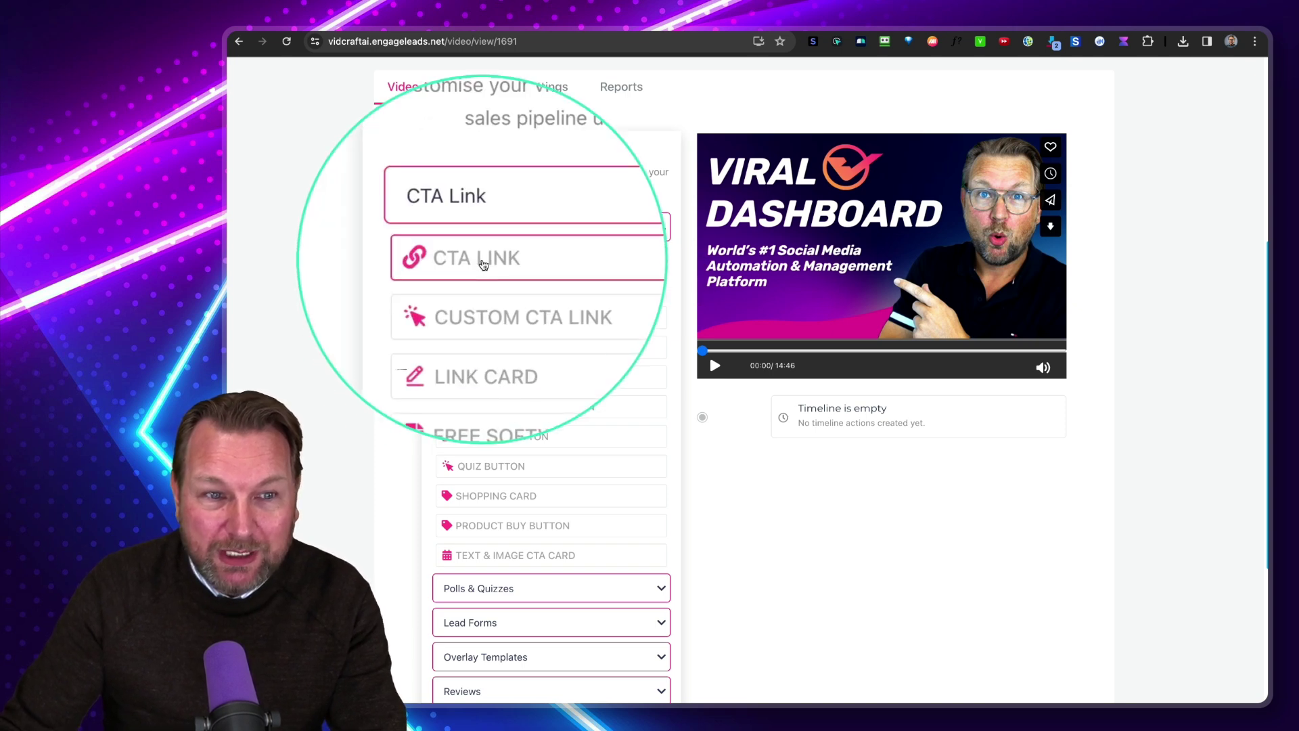
{"action": "left_click", "coordinate": [483, 264]}
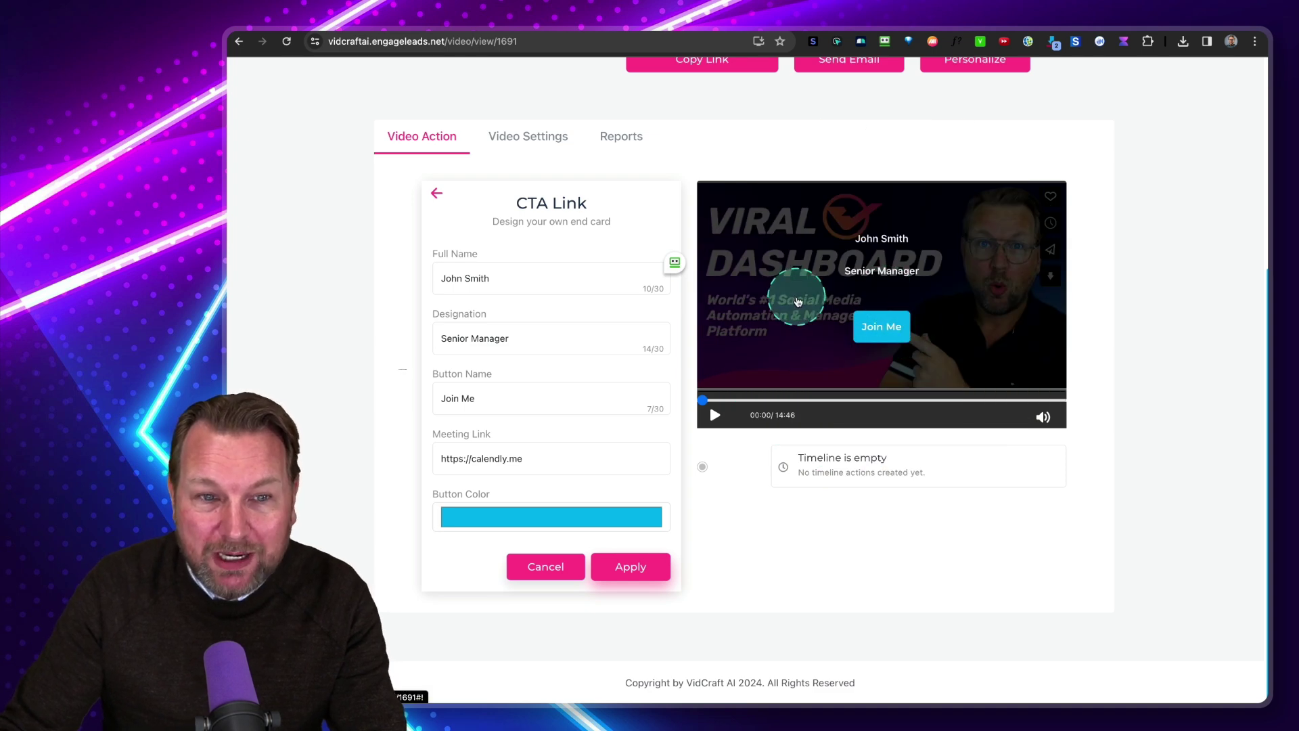
{"action": "left_click", "coordinate": [637, 581]}
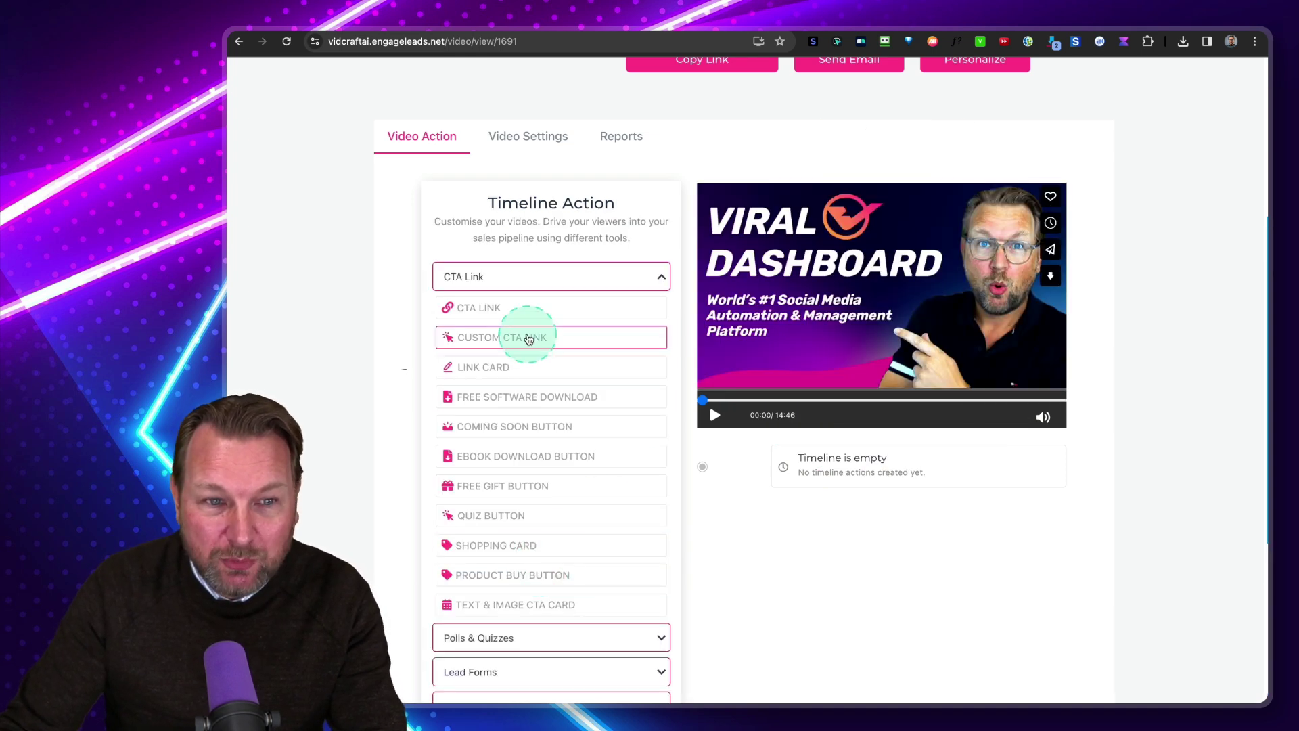
Step: Add a text Custom CTA Link reading "Buy now" with the presenter's website URL, set it to 00:08 and apply it
{"action": "left_click", "coordinate": [528, 337]}
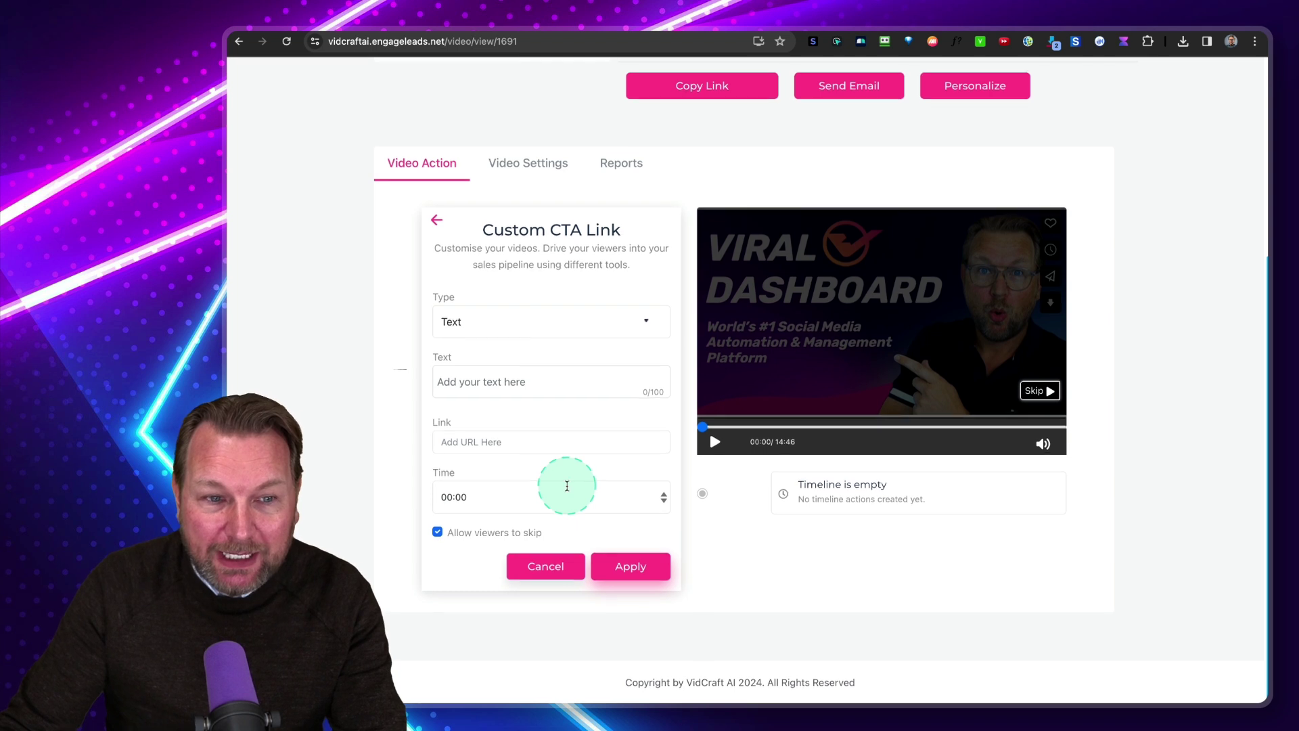
{"action": "left_click", "coordinate": [467, 324]}
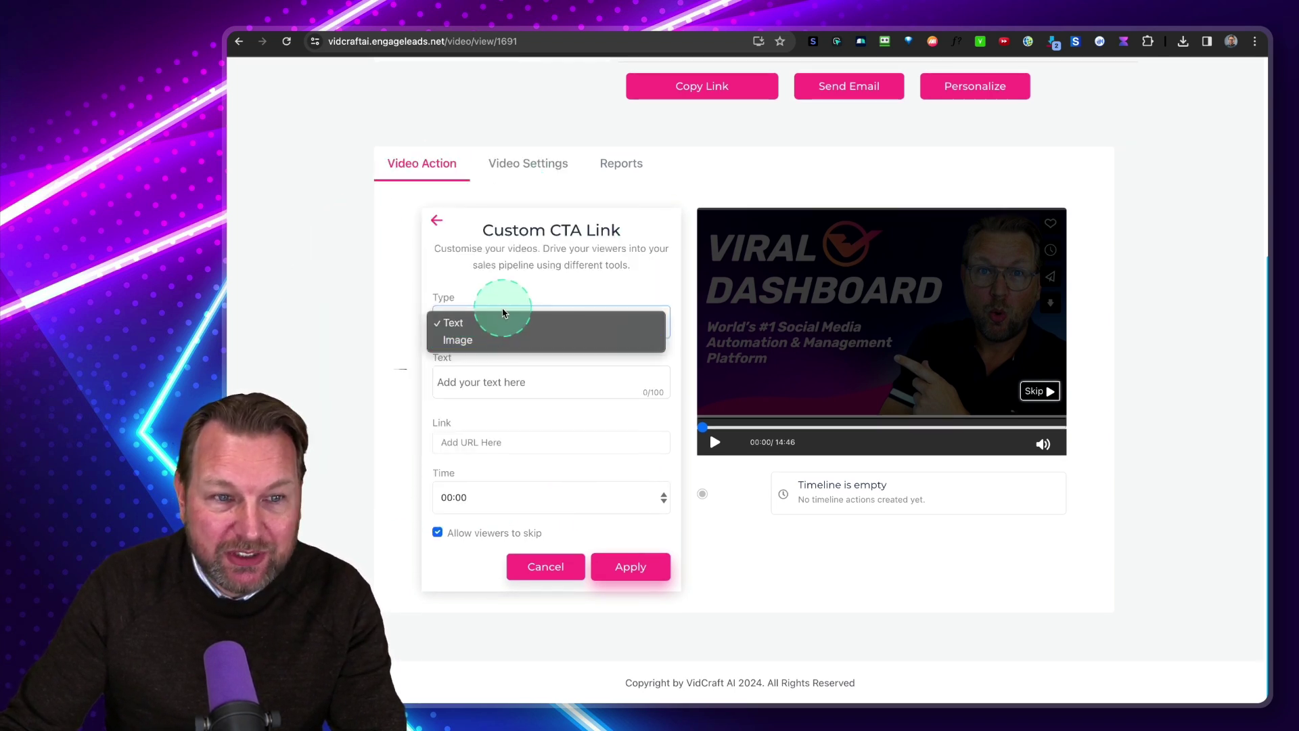
{"action": "left_click", "coordinate": [508, 323]}
{"action": "left_click", "coordinate": [503, 377]}
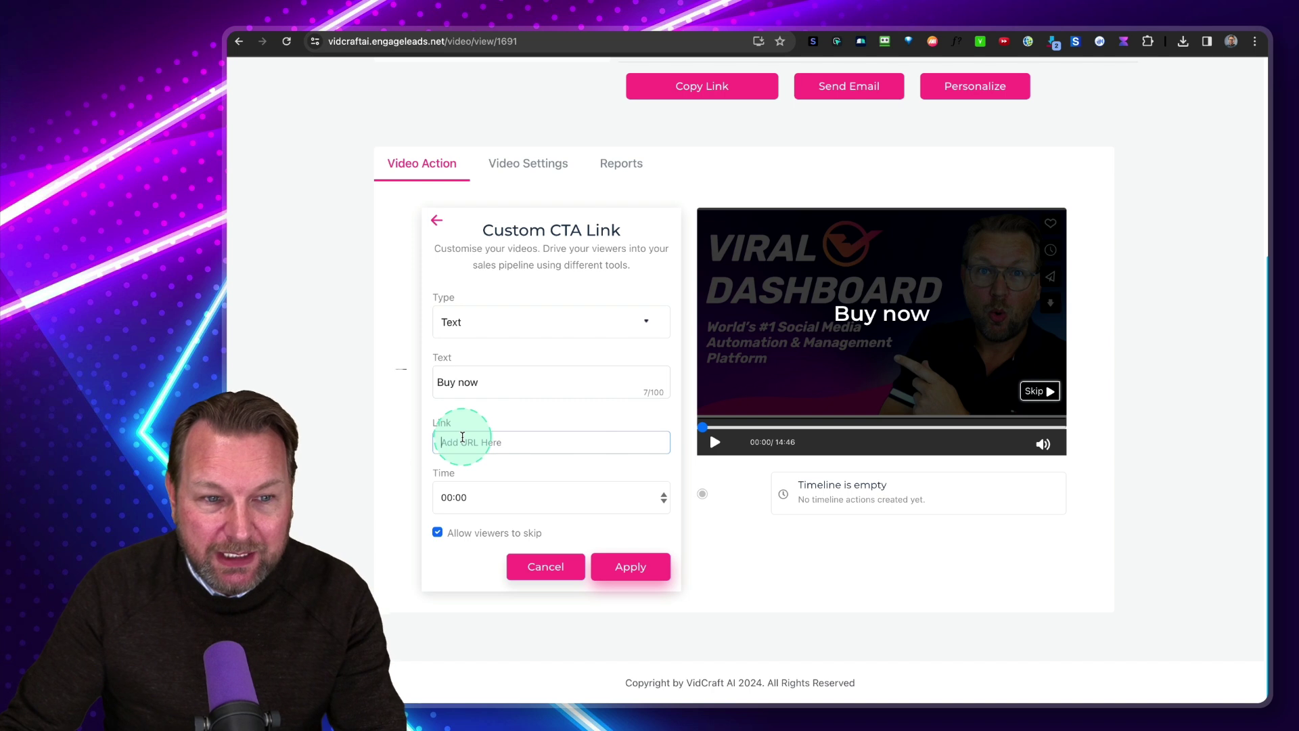
{"action": "left_click", "coordinate": [487, 440]}
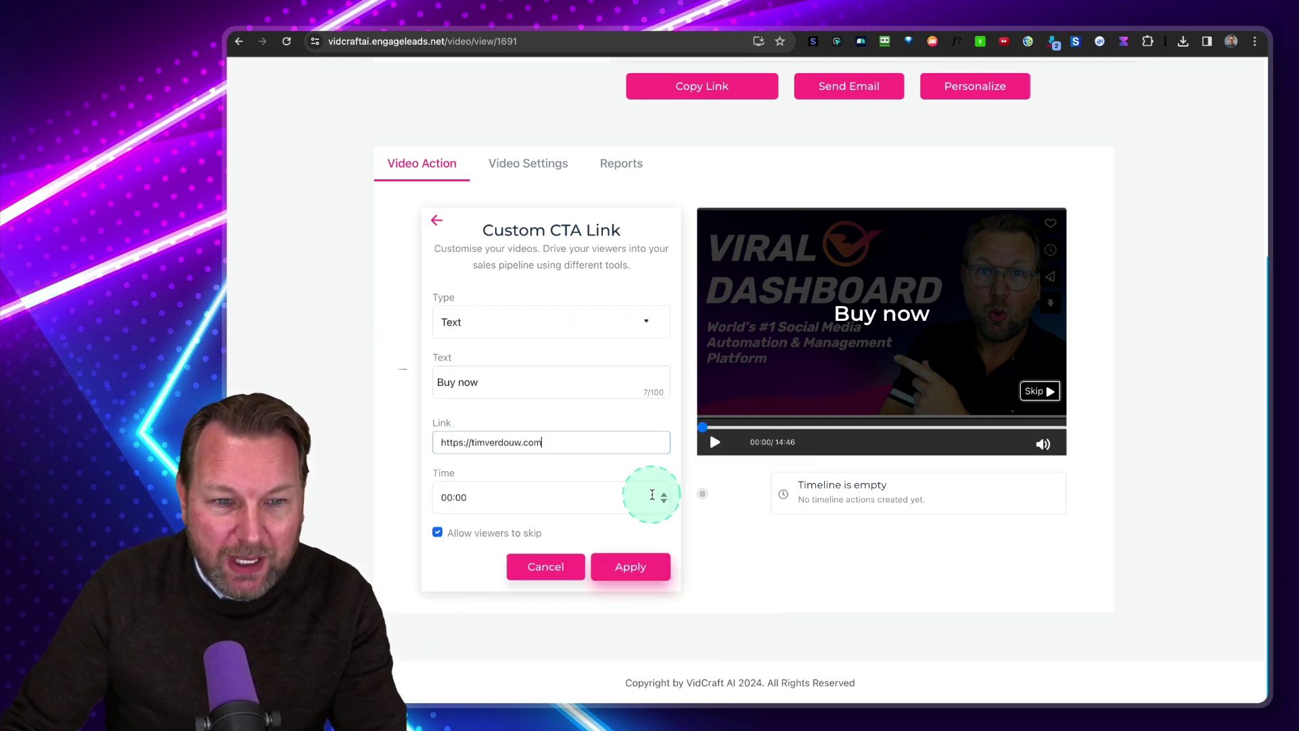
{"action": "double_click", "coordinate": [664, 495]}
{"action": "left_click", "coordinate": [480, 500]}
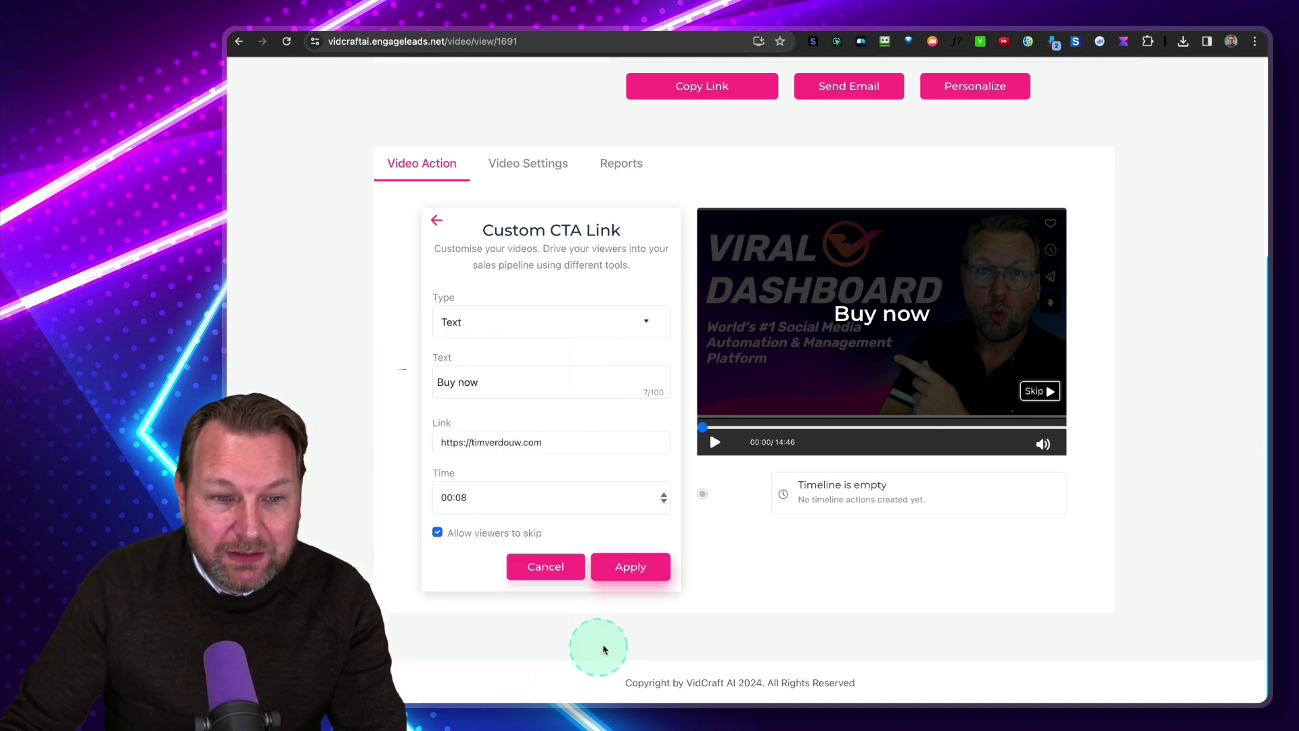
{"action": "left_click", "coordinate": [629, 566]}
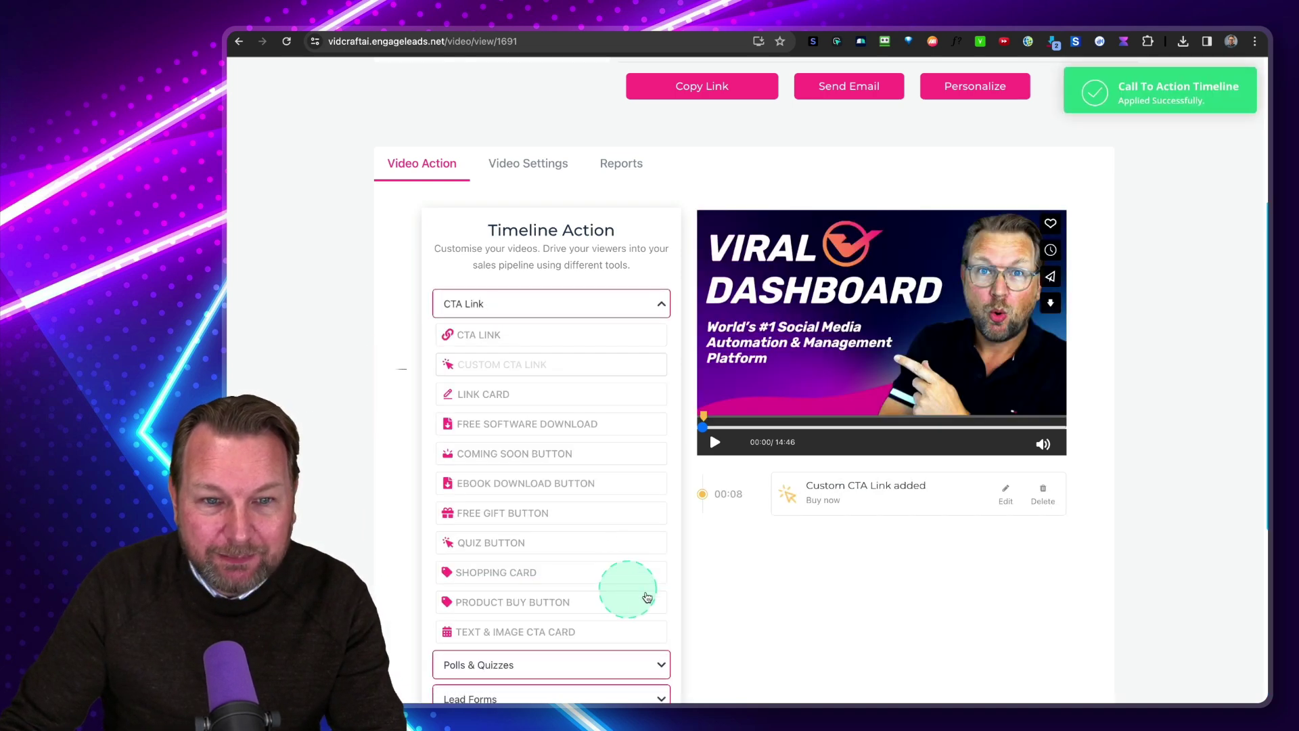
Step: Play the video until the "Buy now" CTA comes up at 00:08, and return to the action list
{"action": "left_click", "coordinate": [718, 442]}
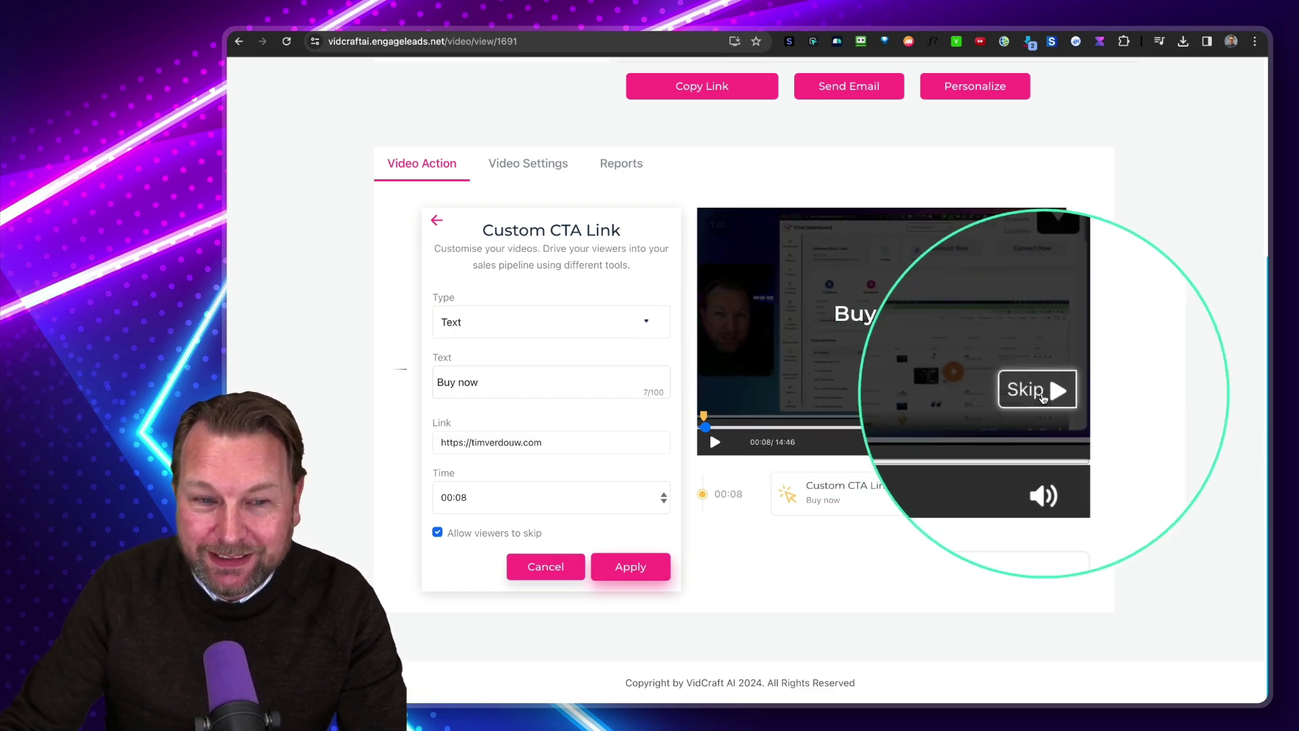
{"action": "left_click", "coordinate": [546, 567]}
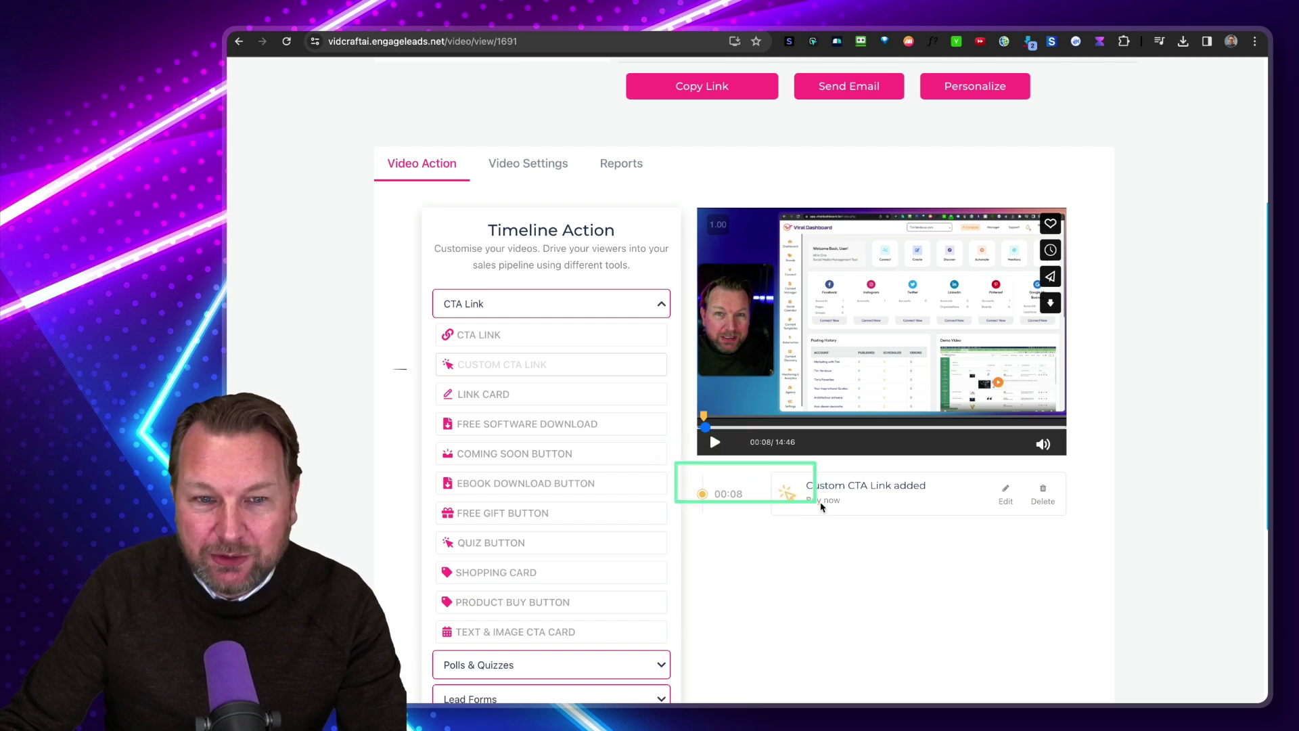
Step: View the Link Card and Free Software Download actions, trying the software banner lower on the video, and return to the action list
{"action": "left_click", "coordinate": [483, 395]}
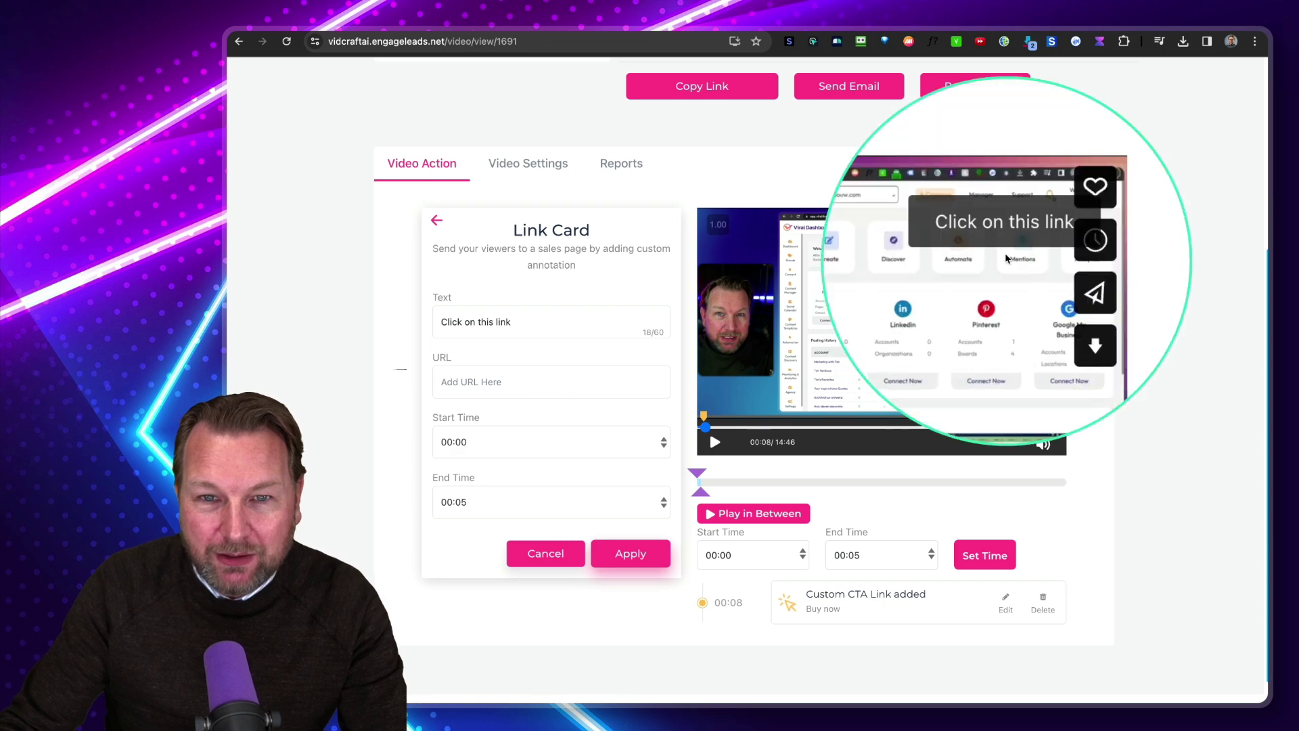
{"action": "left_click", "coordinate": [545, 554]}
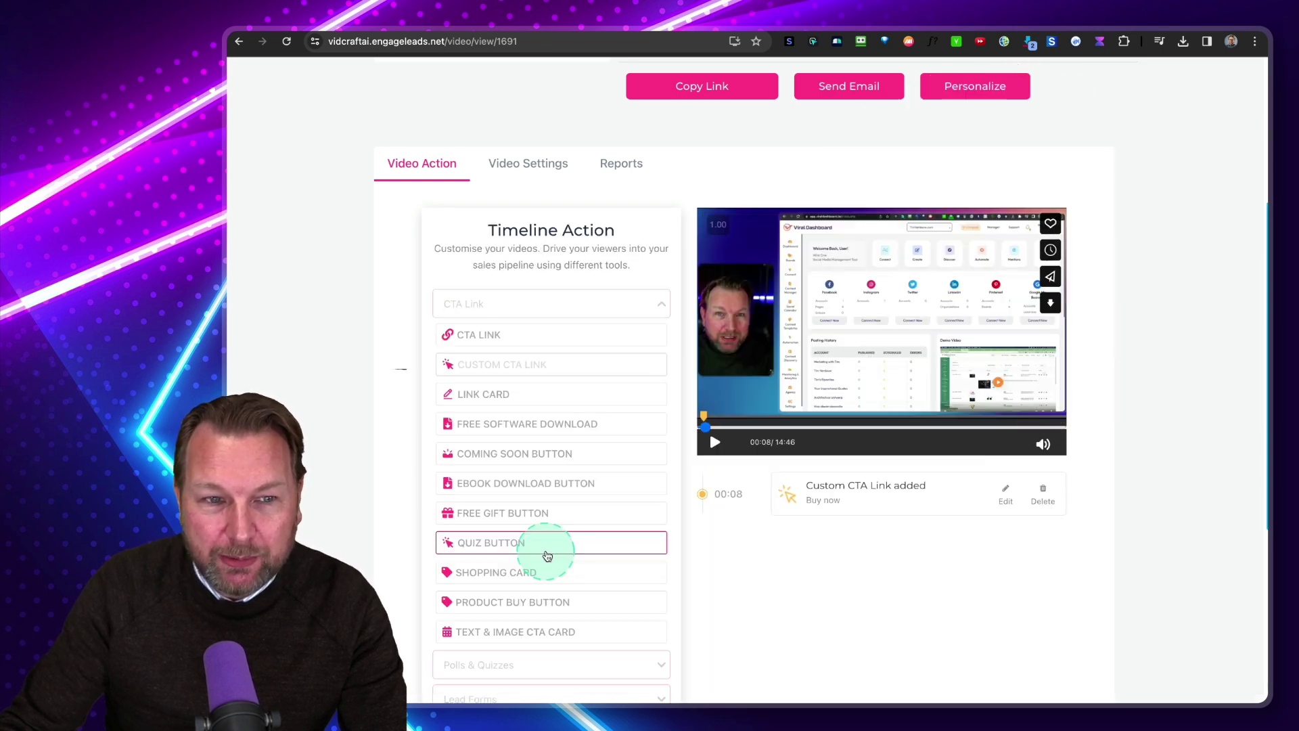
{"action": "left_click", "coordinate": [509, 425]}
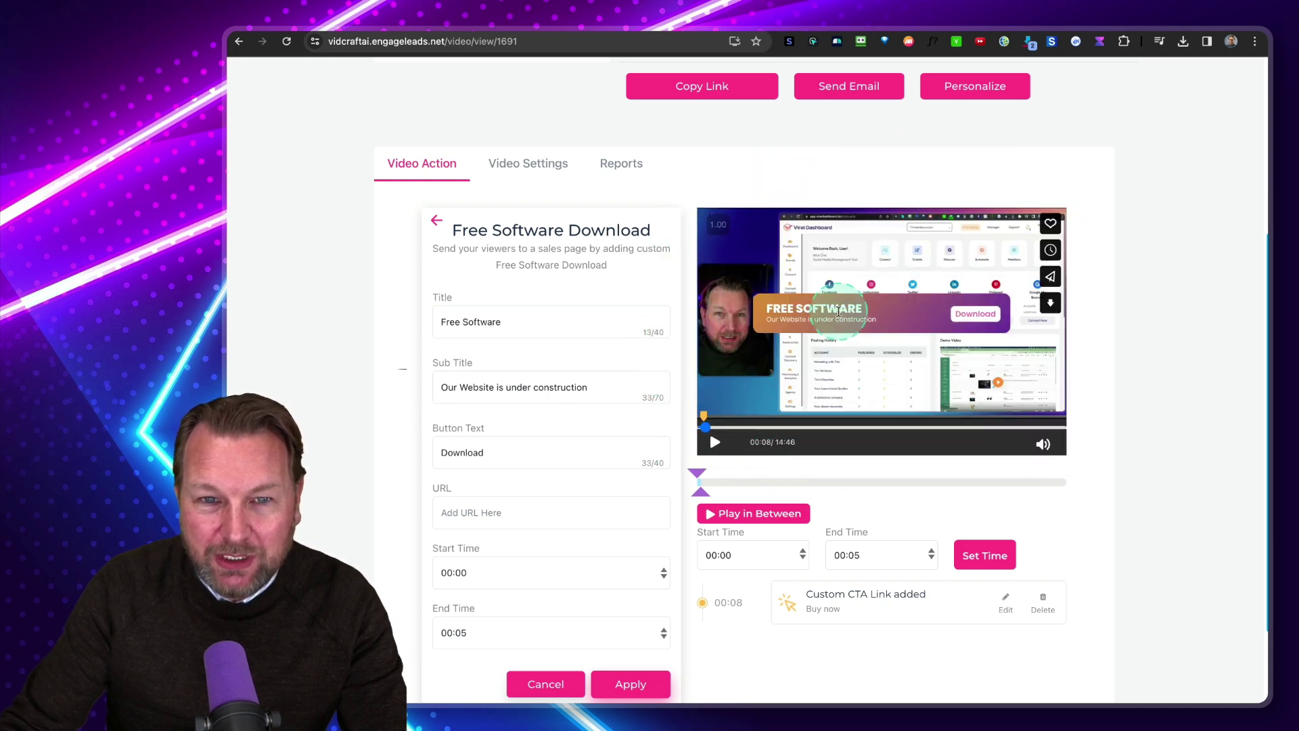
{"action": "left_click", "coordinate": [641, 437]}
{"action": "left_click", "coordinate": [565, 682]}
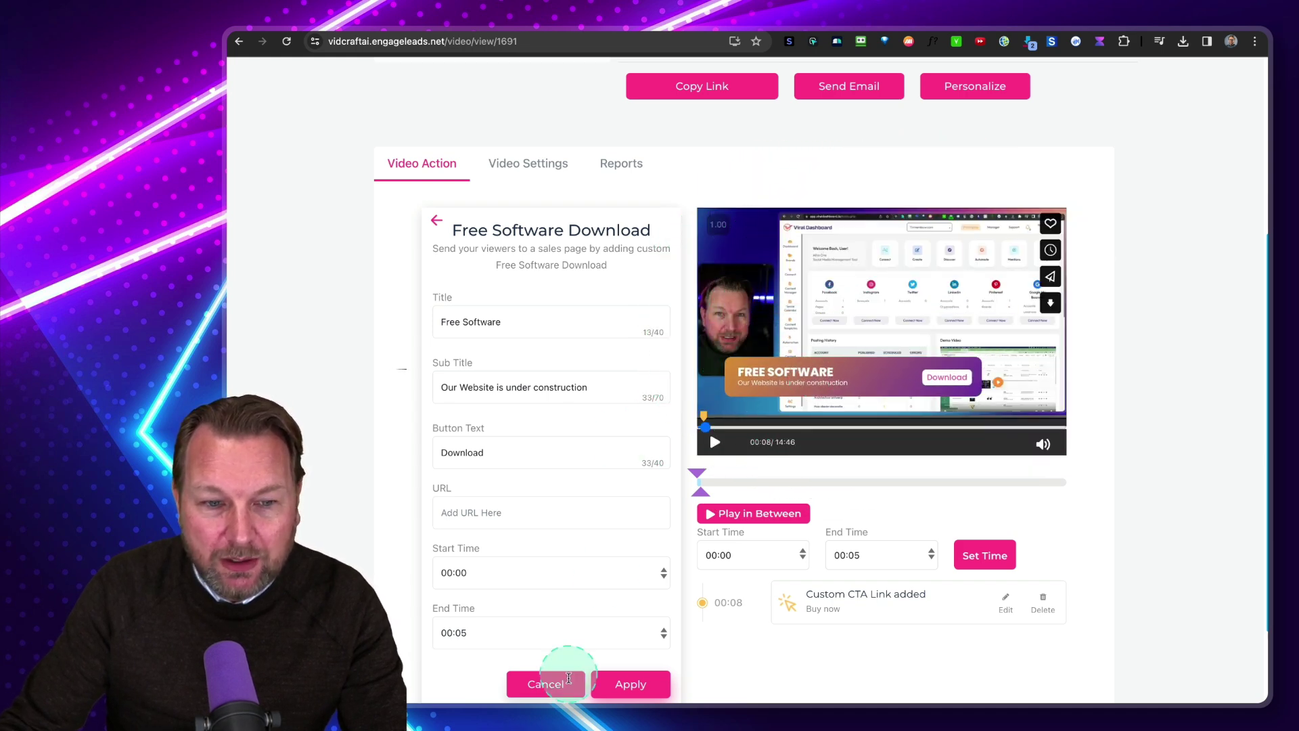
Step: Try the Coming Soon Button card nearer the video's upper left, view the EBook Download Button's preview, and leave both without applying
{"action": "left_click", "coordinate": [516, 456]}
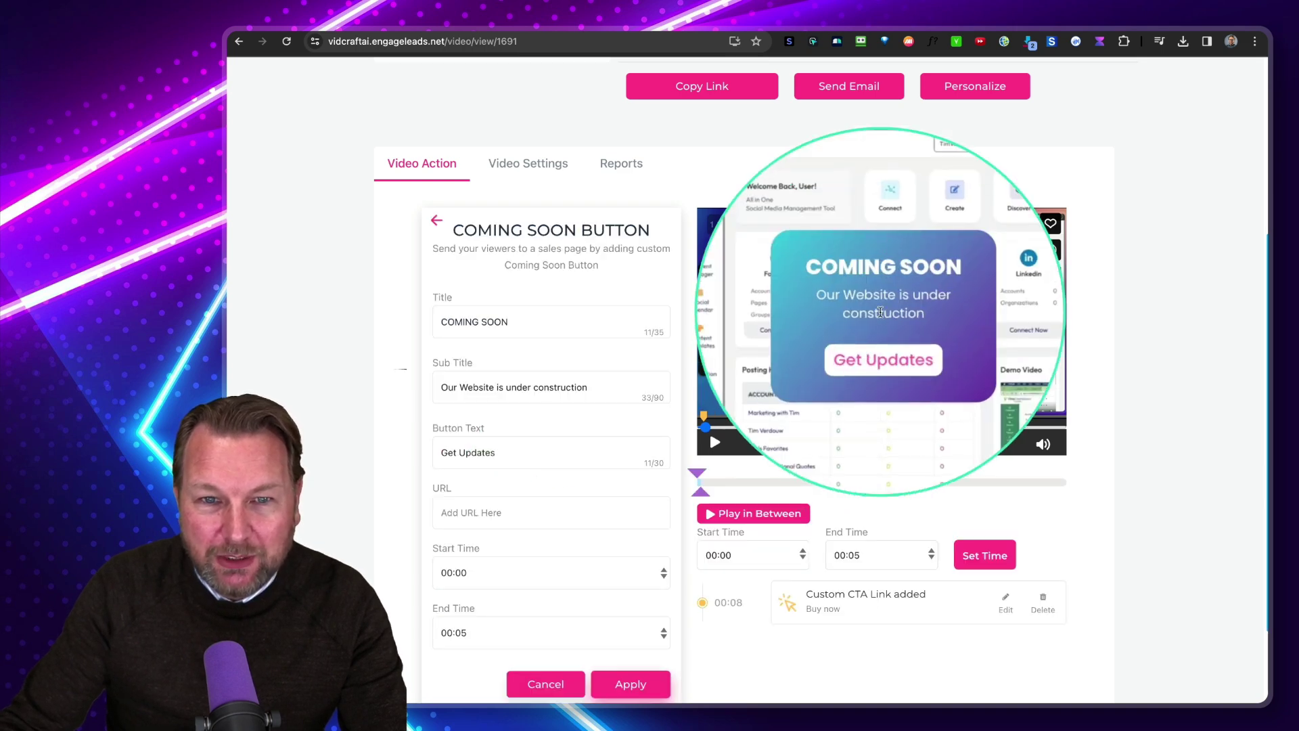
{"action": "left_click_drag", "start_coordinate": [881, 311], "coordinate": [818, 253]}
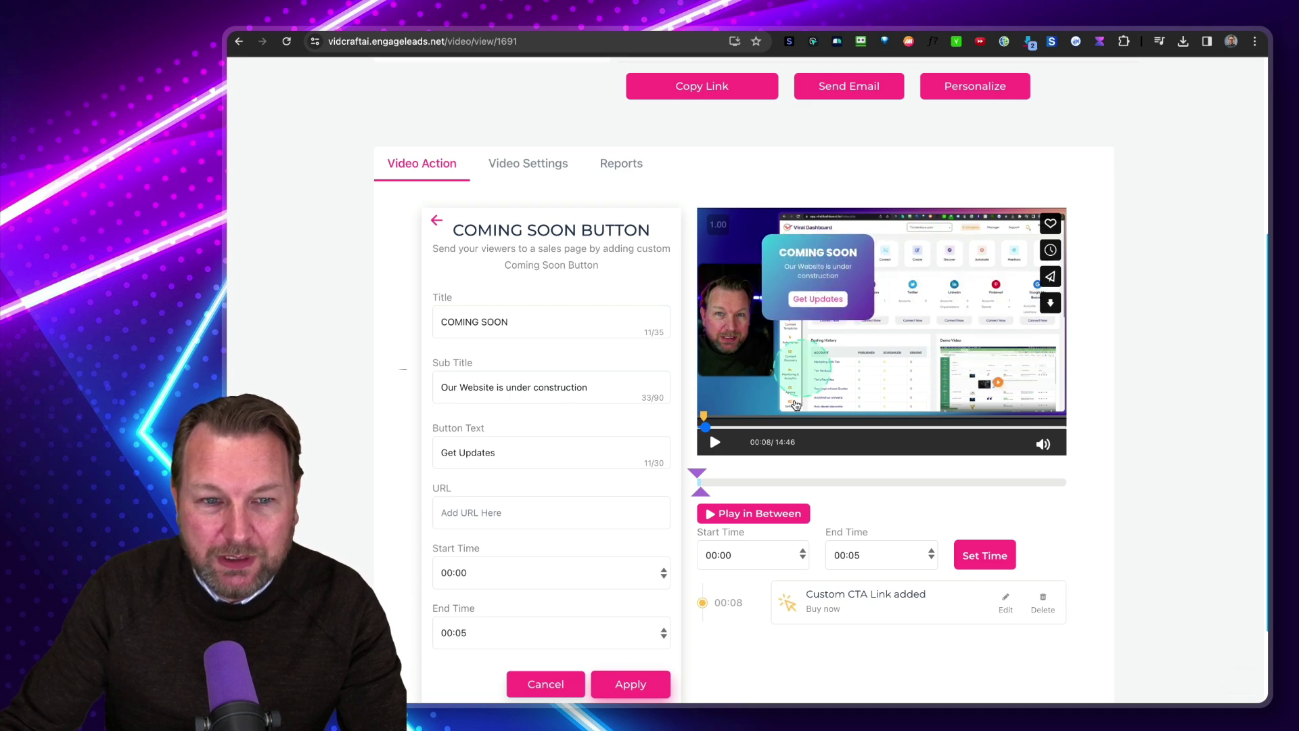
{"action": "left_click", "coordinate": [546, 684]}
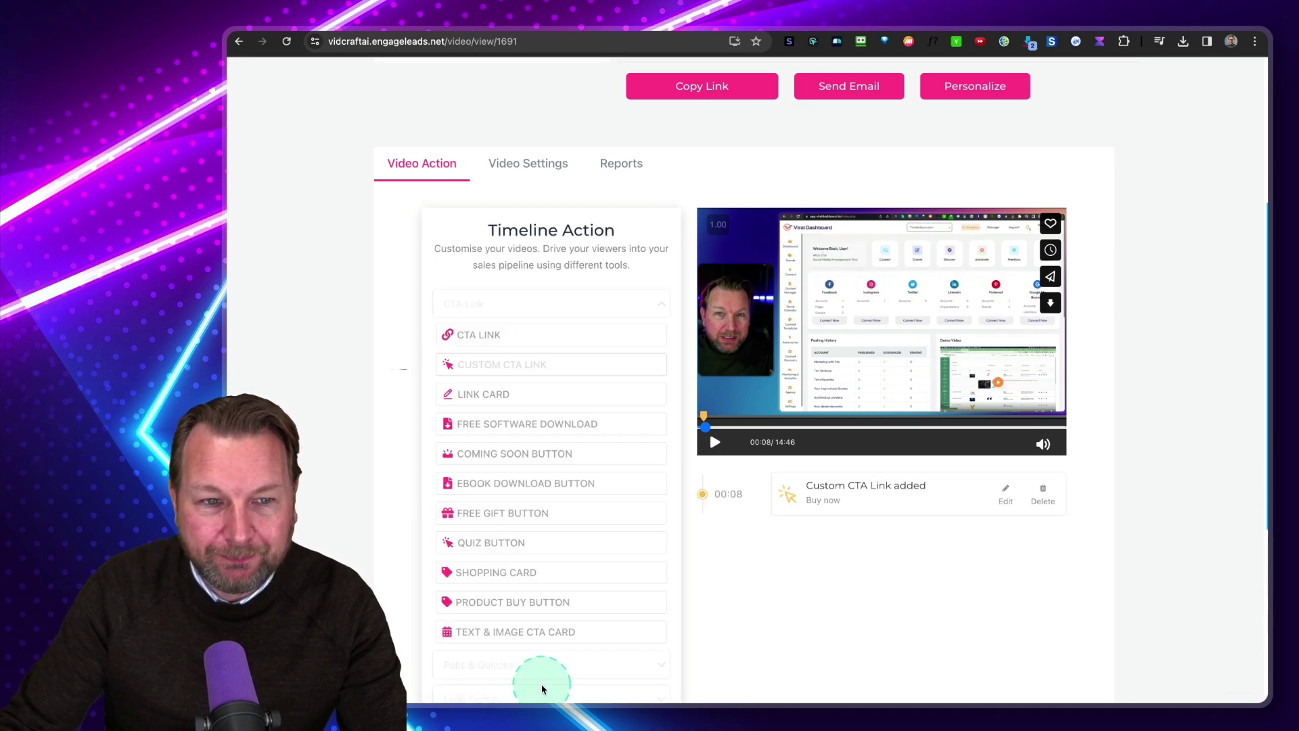
{"action": "left_click", "coordinate": [544, 486]}
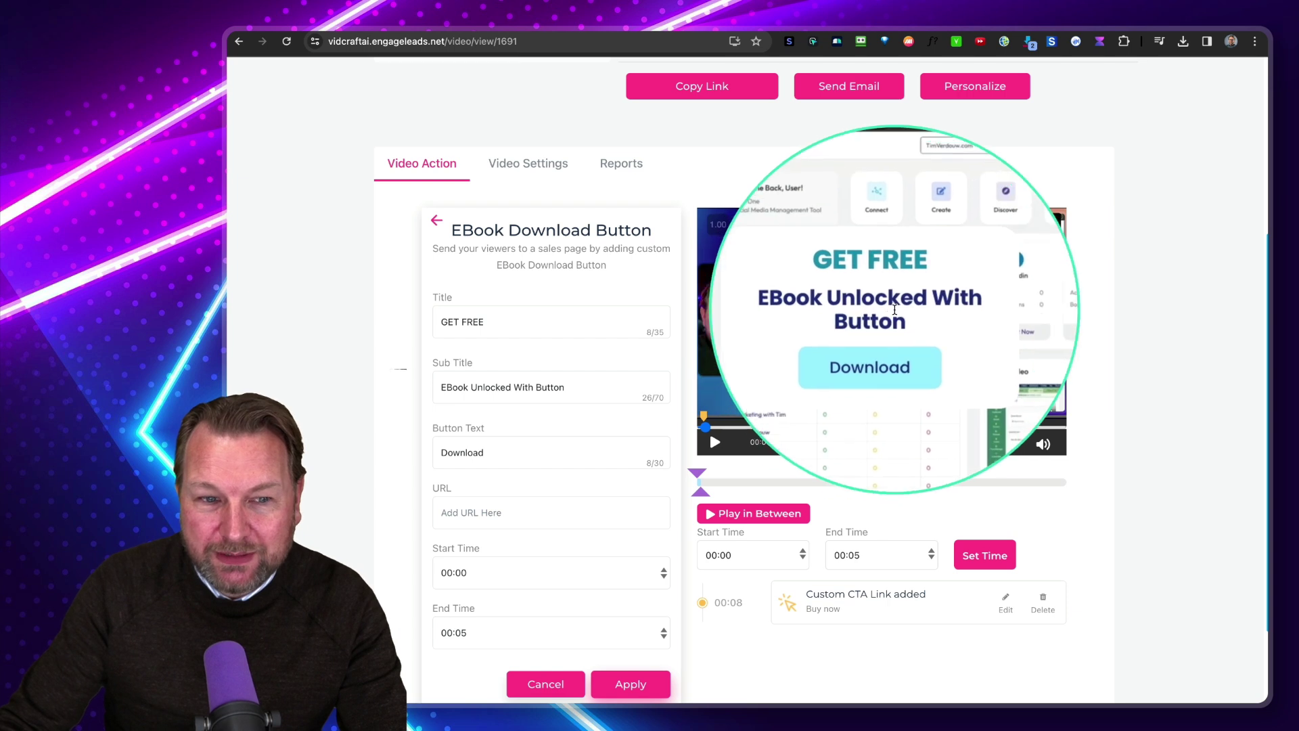
{"action": "left_click", "coordinate": [460, 563]}
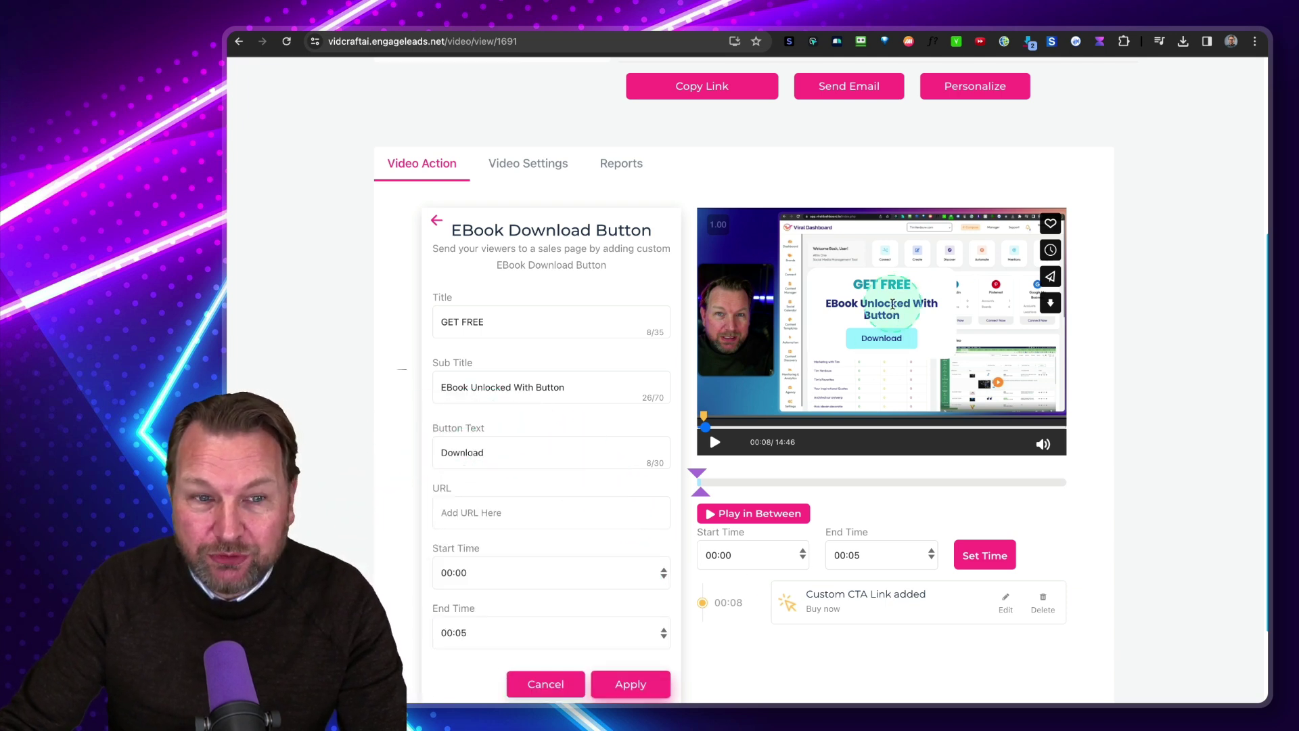
{"action": "left_click", "coordinate": [565, 681]}
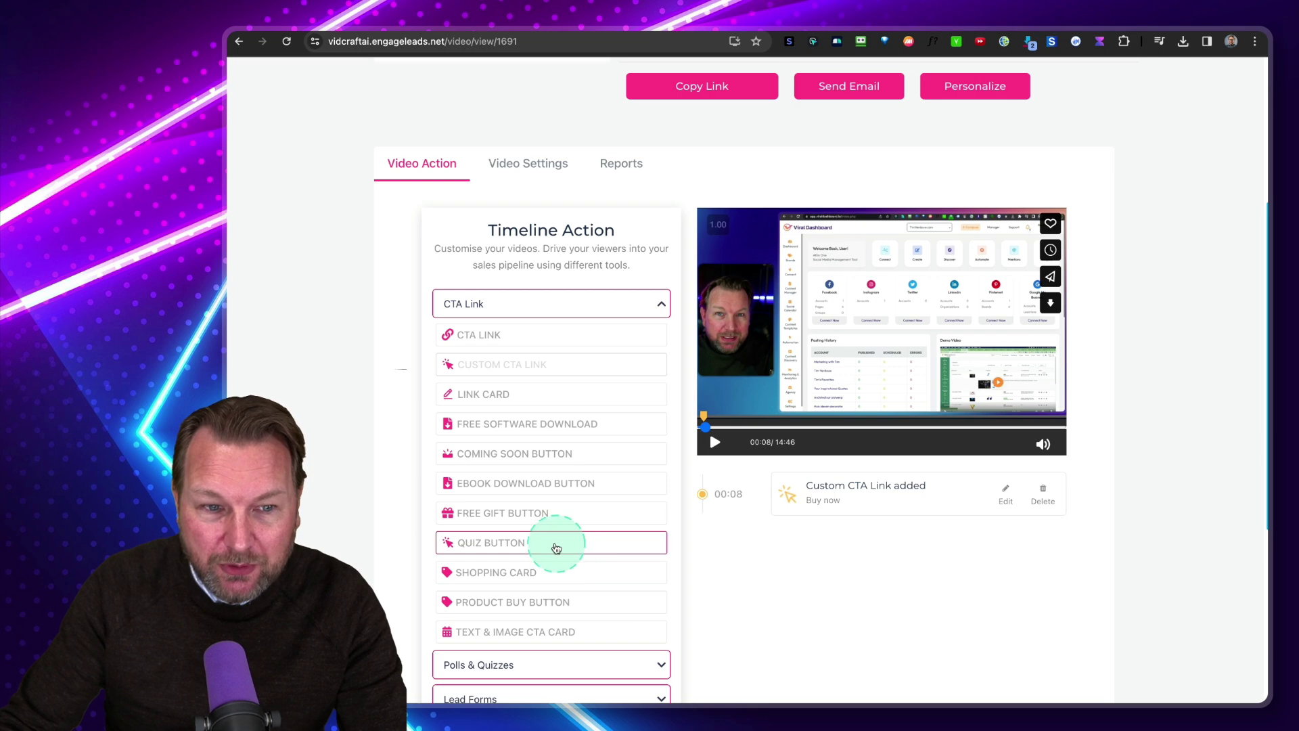
Step: Examine the Quiz Button action's title, subtitle, button text, URL and time settings with its preview, and return to the action list
{"action": "left_click", "coordinate": [495, 545]}
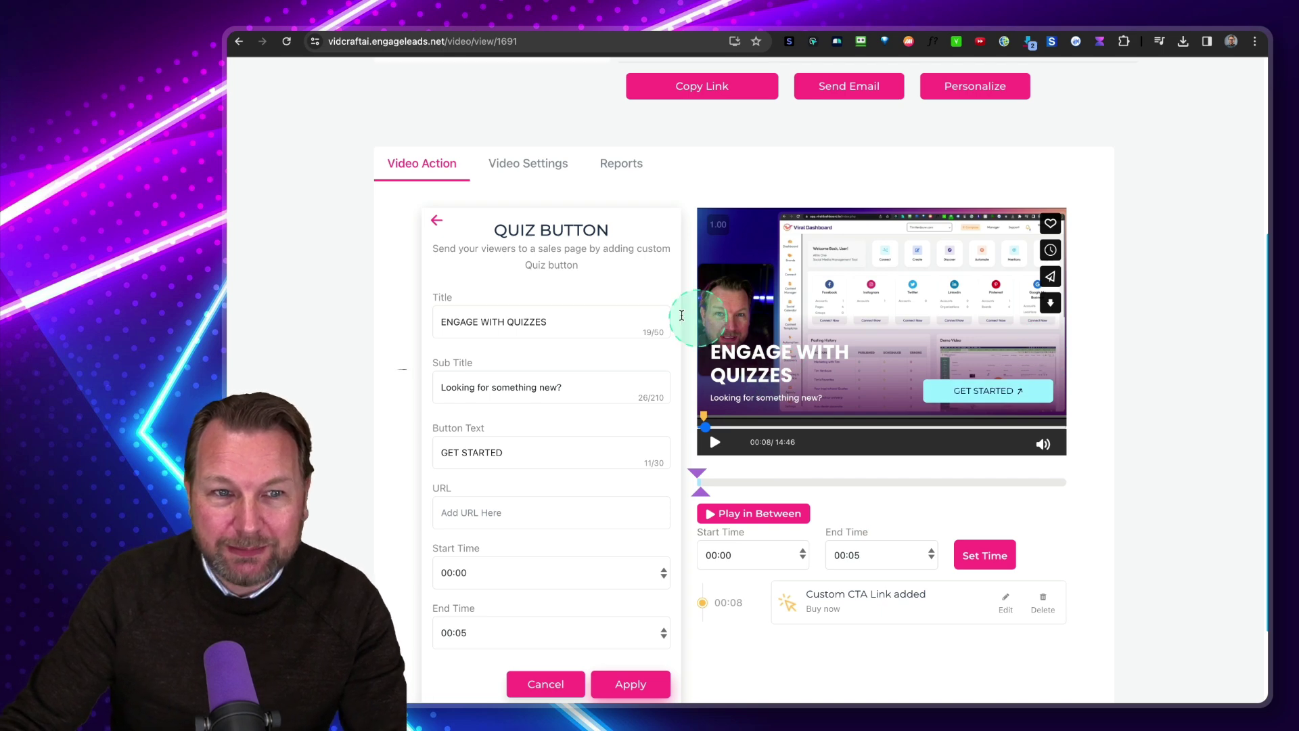
{"action": "scroll", "coordinate": [622, 510], "scroll_direction": "down", "scroll_amount": 2}
{"action": "scroll", "coordinate": [622, 510], "scroll_direction": "up", "scroll_amount": 2}
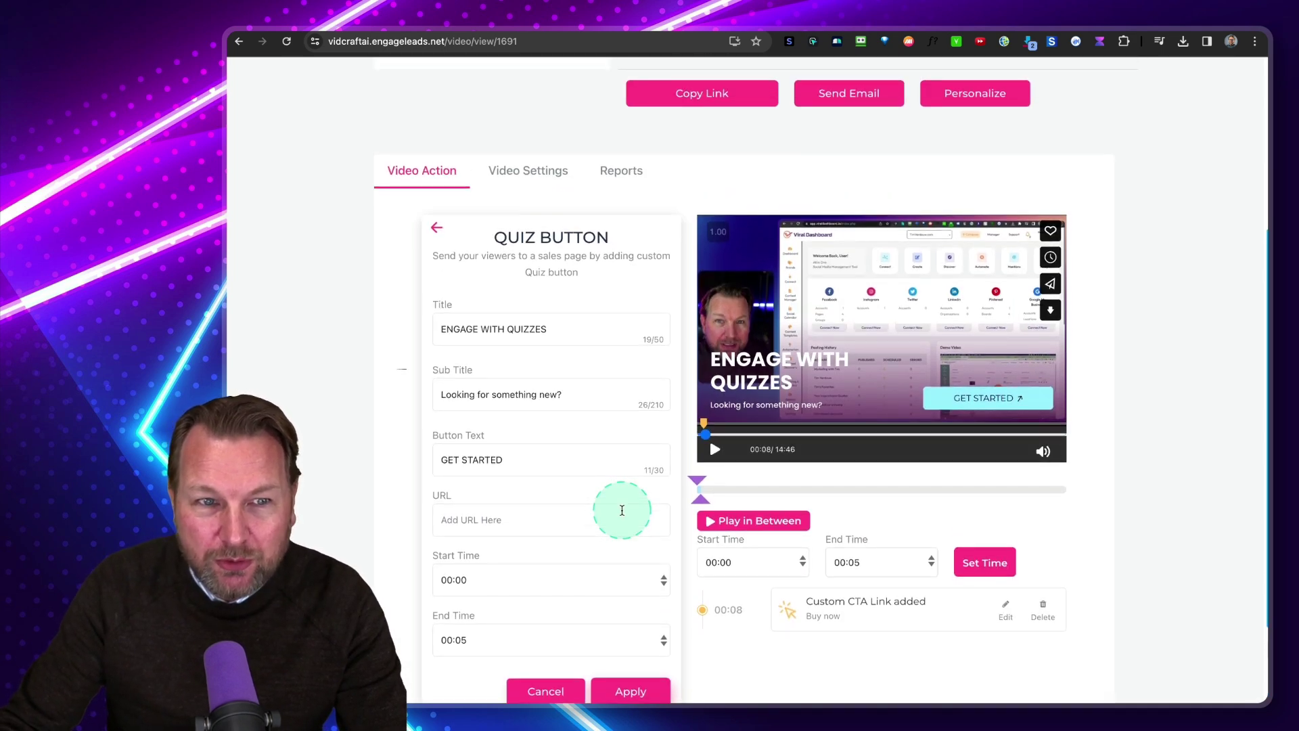
{"action": "scroll", "coordinate": [622, 510], "scroll_direction": "down", "scroll_amount": 1}
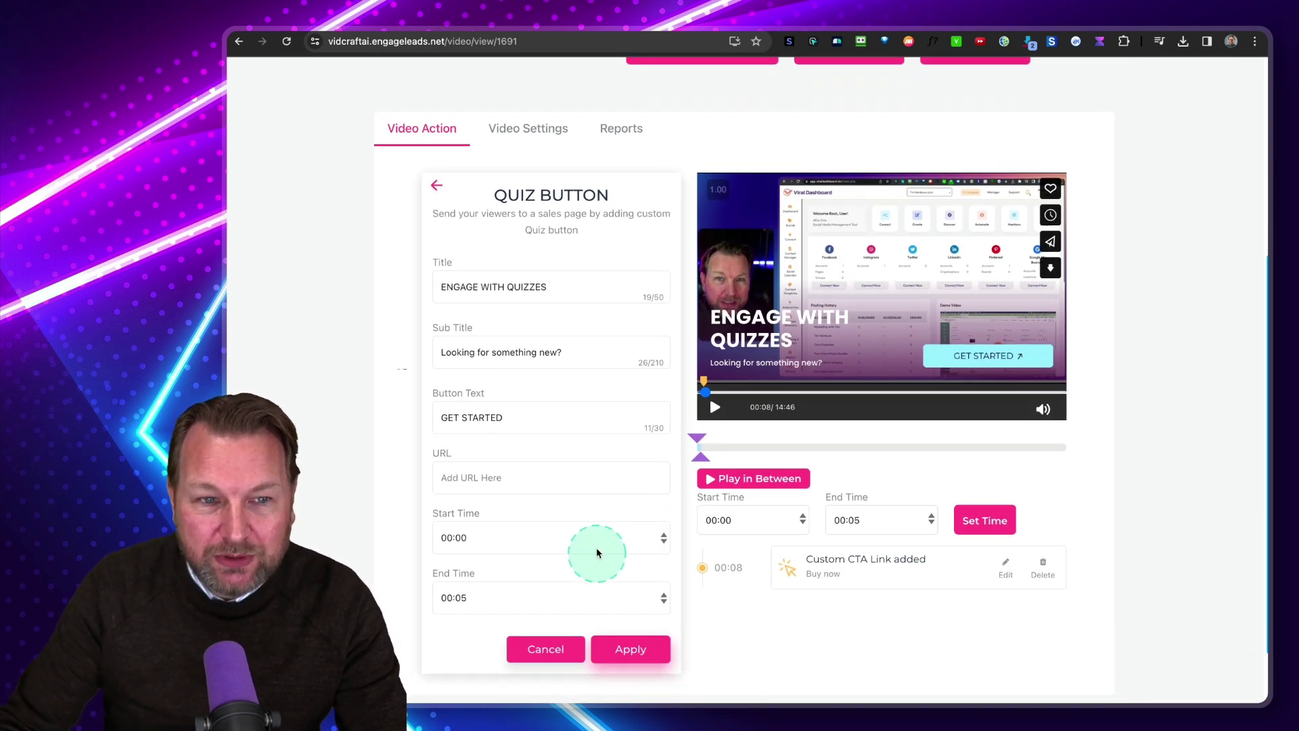
{"action": "scroll", "coordinate": [595, 541], "scroll_direction": "down", "scroll_amount": 2}
{"action": "scroll", "coordinate": [595, 539], "scroll_direction": "up", "scroll_amount": 2}
{"action": "left_click", "coordinate": [544, 630]}
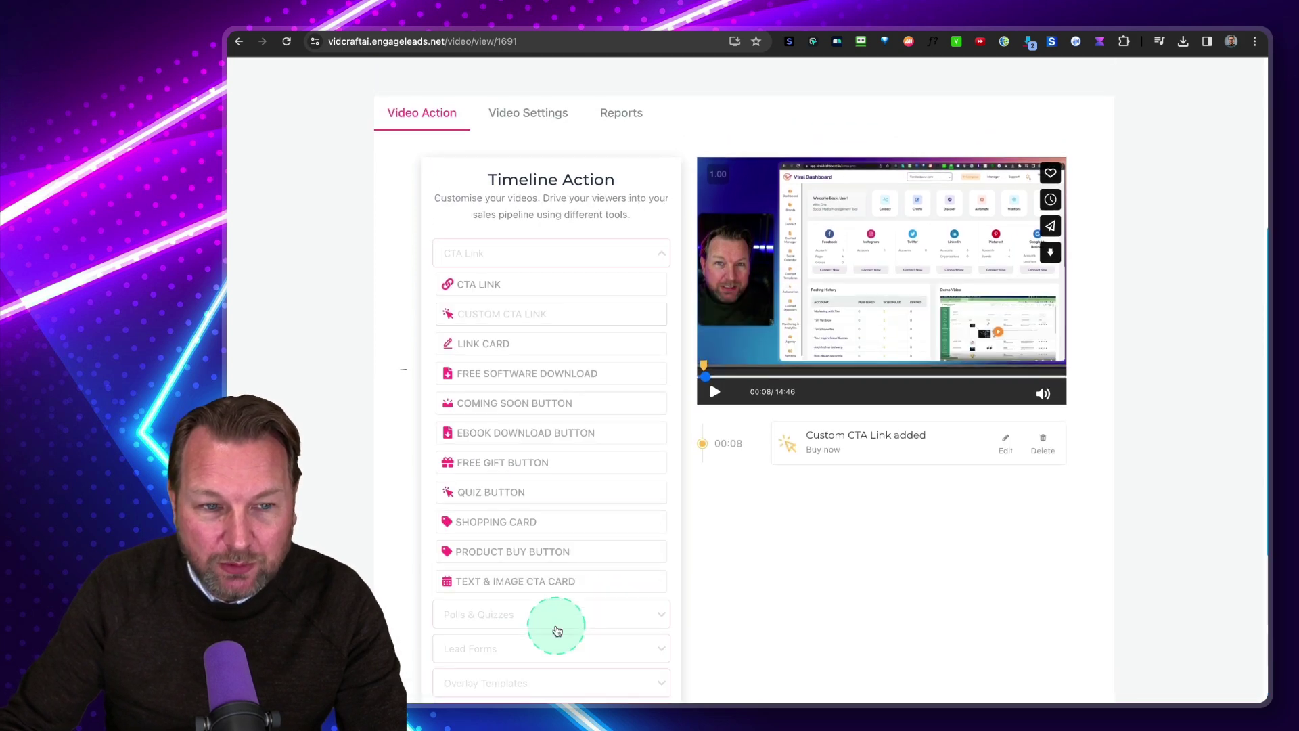
Step: Open the Shopping Card action, rewind the video to its start, and look through the card's text, font, image, link and colour settings
{"action": "left_click", "coordinate": [494, 522]}
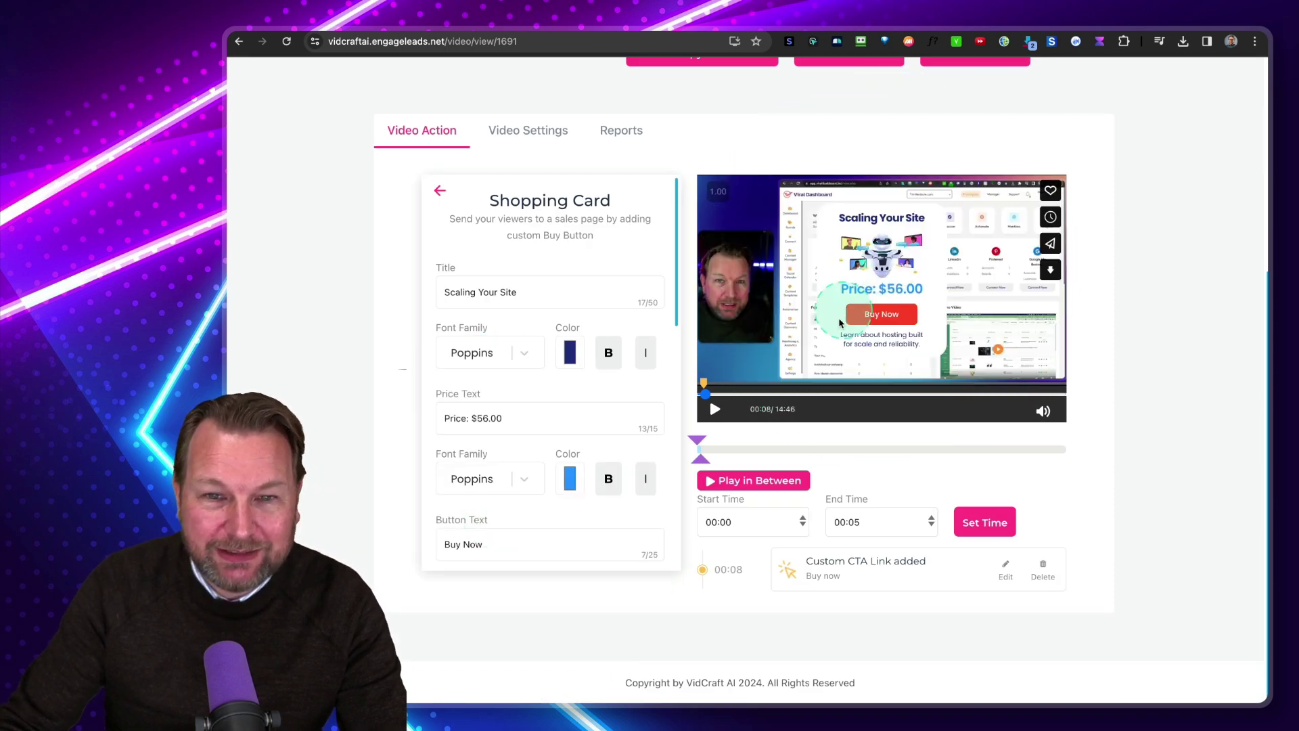
{"action": "left_click_drag", "start_coordinate": [705, 399], "coordinate": [703, 404]}
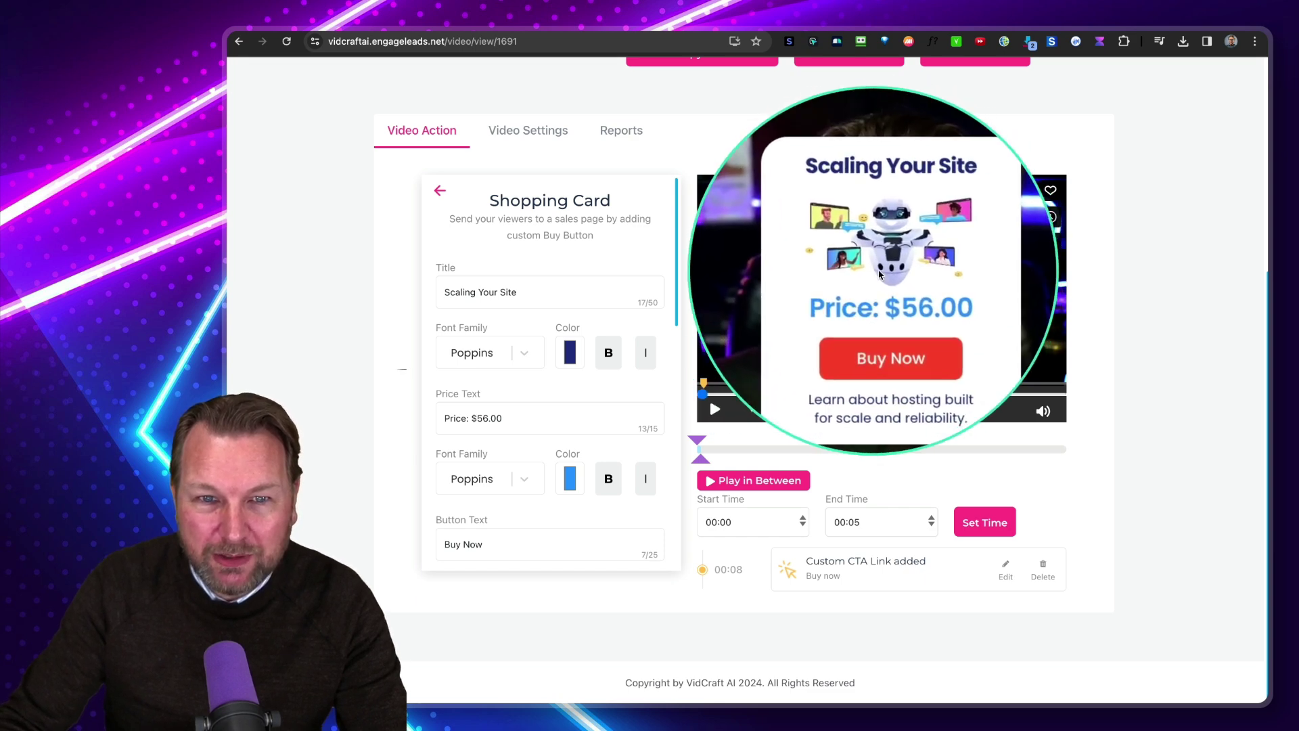
{"action": "scroll", "coordinate": [589, 535], "scroll_direction": "down", "scroll_amount": 3}
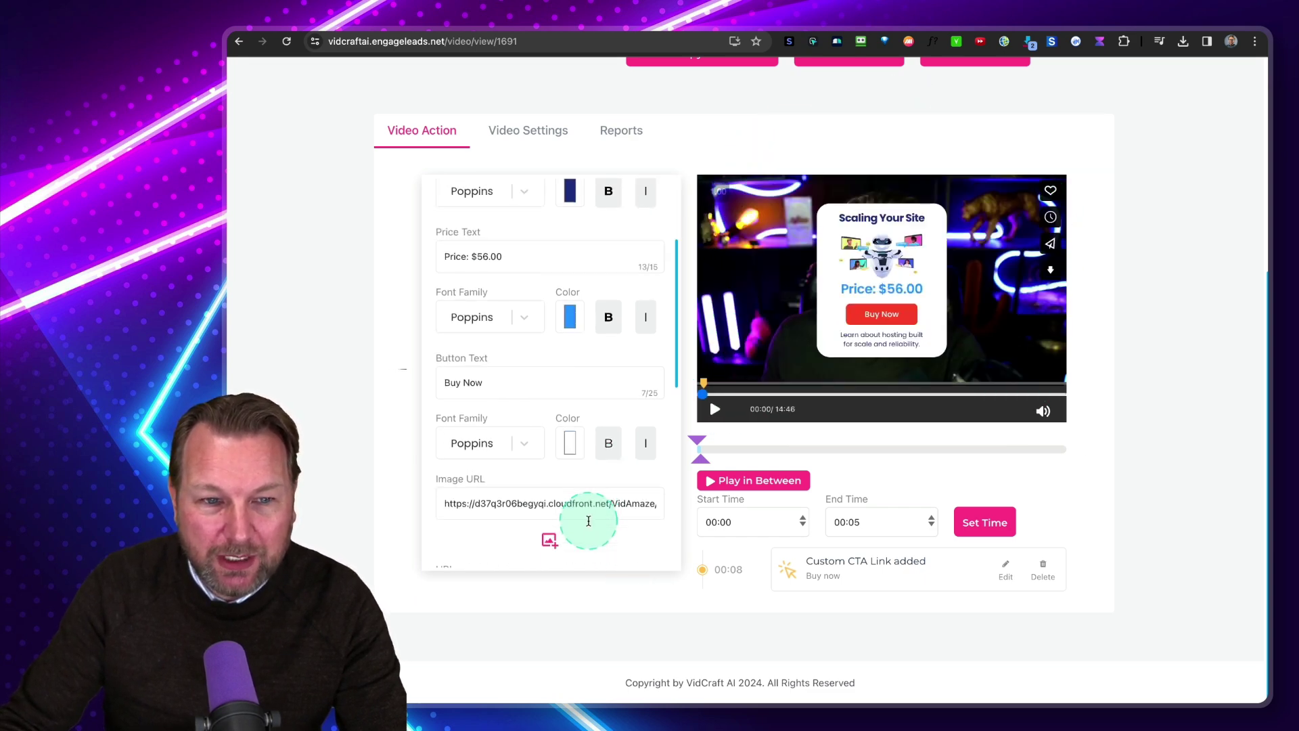
{"action": "scroll", "coordinate": [521, 304], "scroll_direction": "down", "scroll_amount": 4}
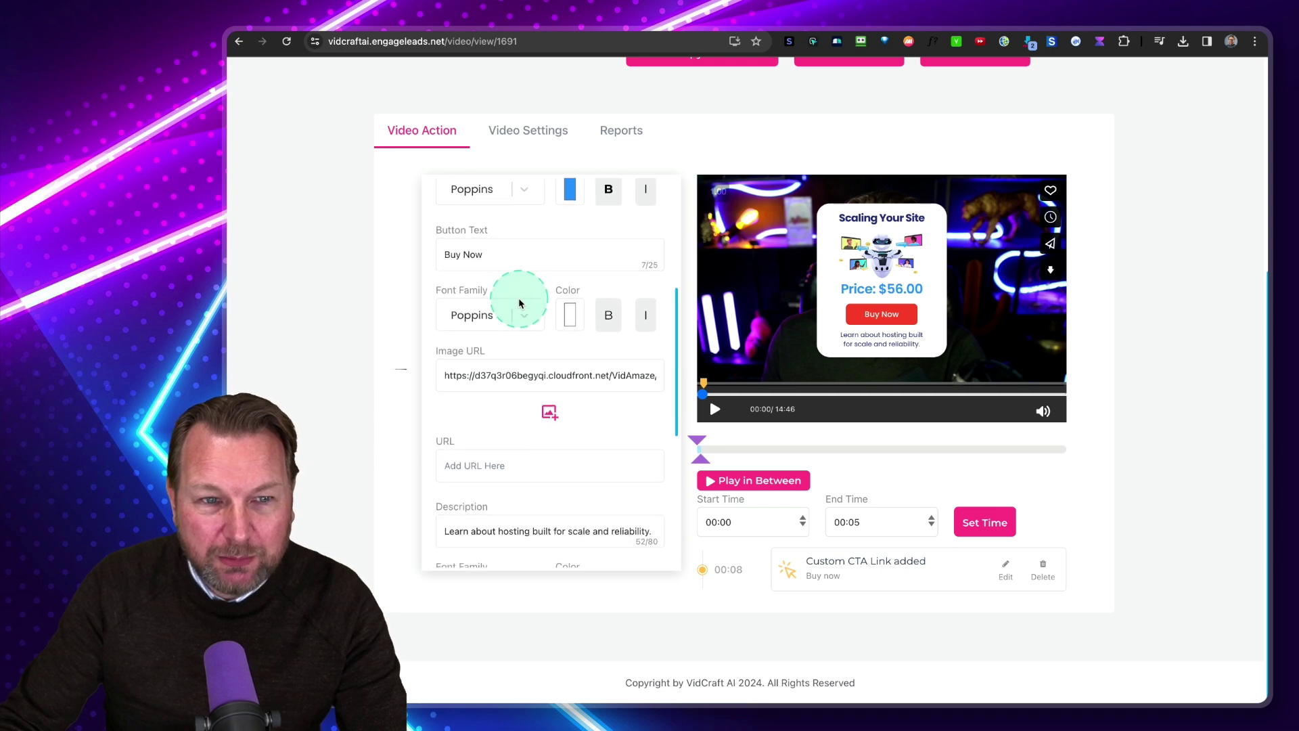
{"action": "scroll", "coordinate": [520, 303], "scroll_direction": "down", "scroll_amount": 3}
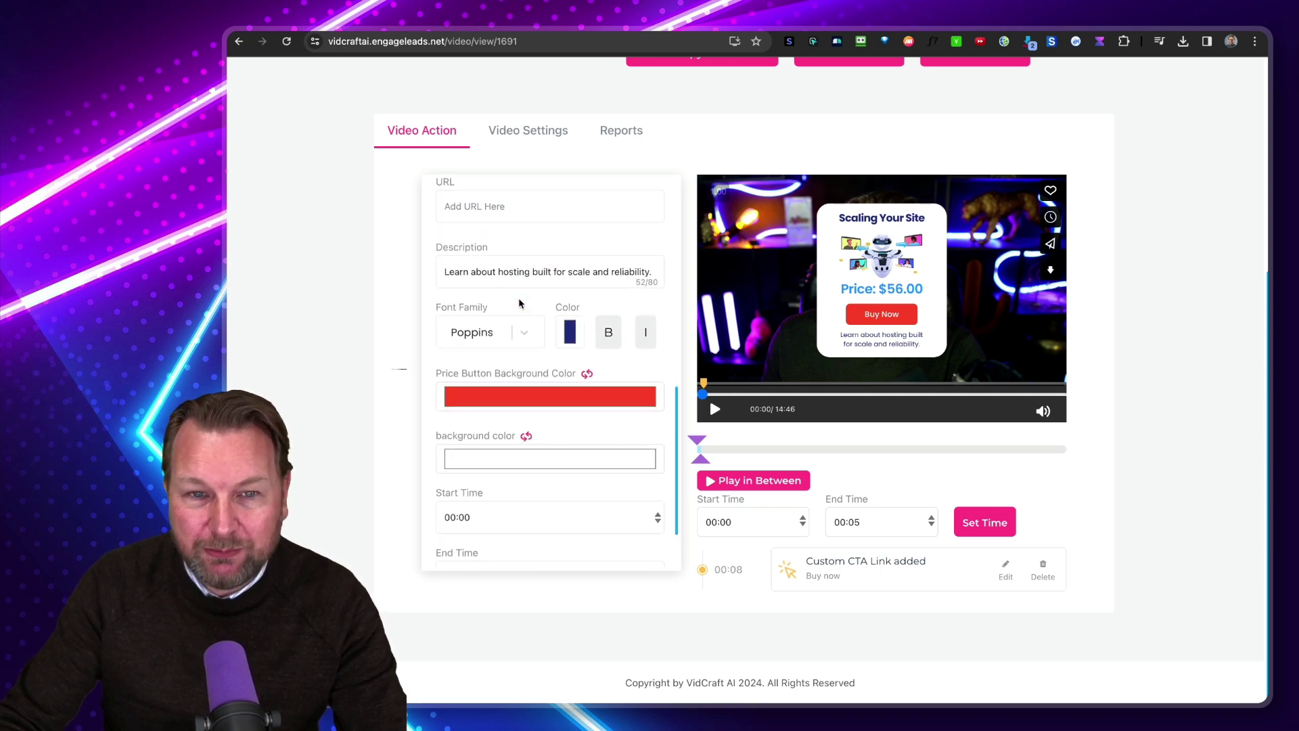
{"action": "scroll", "coordinate": [520, 303], "scroll_direction": "up", "scroll_amount": 4}
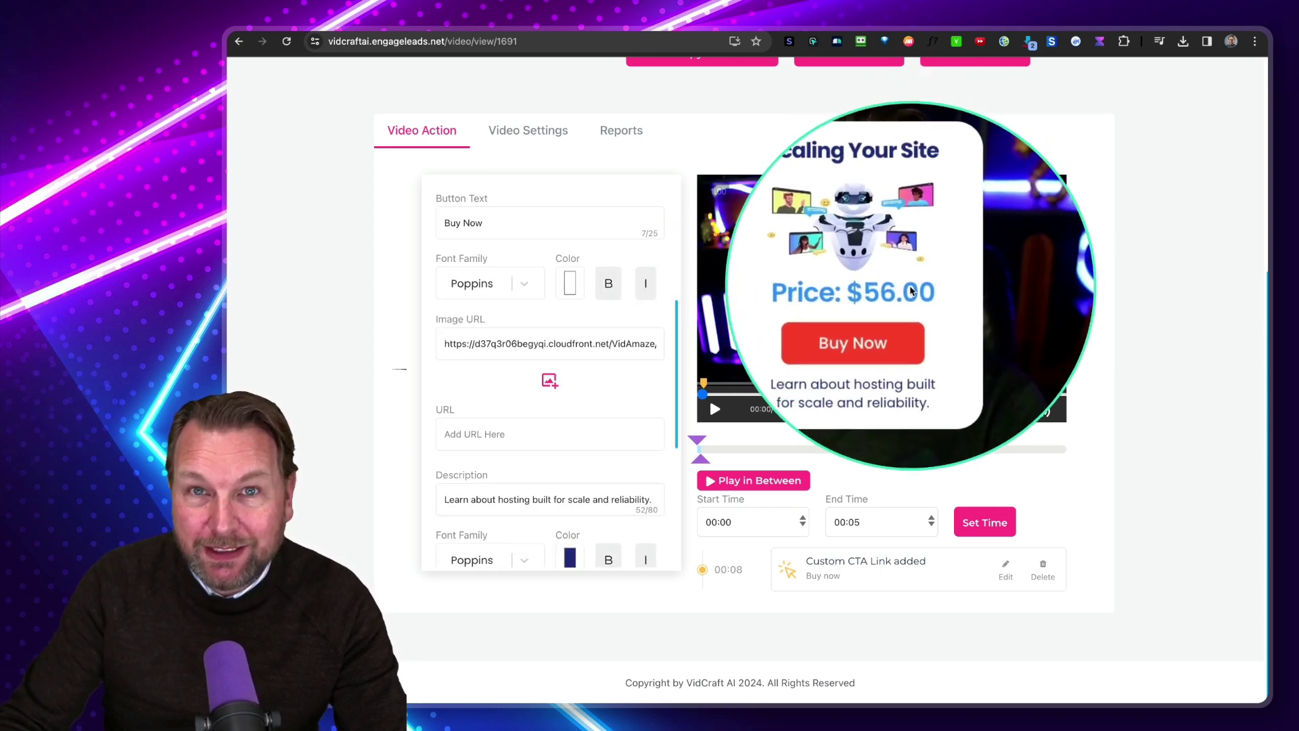
Step: Try blue (RGB 21, 18, 217) as the Shopping Card's price button background, and leave the card without applying it
{"action": "left_click", "coordinate": [595, 338]}
{"action": "scroll", "coordinate": [596, 338], "scroll_direction": "down", "scroll_amount": 5}
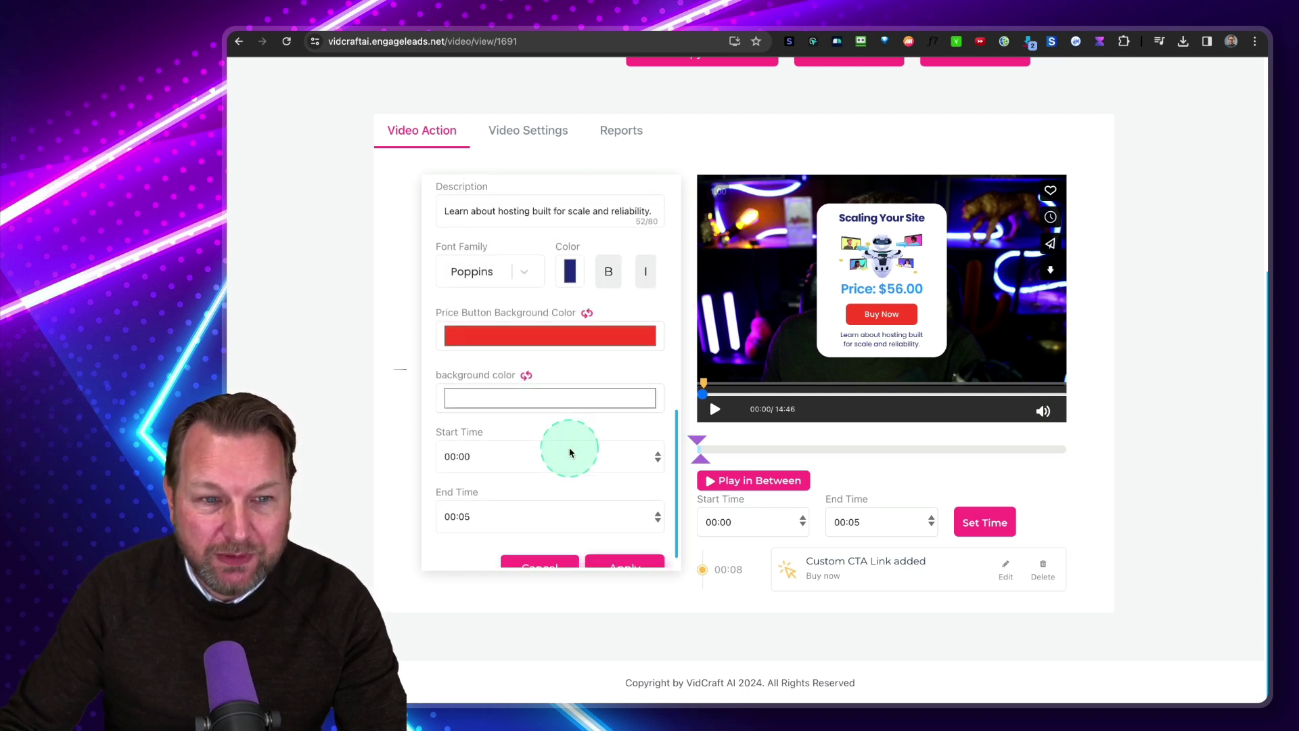
{"action": "left_click", "coordinate": [544, 312]}
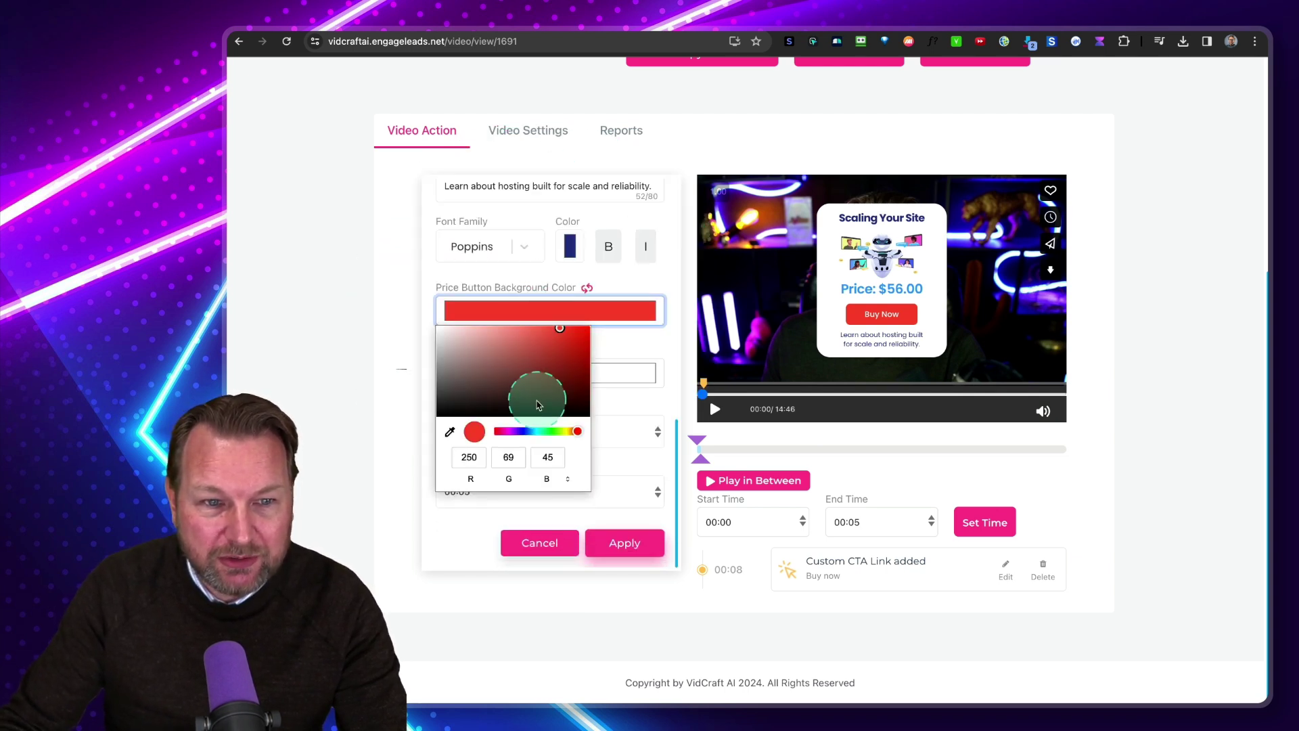
{"action": "left_click", "coordinate": [520, 433]}
{"action": "left_click", "coordinate": [576, 339]}
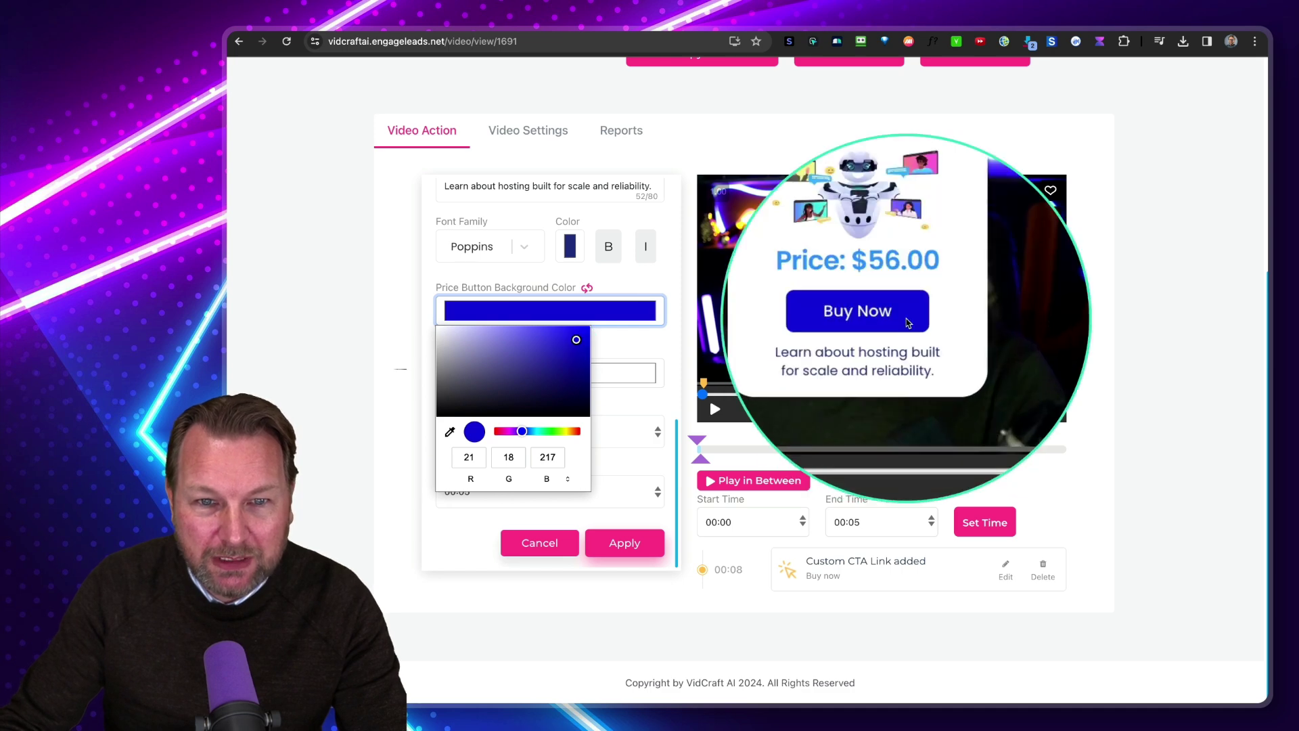
{"action": "left_click", "coordinate": [642, 431]}
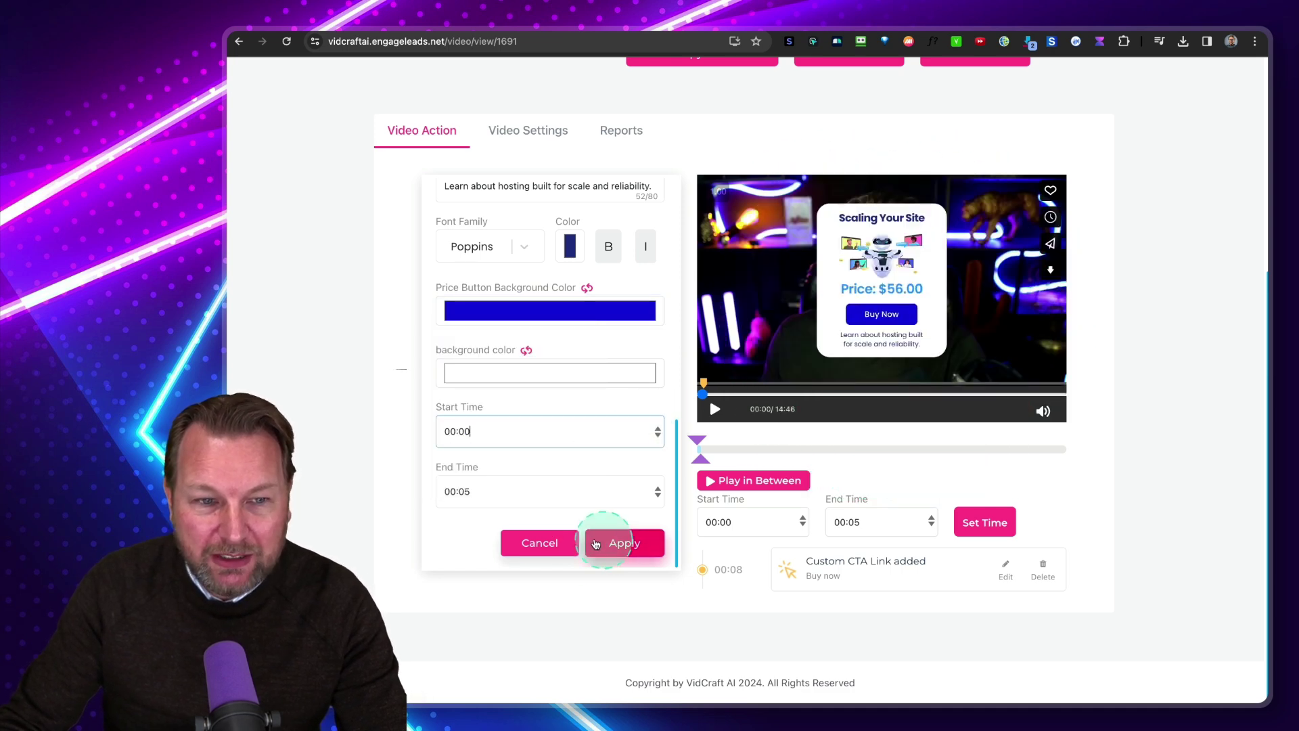
{"action": "left_click", "coordinate": [550, 553]}
Step: Try the Product Buy Button card nearer the video's lower left, look through its settings, and leave it without applying
{"action": "scroll", "coordinate": [494, 575], "scroll_direction": "down", "scroll_amount": 3}
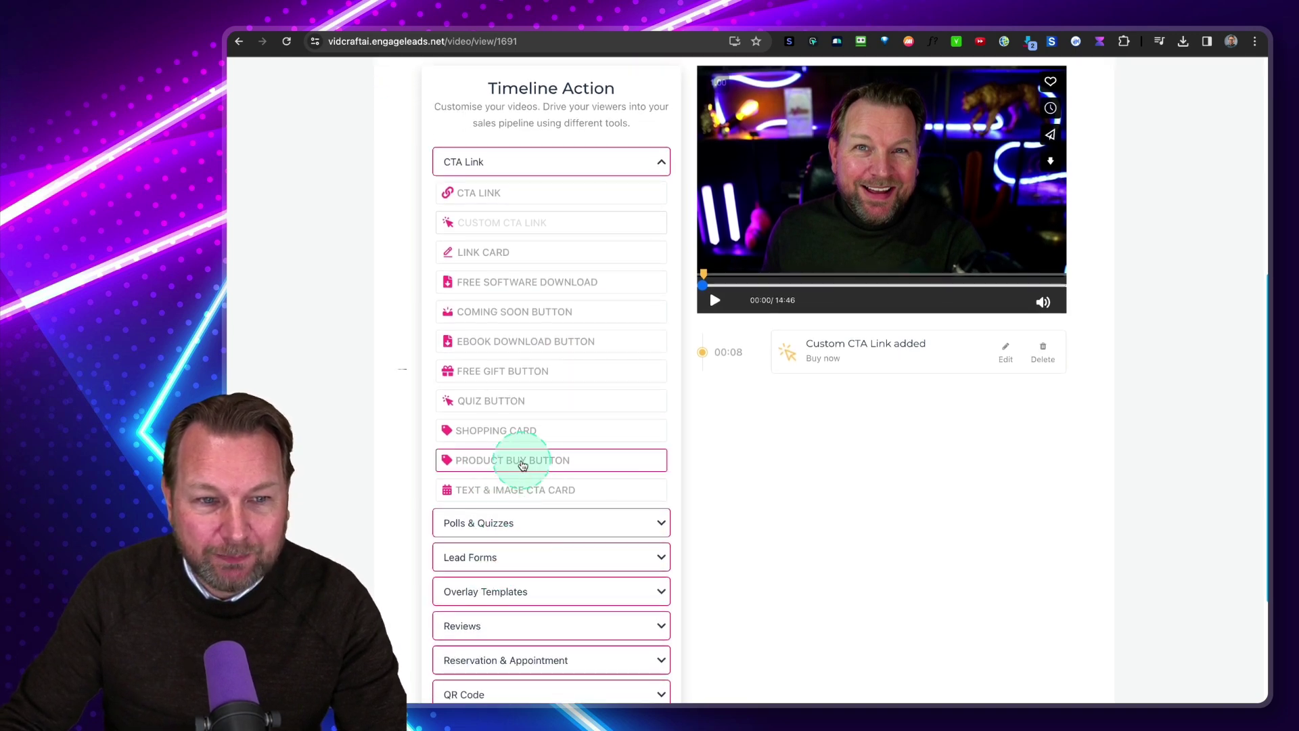
{"action": "left_click", "coordinate": [523, 466]}
{"action": "scroll", "coordinate": [522, 461], "scroll_direction": "up", "scroll_amount": 1}
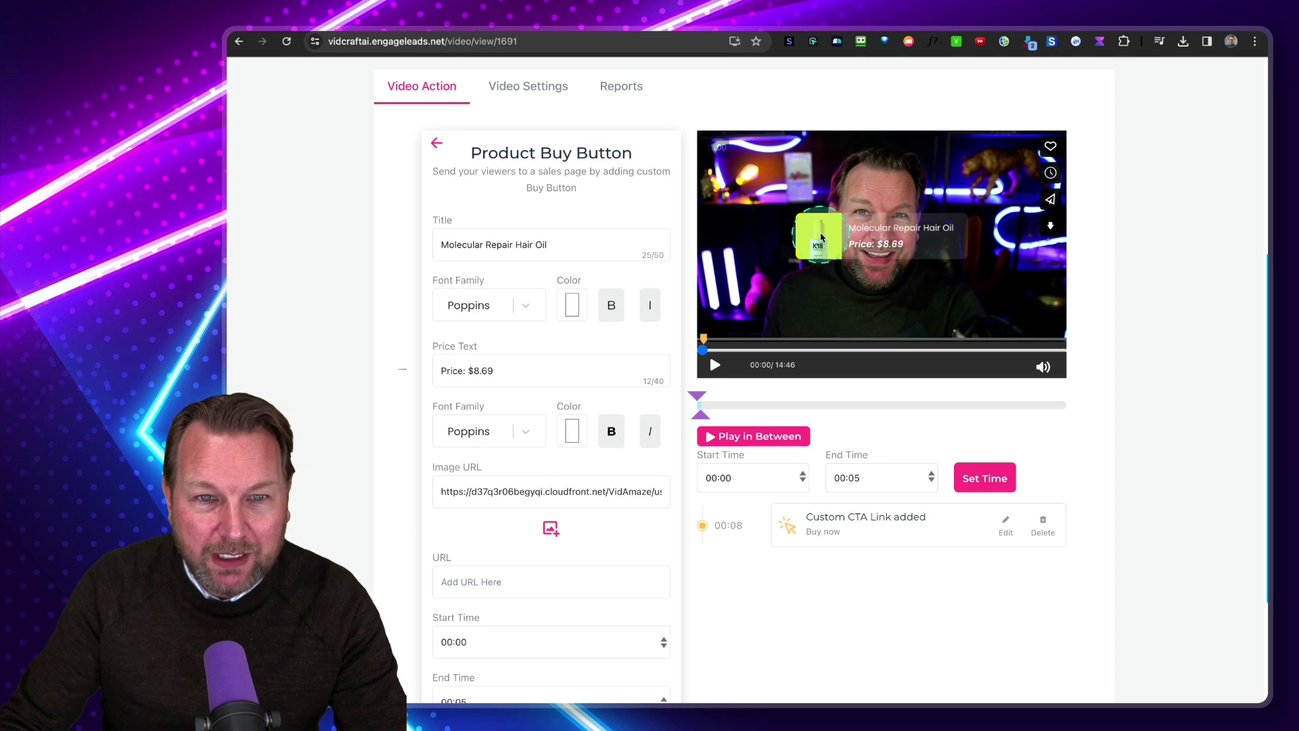
{"action": "left_click_drag", "start_coordinate": [822, 237], "coordinate": [780, 294]}
{"action": "scroll", "coordinate": [574, 487], "scroll_direction": "down", "scroll_amount": 1}
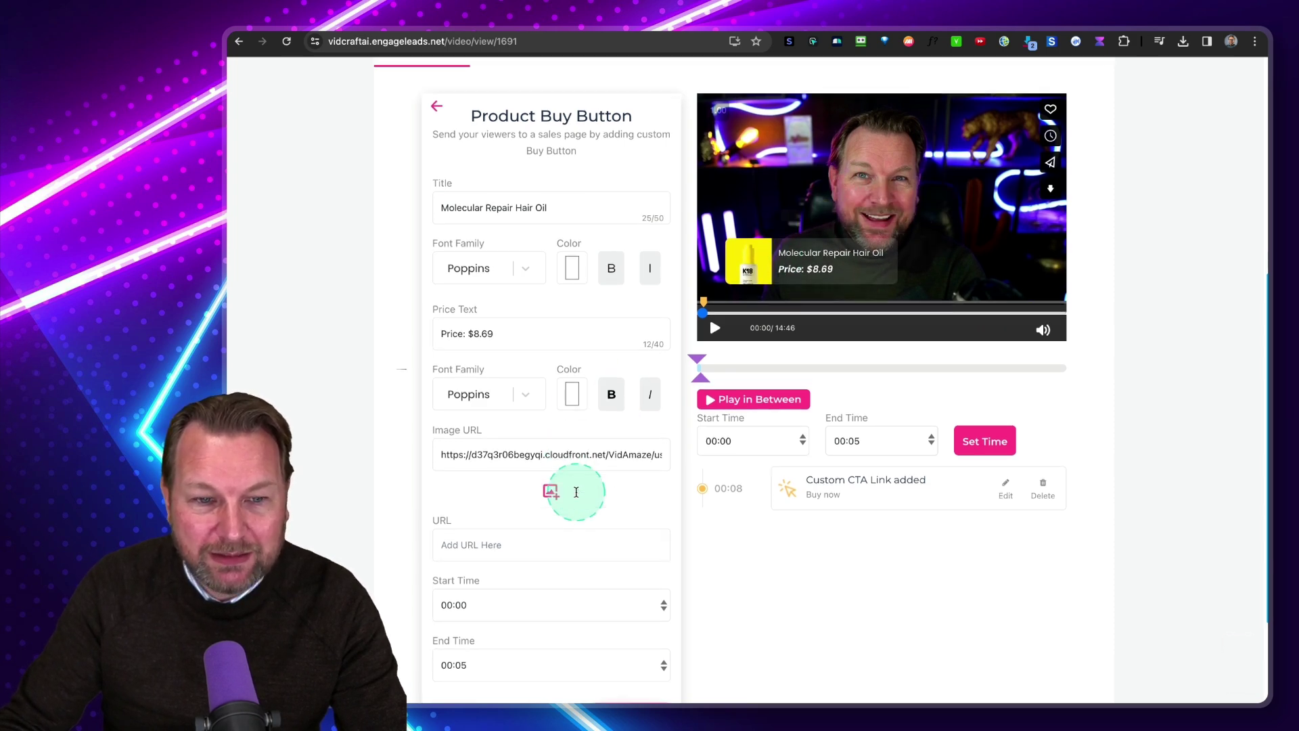
{"action": "scroll", "coordinate": [576, 492], "scroll_direction": "down", "scroll_amount": 3}
{"action": "left_click", "coordinate": [546, 565]}
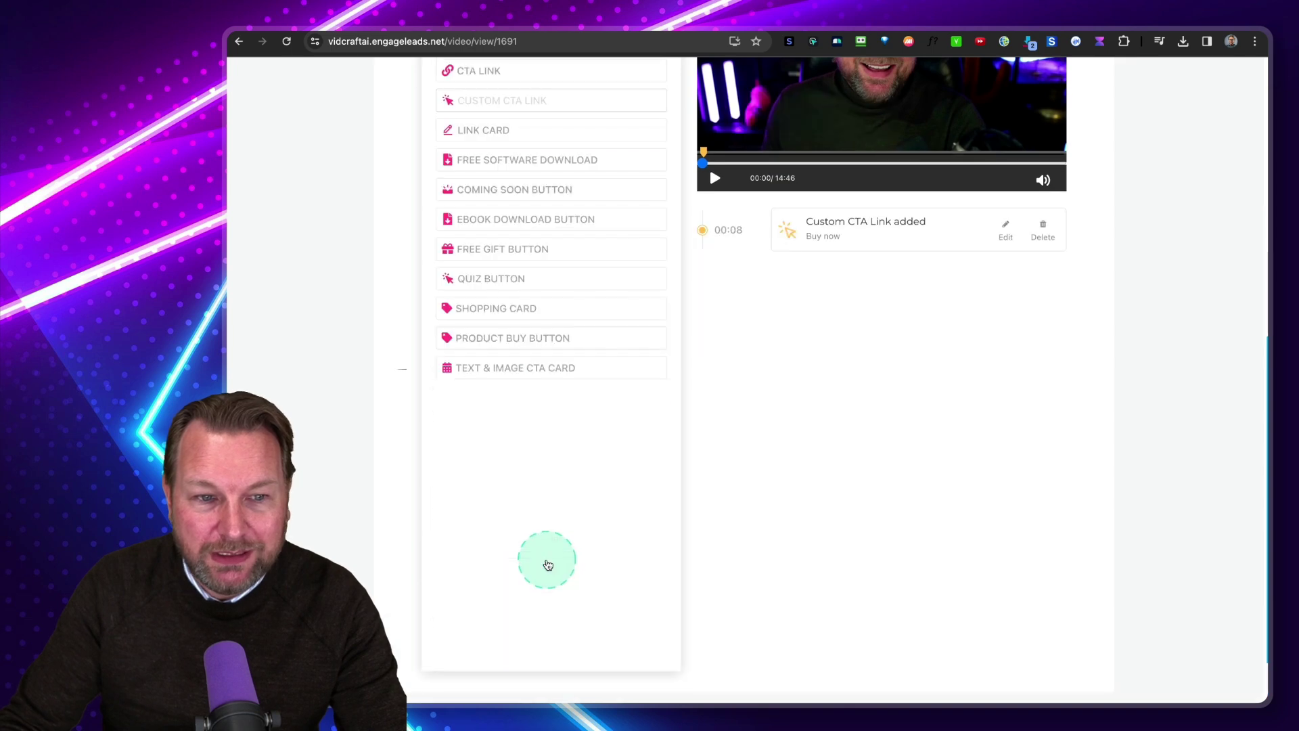
Step: Examine the Text & Image CTA Card's preview, text, background colour and redirect URL settings, and return to the action list
{"action": "left_click", "coordinate": [511, 376]}
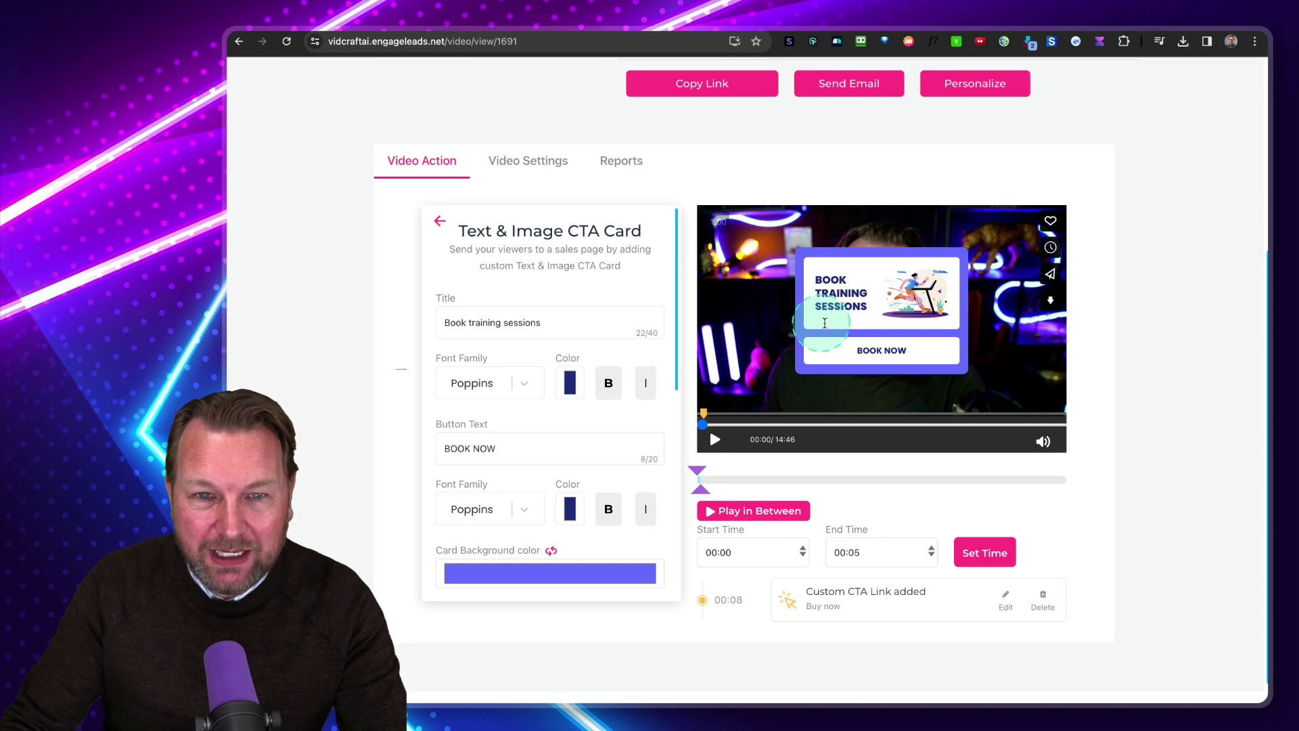
{"action": "scroll", "coordinate": [551, 537], "scroll_direction": "down", "scroll_amount": 10}
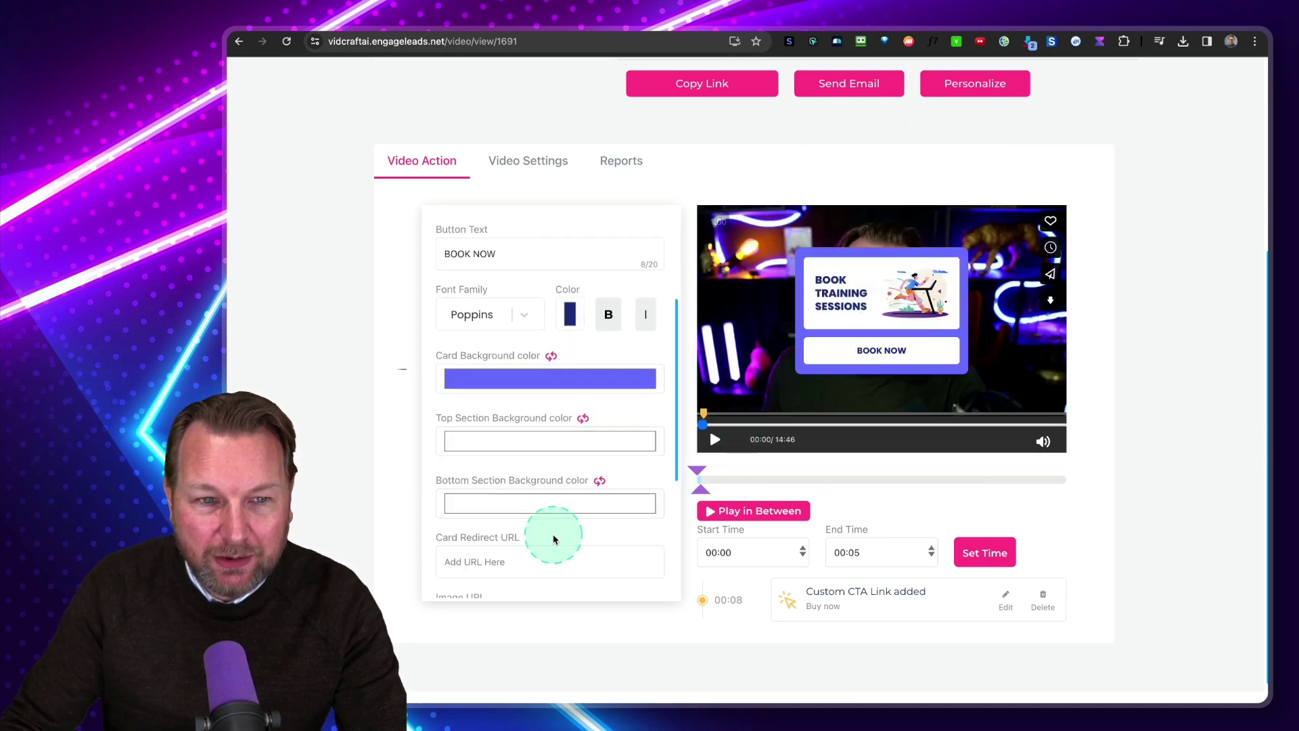
{"action": "left_click", "coordinate": [544, 567]}
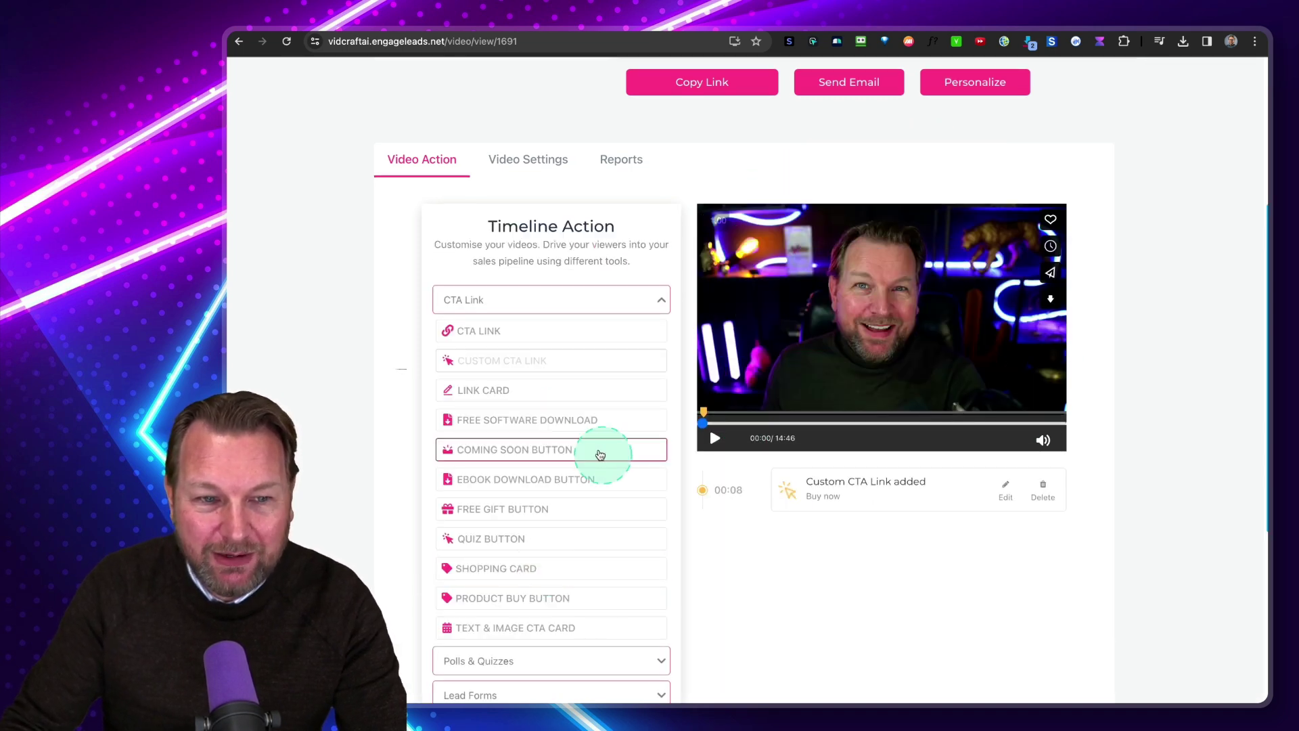
Step: Switch from the CTA Link actions to Polls & Quizzes and examine the Full Screen Custom Poll's question, options, time and skip settings
{"action": "scroll", "coordinate": [595, 456], "scroll_direction": "down", "scroll_amount": 5}
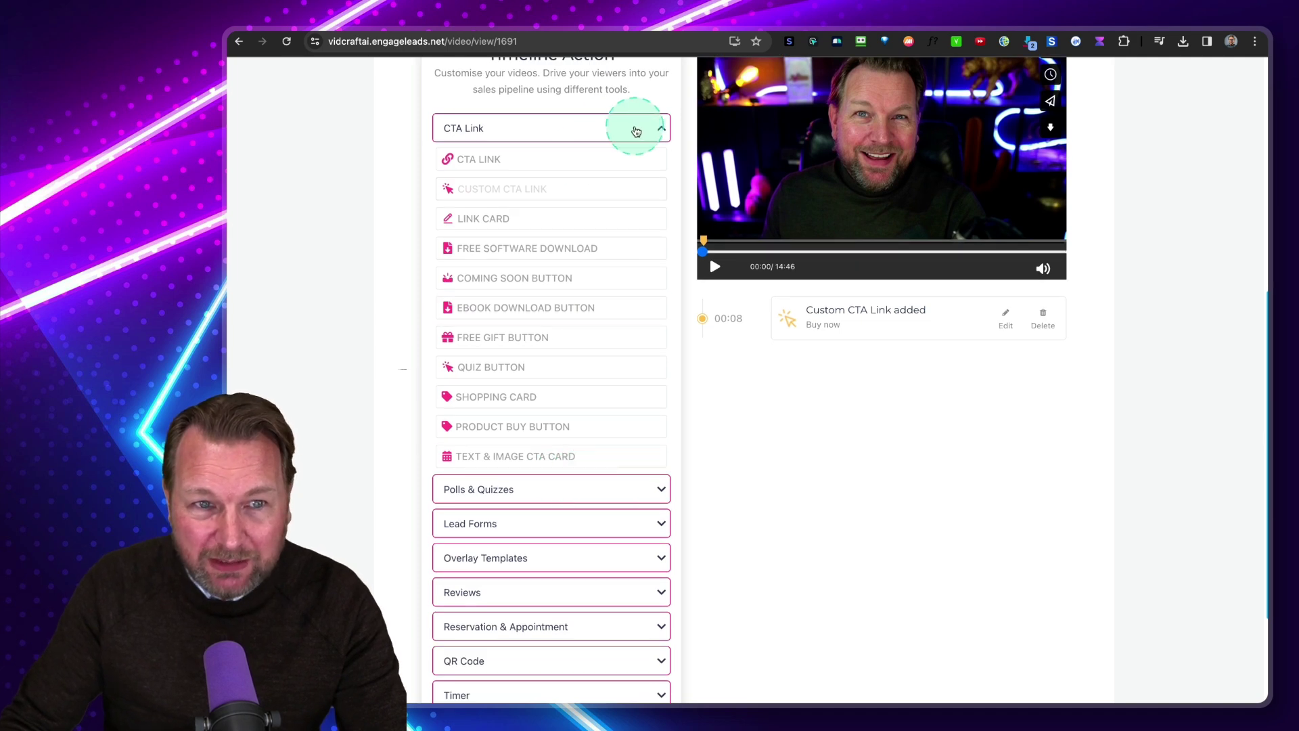
{"action": "left_click", "coordinate": [472, 135]}
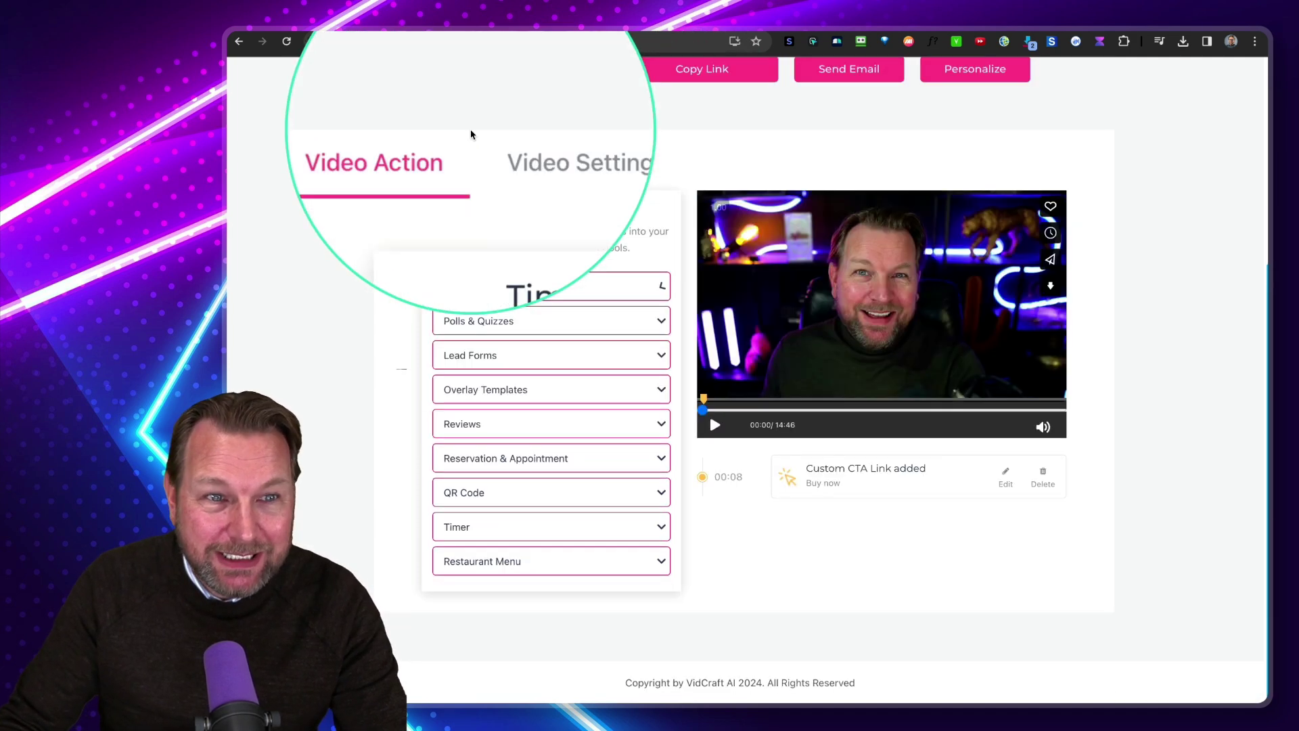
{"action": "left_click", "coordinate": [490, 325]}
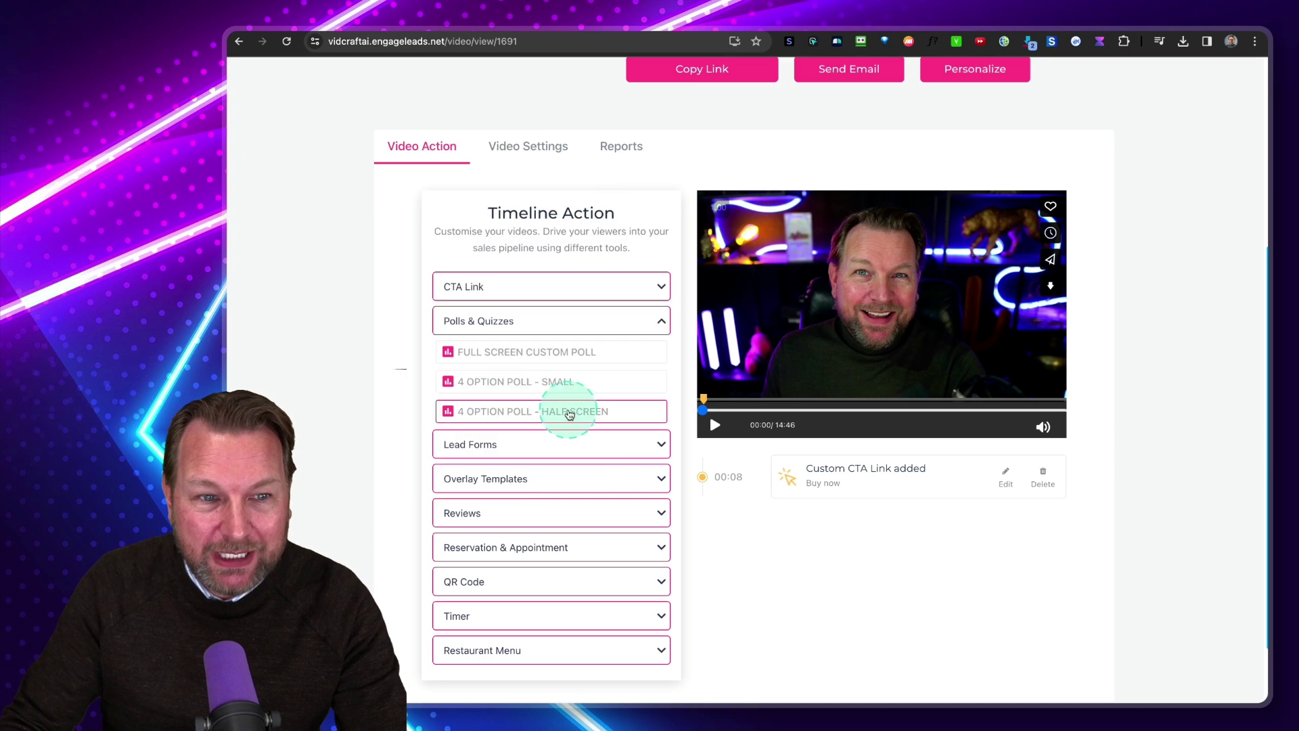
{"action": "scroll", "coordinate": [572, 415], "scroll_direction": "down", "scroll_amount": 1}
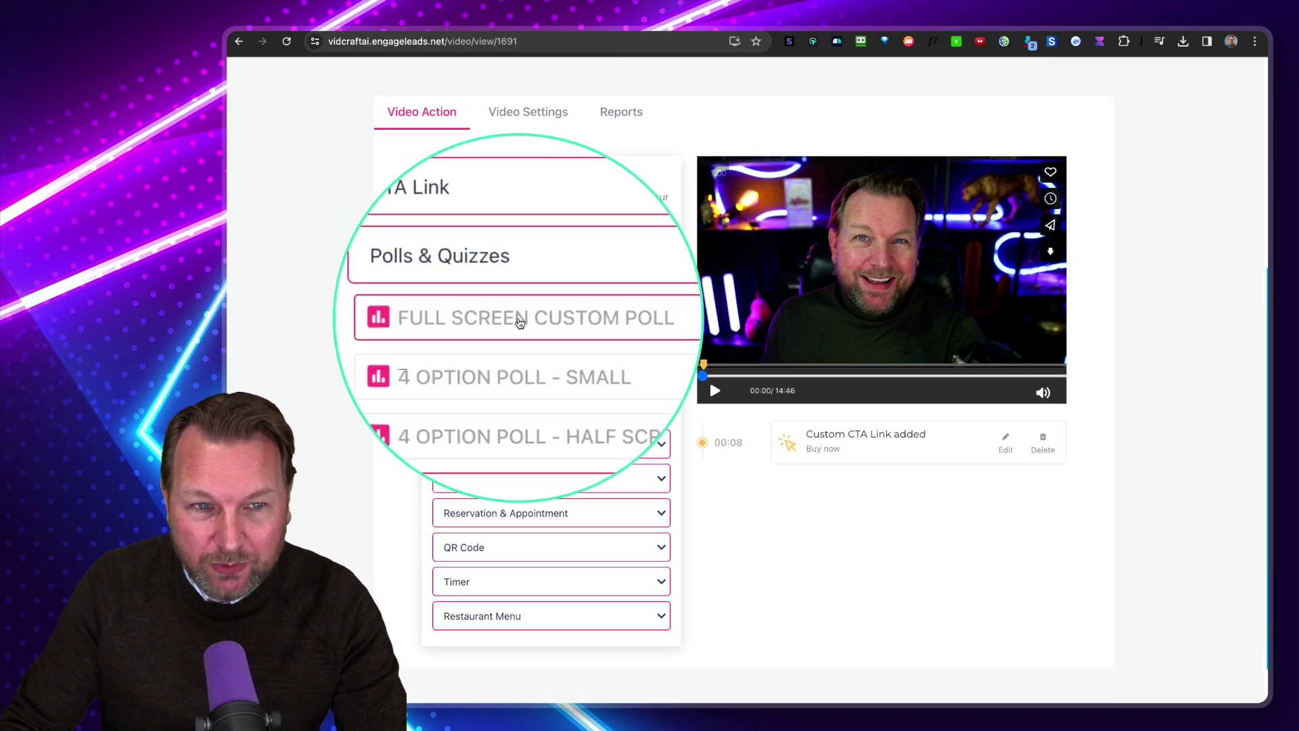
{"action": "left_click", "coordinate": [518, 323]}
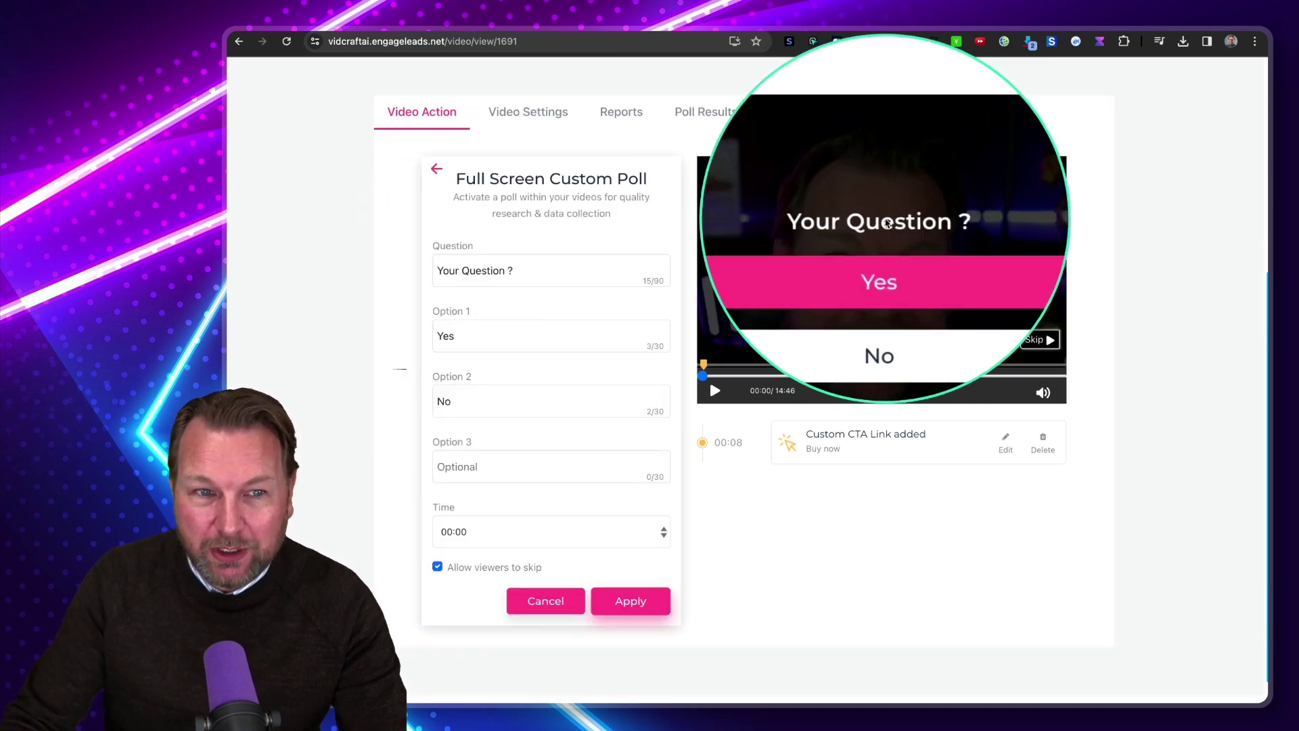
{"action": "left_click", "coordinate": [584, 255]}
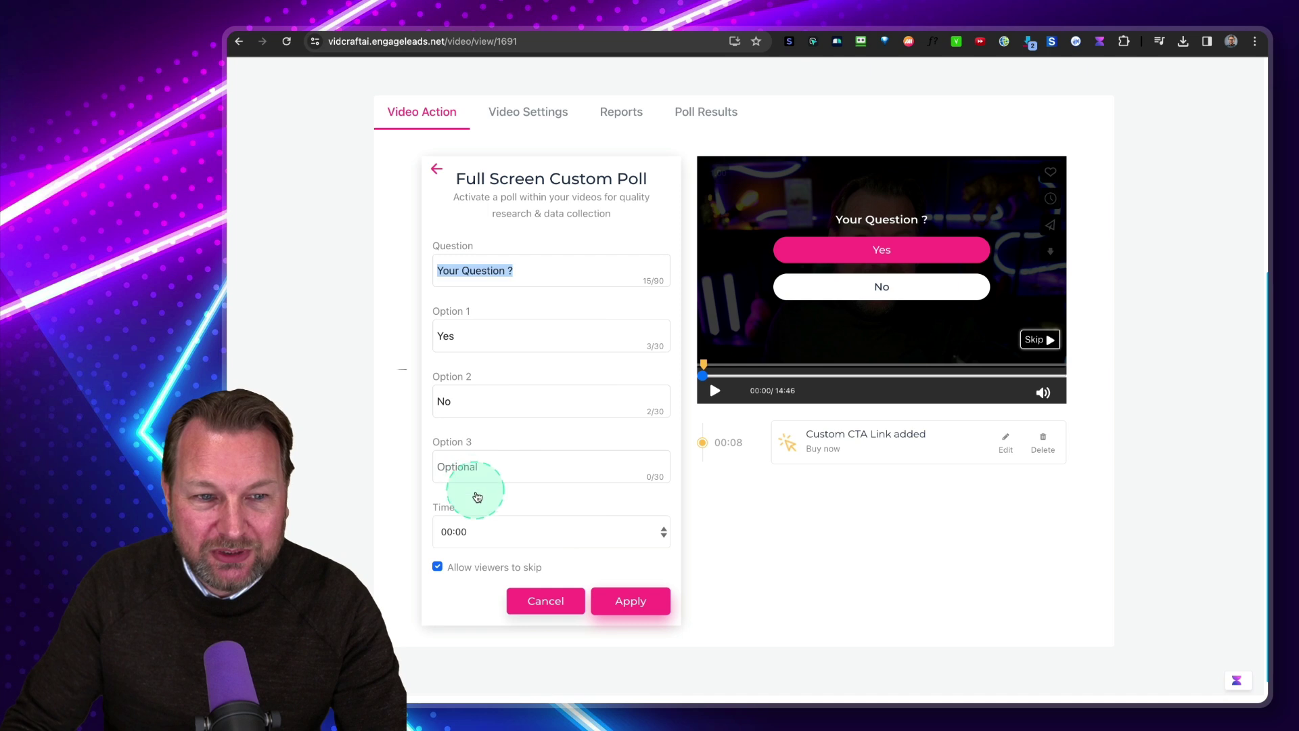
{"action": "scroll", "coordinate": [477, 497], "scroll_direction": "down", "scroll_amount": 1}
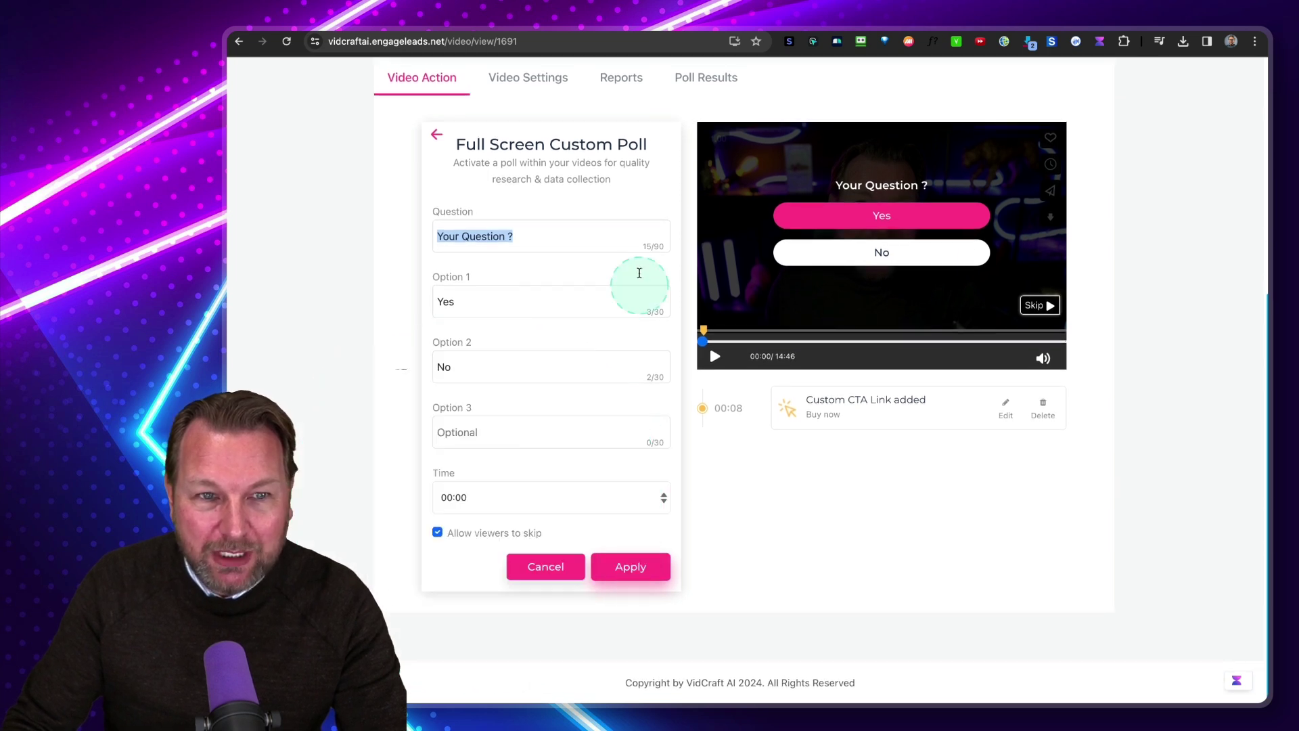
{"action": "scroll", "coordinate": [595, 212], "scroll_direction": "up", "scroll_amount": 2}
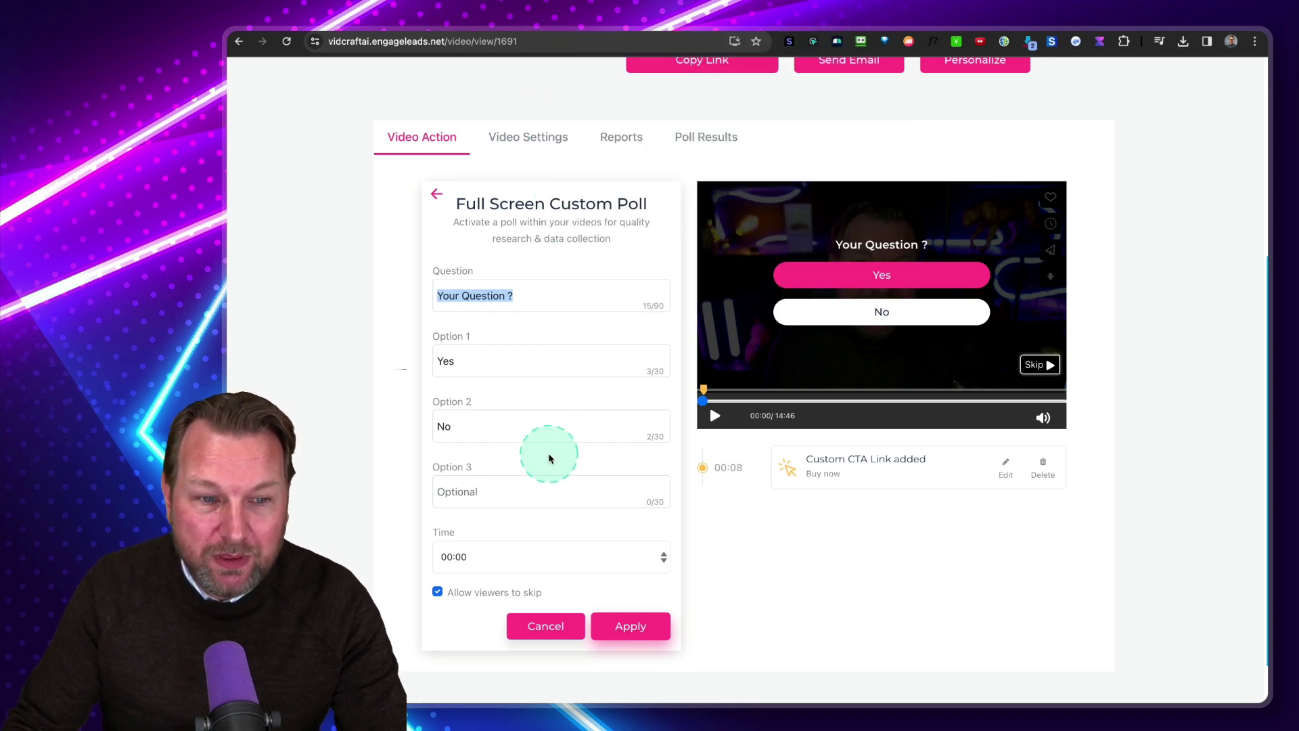
{"action": "scroll", "coordinate": [549, 459], "scroll_direction": "down", "scroll_amount": 2}
{"action": "left_click", "coordinate": [439, 170]}
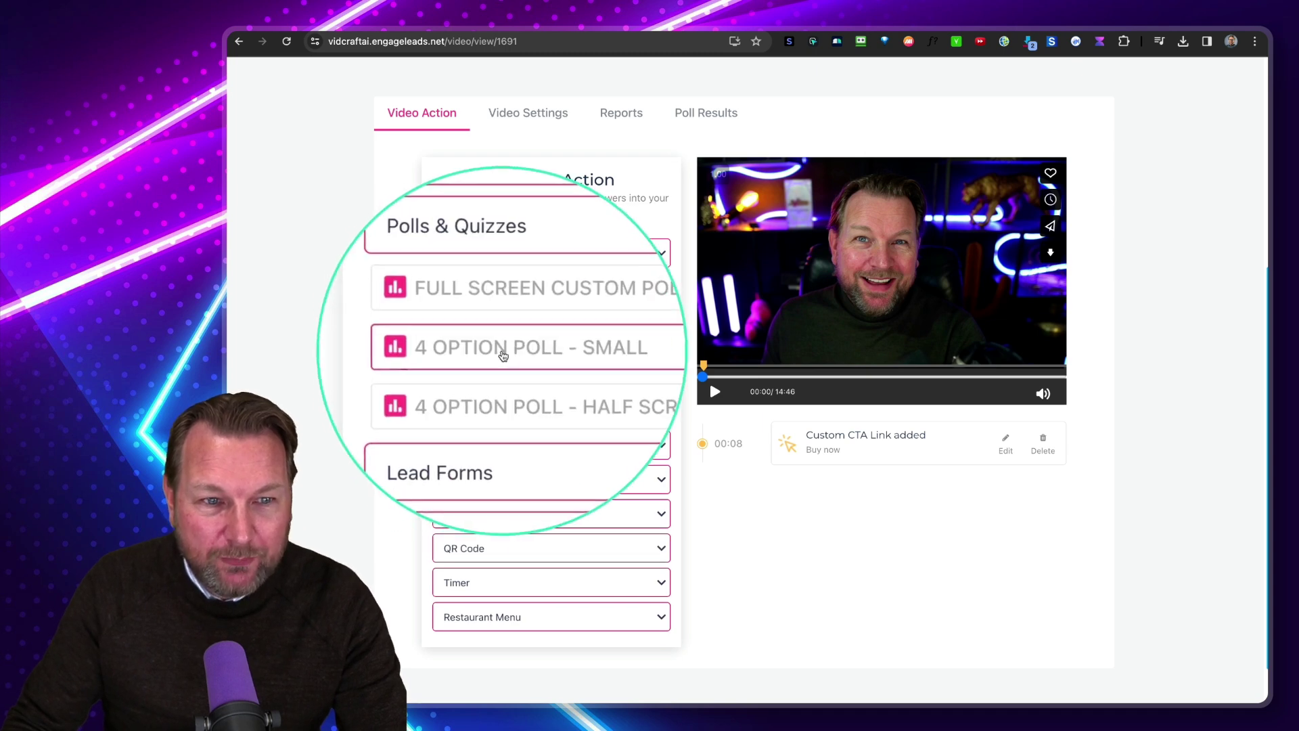
Step: View the small 4-option poll, try the half-screen poll with viewer skipping turned off, and leave both without applying
{"action": "left_click", "coordinate": [518, 349]}
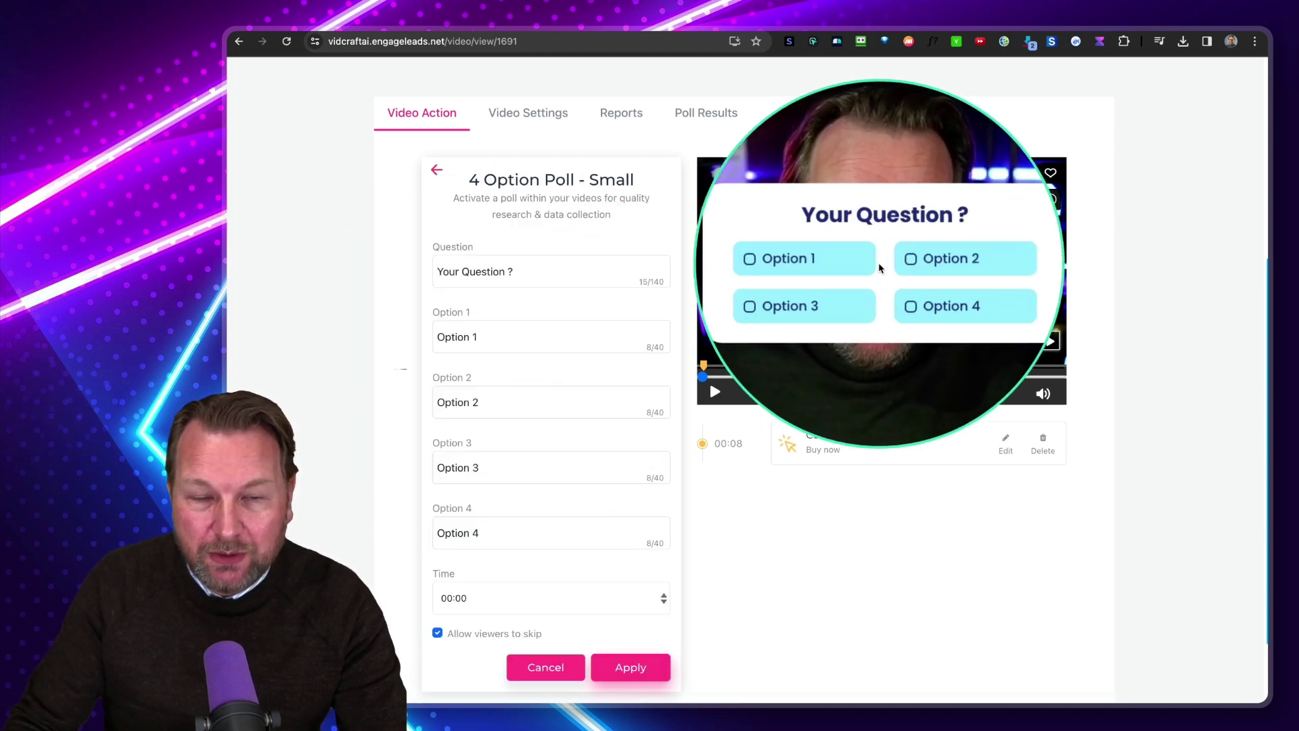
{"action": "left_click", "coordinate": [439, 173]}
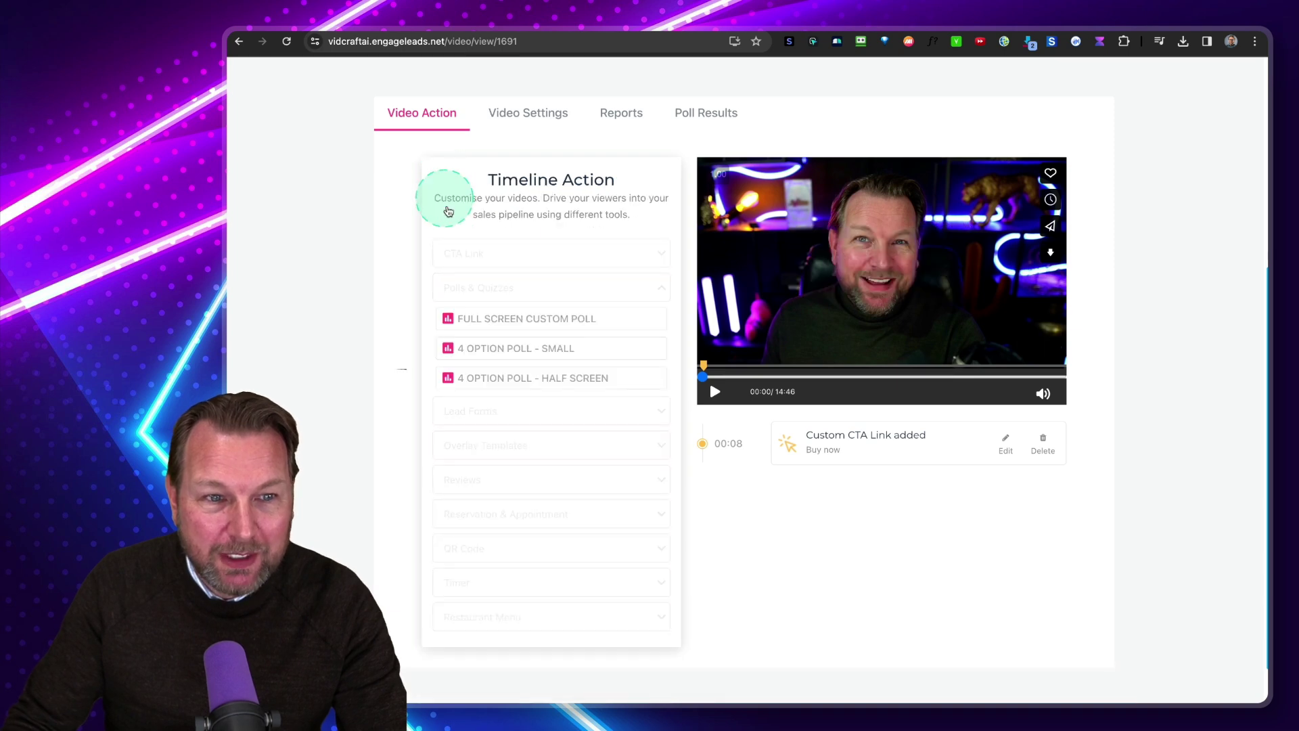
{"action": "left_click", "coordinate": [481, 379]}
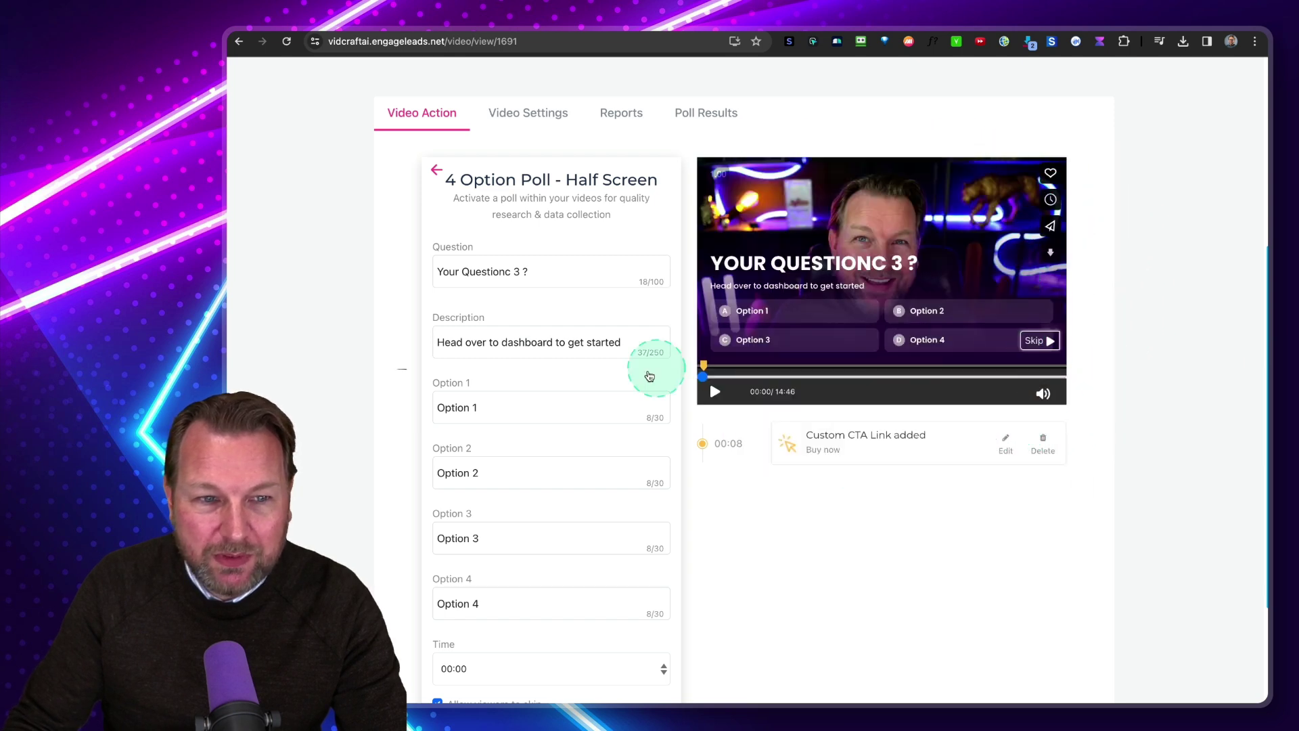
{"action": "scroll", "coordinate": [589, 399], "scroll_direction": "down", "scroll_amount": 3}
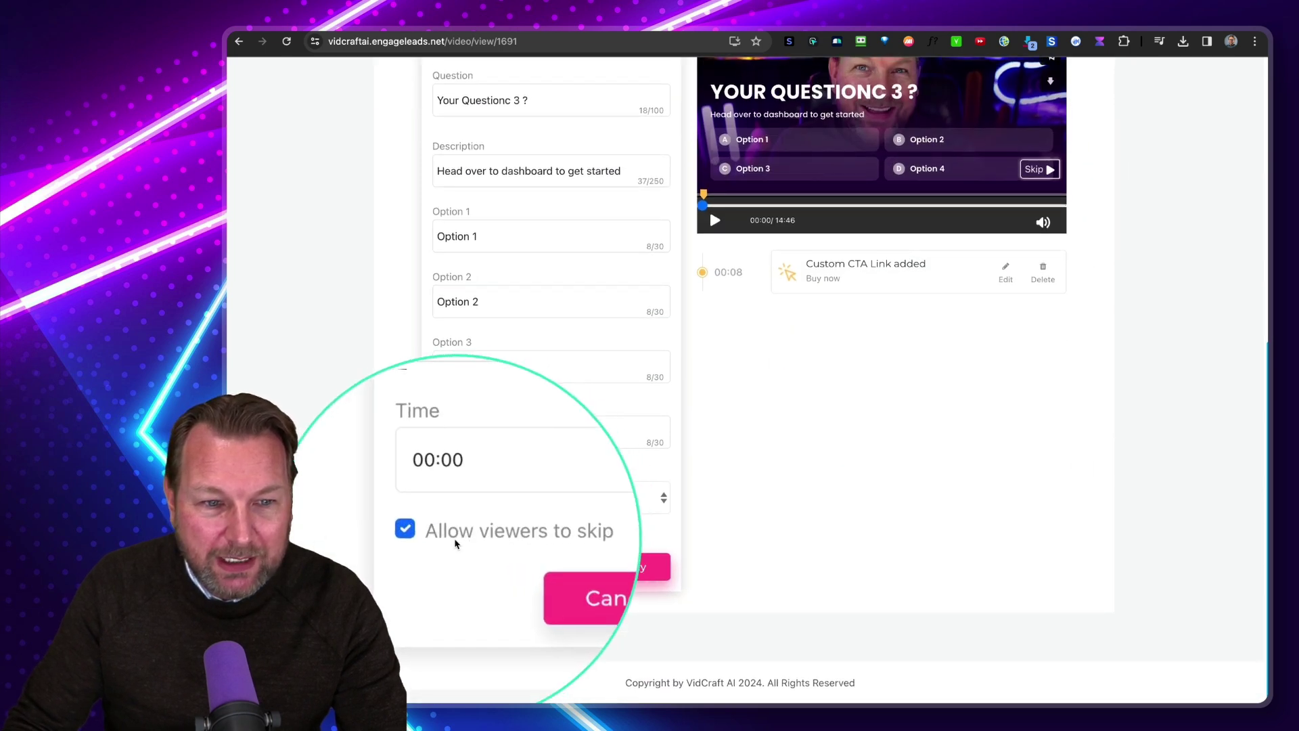
{"action": "left_click", "coordinate": [437, 533]}
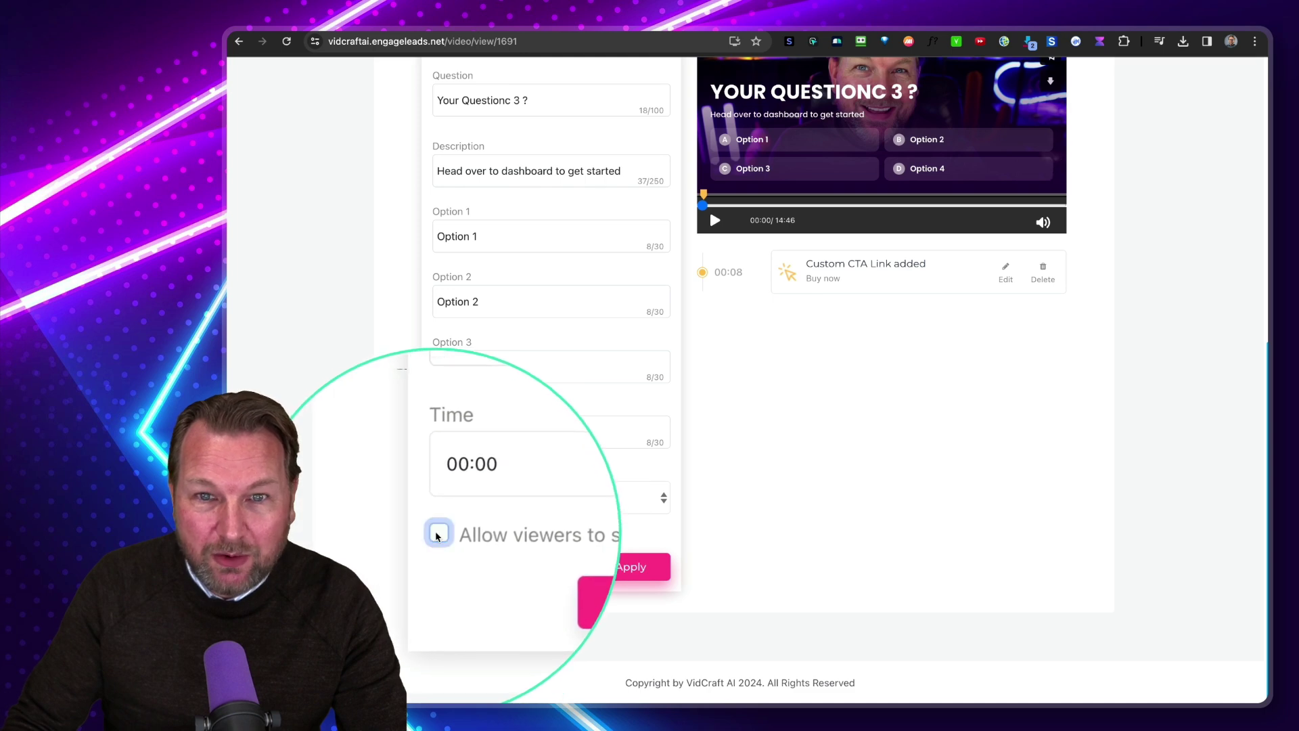
{"action": "left_click", "coordinate": [546, 566]}
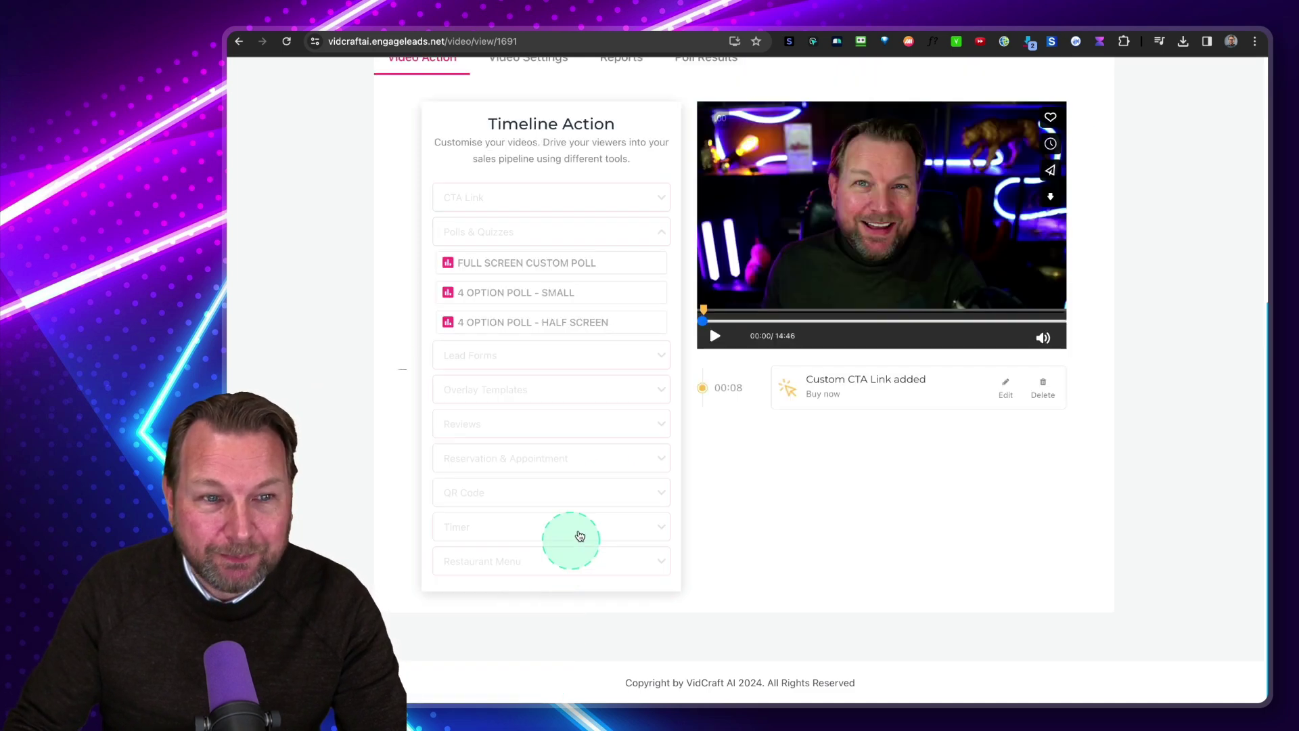
Step: Browse the Lead Forms actions, examine the Trigger Reel Form's preview, text, button colour and skip settings, and leave it without applying
{"action": "left_click", "coordinate": [550, 356]}
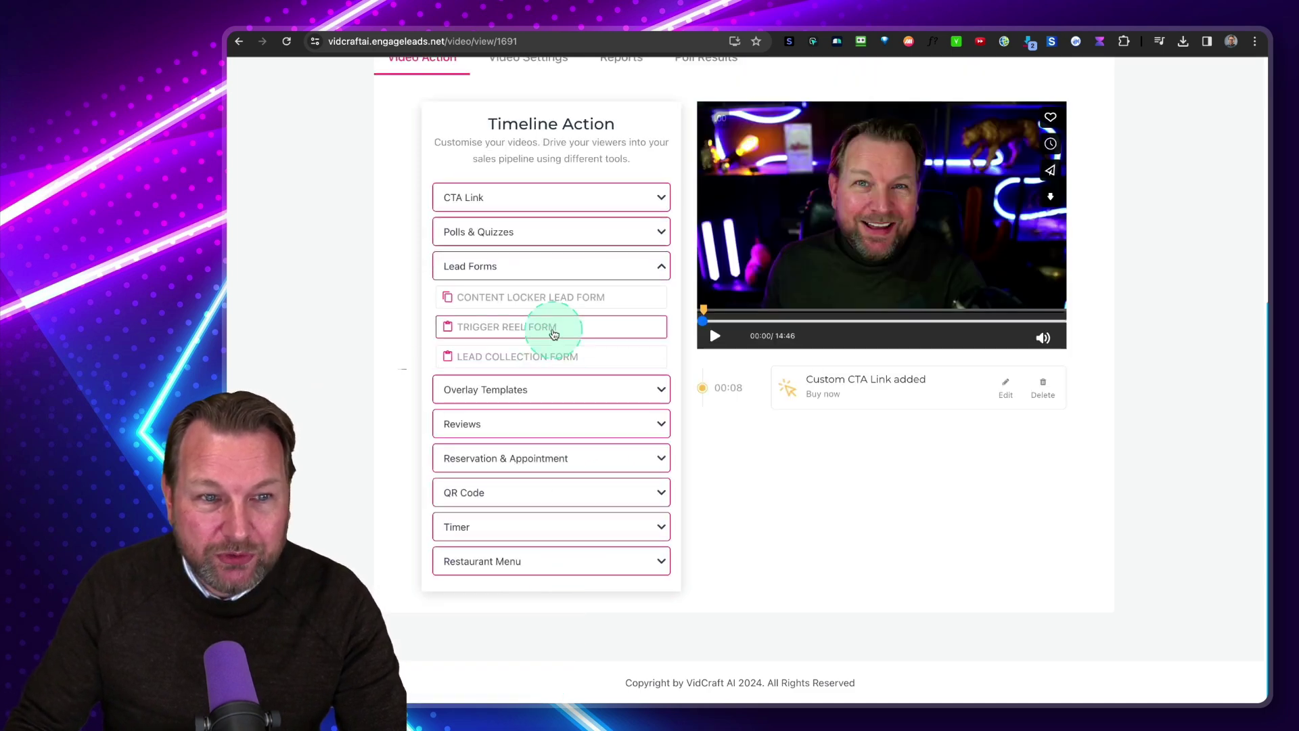
{"action": "left_click", "coordinate": [533, 298]}
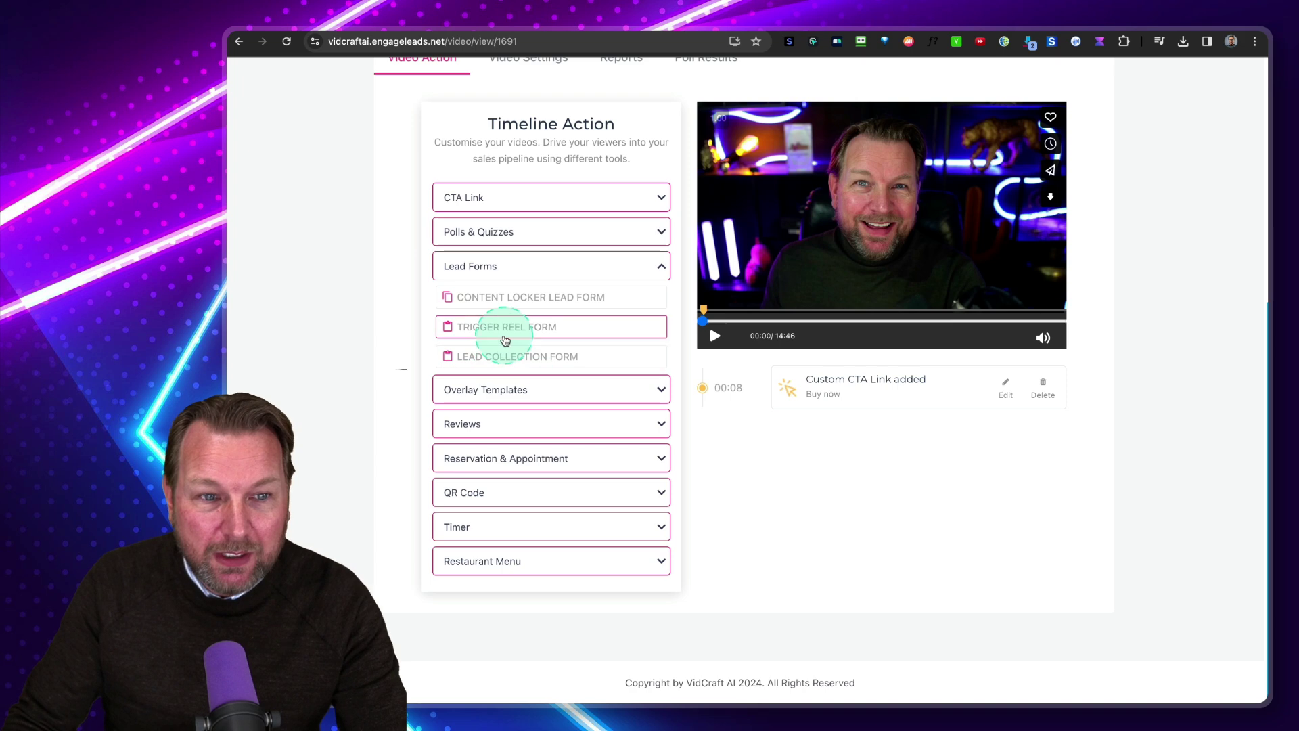
{"action": "left_click", "coordinate": [505, 338]}
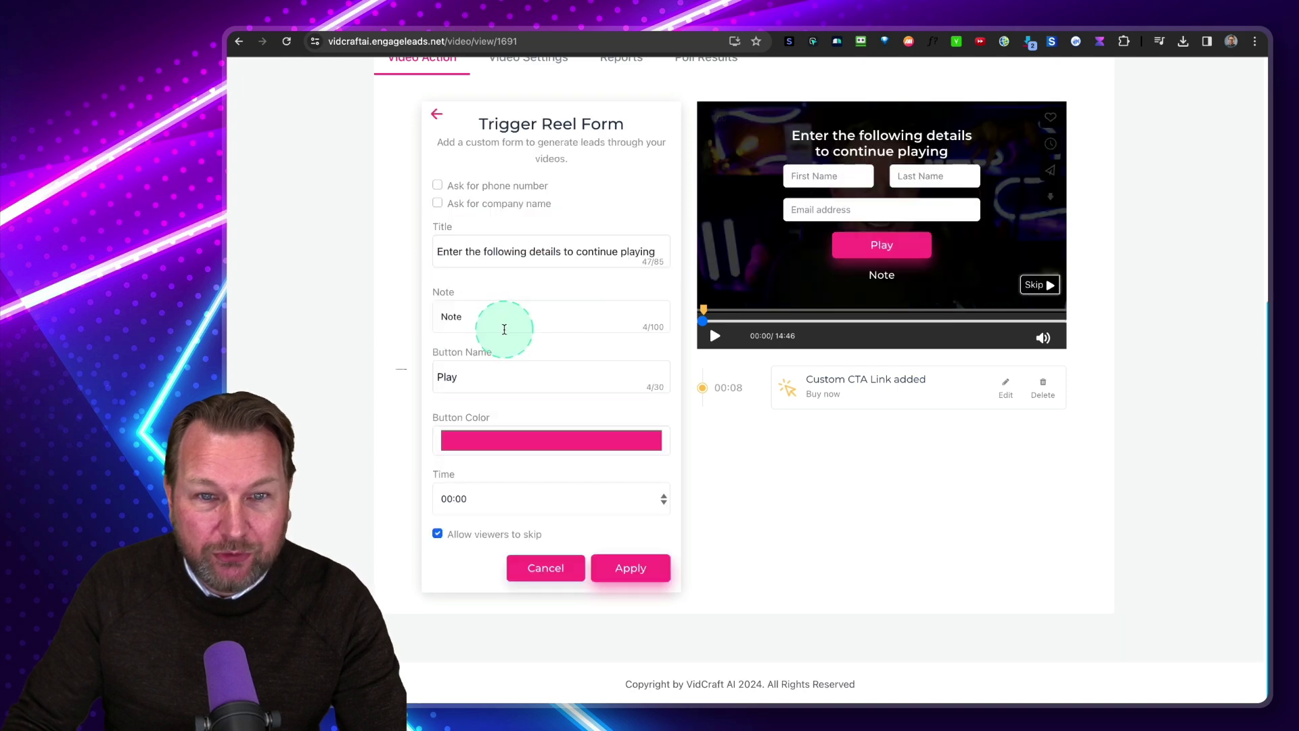
{"action": "left_click", "coordinate": [884, 222]}
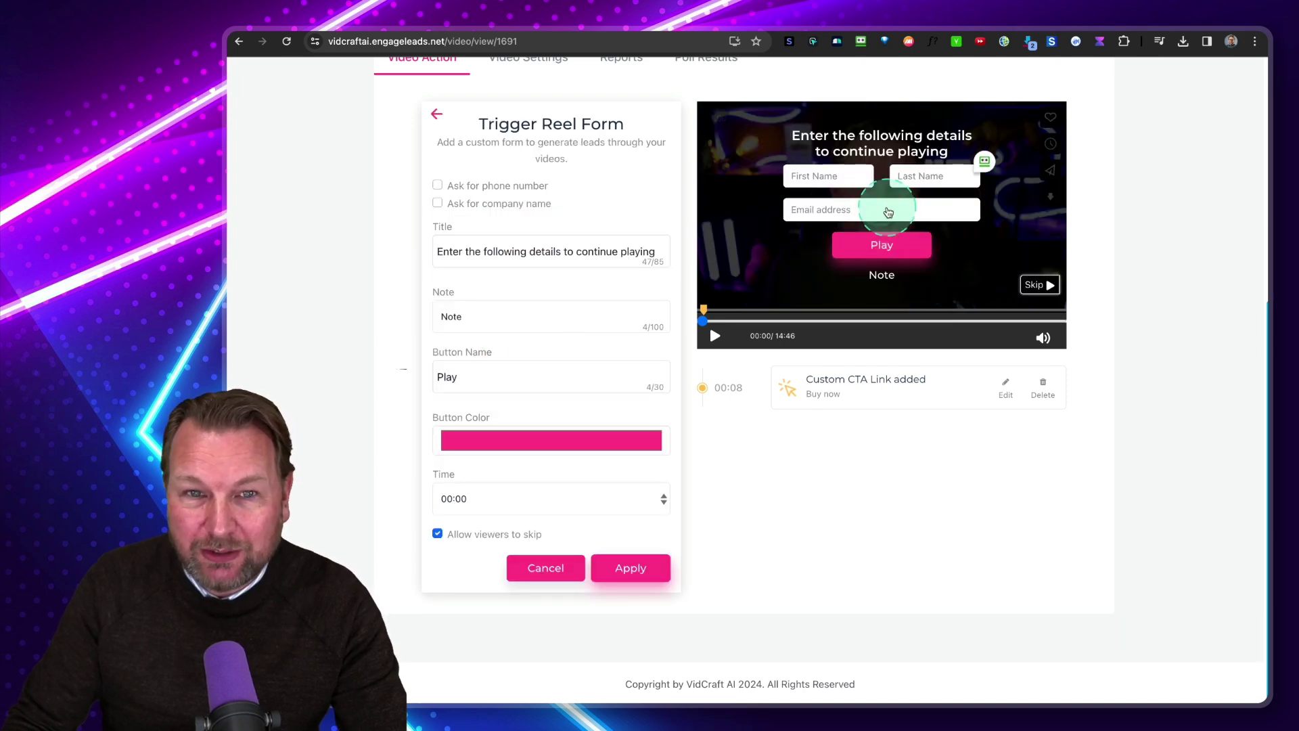
{"action": "left_click", "coordinate": [518, 446]}
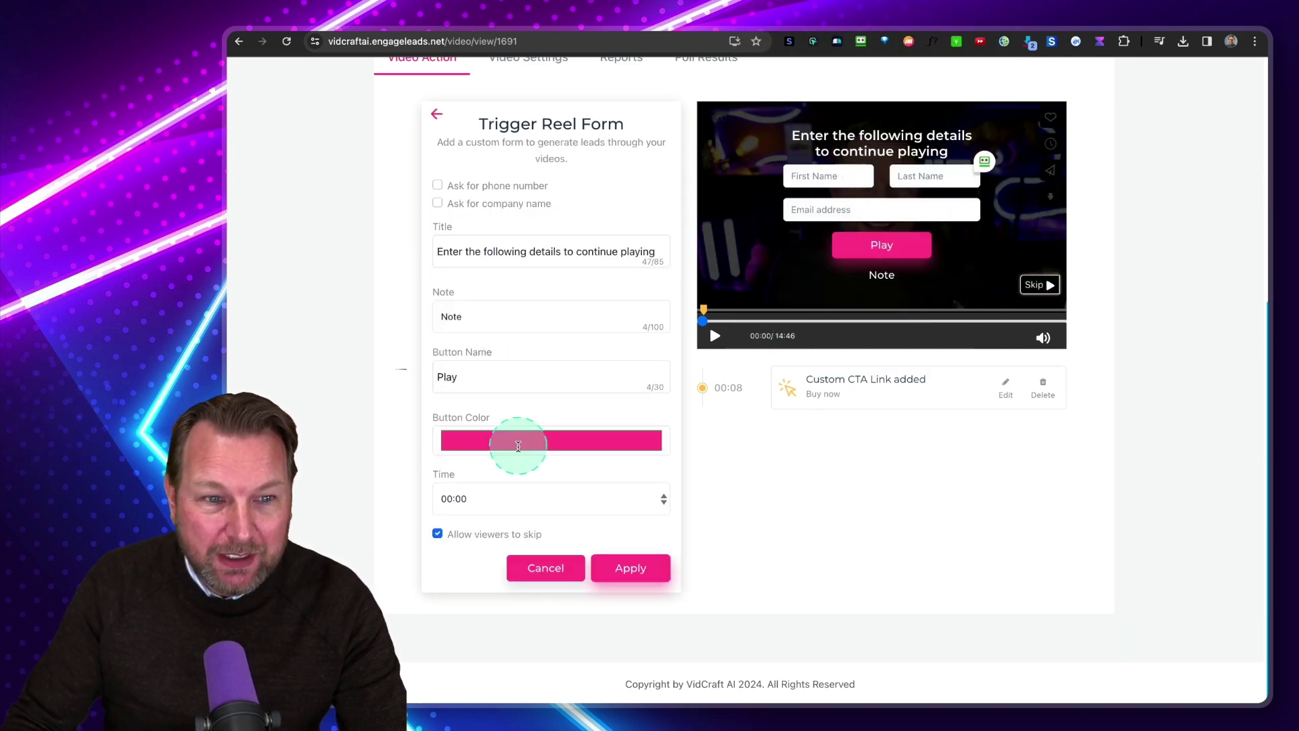
{"action": "left_click", "coordinate": [539, 568]}
Step: Examine the Lead Collection Form's preview, title, note, terms, button, time and skip settings, and return to the action list
{"action": "left_click", "coordinate": [507, 359]}
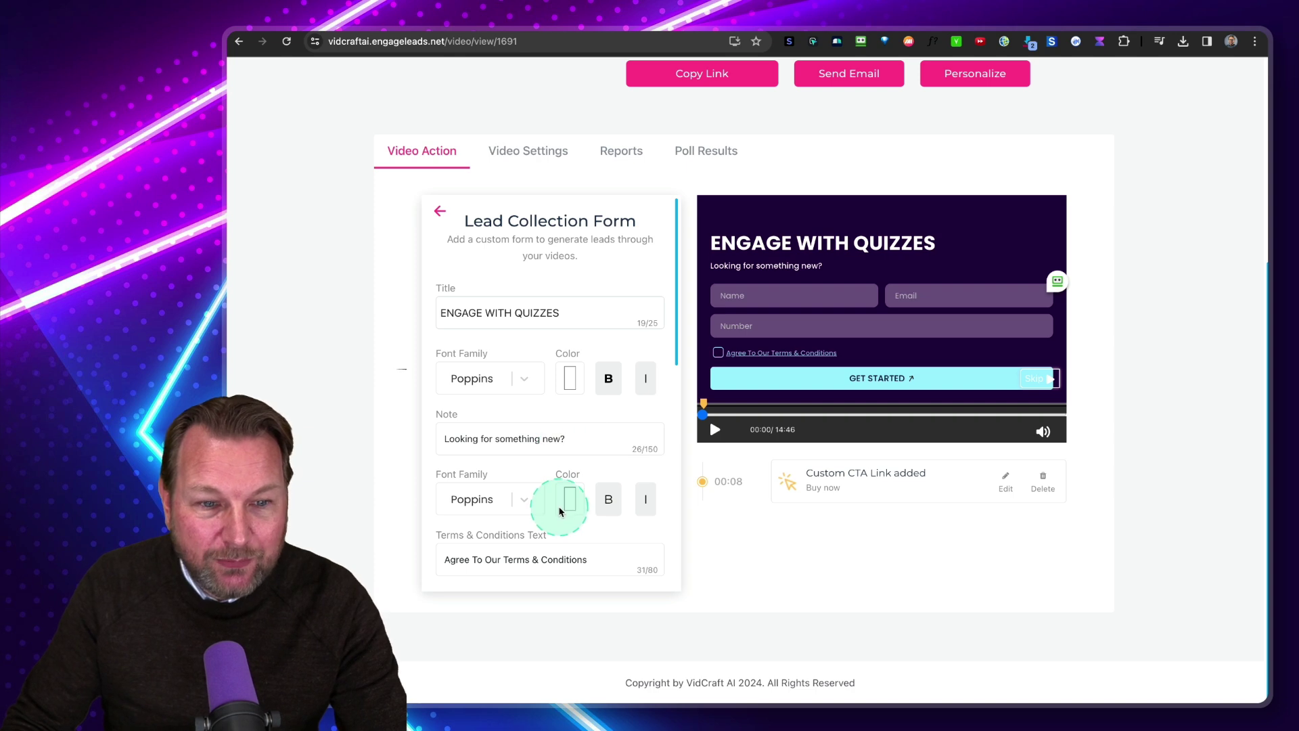
{"action": "scroll", "coordinate": [560, 510], "scroll_direction": "down", "scroll_amount": 10}
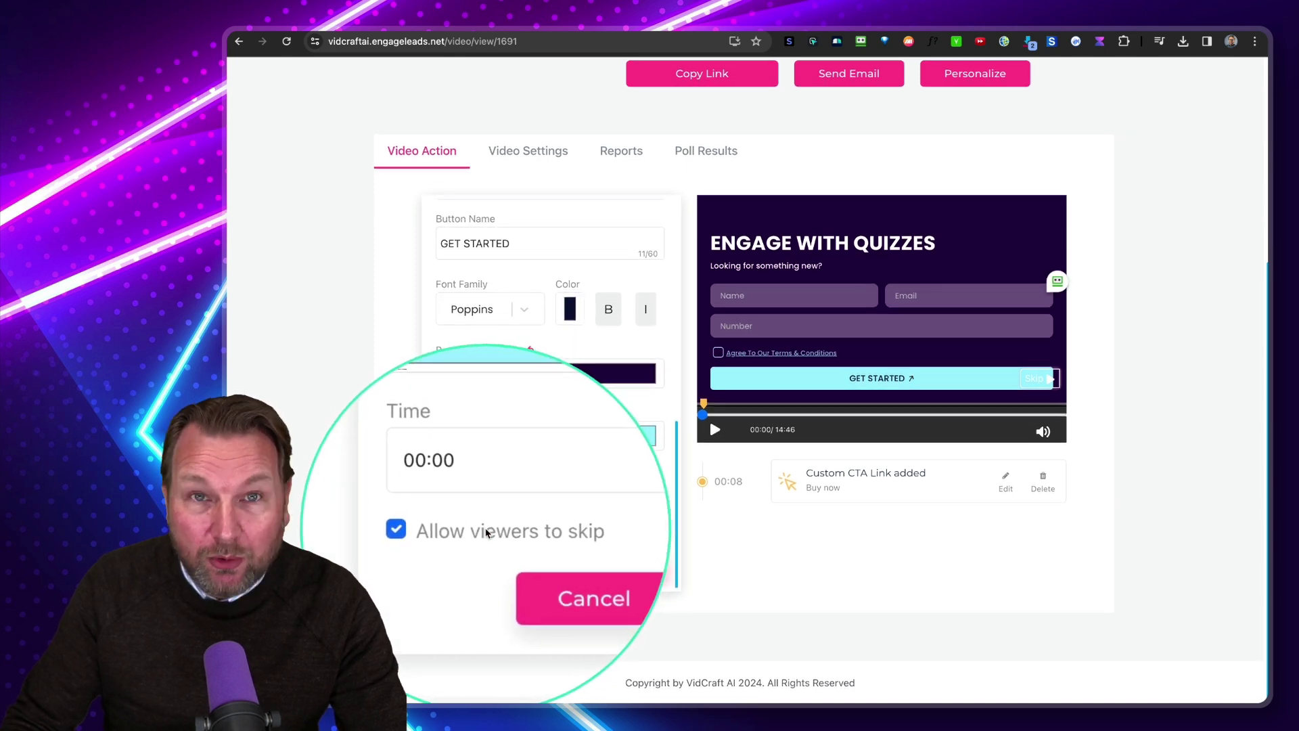
{"action": "left_click", "coordinate": [531, 566]}
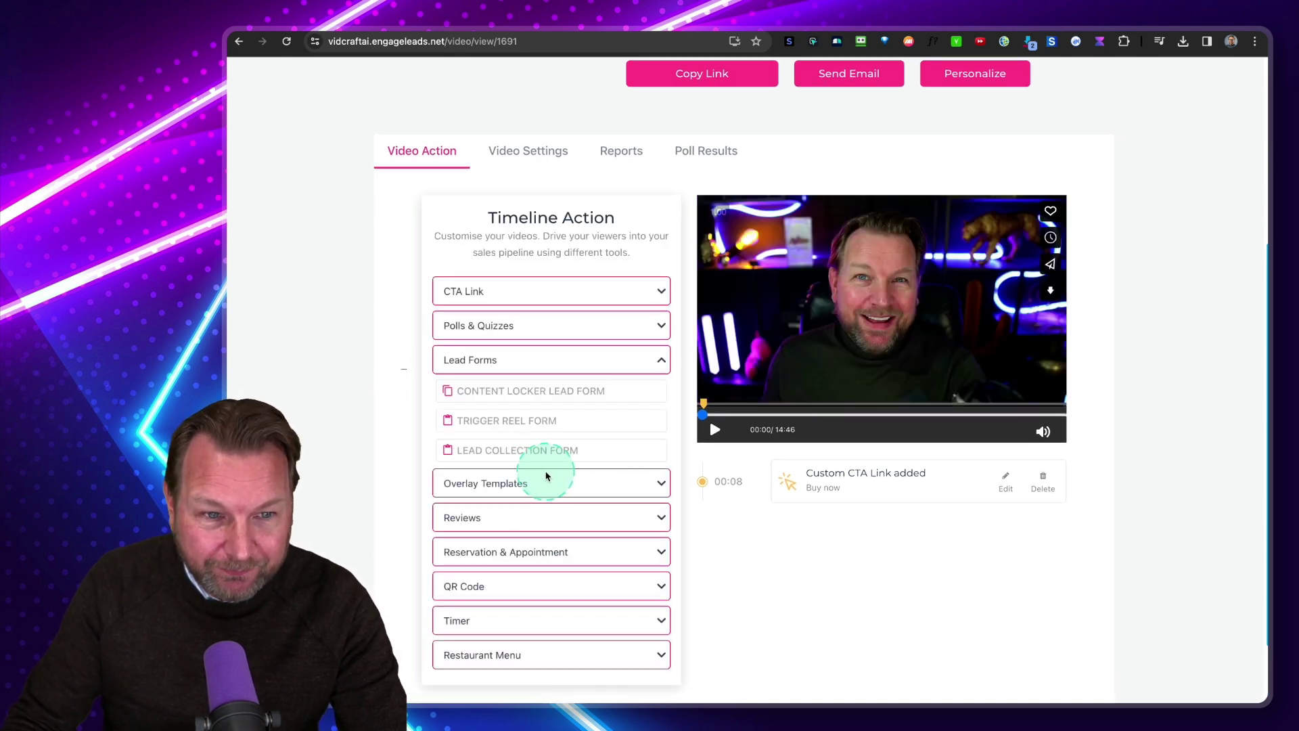
Step: Preview lower third Template 3 from the Overlay Templates with its text, font, colour and time settings, and leave it without applying
{"action": "left_click", "coordinate": [547, 477]}
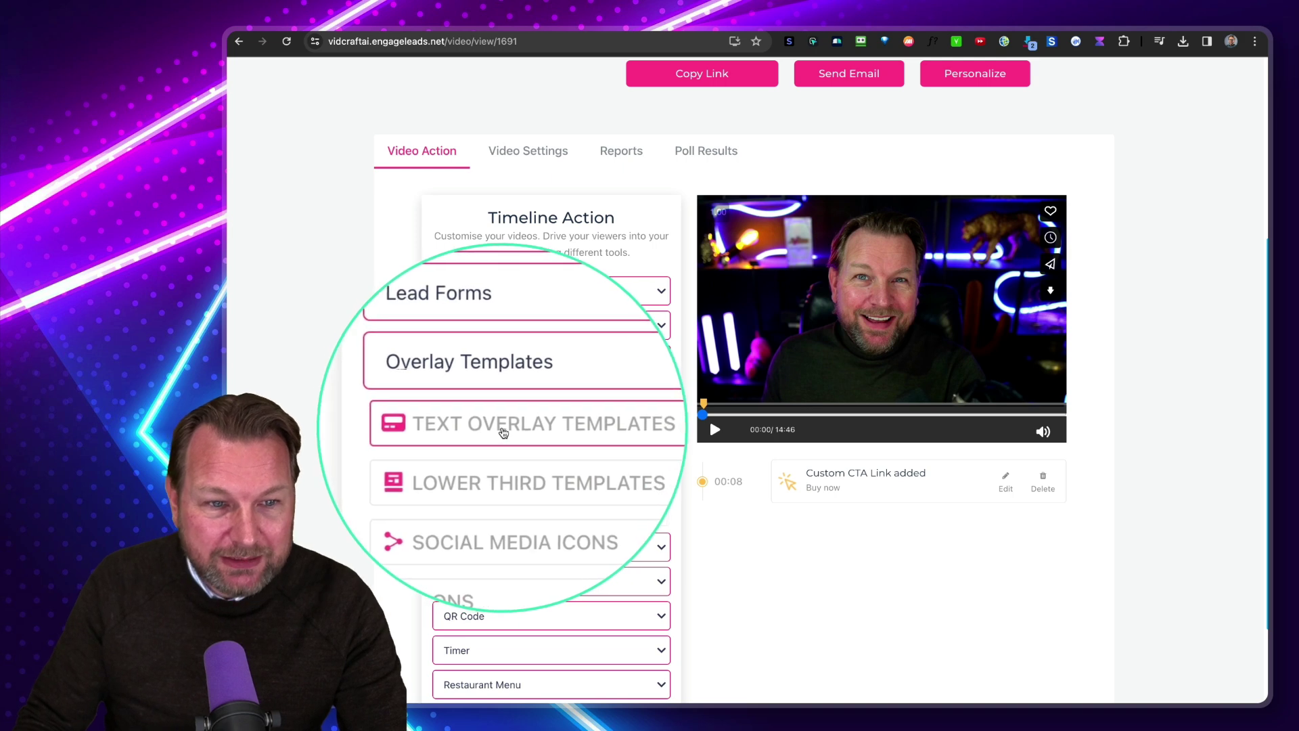
{"action": "left_click", "coordinate": [509, 504]}
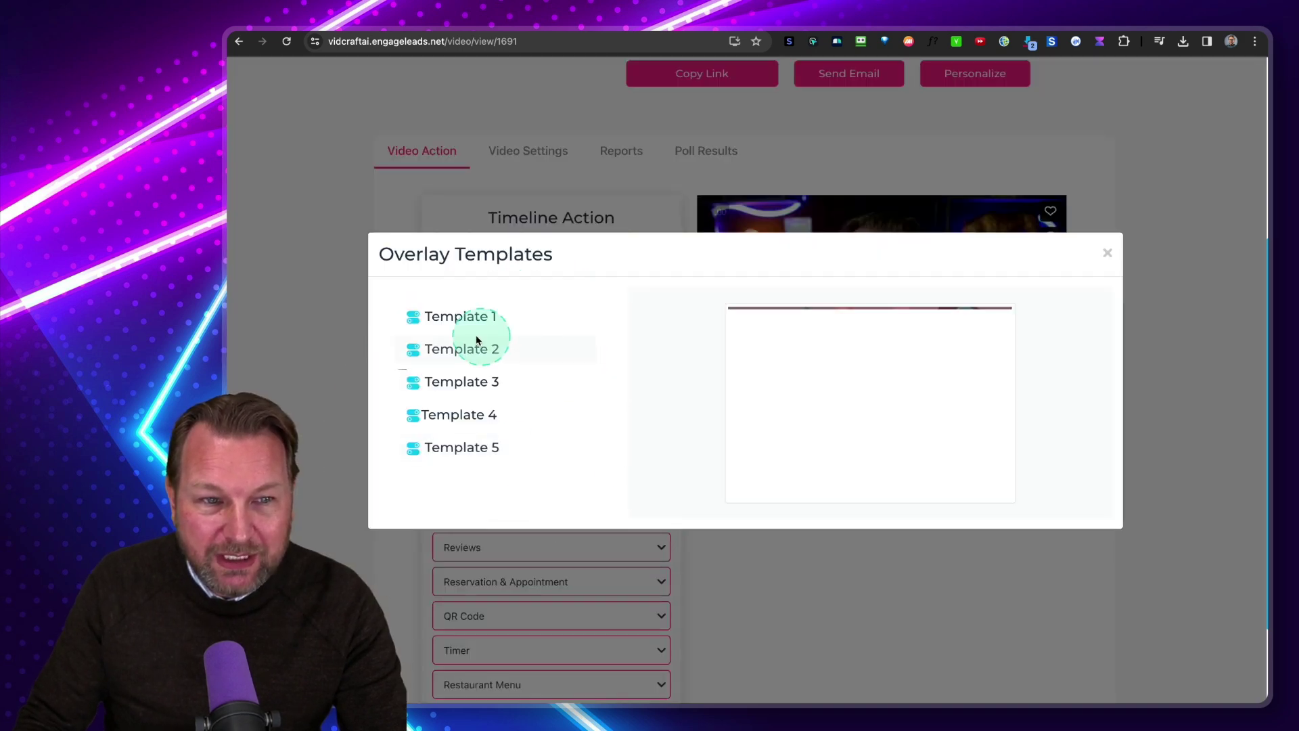
{"action": "left_click", "coordinate": [453, 380]}
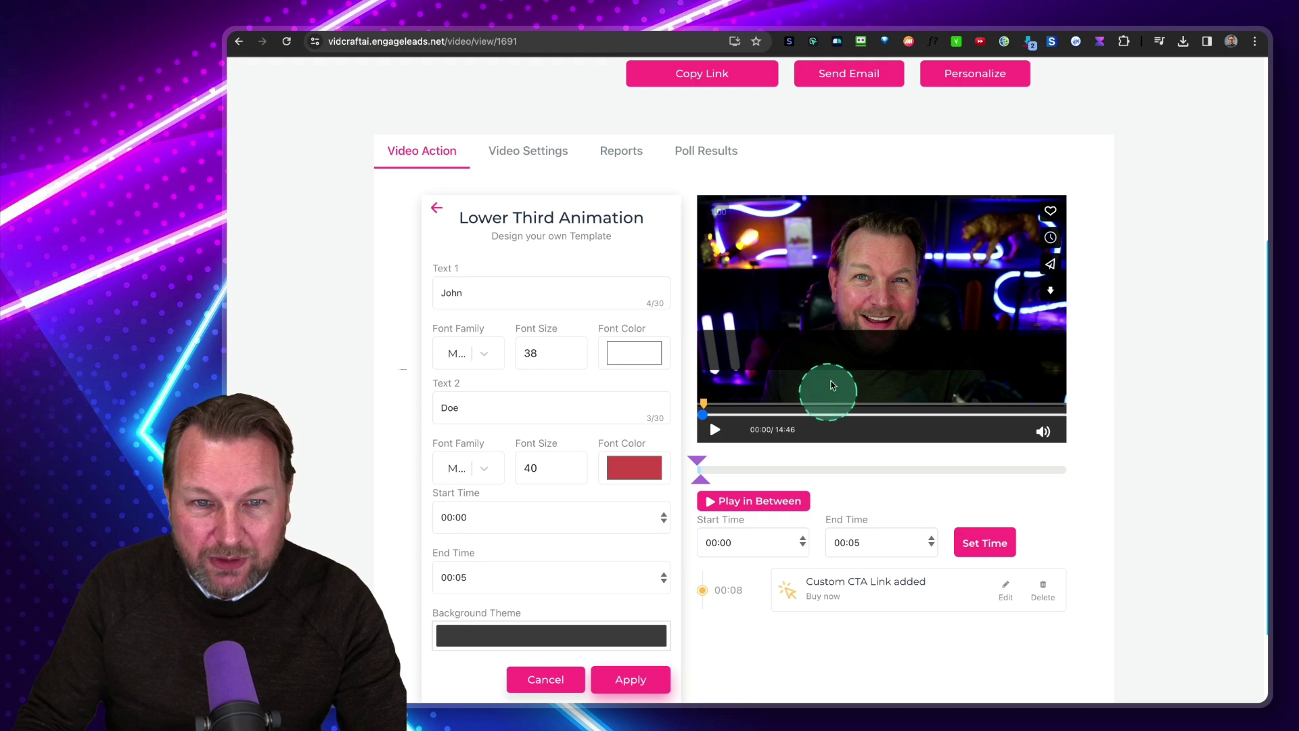
{"action": "scroll", "coordinate": [574, 586], "scroll_direction": "down", "scroll_amount": 3}
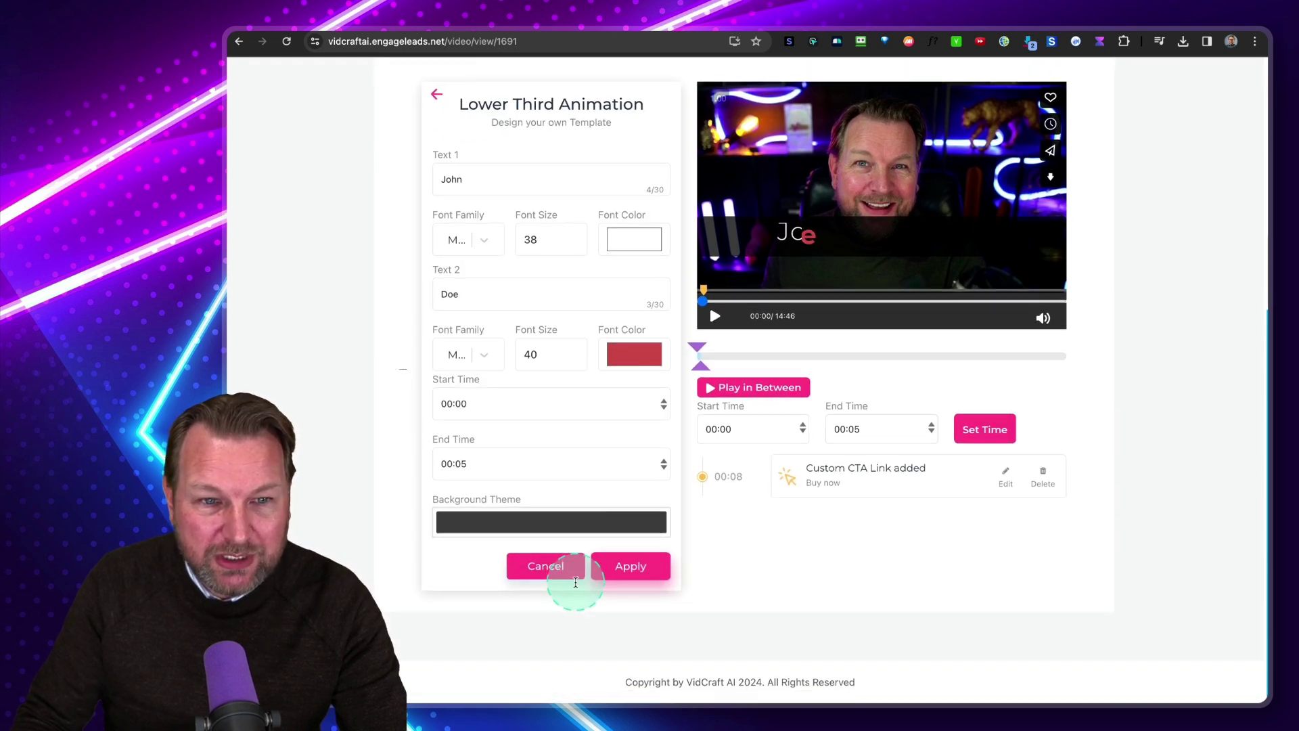
{"action": "left_click", "coordinate": [555, 567]}
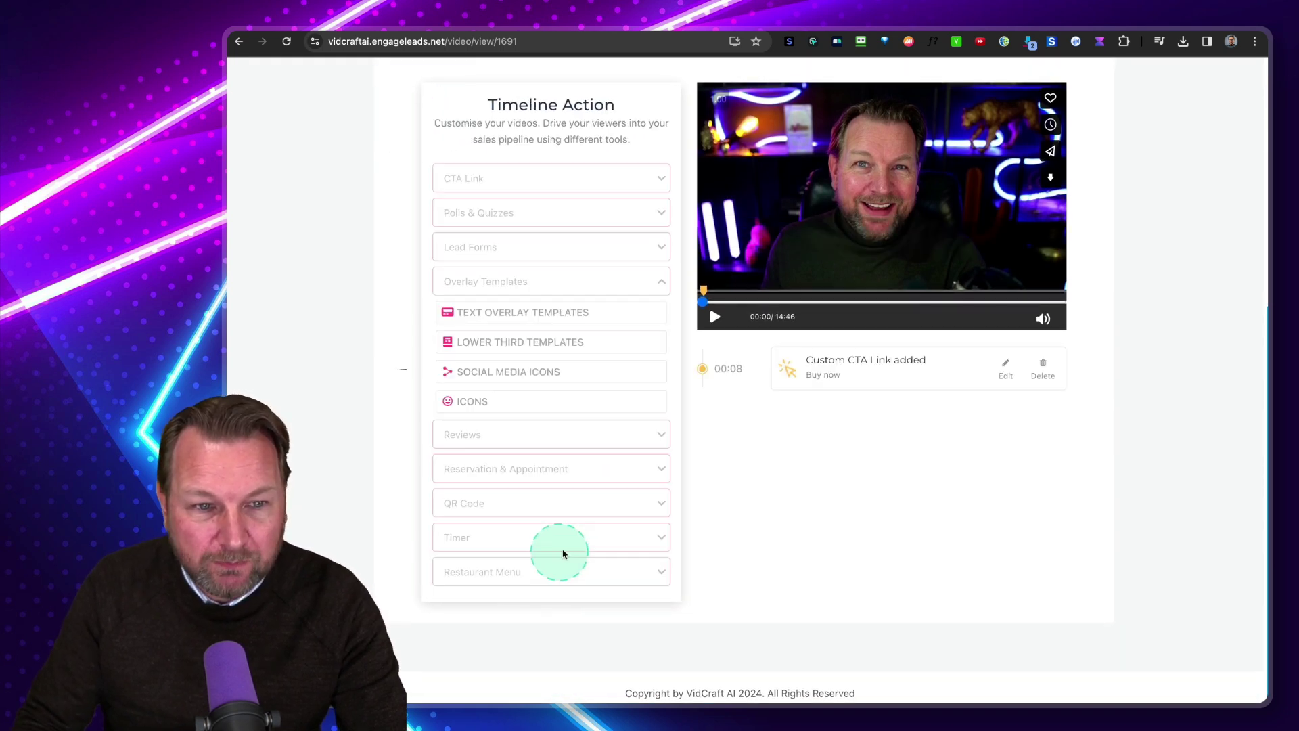
Step: Preview Social Media Designs 1 to 4 from the Overlay Templates' social media icons and close the templates without applying one
{"action": "left_click", "coordinate": [523, 374]}
{"action": "left_click", "coordinate": [535, 344]}
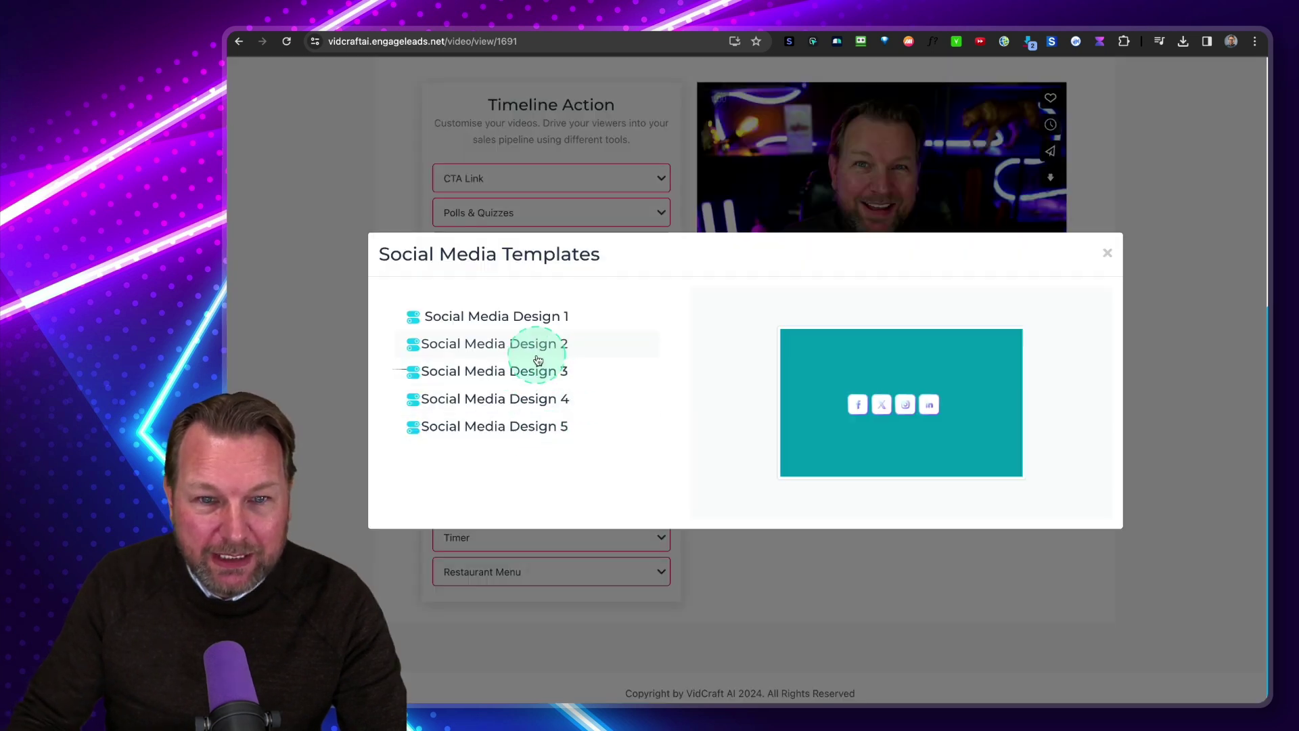
{"action": "left_click", "coordinate": [524, 322]}
{"action": "left_click", "coordinate": [518, 367]}
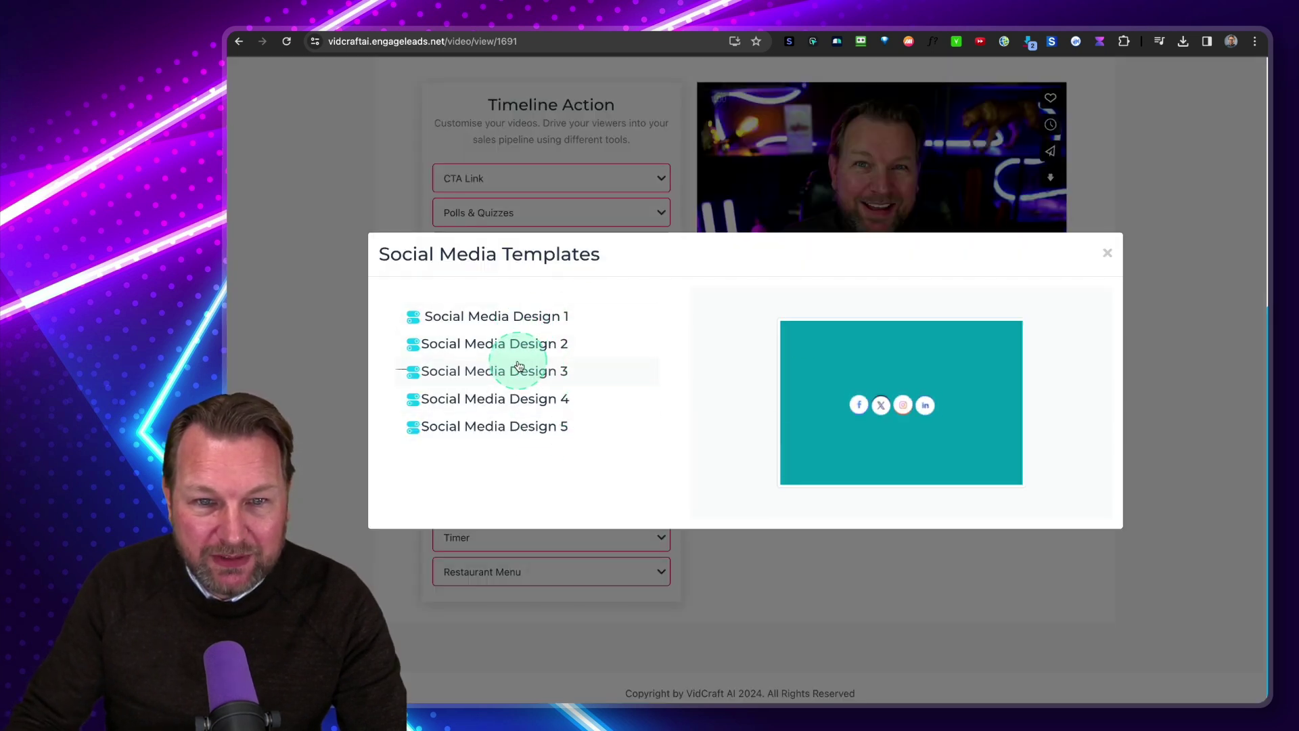
{"action": "left_click", "coordinate": [509, 411]}
{"action": "left_click", "coordinate": [1108, 254]}
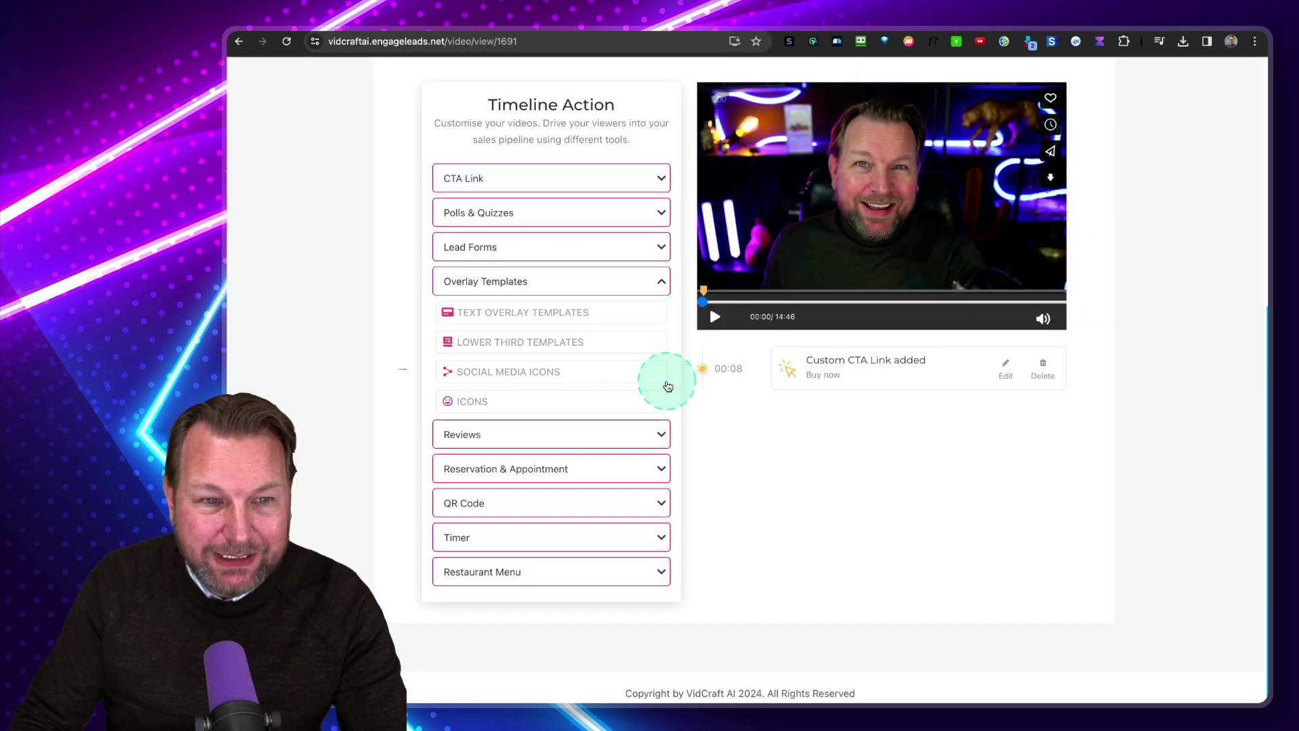
Step: View the emoji set of the Icons overlay and return to the action list without adding an icon
{"action": "left_click", "coordinate": [487, 400]}
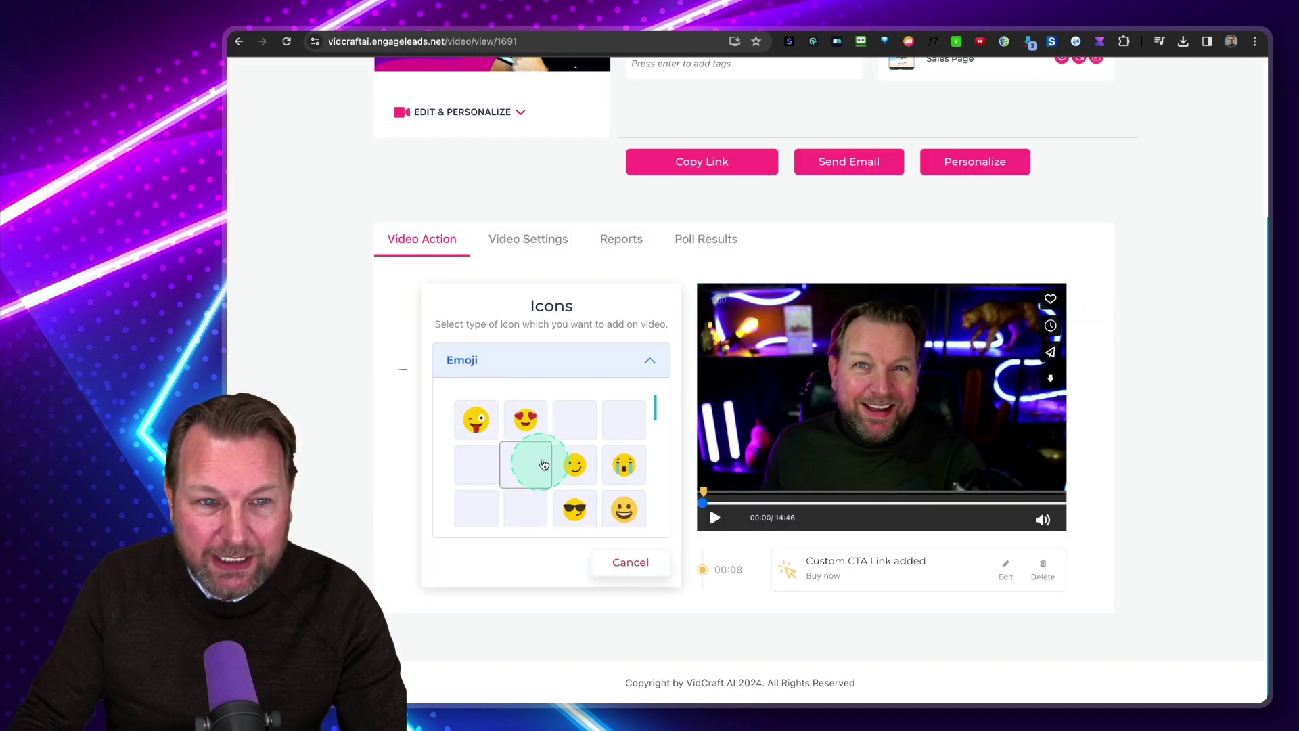
{"action": "left_click", "coordinate": [619, 561]}
{"action": "scroll", "coordinate": [537, 519], "scroll_direction": "down", "scroll_amount": 2}
{"action": "scroll", "coordinate": [537, 520], "scroll_direction": "down", "scroll_amount": 2}
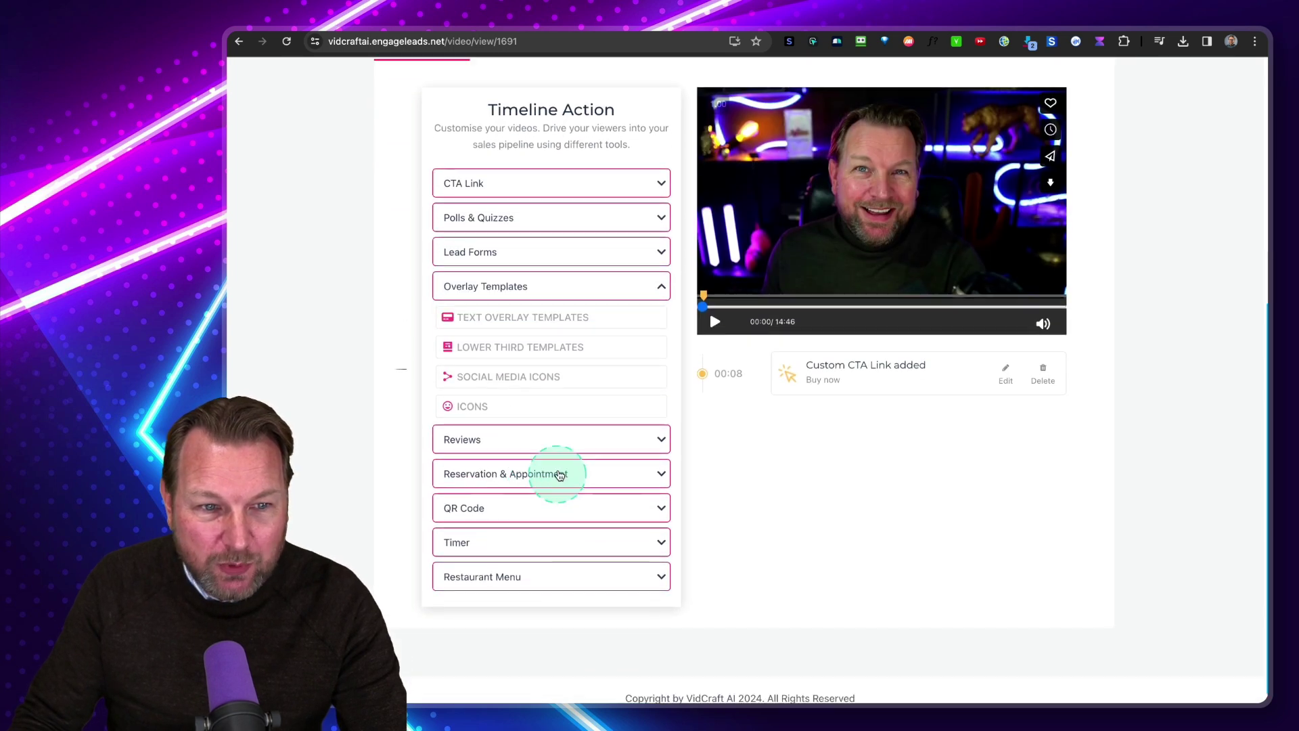
Step: Try the Google Review Badge lower on the video, view it full screen, and leave it without applying
{"action": "left_click", "coordinate": [557, 437]}
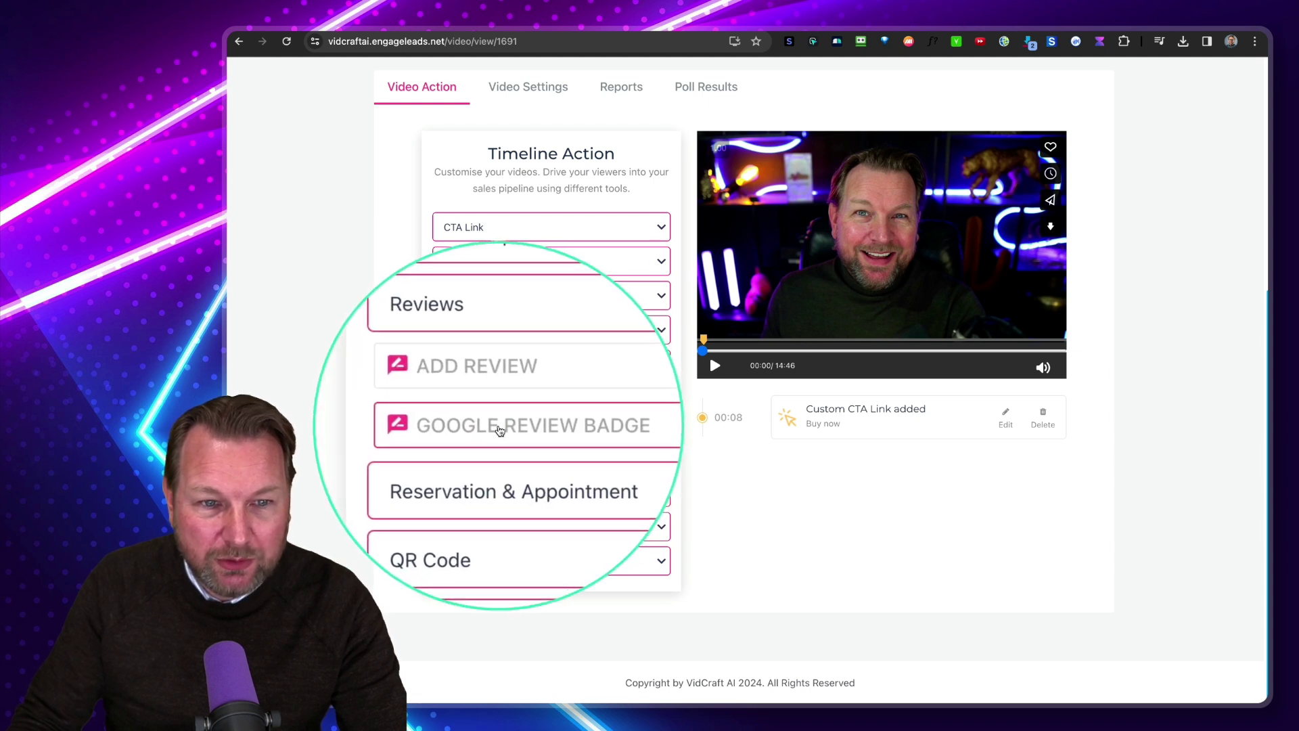
{"action": "left_click", "coordinate": [506, 425]}
{"action": "left_click", "coordinate": [865, 310]}
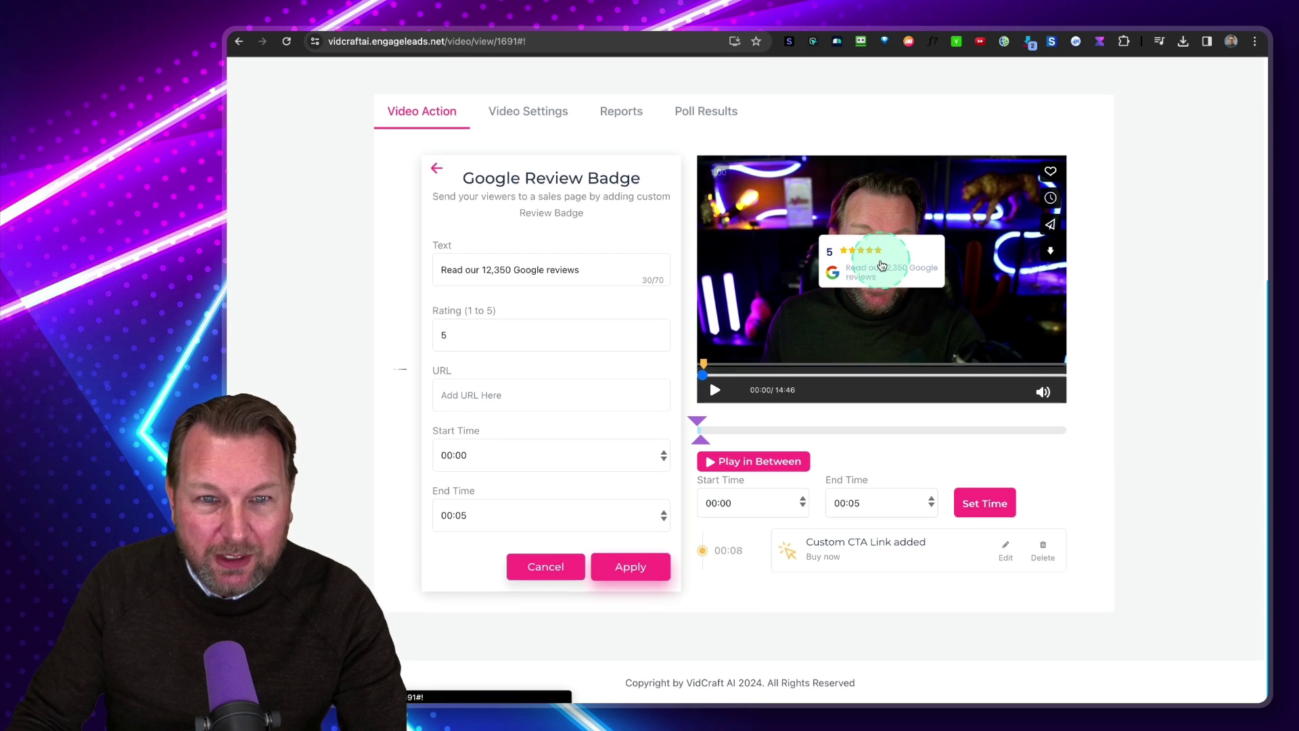
{"action": "left_click_drag", "start_coordinate": [882, 266], "coordinate": [810, 310]}
{"action": "double_click", "coordinate": [764, 277]}
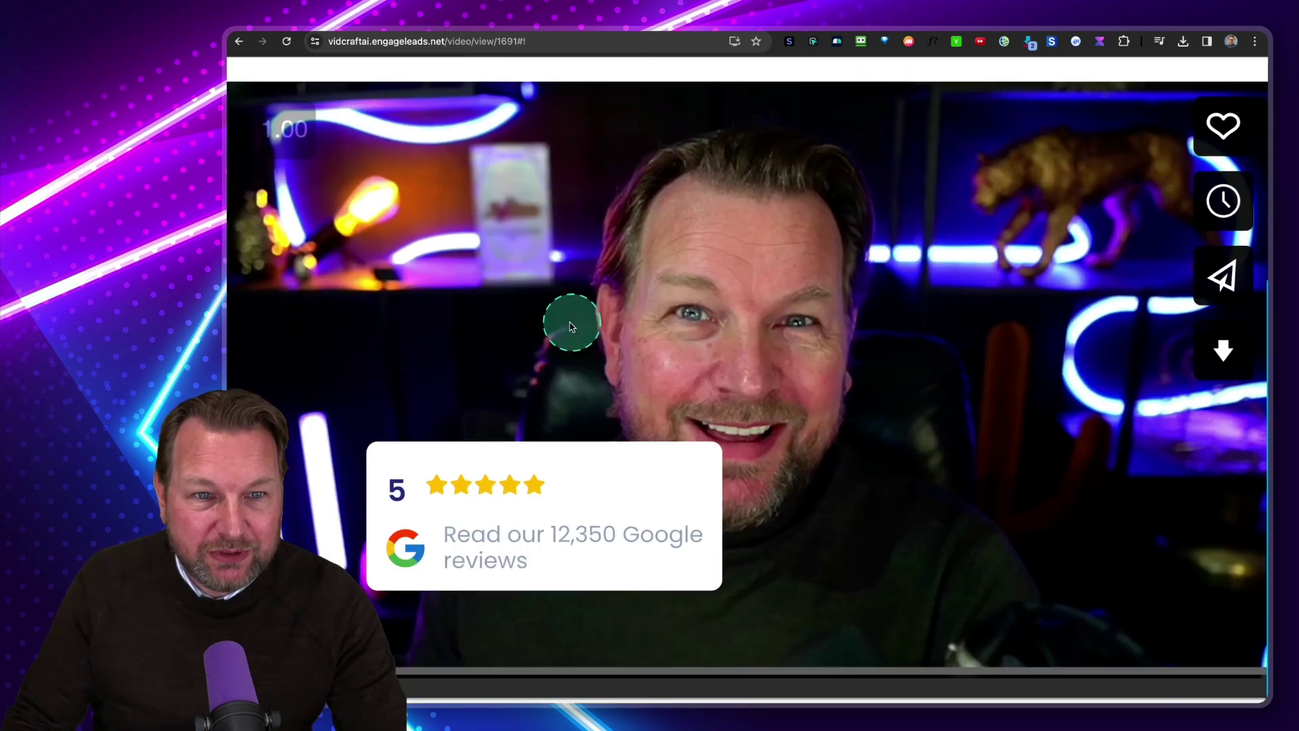
{"action": "double_click", "coordinate": [779, 371]}
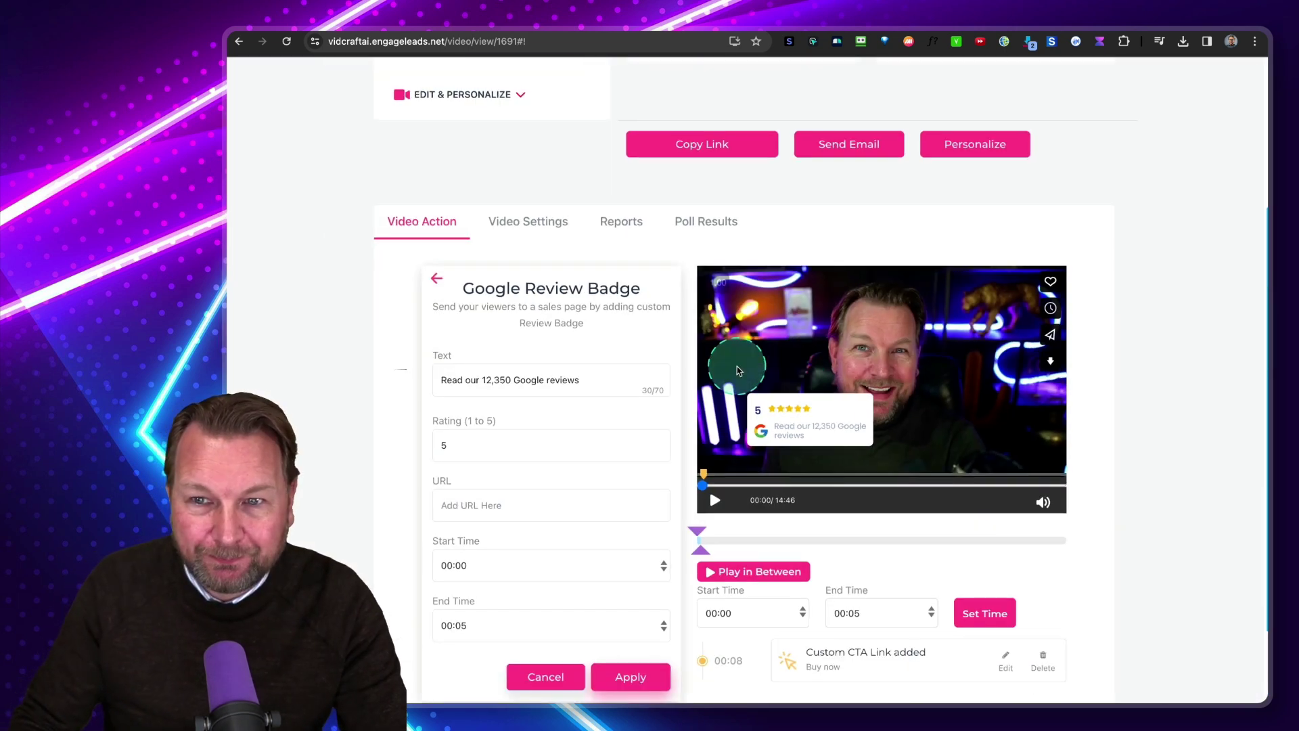
{"action": "scroll", "coordinate": [531, 390], "scroll_direction": "down", "scroll_amount": 3}
{"action": "left_click", "coordinate": [506, 394]}
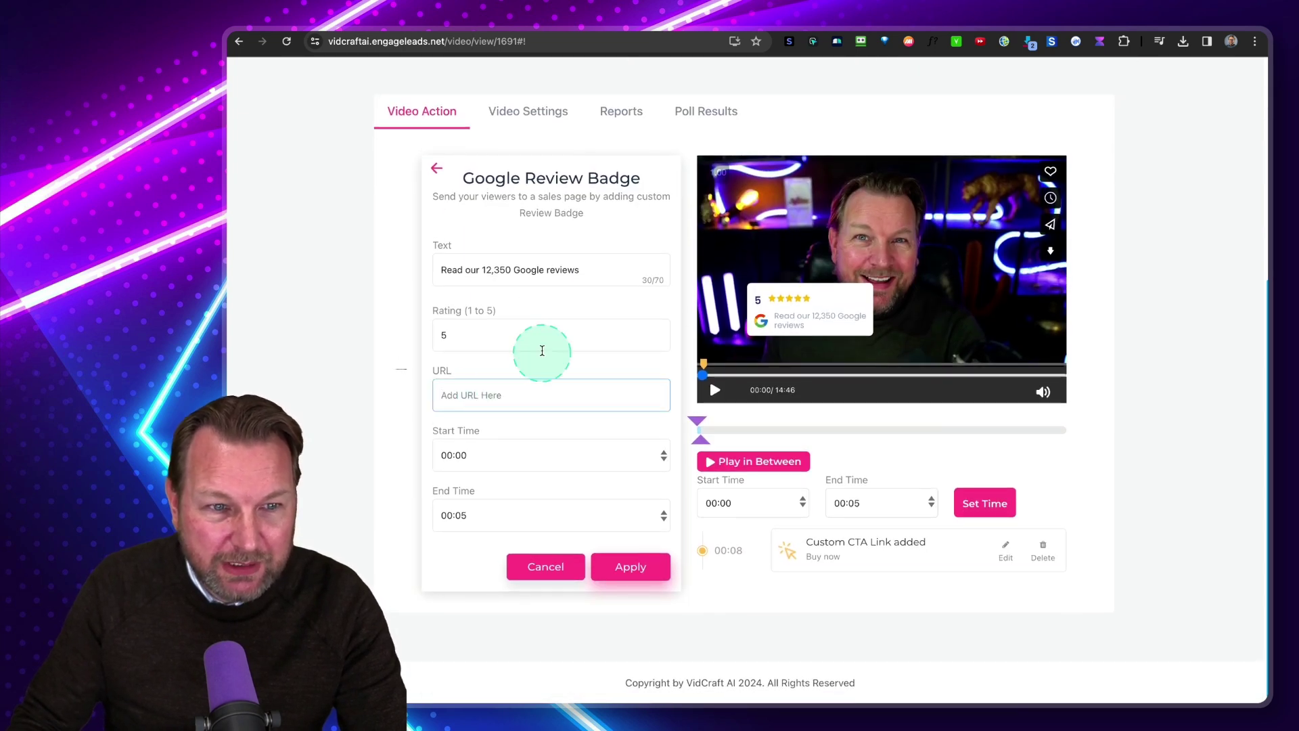
{"action": "left_click", "coordinate": [545, 566]}
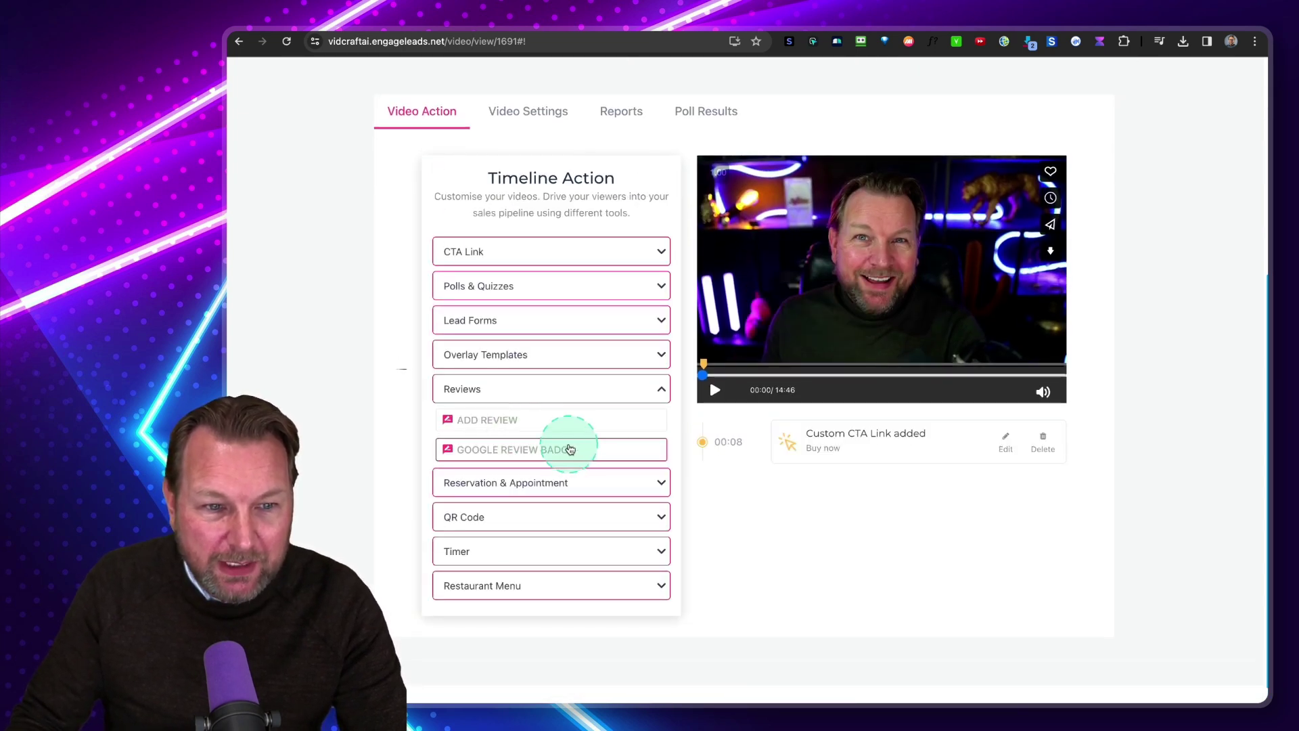
Step: Search Google reviews for the business "Restaurant" in New York and close the Add Review dialog without adding one
{"action": "left_click", "coordinate": [494, 421]}
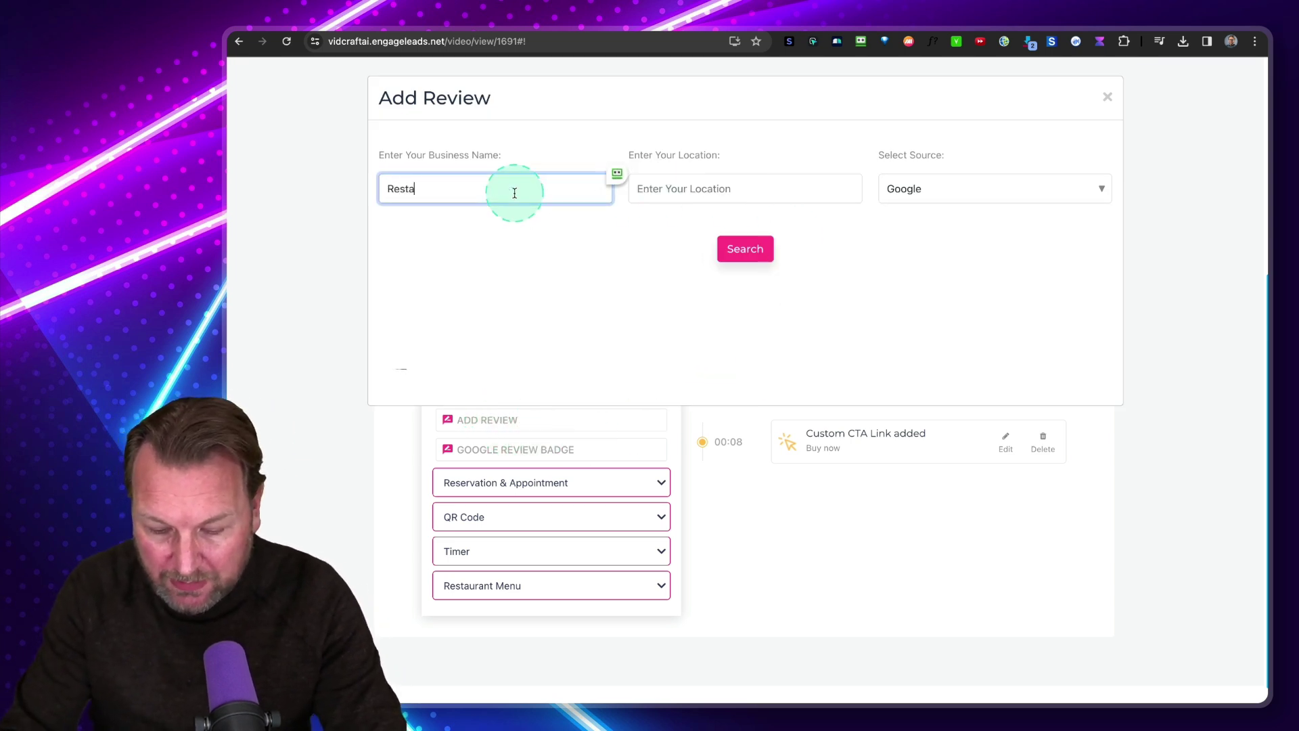
{"action": "left_click", "coordinate": [515, 193]}
{"action": "type", "text": "Restaurant"}
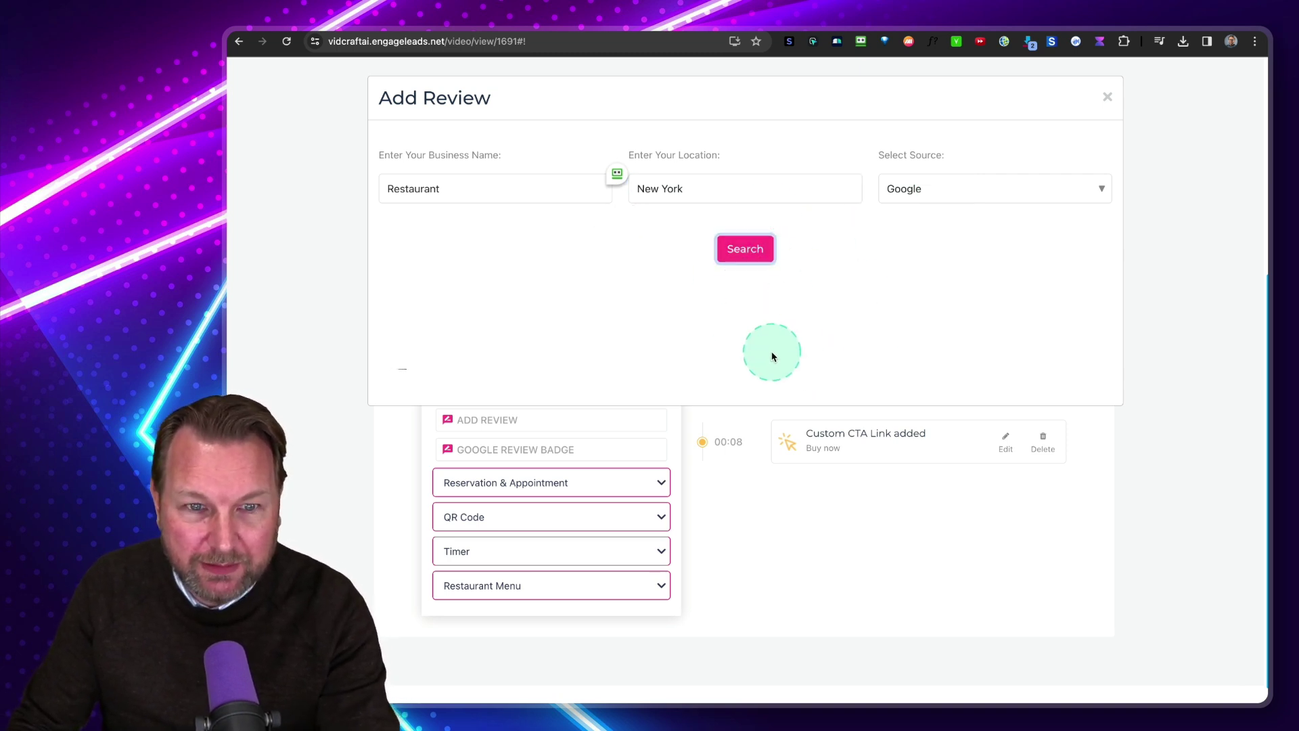
{"action": "left_click", "coordinate": [760, 194]}
{"action": "left_click", "coordinate": [542, 194]}
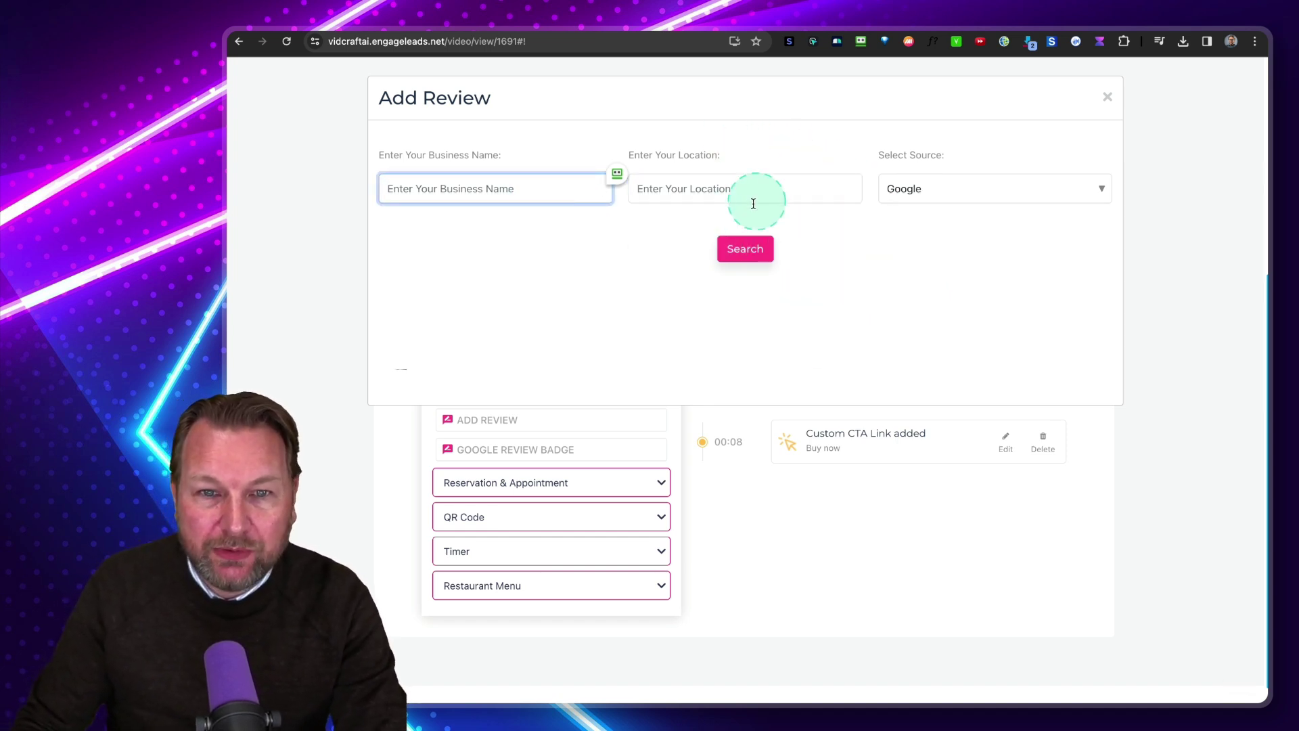
{"action": "left_click", "coordinate": [1109, 100]}
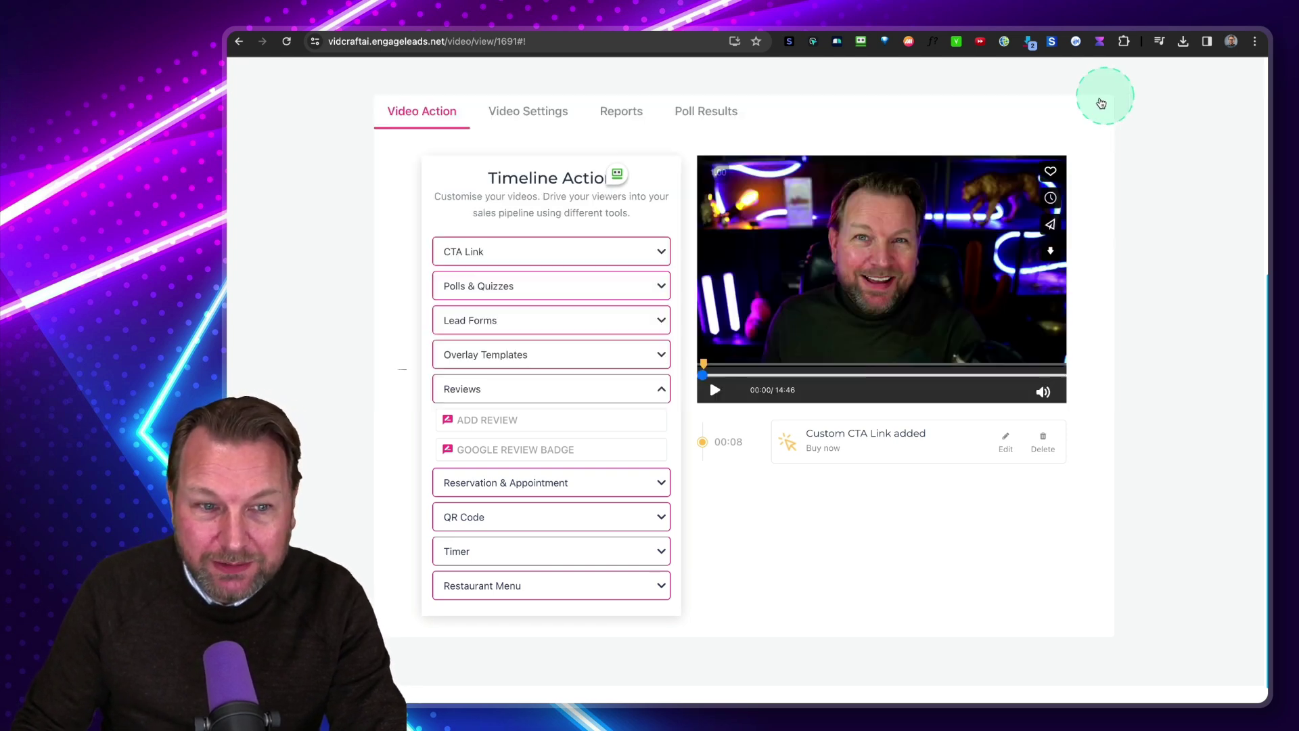
Step: Examine the OpenTable reservation form's settings and the Embed Script Code form, leaving both without applying
{"action": "left_click", "coordinate": [542, 484]}
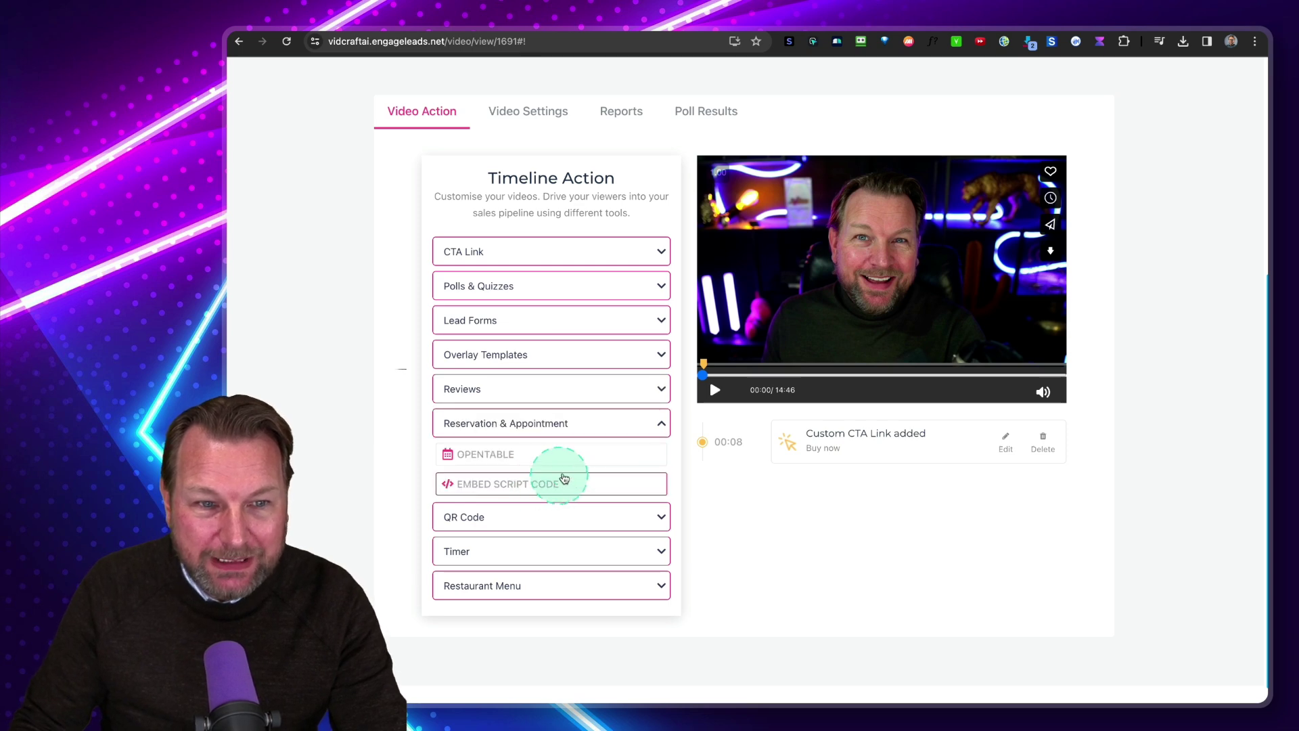
{"action": "left_click", "coordinate": [473, 454]}
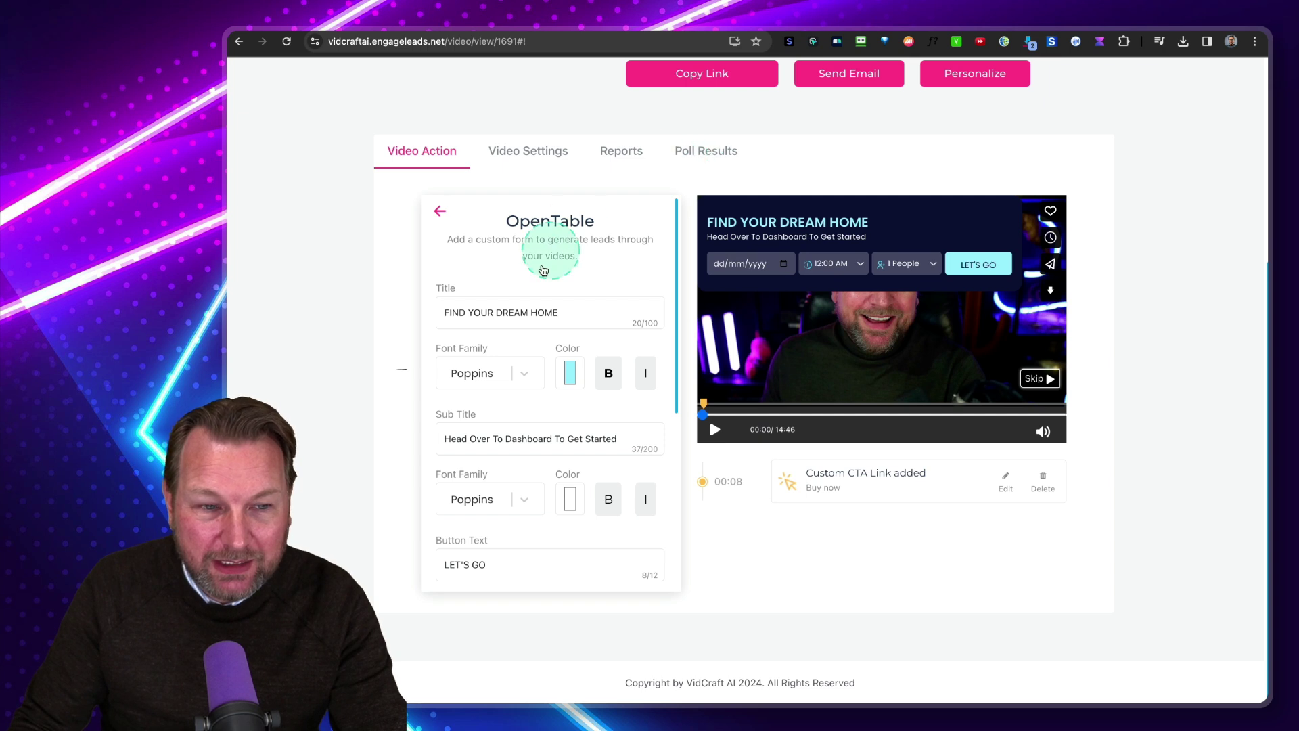
{"action": "scroll", "coordinate": [559, 425], "scroll_direction": "down", "scroll_amount": 5}
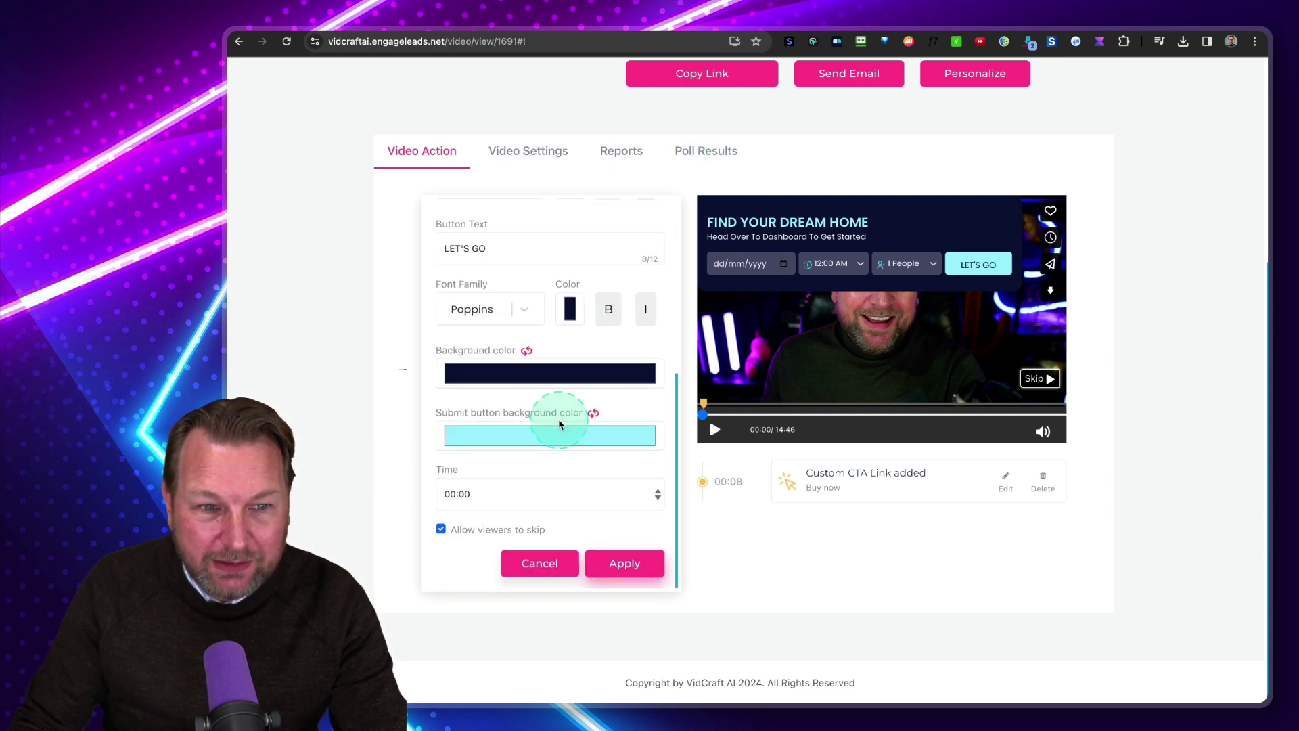
{"action": "left_click", "coordinate": [536, 564]}
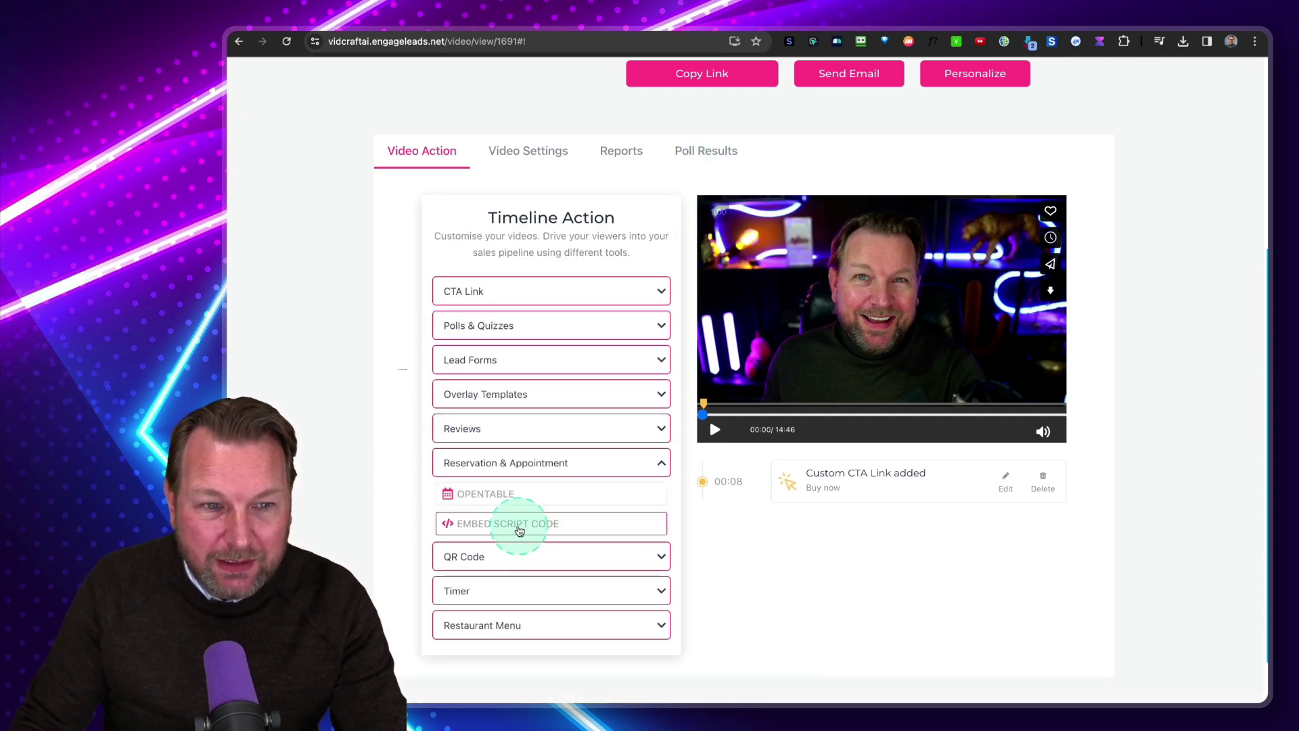
{"action": "left_click", "coordinate": [507, 525]}
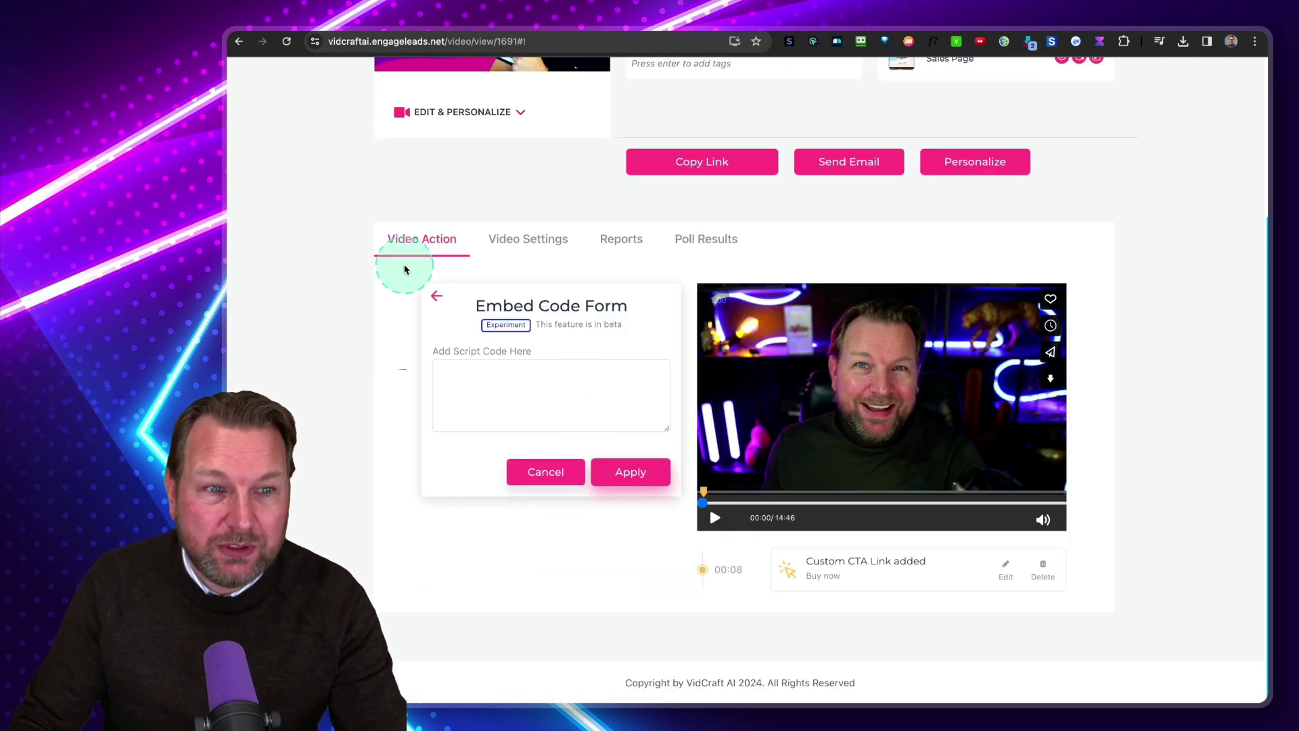
{"action": "left_click", "coordinate": [440, 302]}
Step: Examine QR Code Button 1's preview, text, QR image, colour and time settings, and leave it without applying
{"action": "left_click", "coordinate": [547, 557]}
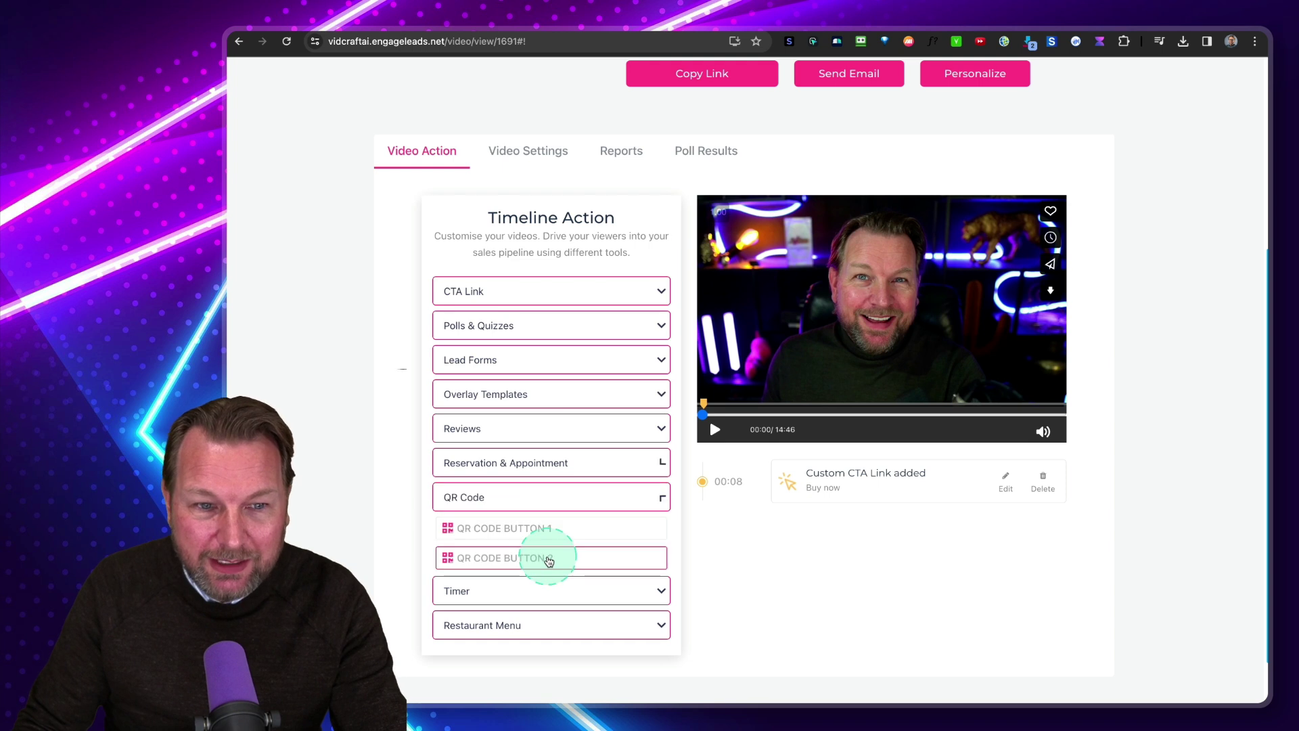
{"action": "left_click", "coordinate": [529, 536]}
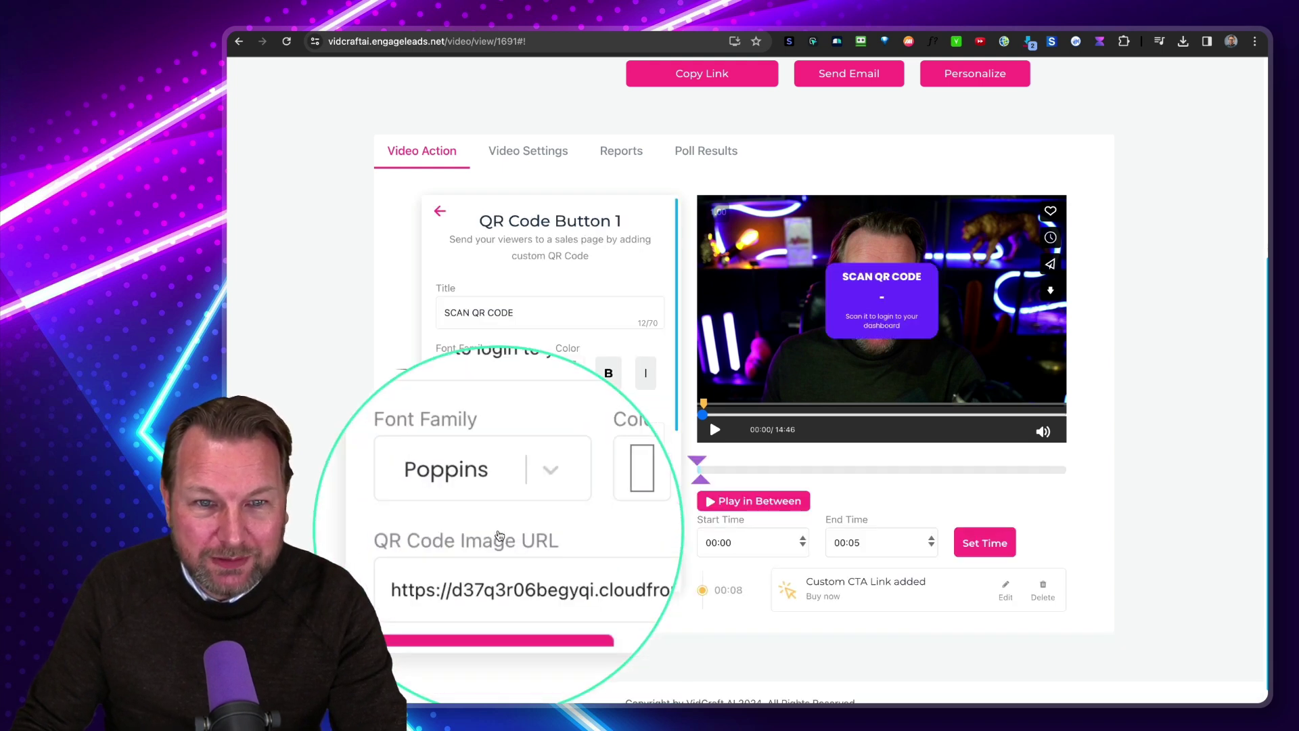
{"action": "scroll", "coordinate": [531, 426], "scroll_direction": "down", "scroll_amount": 5}
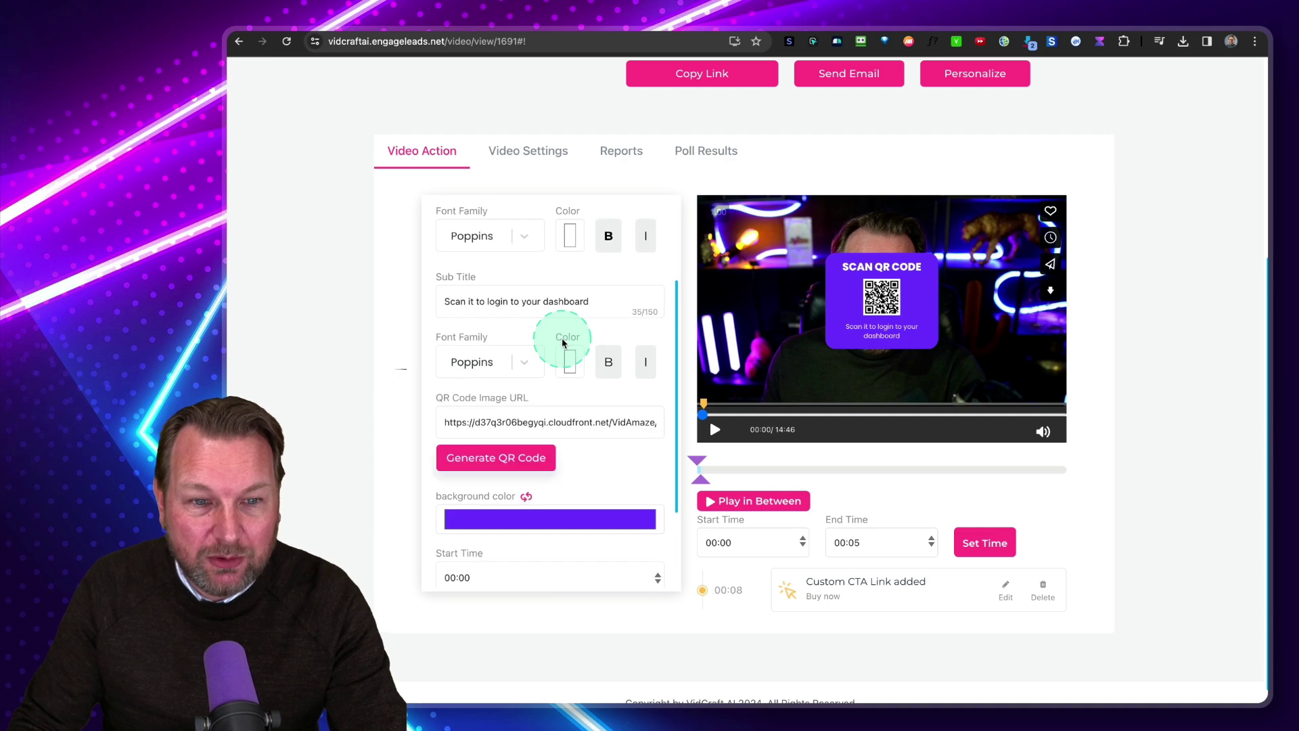
{"action": "scroll", "coordinate": [551, 440], "scroll_direction": "down", "scroll_amount": 3}
{"action": "left_click", "coordinate": [537, 558]}
{"action": "scroll", "coordinate": [539, 558], "scroll_direction": "down", "scroll_amount": 1}
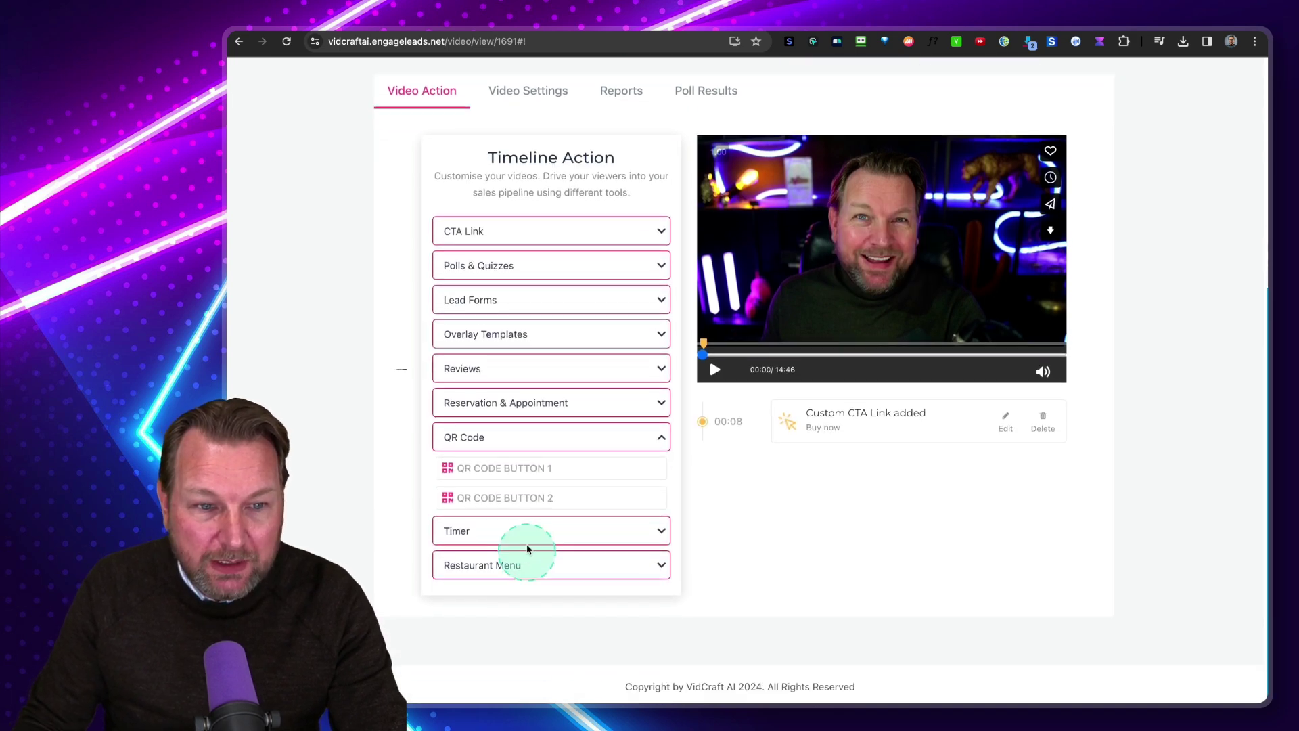
Step: Examine QR Code Button 2's preview, title, background colours, image URLs and time settings, and leave it without applying
{"action": "left_click", "coordinate": [531, 498]}
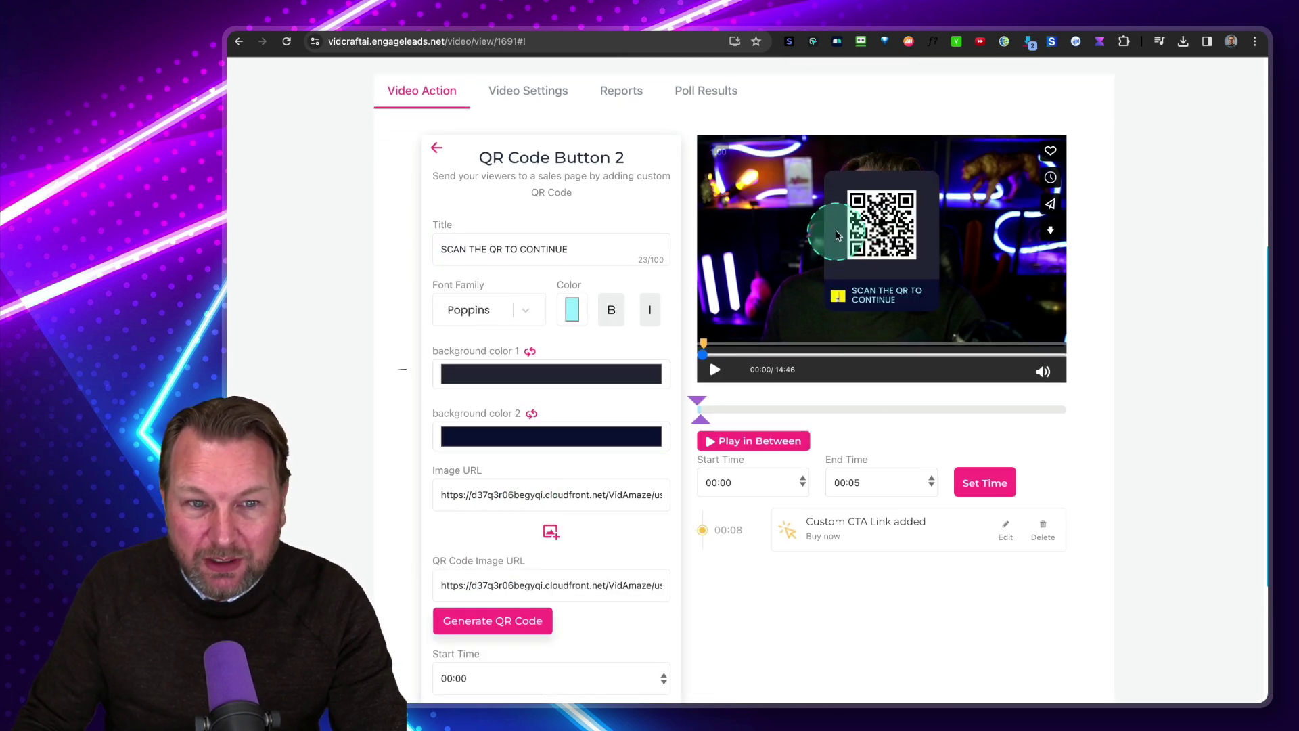
{"action": "scroll", "coordinate": [596, 584], "scroll_direction": "down", "scroll_amount": 3}
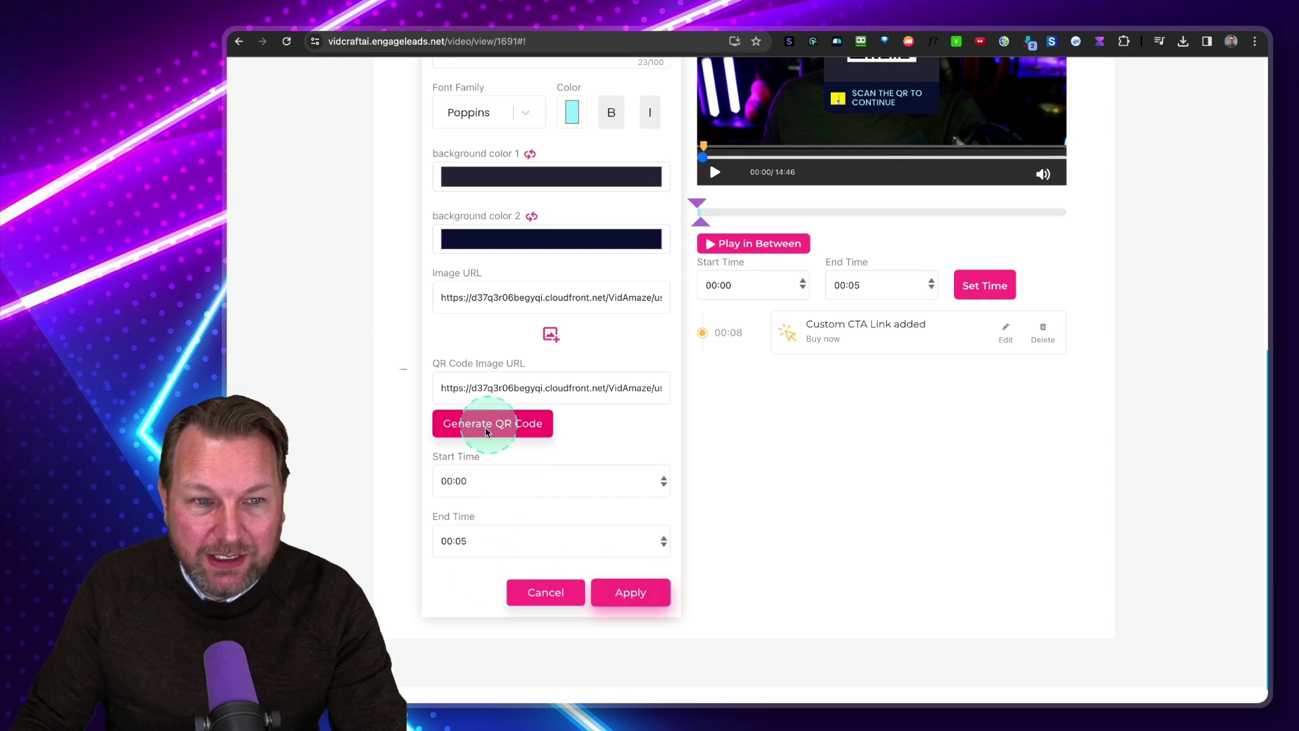
{"action": "left_click", "coordinate": [554, 593]}
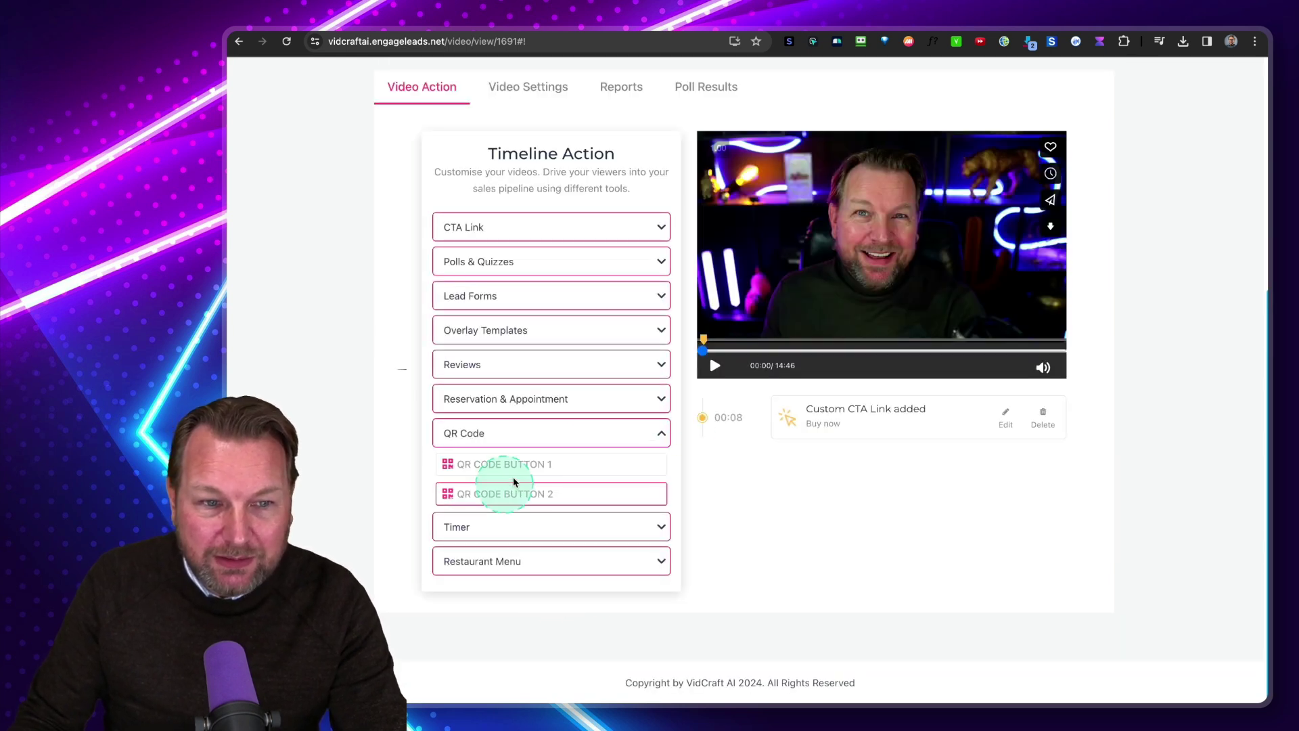
Step: Examine the Timer With Text's preview, titles, timer date, colour and start and end times, and leave it without applying
{"action": "left_click", "coordinate": [524, 529]}
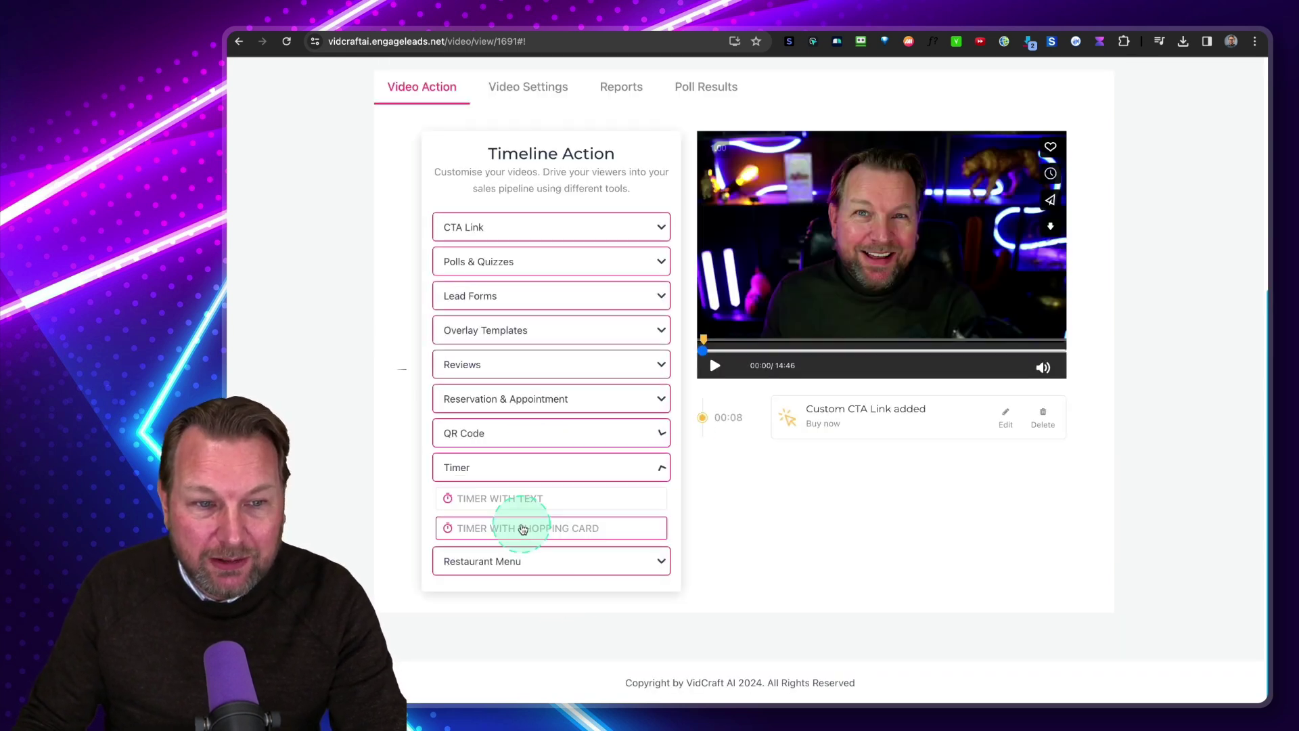
{"action": "left_click", "coordinate": [511, 500]}
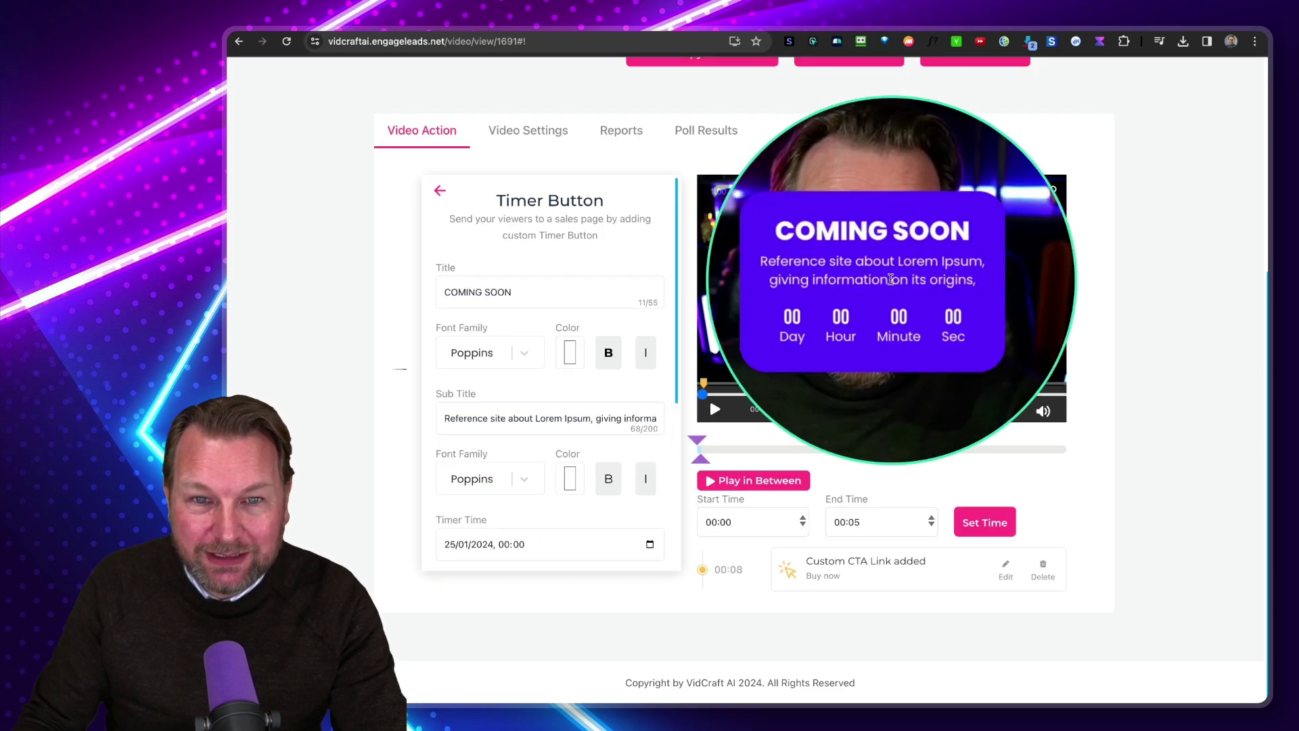
{"action": "left_click", "coordinate": [609, 520]}
{"action": "scroll", "coordinate": [570, 547], "scroll_direction": "down", "scroll_amount": 5}
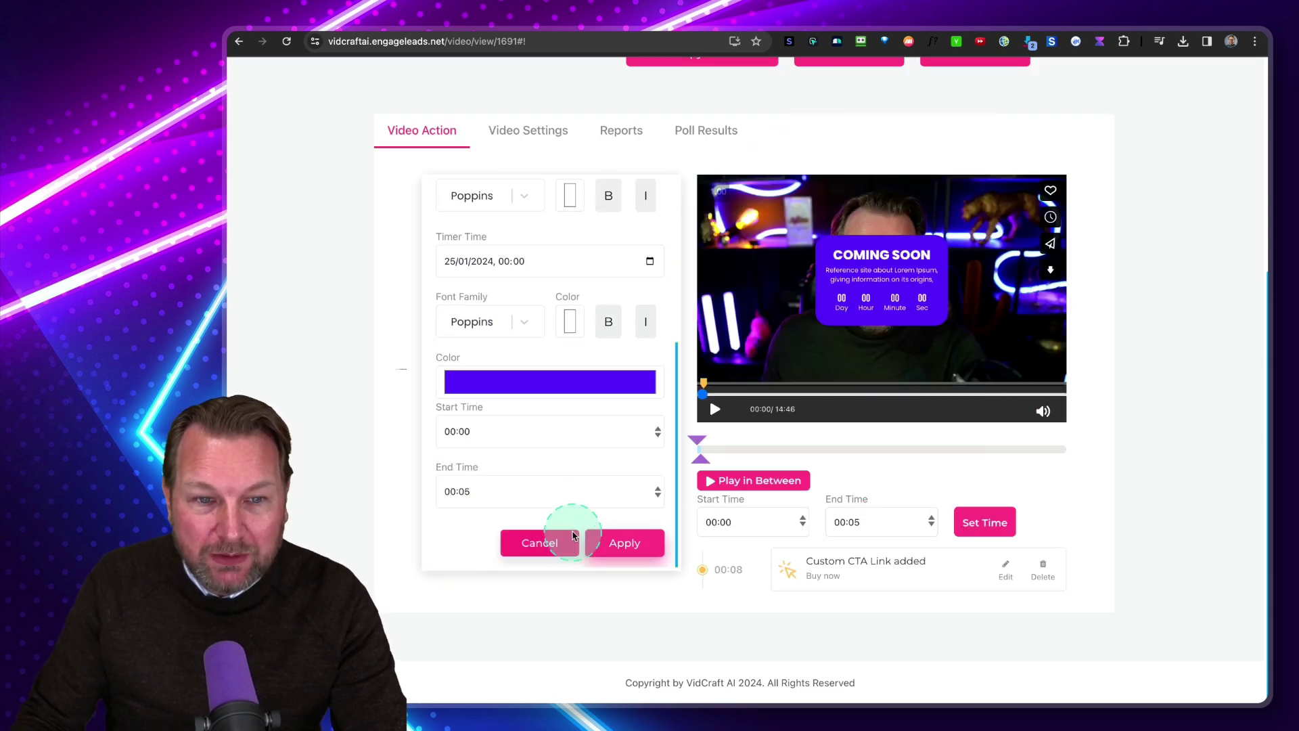
{"action": "left_click", "coordinate": [553, 545]}
Step: Examine the Timer With Shopping Card's product preview, title, price and button text settings, and leave it without applying
{"action": "left_click", "coordinate": [528, 572]}
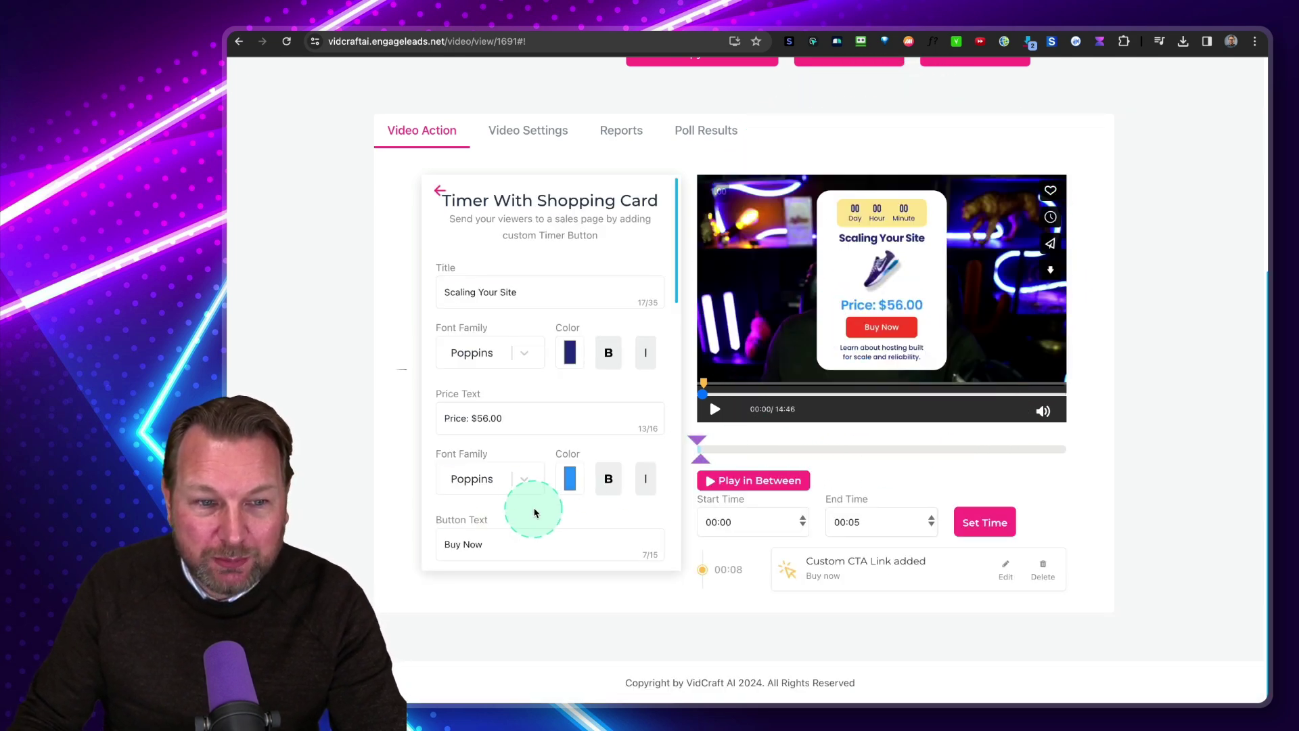
{"action": "scroll", "coordinate": [535, 513], "scroll_direction": "down", "scroll_amount": 6}
{"action": "left_click", "coordinate": [553, 541]}
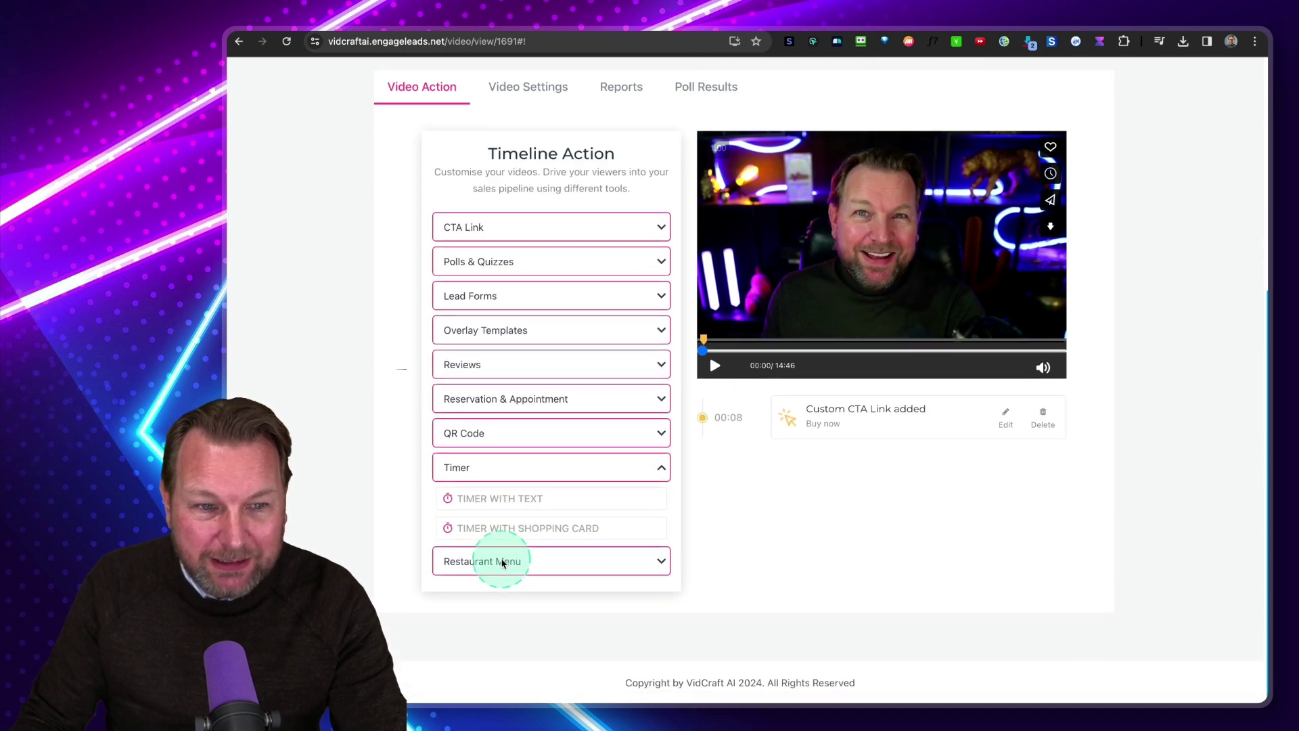
Step: Examine the restaurant Menu Card With Button's preview, description, price and redirect URL settings, and leave it without applying
{"action": "left_click", "coordinate": [511, 559]}
{"action": "left_click", "coordinate": [520, 539]}
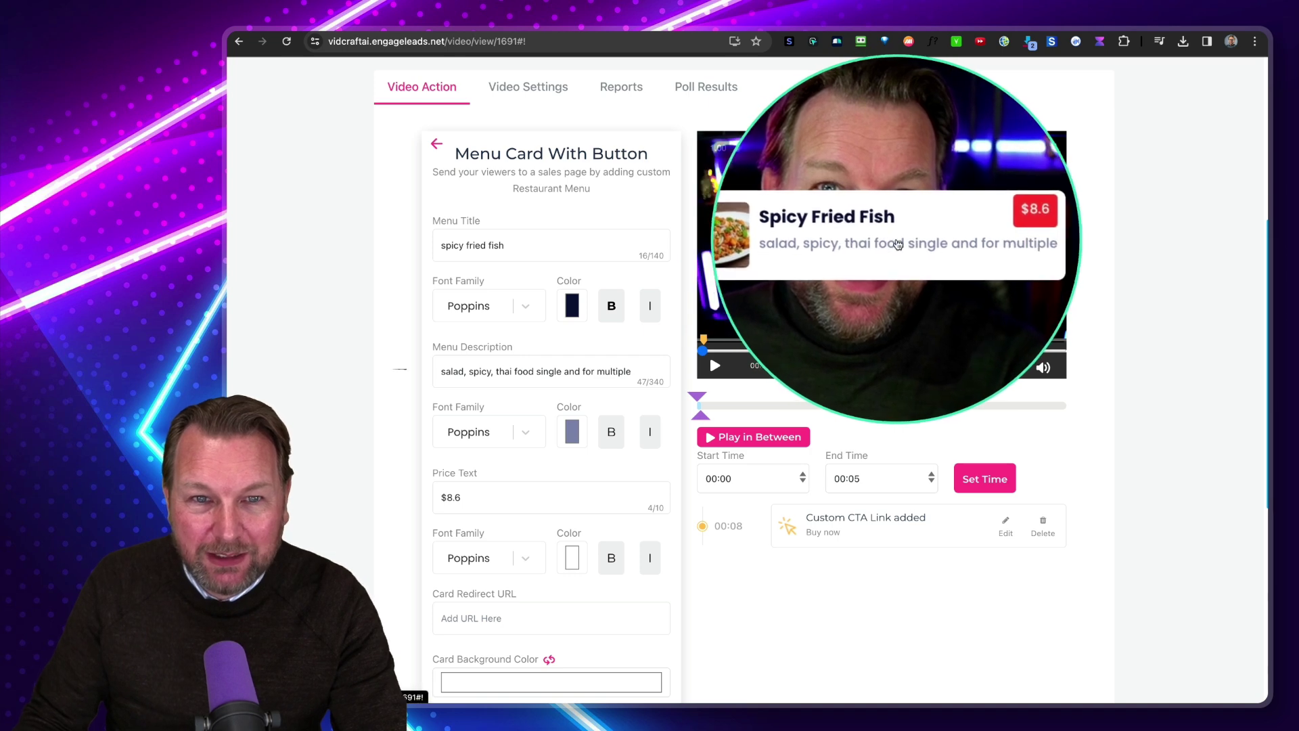
{"action": "left_click", "coordinate": [542, 618]}
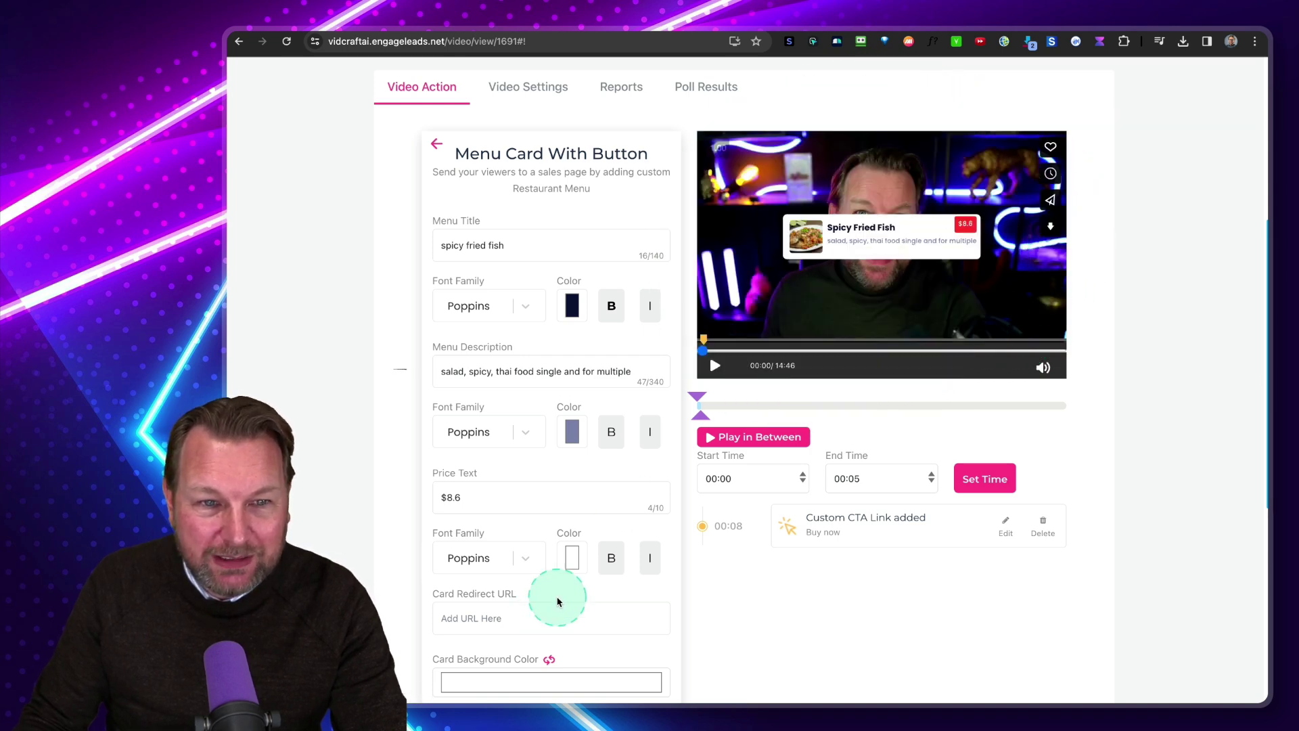
{"action": "scroll", "coordinate": [555, 609], "scroll_direction": "down", "scroll_amount": 6}
{"action": "left_click", "coordinate": [547, 567]}
Step: Try the Menu Card Without Button with its card moved to the video's lower-left corner, examine its URL and time settings, and leave it without applying
{"action": "left_click", "coordinate": [519, 562]}
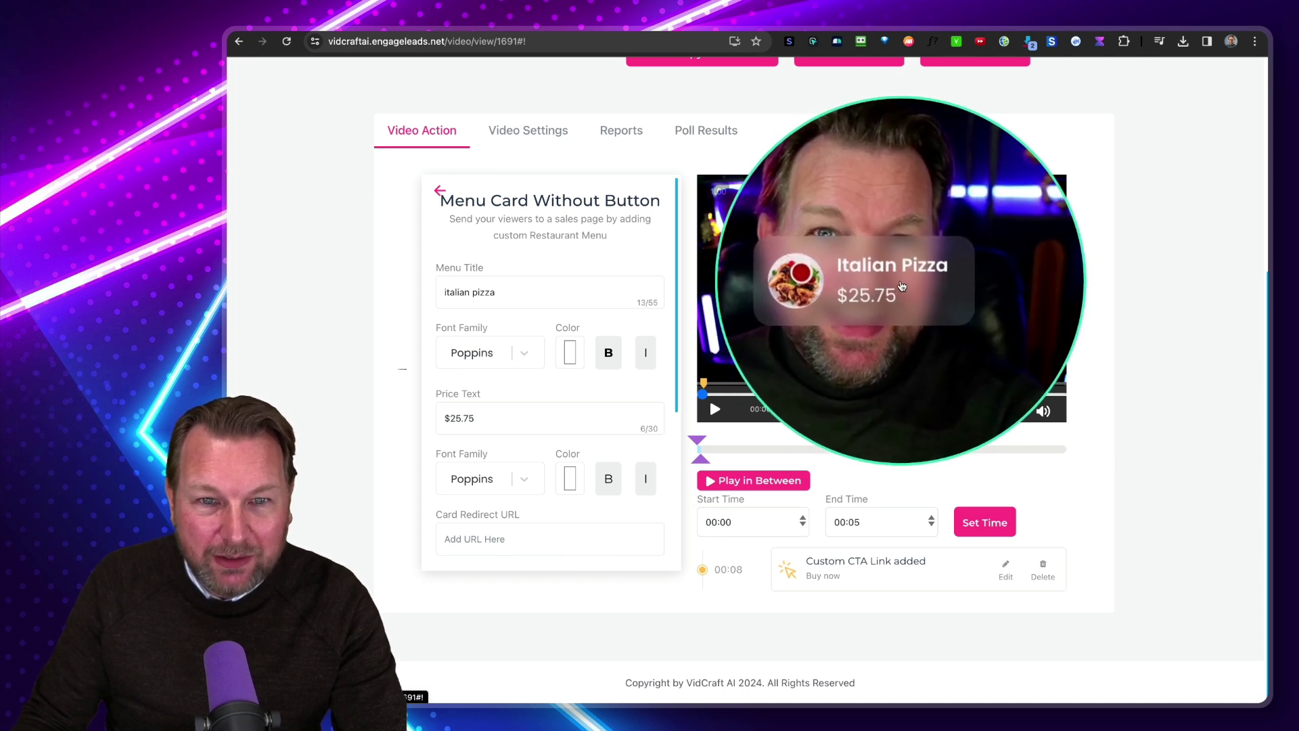
{"action": "left_click", "coordinate": [892, 287]}
{"action": "left_click_drag", "start_coordinate": [892, 286], "coordinate": [812, 299]}
{"action": "left_click_drag", "start_coordinate": [763, 358], "coordinate": [811, 290]}
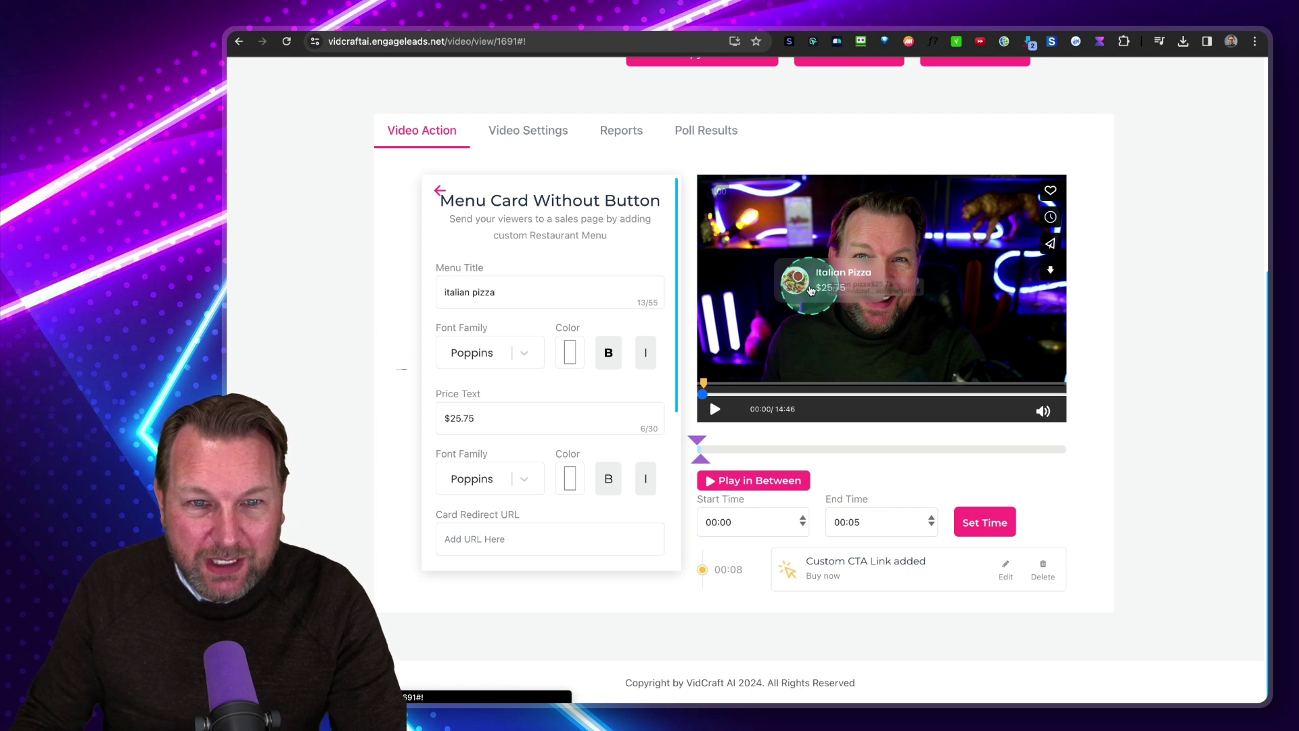
{"action": "left_click_drag", "start_coordinate": [753, 347], "coordinate": [745, 352]}
{"action": "scroll", "coordinate": [545, 441], "scroll_direction": "down", "scroll_amount": 5}
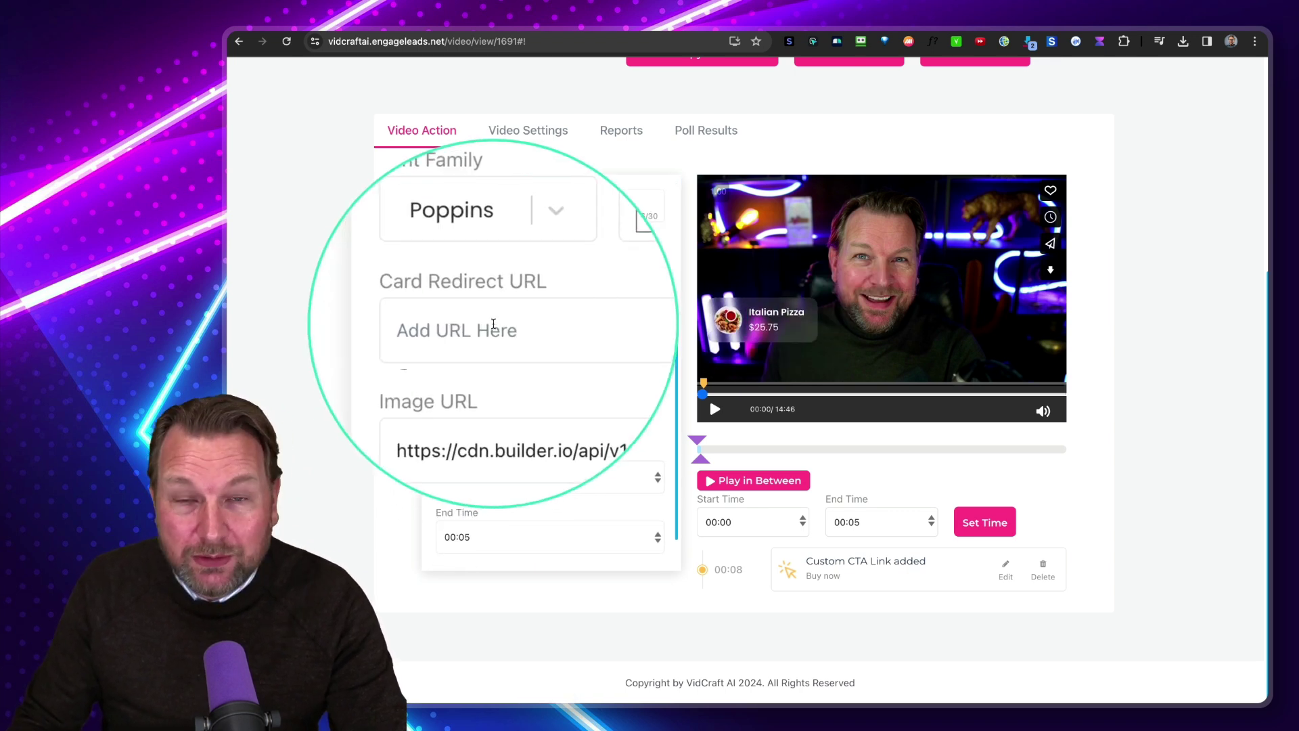
{"action": "scroll", "coordinate": [618, 429], "scroll_direction": "down", "scroll_amount": 1}
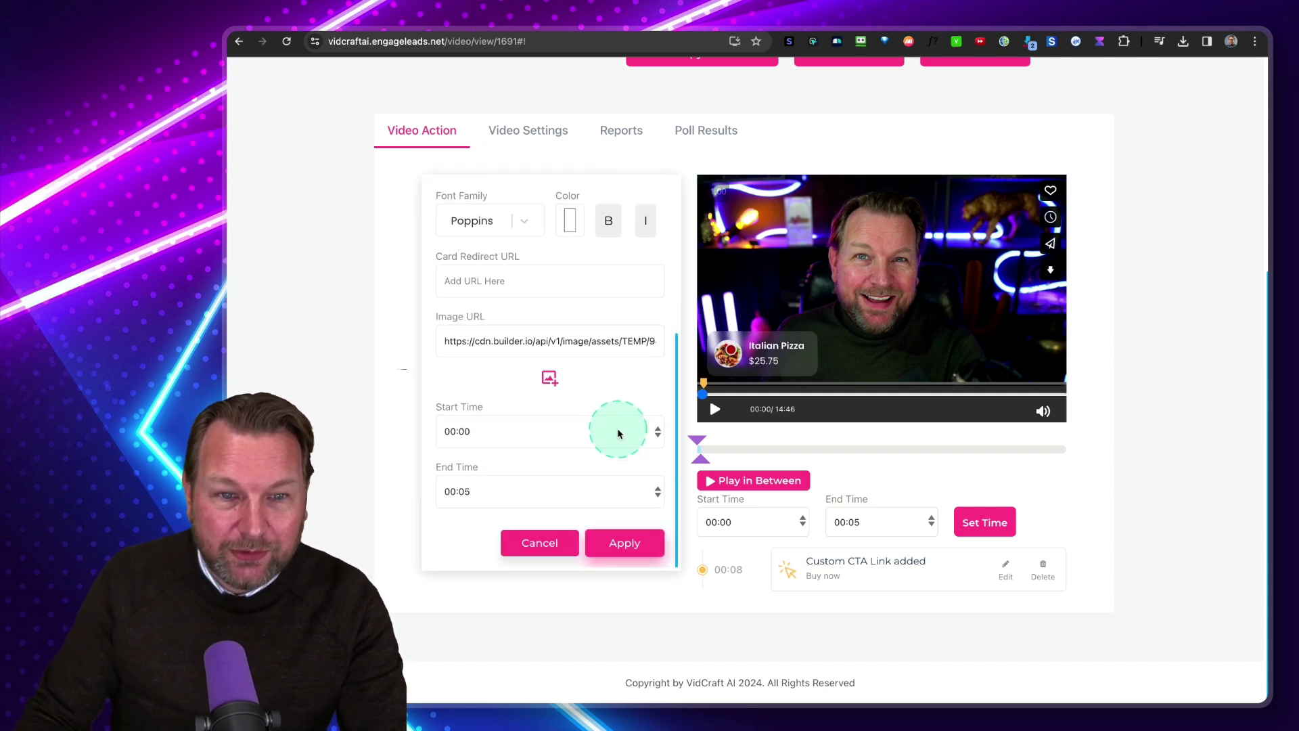
{"action": "left_click", "coordinate": [590, 547]}
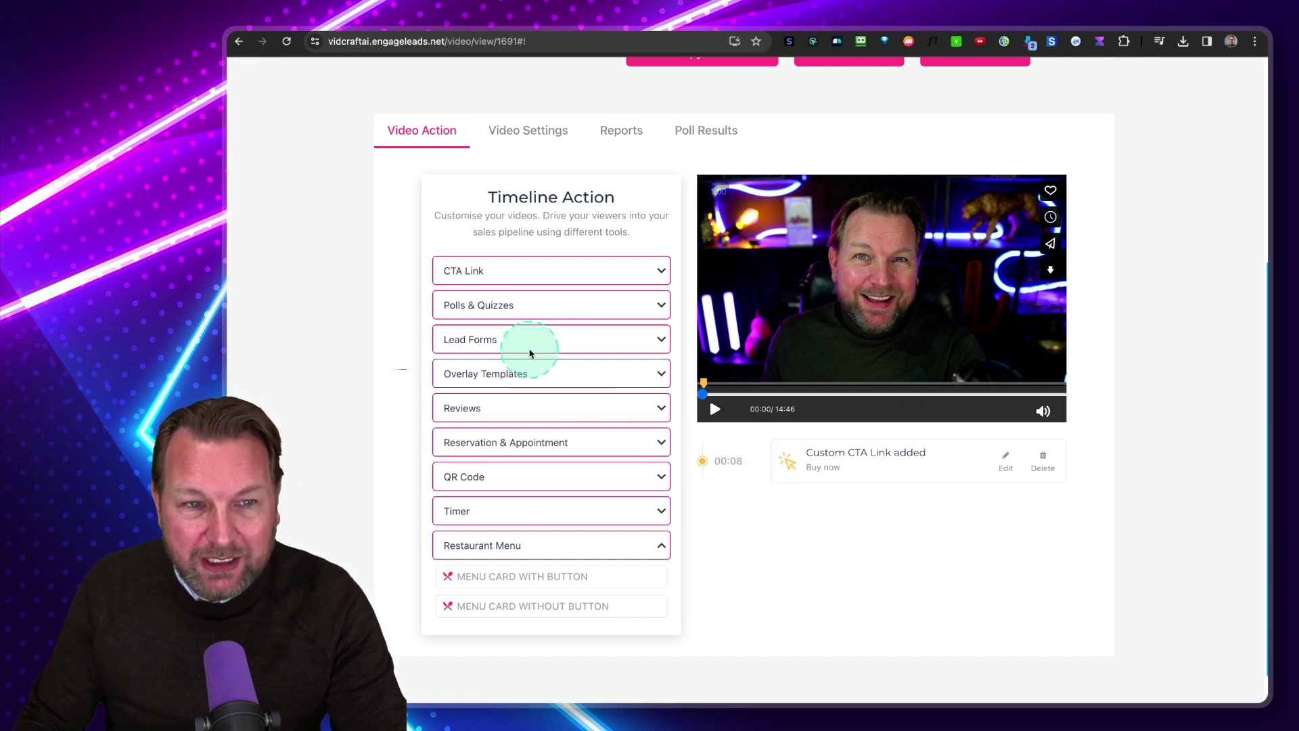
Step: Add a Full Screen Custom Poll at 00:17 with the default question, Yes and No options, and skipping allowed
{"action": "left_click", "coordinate": [525, 305]}
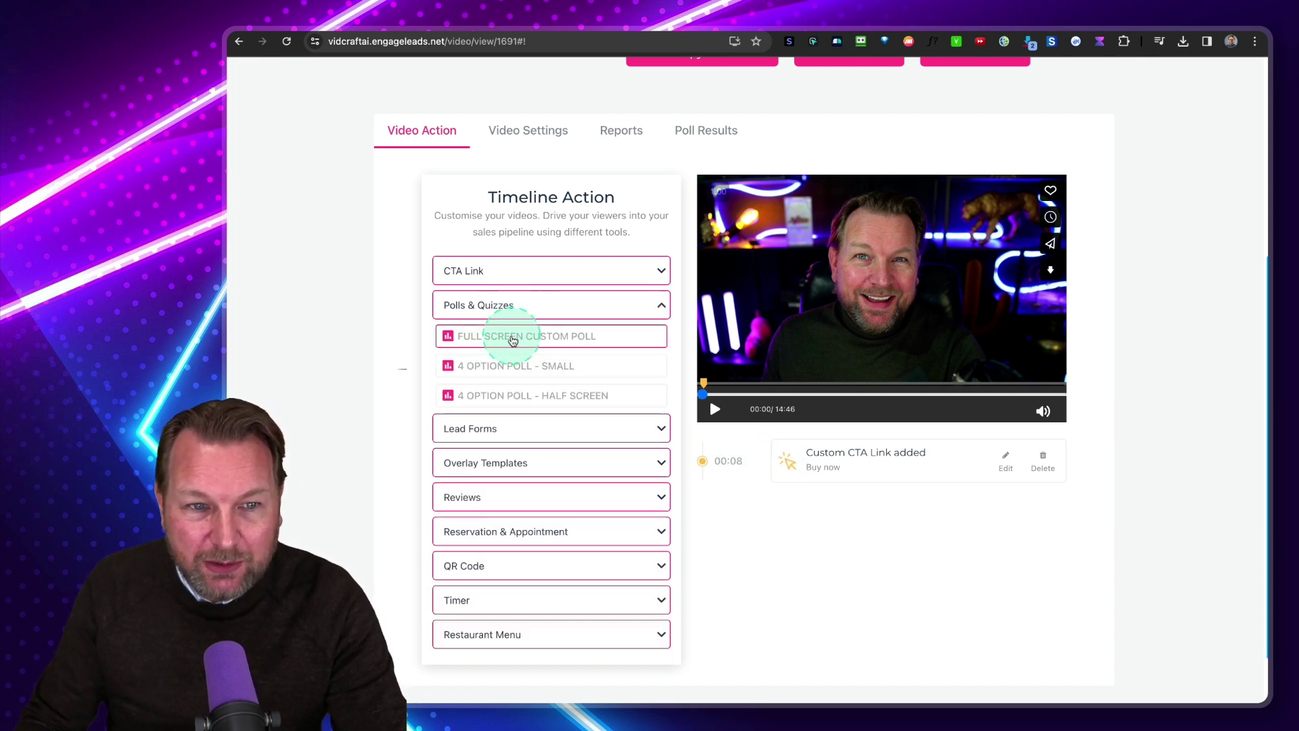
{"action": "left_click", "coordinate": [513, 337]}
{"action": "scroll", "coordinate": [457, 461], "scroll_direction": "down", "scroll_amount": 2}
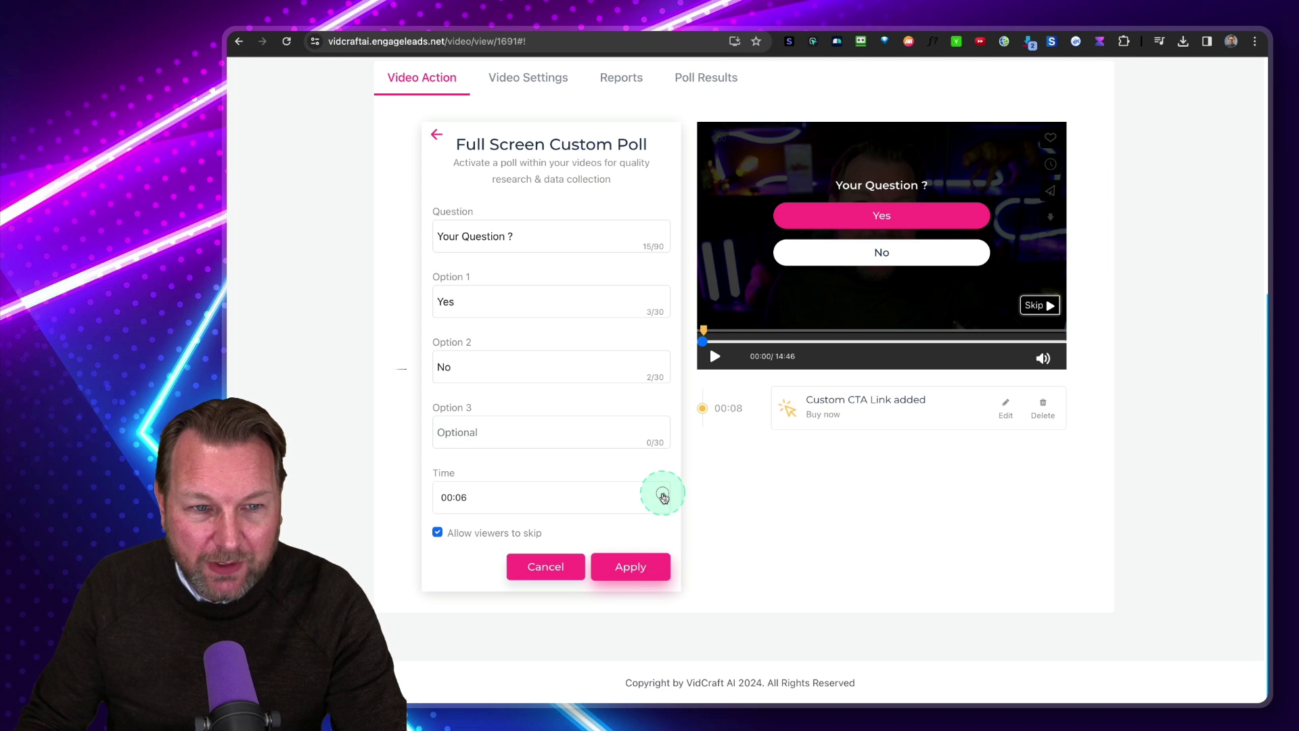
{"action": "left_click", "coordinate": [641, 567]}
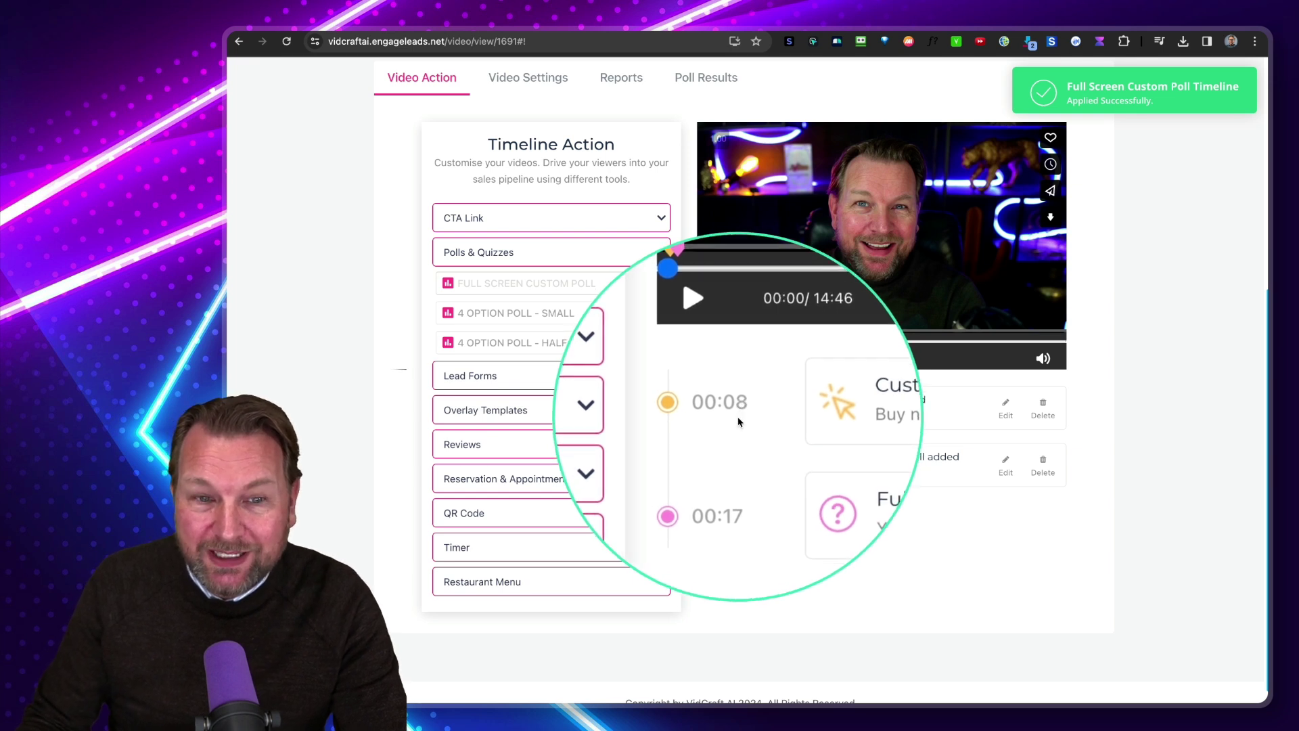
Step: Try to apply a Content Locker Lead Form at 00:30 without any HTML code, and leave the form
{"action": "left_click", "coordinate": [538, 383]}
{"action": "left_click", "coordinate": [479, 313]}
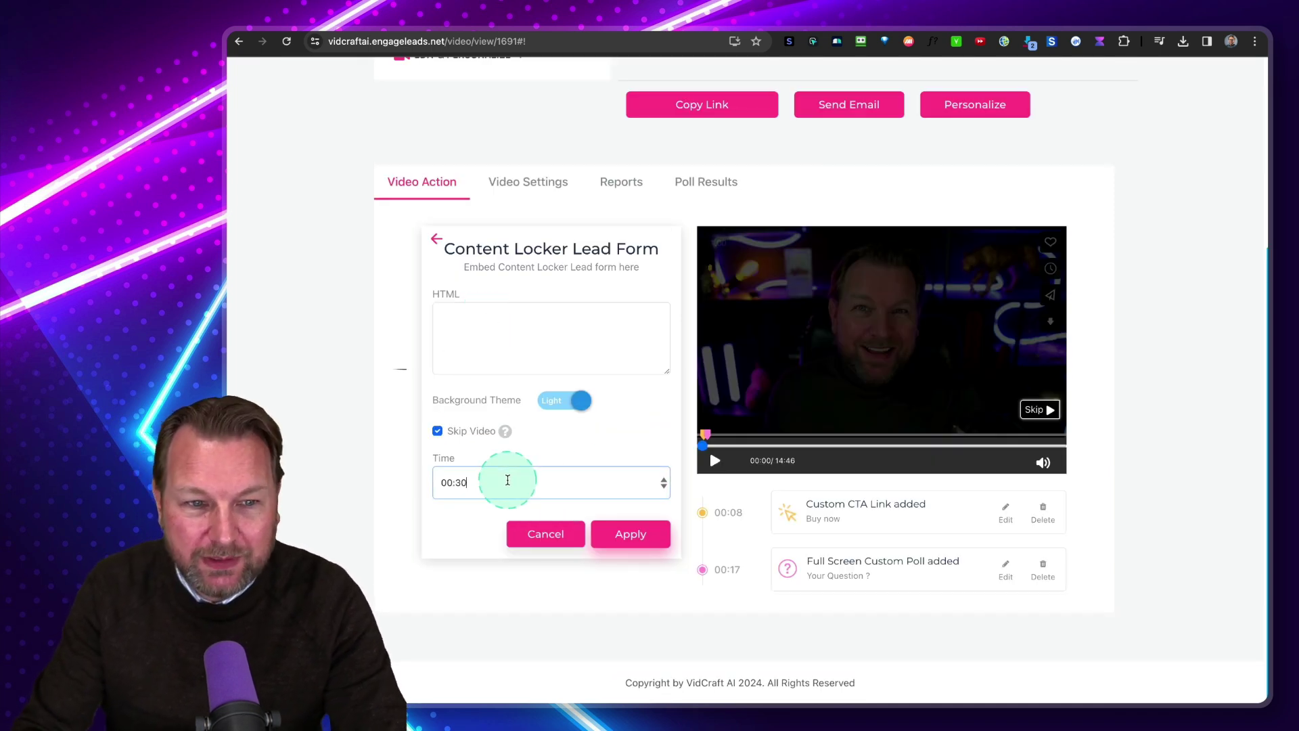
{"action": "left_click", "coordinate": [631, 536]}
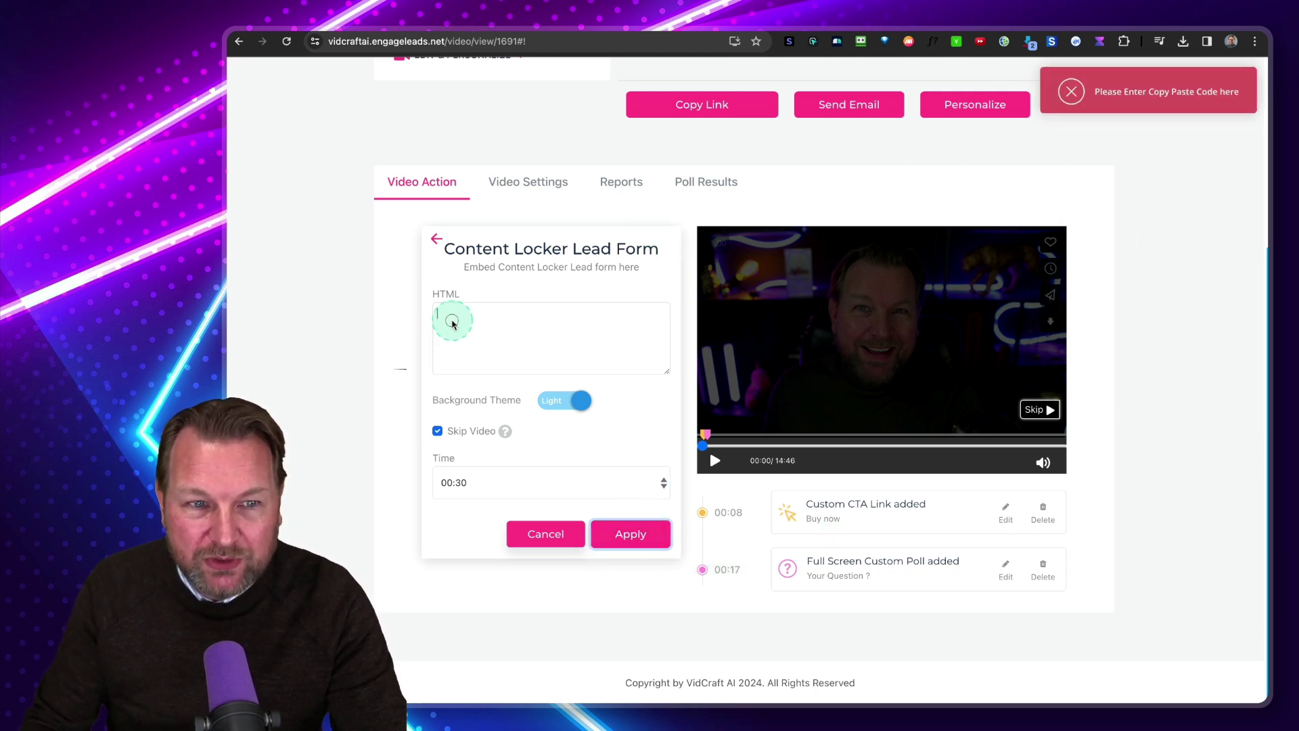
{"action": "left_click", "coordinate": [591, 471]}
{"action": "left_click", "coordinate": [554, 525]}
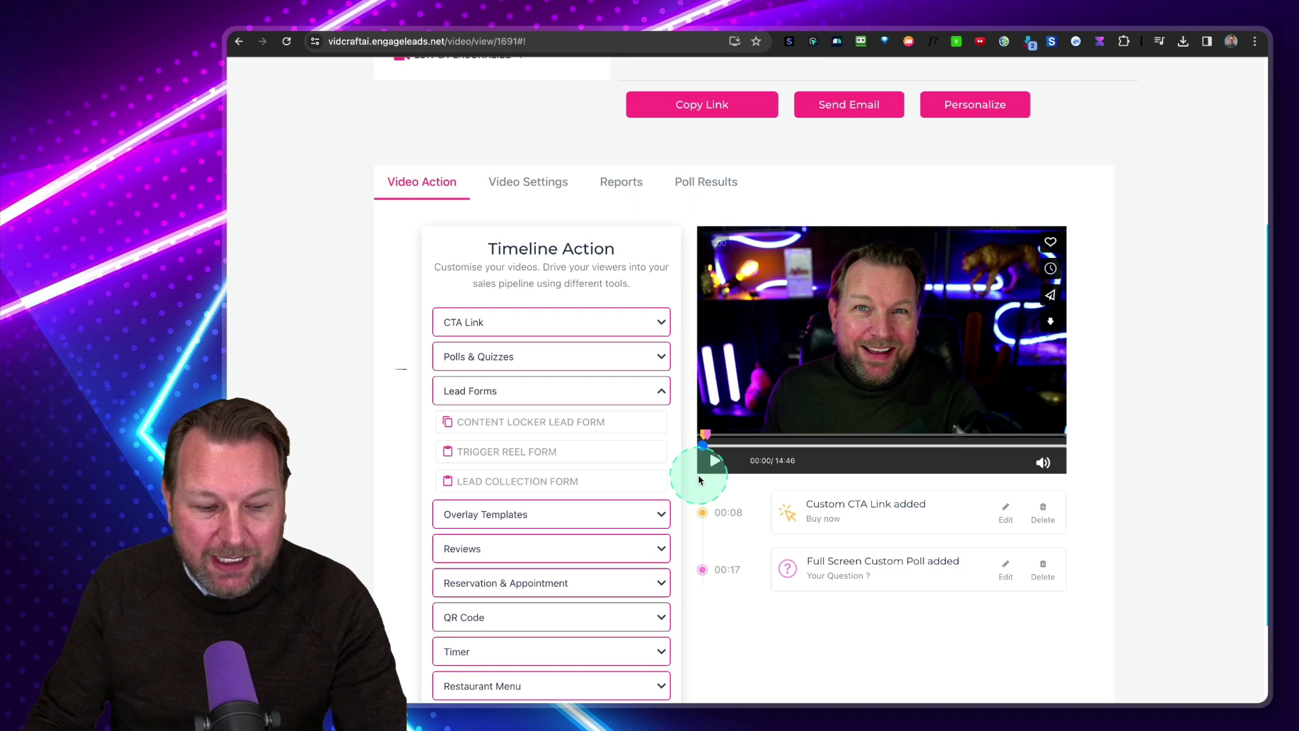
Step: Review the timeline's added actions and the video's details, and view the viral dashboard campaign's sales page
{"action": "left_click_drag", "start_coordinate": [758, 570], "coordinate": [1083, 639]}
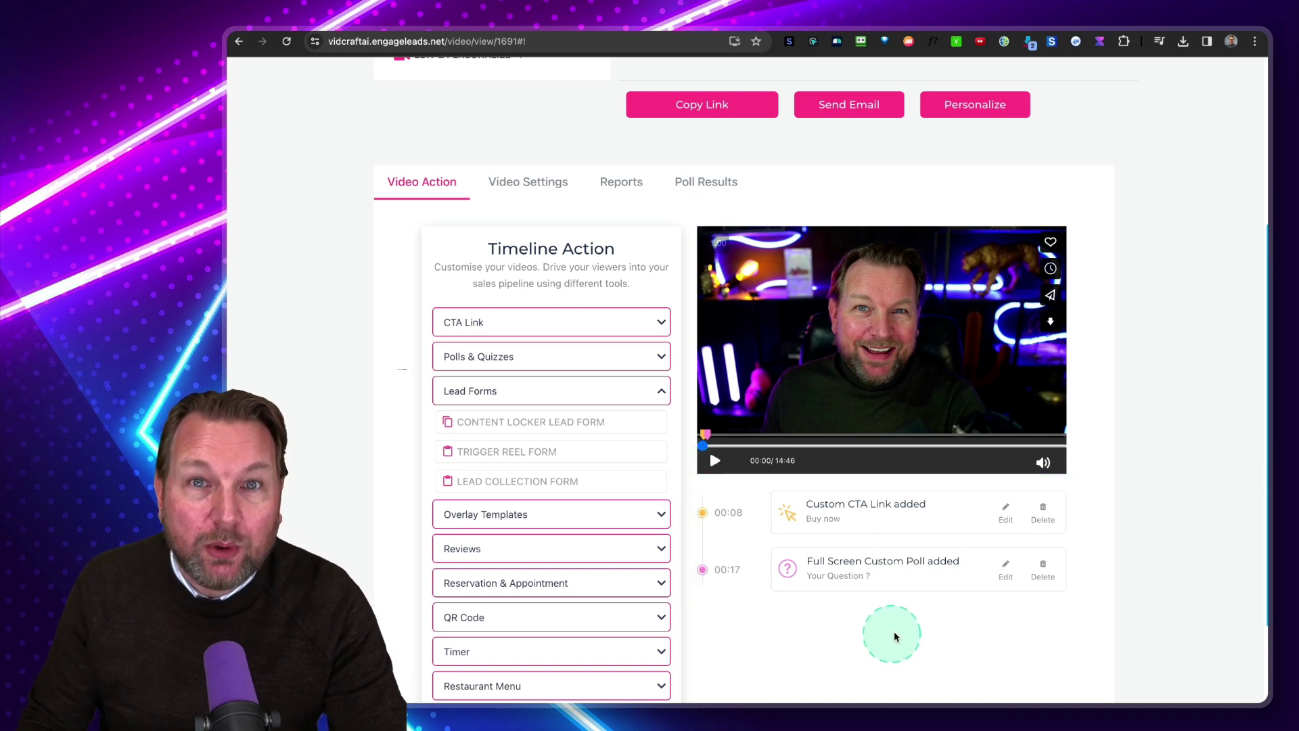
{"action": "scroll", "coordinate": [790, 450], "scroll_direction": "up", "scroll_amount": 1}
{"action": "scroll", "coordinate": [790, 450], "scroll_direction": "up", "scroll_amount": 4}
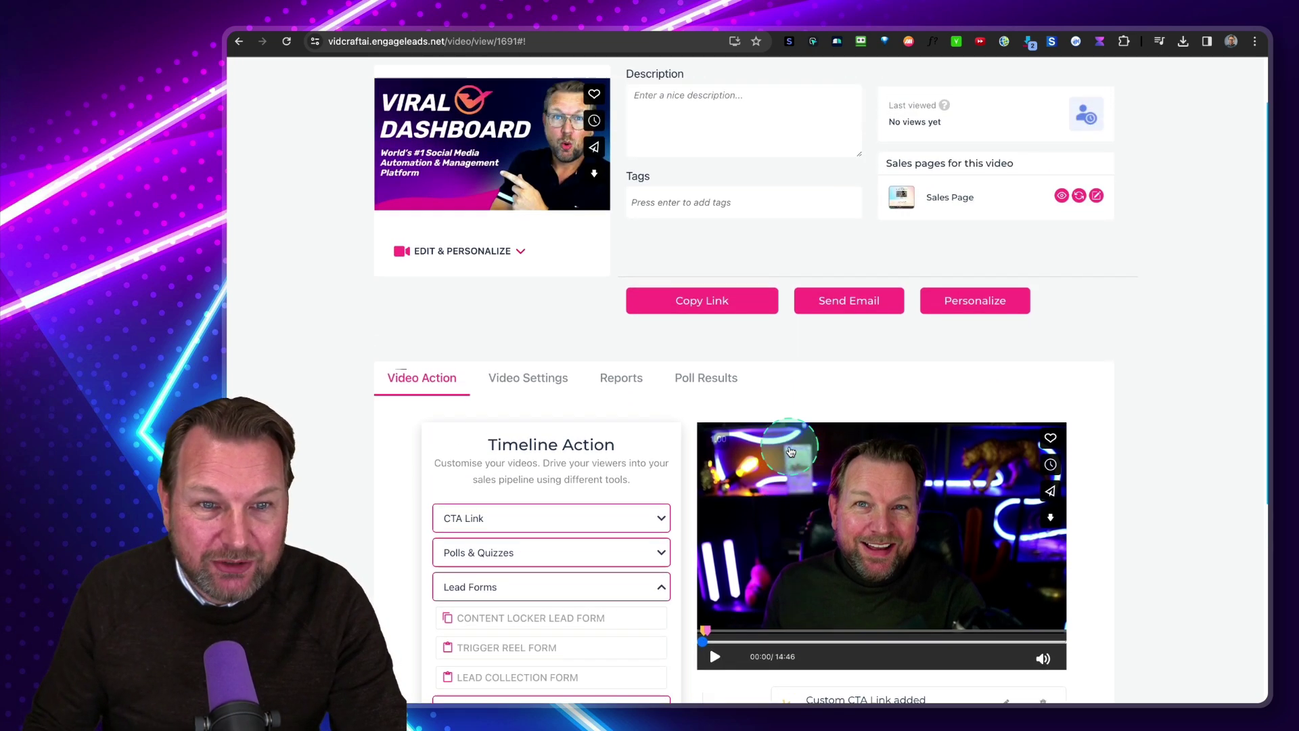
{"action": "scroll", "coordinate": [790, 451], "scroll_direction": "down", "scroll_amount": 9}
{"action": "scroll", "coordinate": [790, 450], "scroll_direction": "up", "scroll_amount": 10}
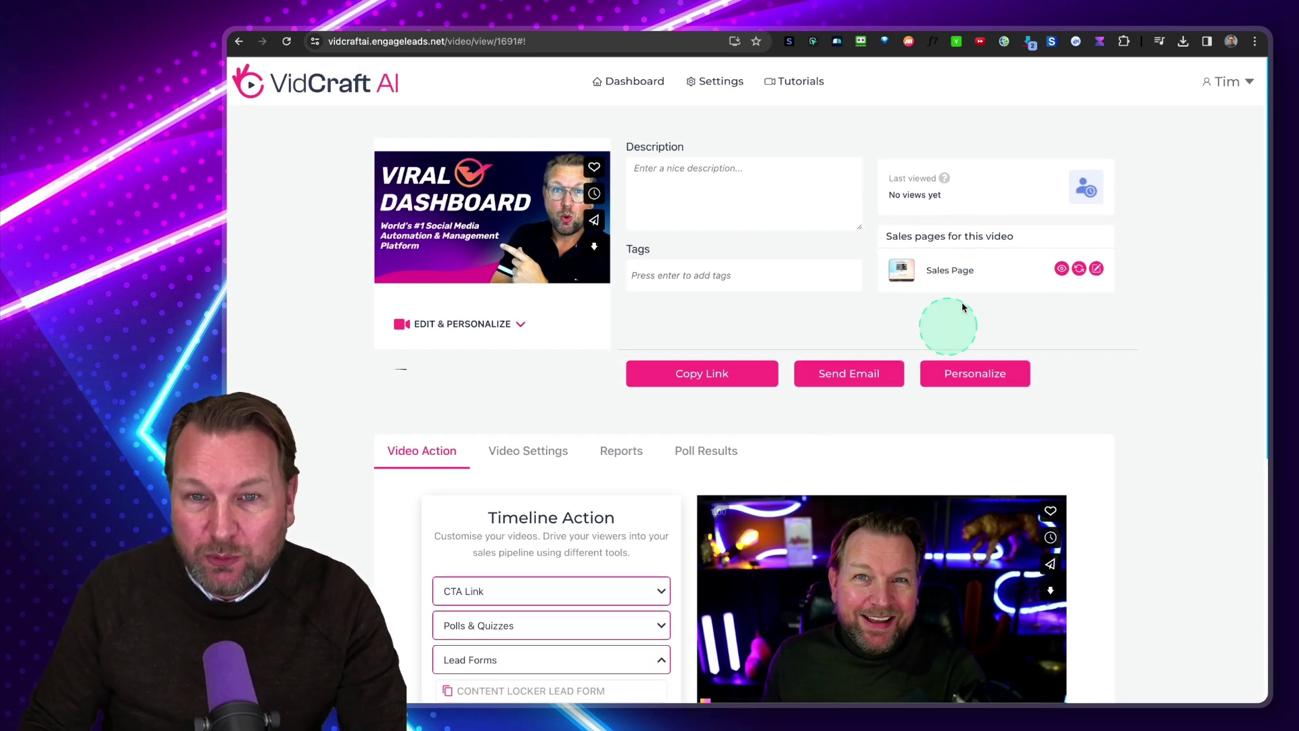
{"action": "left_click", "coordinate": [1061, 269]}
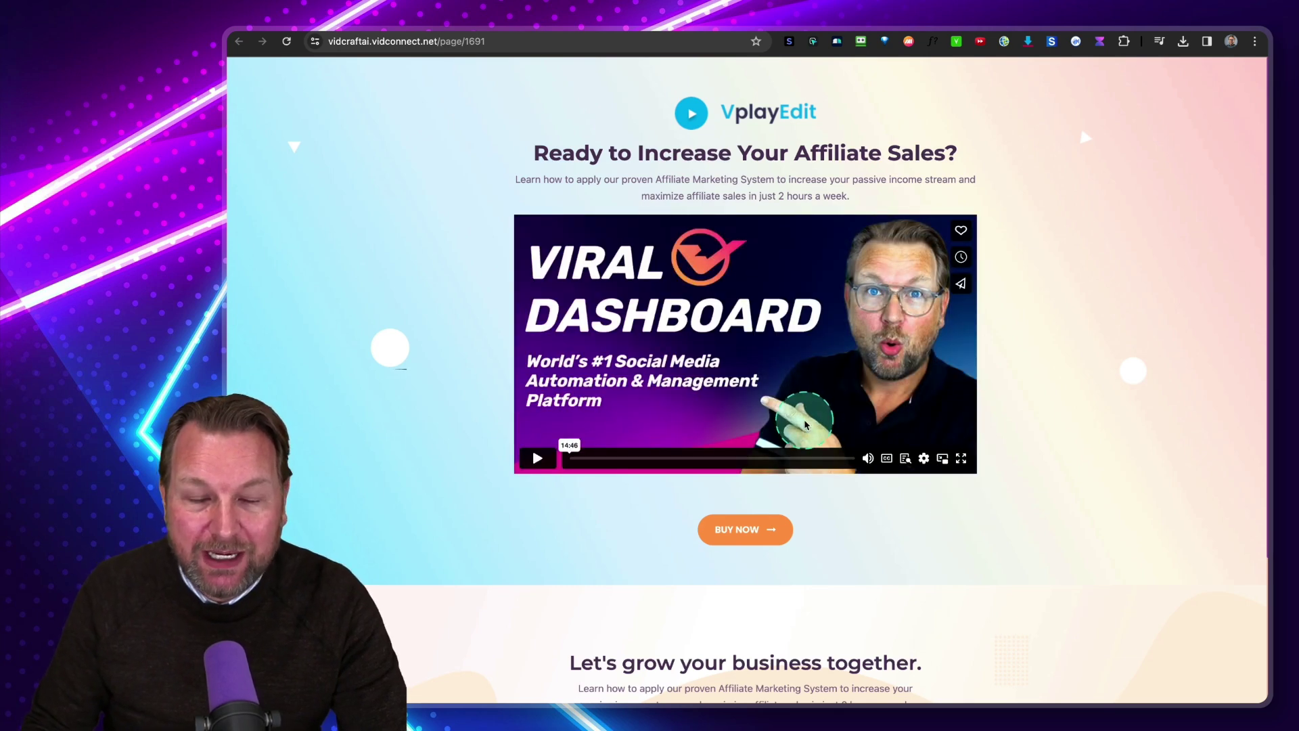
{"action": "scroll", "coordinate": [804, 420], "scroll_direction": "down", "scroll_amount": 5}
{"action": "scroll", "coordinate": [805, 425], "scroll_direction": "up", "scroll_amount": 5}
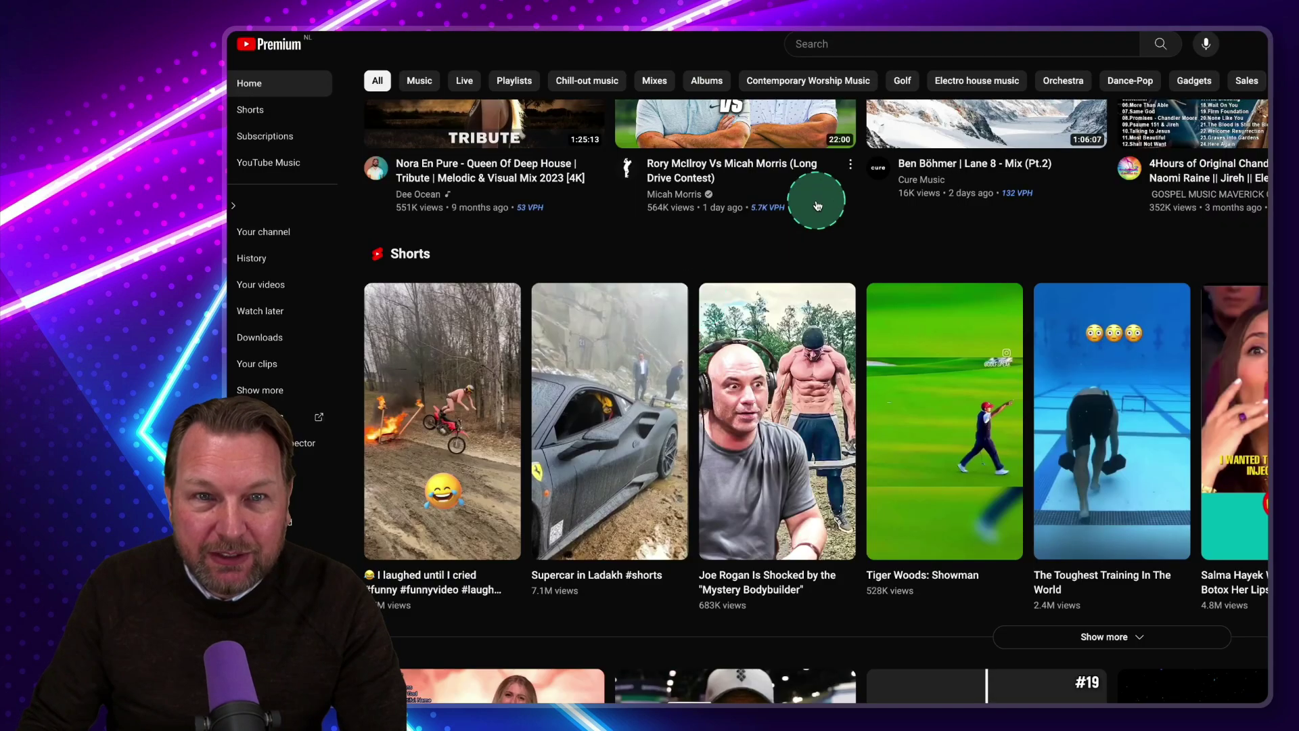
Step: Switch back to the VidCraft AI dashboard, open the fitness campaign's details and review its available timeline actions
{"action": "mouse_move", "coordinate": [817, 205]}
{"action": "key", "text": "super+Tab"}
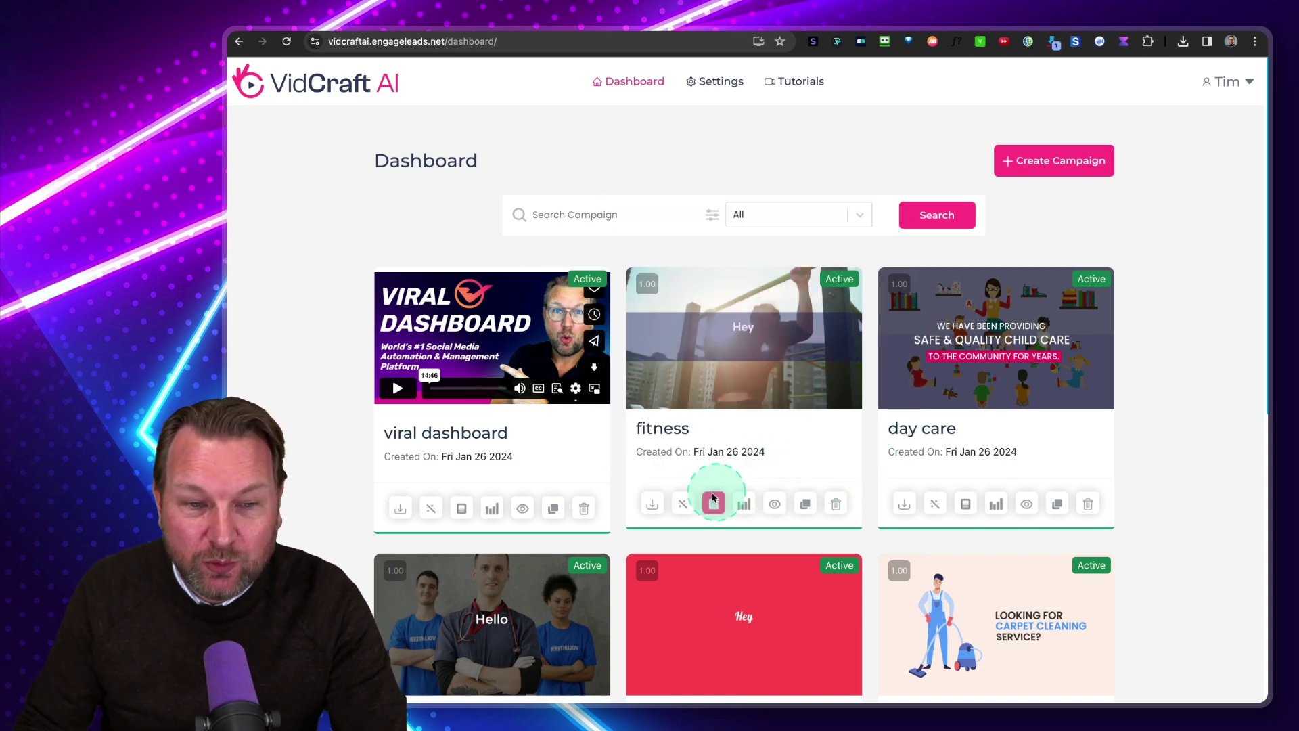
{"action": "left_click", "coordinate": [683, 505]}
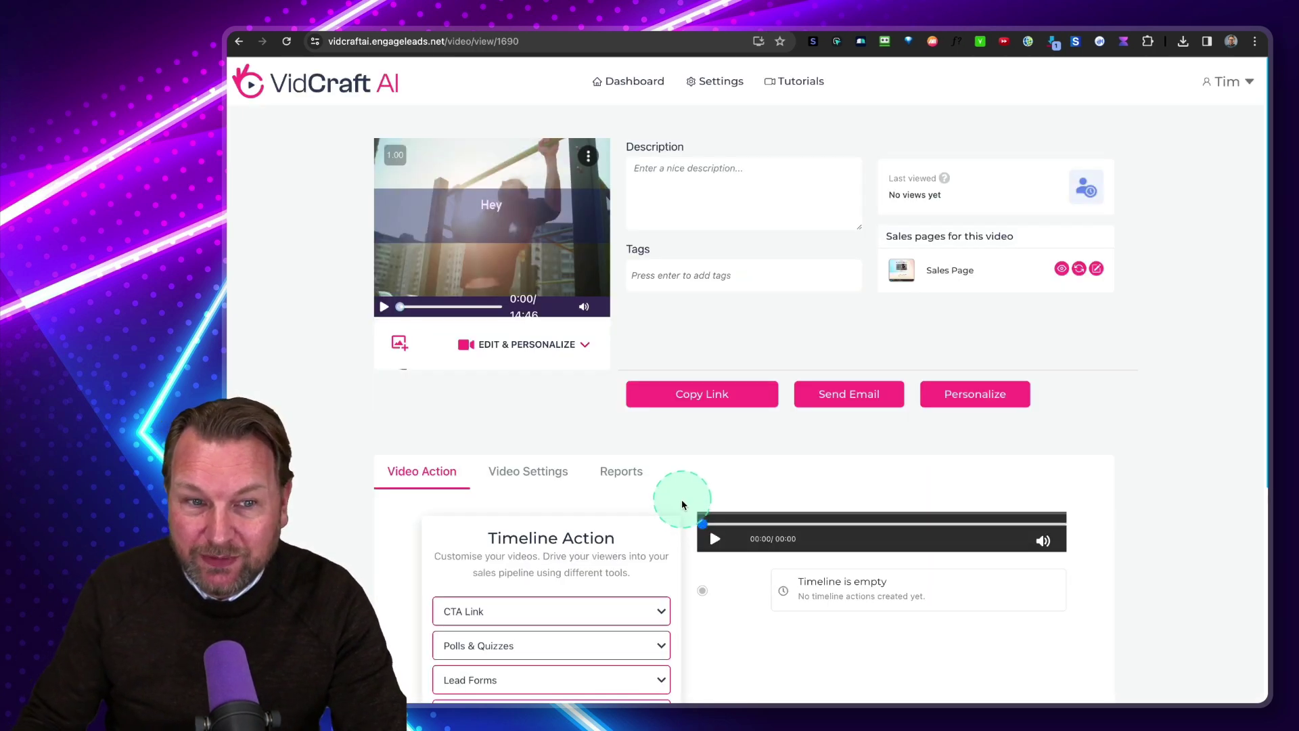
{"action": "scroll", "coordinate": [640, 560], "scroll_direction": "down", "scroll_amount": 5}
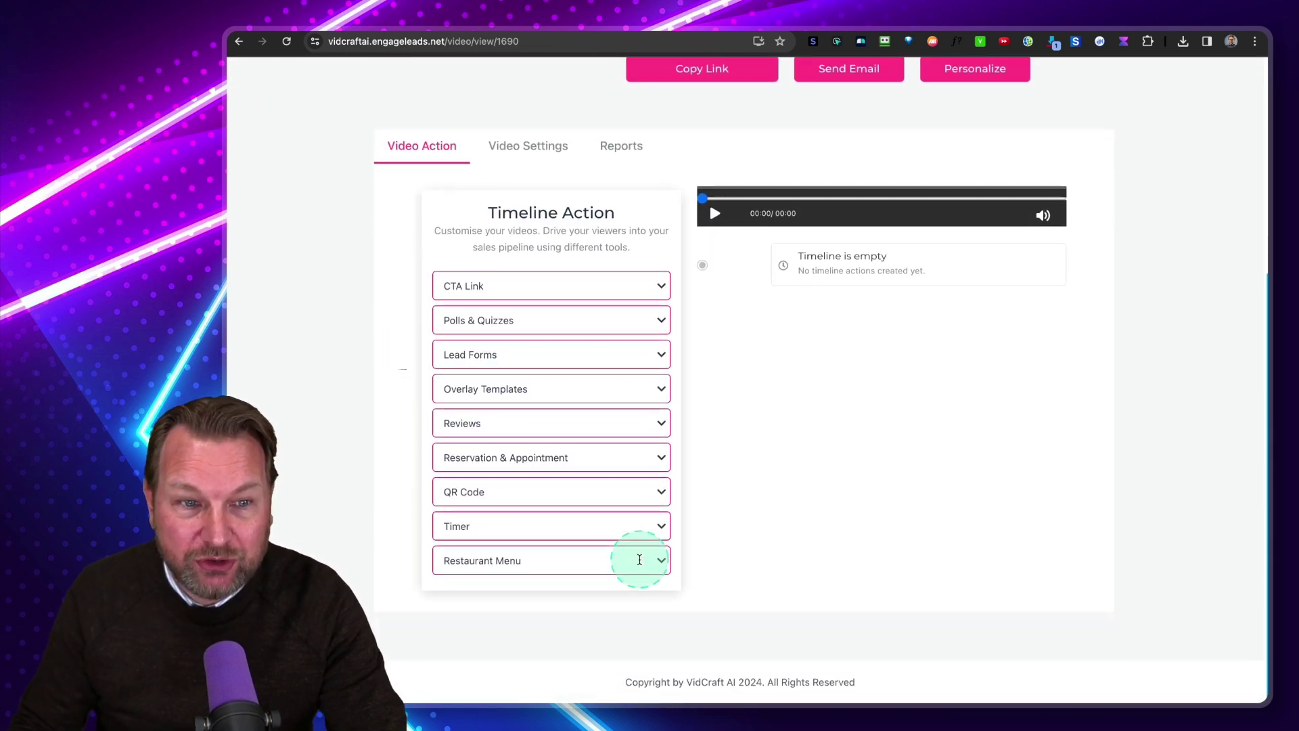
{"action": "scroll", "coordinate": [606, 401], "scroll_direction": "up", "scroll_amount": 1}
{"action": "scroll", "coordinate": [604, 405], "scroll_direction": "up", "scroll_amount": 4}
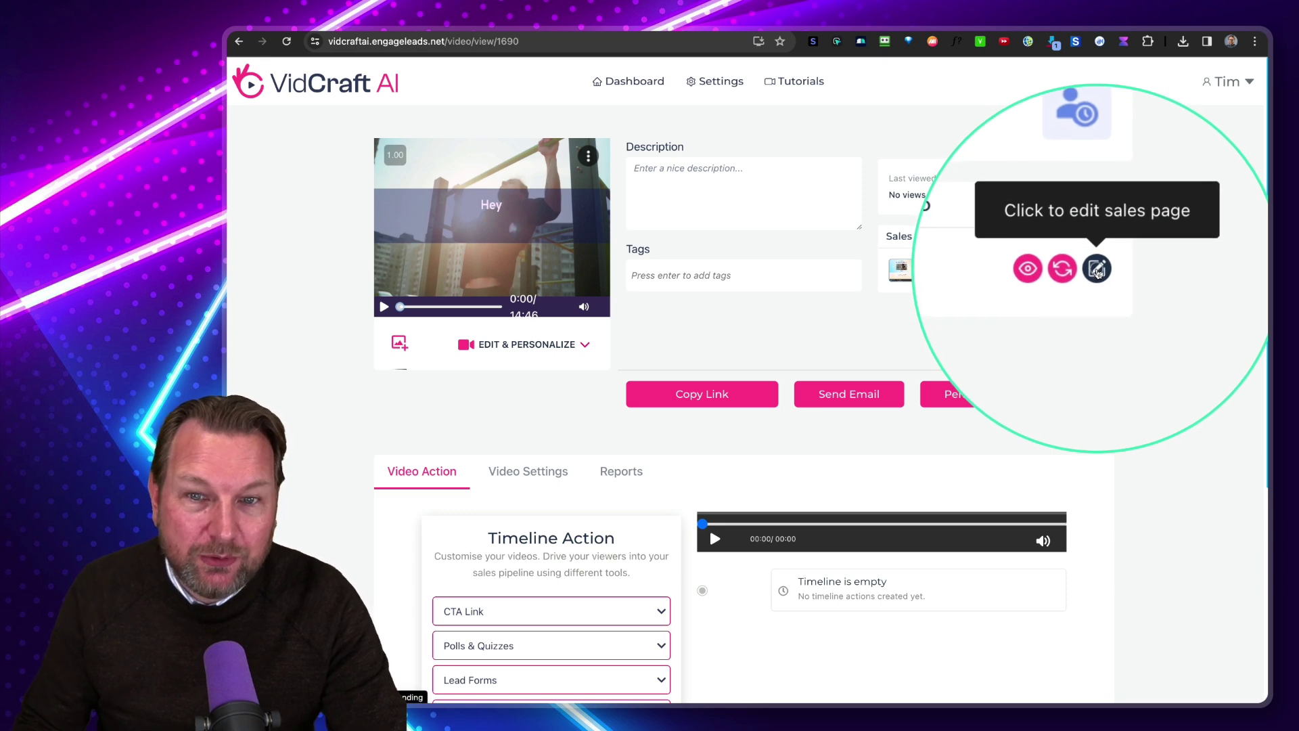
Step: Open the fitness campaign's sales page for editing and examine its headline, video placeholder, call-to-action sections and footer
{"action": "left_click", "coordinate": [1091, 274]}
{"action": "scroll", "coordinate": [869, 472], "scroll_direction": "down", "scroll_amount": 4}
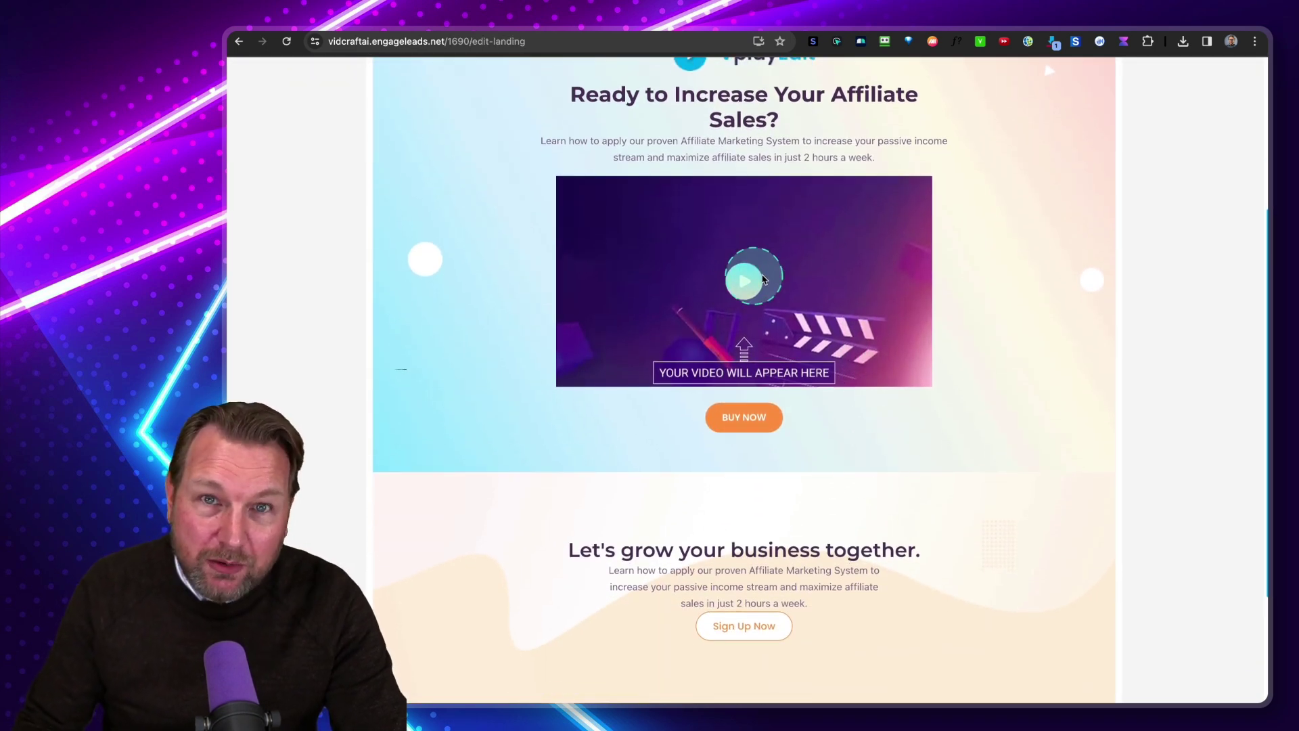
{"action": "scroll", "coordinate": [778, 284], "scroll_direction": "down", "scroll_amount": 2}
{"action": "scroll", "coordinate": [731, 312], "scroll_direction": "down", "scroll_amount": 1}
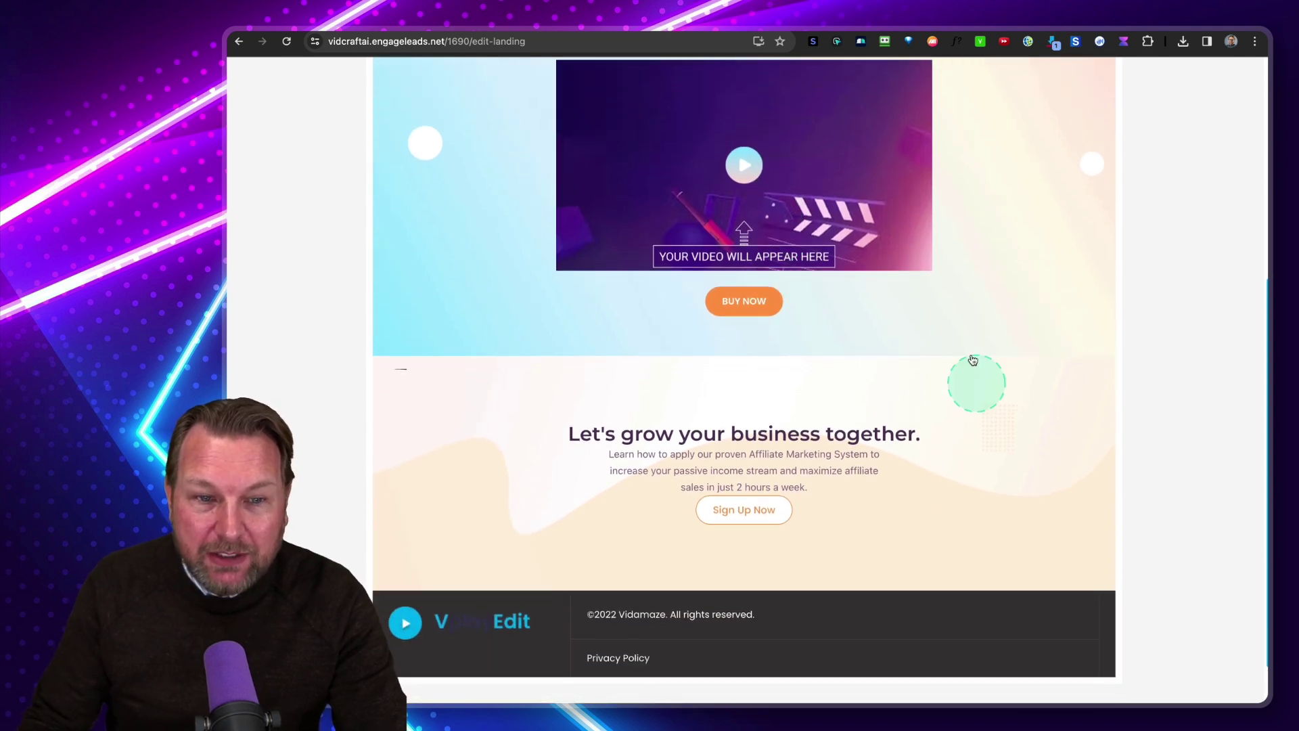
{"action": "scroll", "coordinate": [744, 352], "scroll_direction": "up", "scroll_amount": 4}
Step: Select the sales page's headline, logo and Buy Now button in turn to check that each can be edited
{"action": "left_click", "coordinate": [742, 248]}
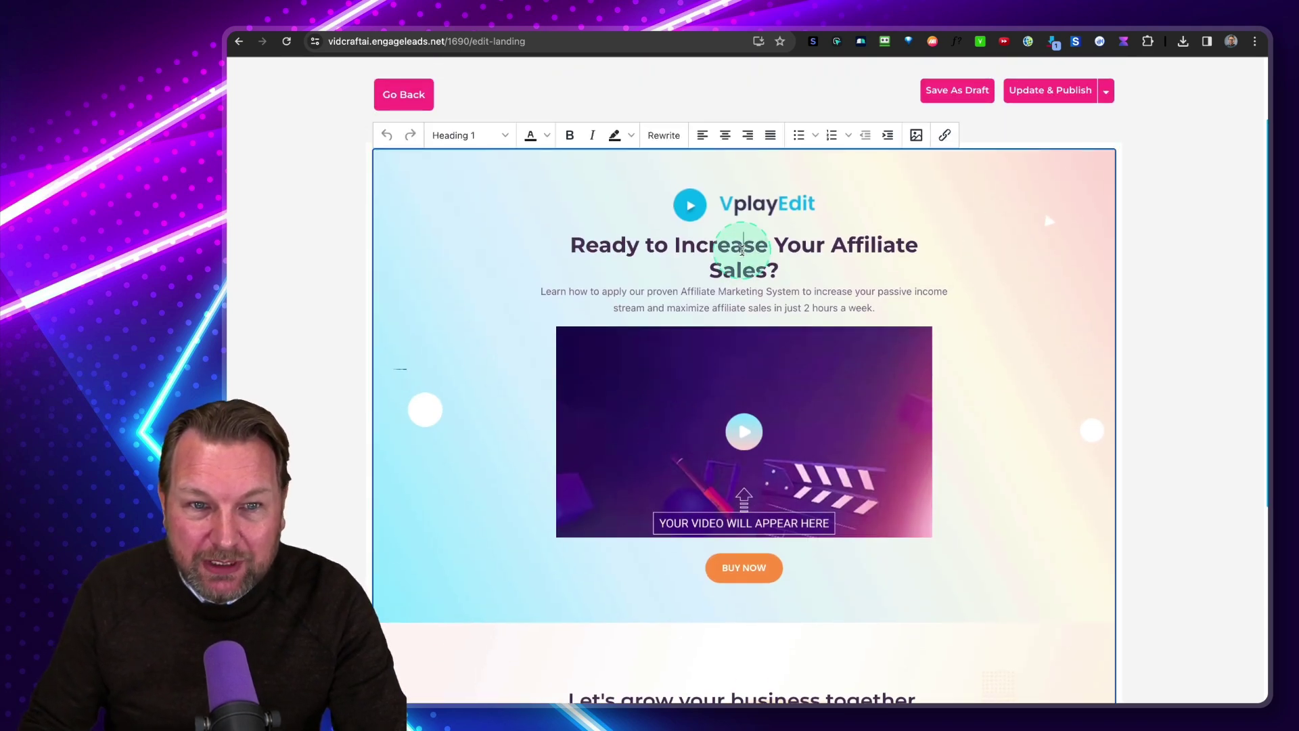
{"action": "left_click", "coordinate": [725, 210]}
{"action": "scroll", "coordinate": [704, 379], "scroll_direction": "down", "scroll_amount": 2}
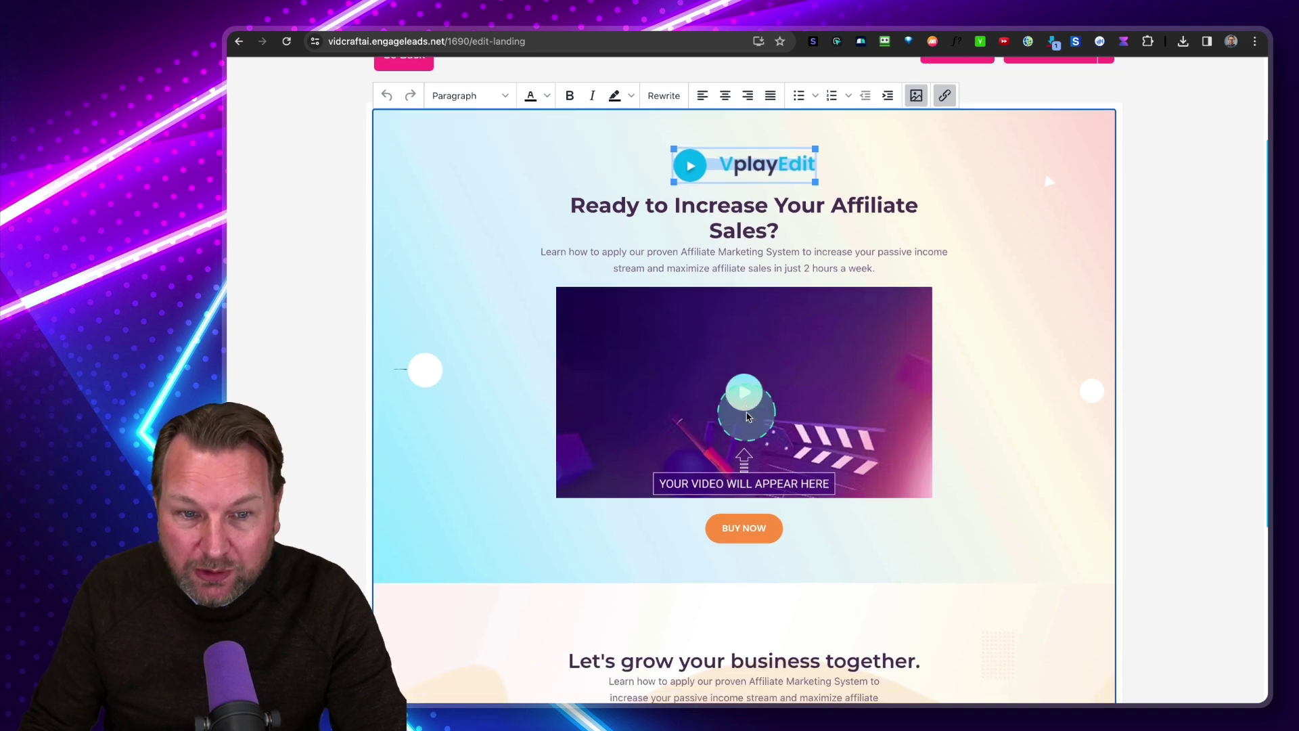
{"action": "left_click", "coordinate": [744, 474]}
{"action": "scroll", "coordinate": [881, 406], "scroll_direction": "up", "scroll_amount": 2}
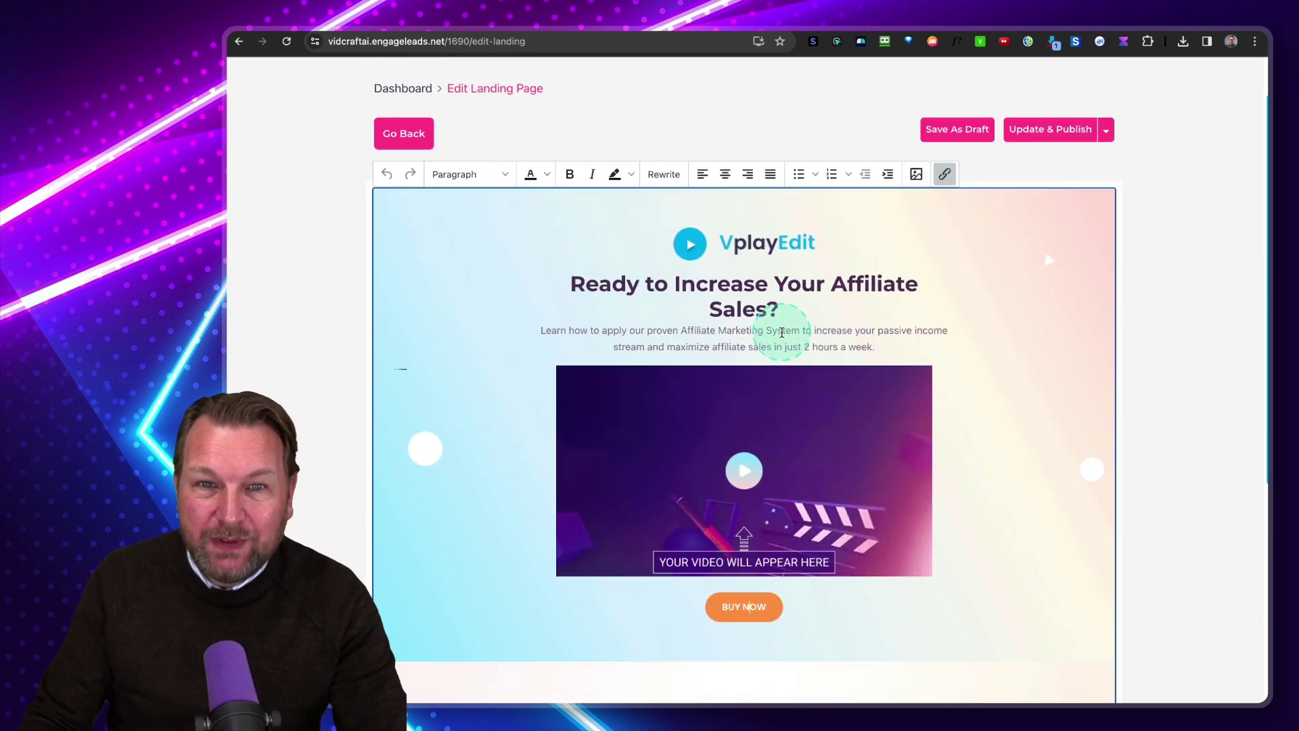
Step: Return to the fitness campaign's details, view its live sales page and play the video there
{"action": "left_click", "coordinate": [404, 133]}
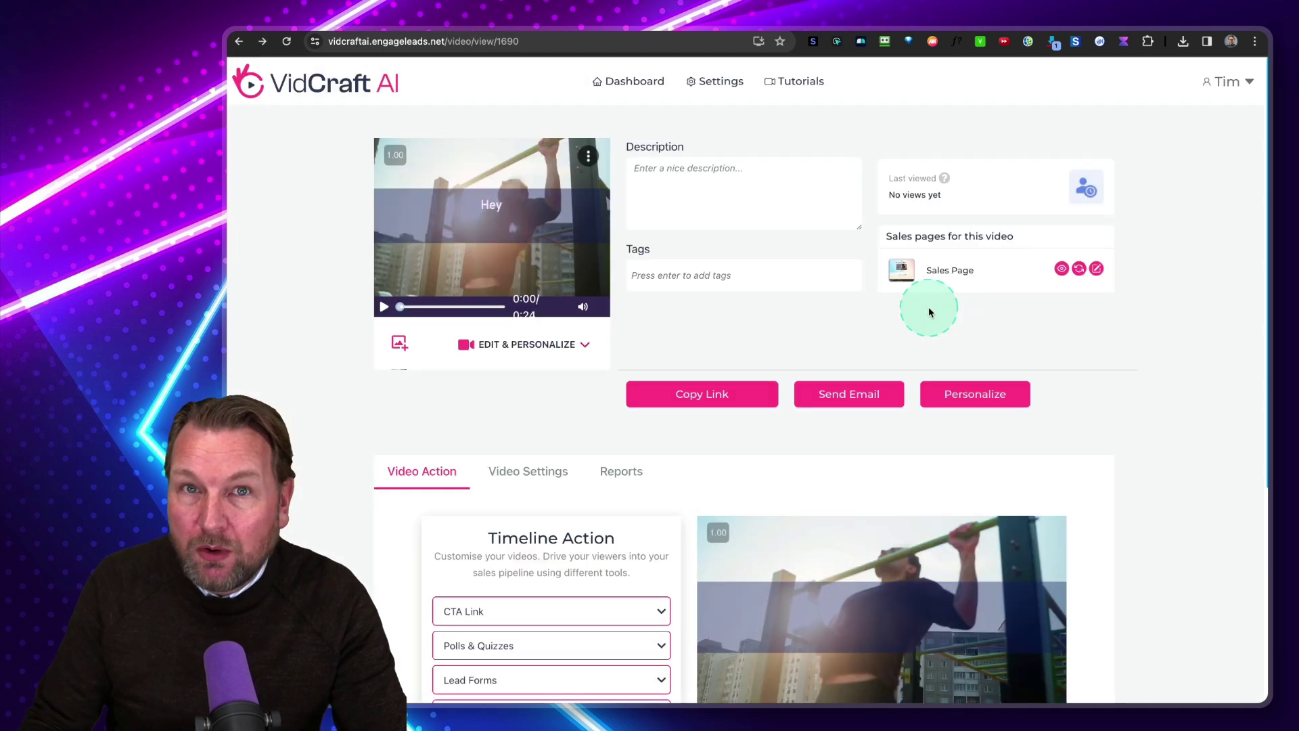
{"action": "left_click", "coordinate": [1061, 269]}
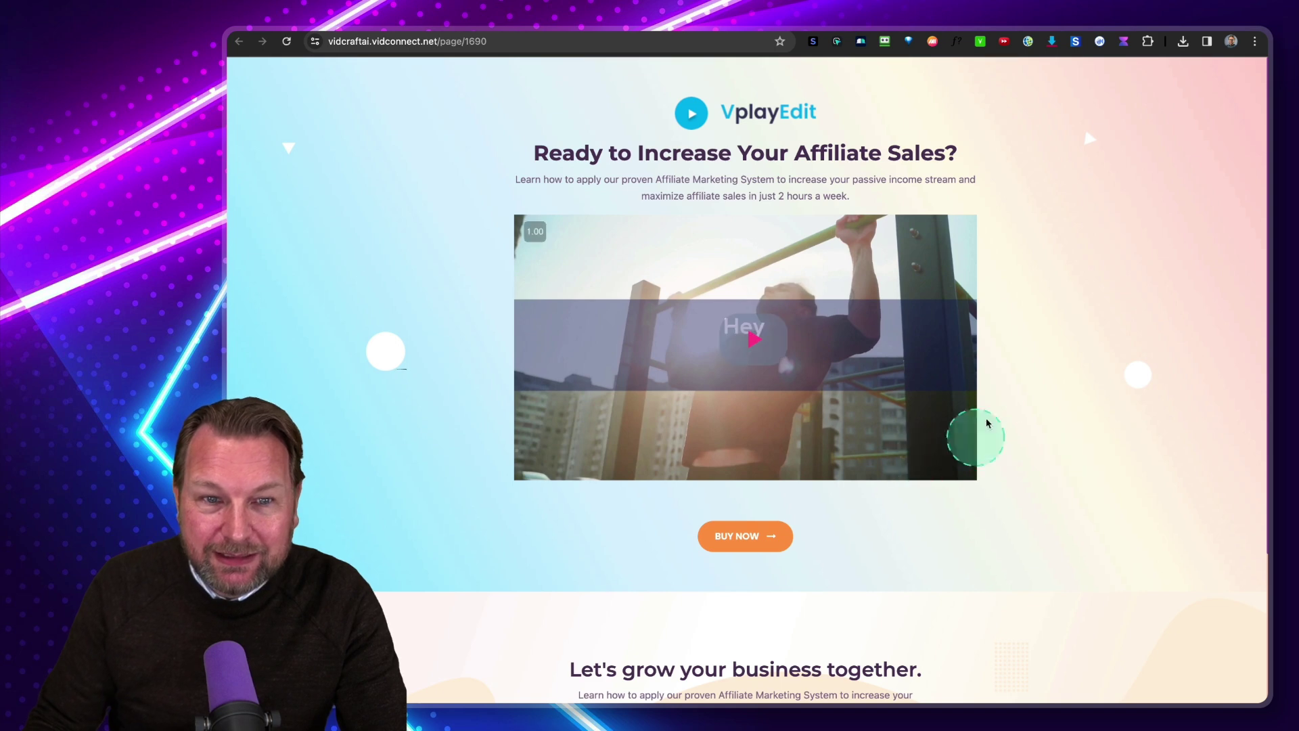
{"action": "left_click", "coordinate": [769, 349]}
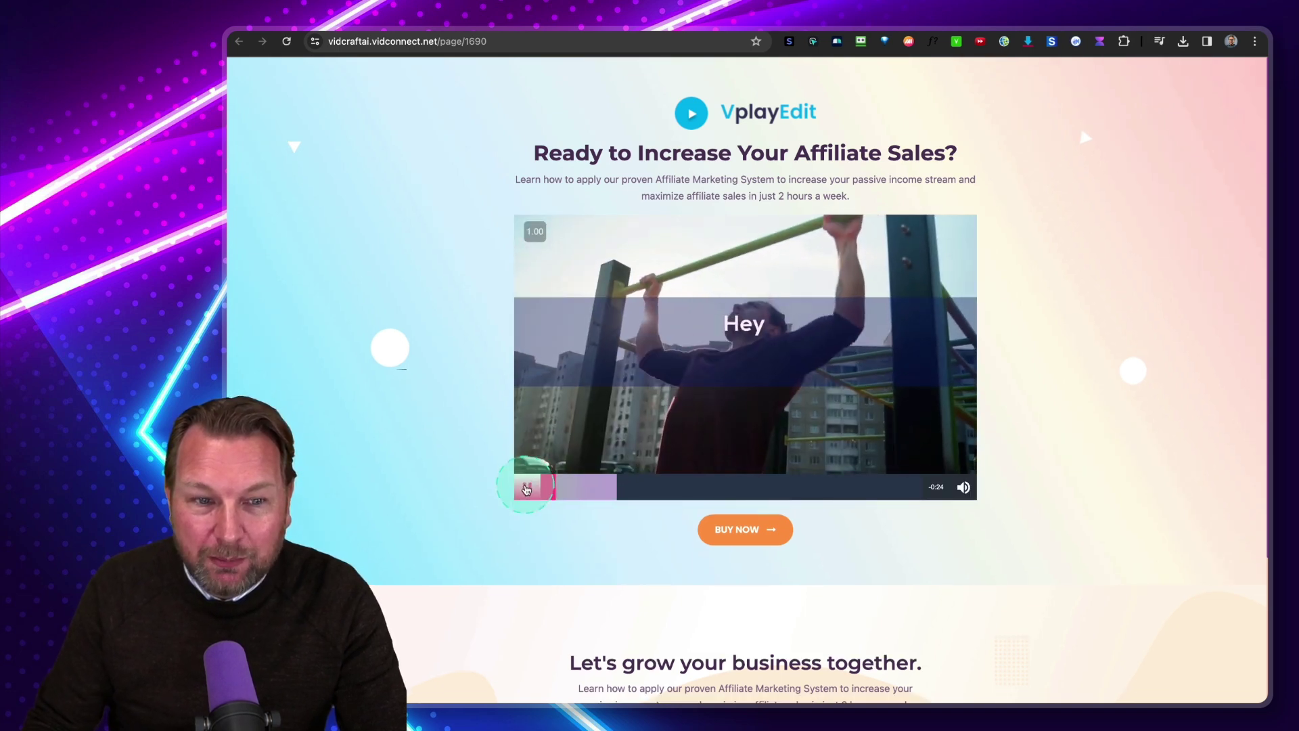
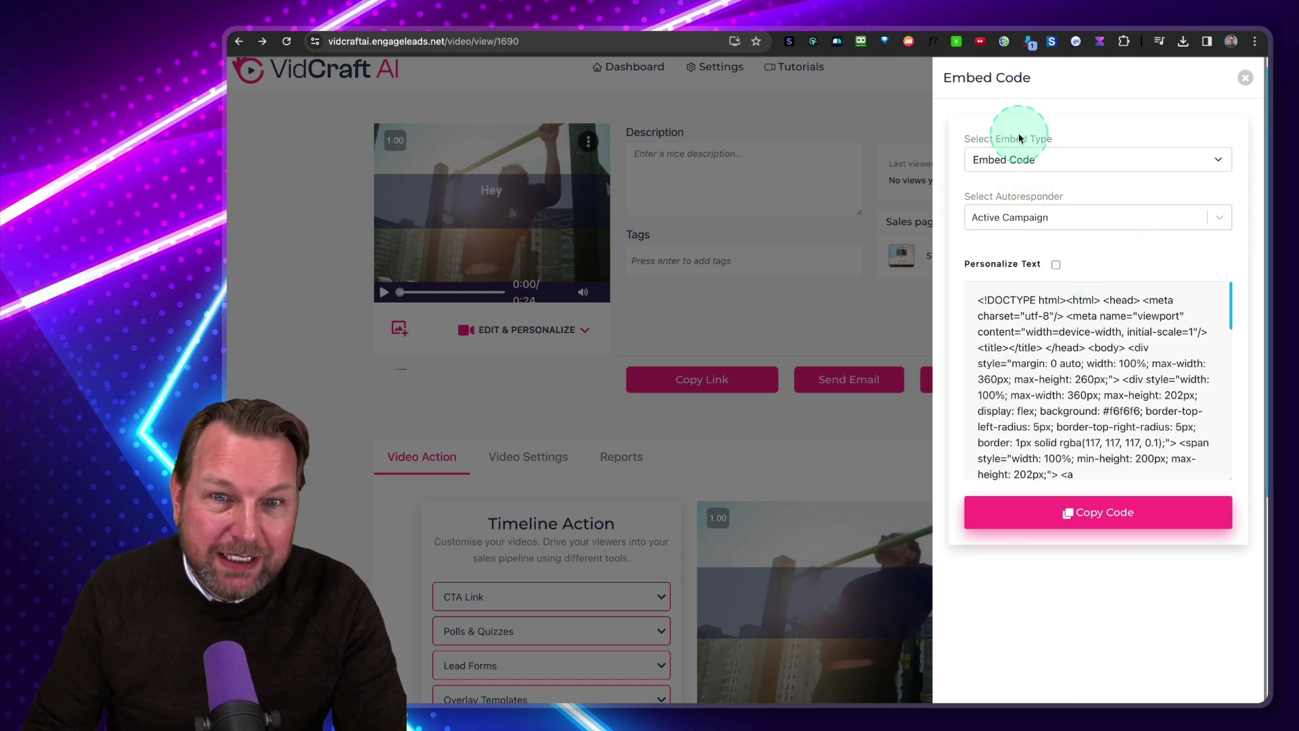
Step: Browse the supported autoresponders, keep Active Campaign, enable Personalize Text and copy the fitness video's embed code
{"action": "left_click", "coordinate": [1019, 217]}
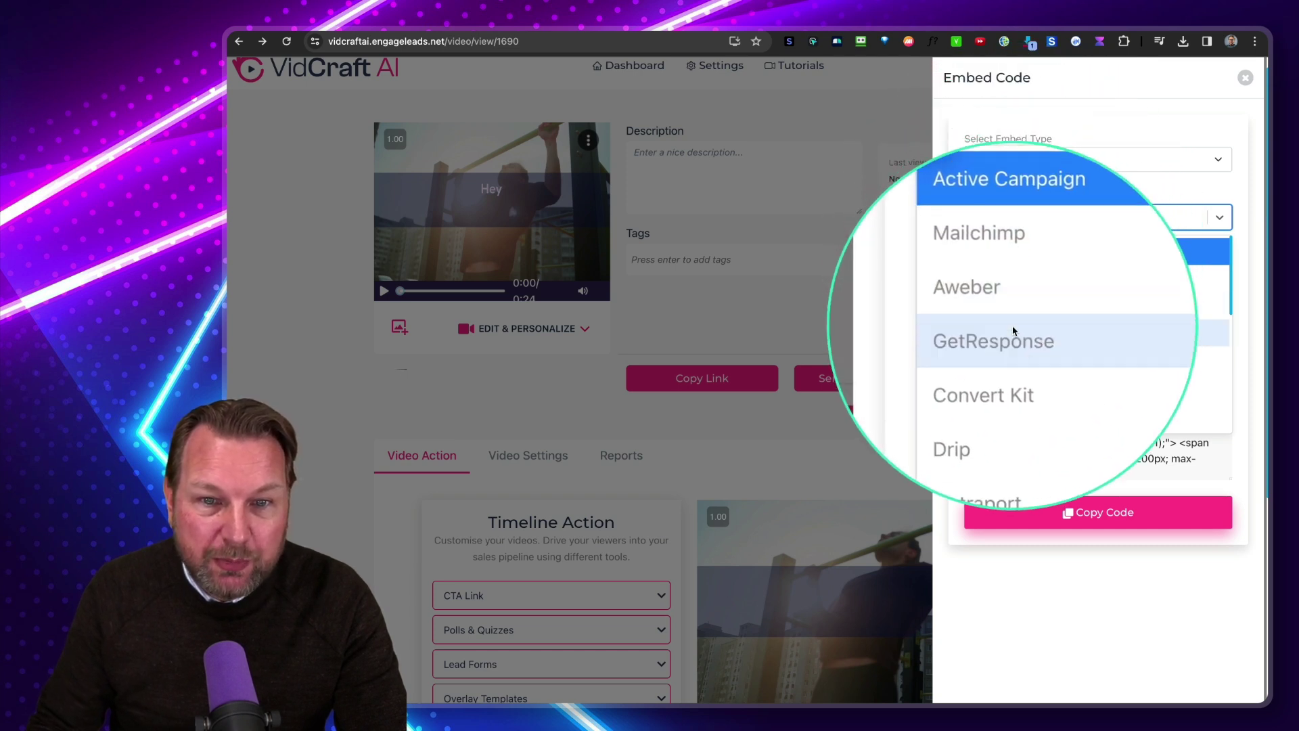
{"action": "scroll", "coordinate": [1008, 379], "scroll_direction": "down", "scroll_amount": 1}
{"action": "scroll", "coordinate": [1009, 391], "scroll_direction": "down", "scroll_amount": 5}
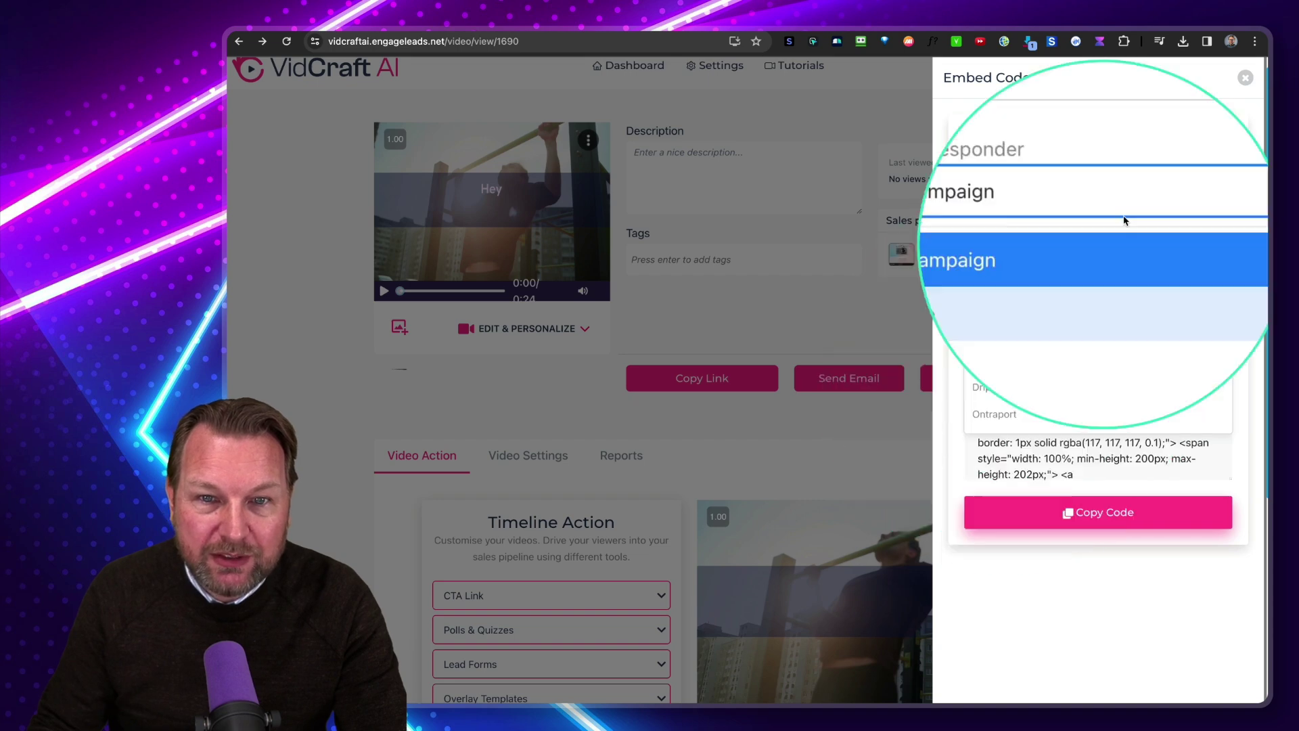
{"action": "left_click", "coordinate": [1132, 178]}
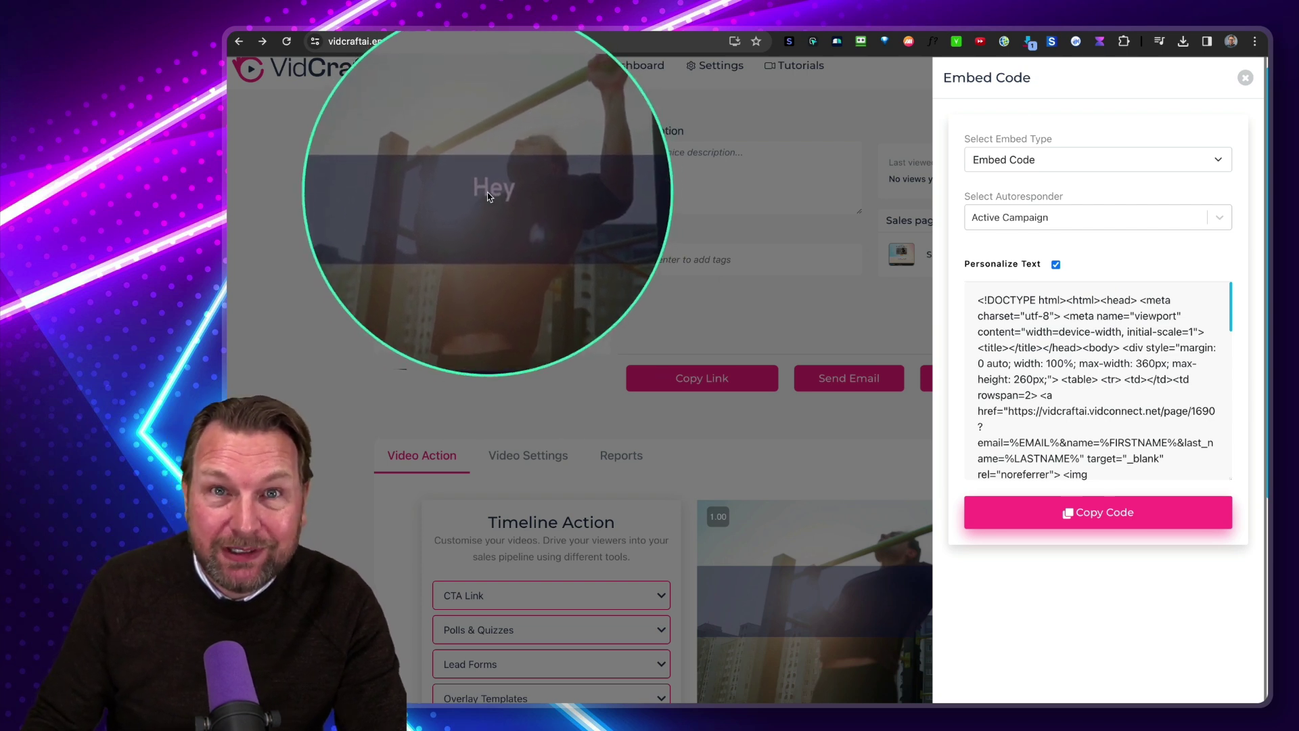
{"action": "left_click", "coordinate": [1104, 517]}
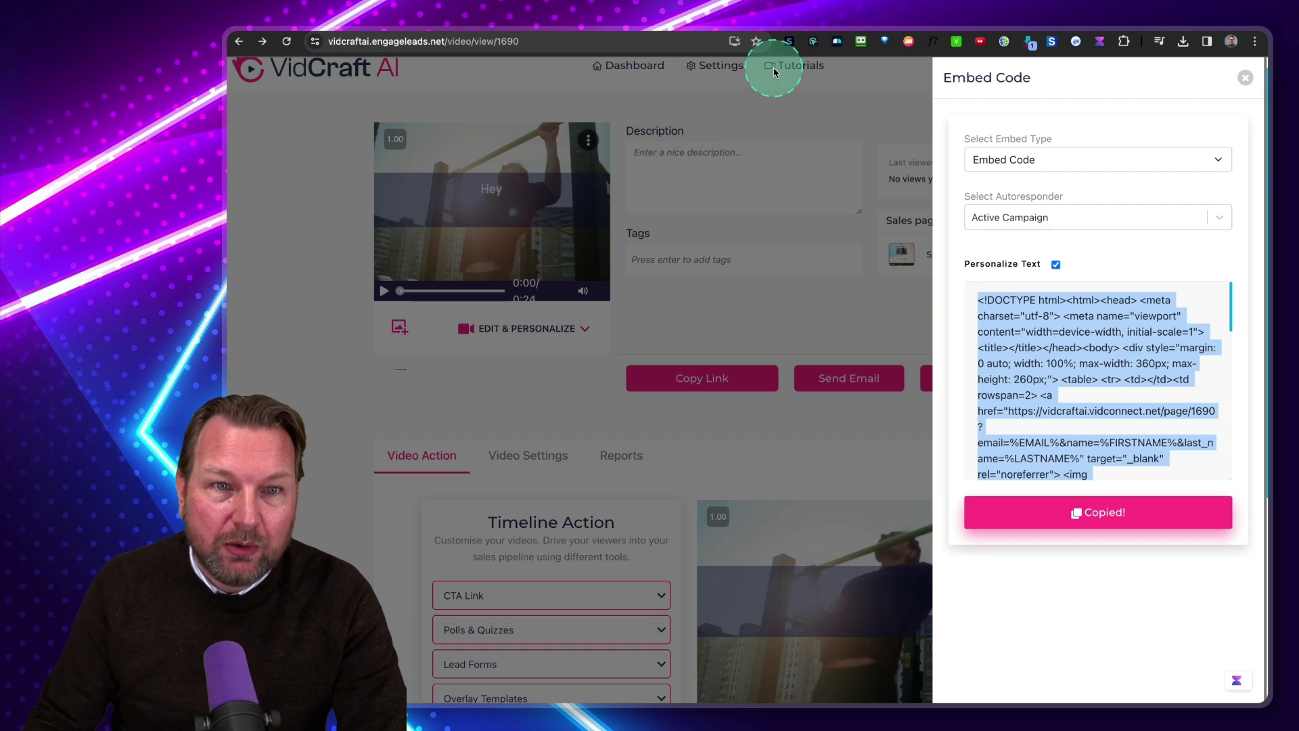
Step: Open onlinehtmleditor.net in a new browser tab and replace the editor's content with the copied embed code
{"action": "key", "text": "super+t"}
{"action": "type", "text": "ONLINE"}
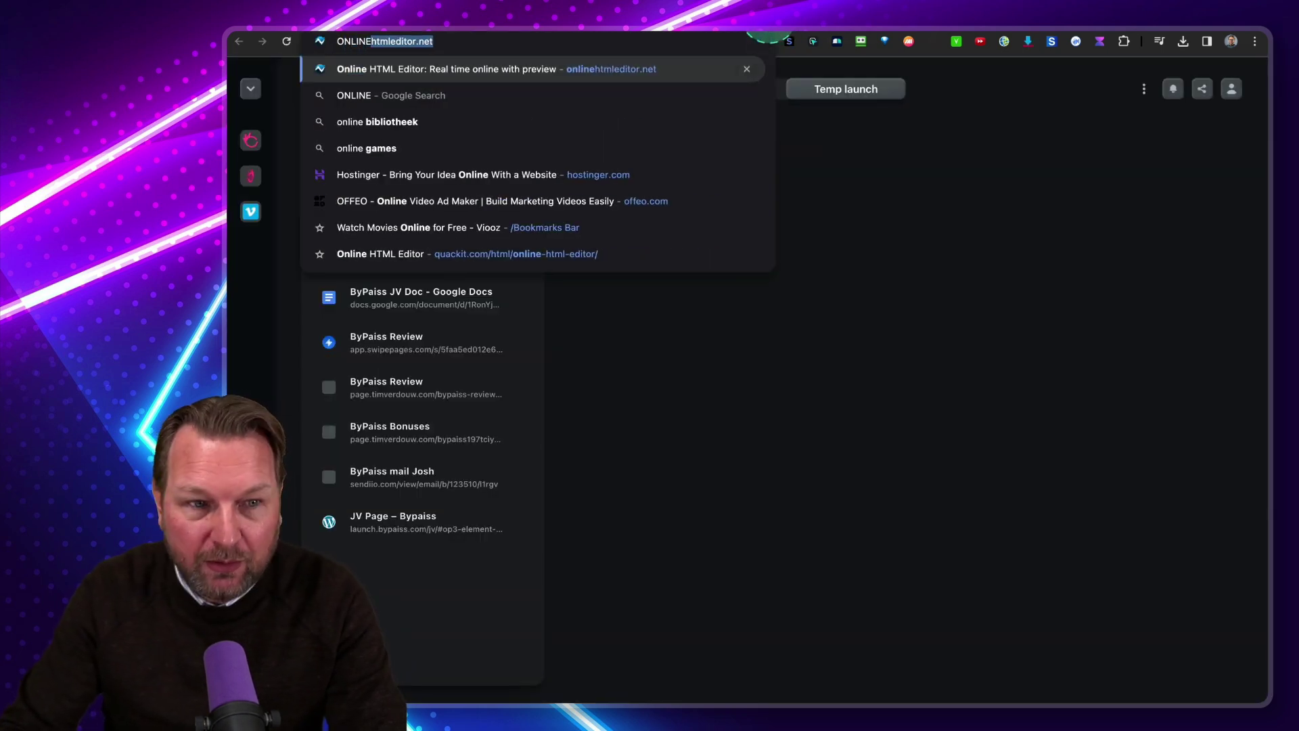
{"action": "key", "text": "Return"}
{"action": "key", "text": "ctrl+a"}
{"action": "key", "text": "ctrl+v"}
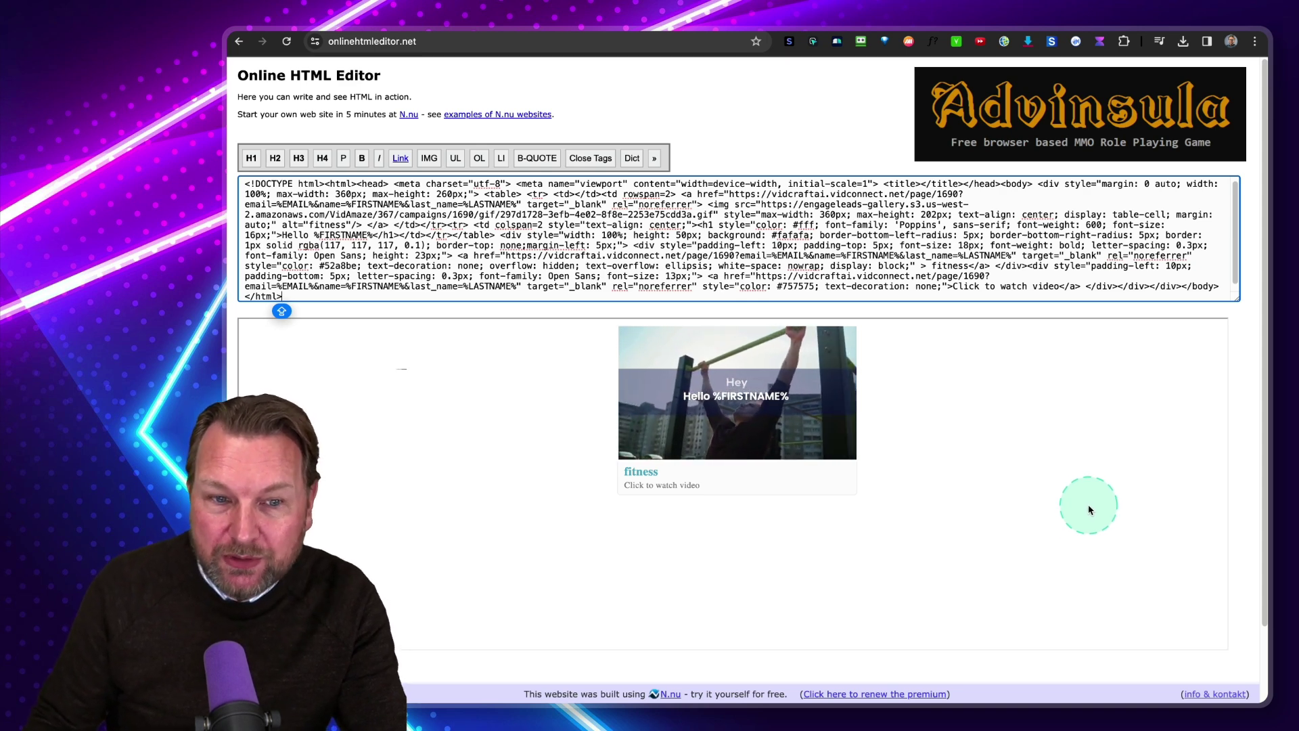
Step: Follow the rendered embed's fitness link to the sales page, return to VidCraft AI, copy the embed code again and close it
{"action": "left_click", "coordinate": [648, 471]}
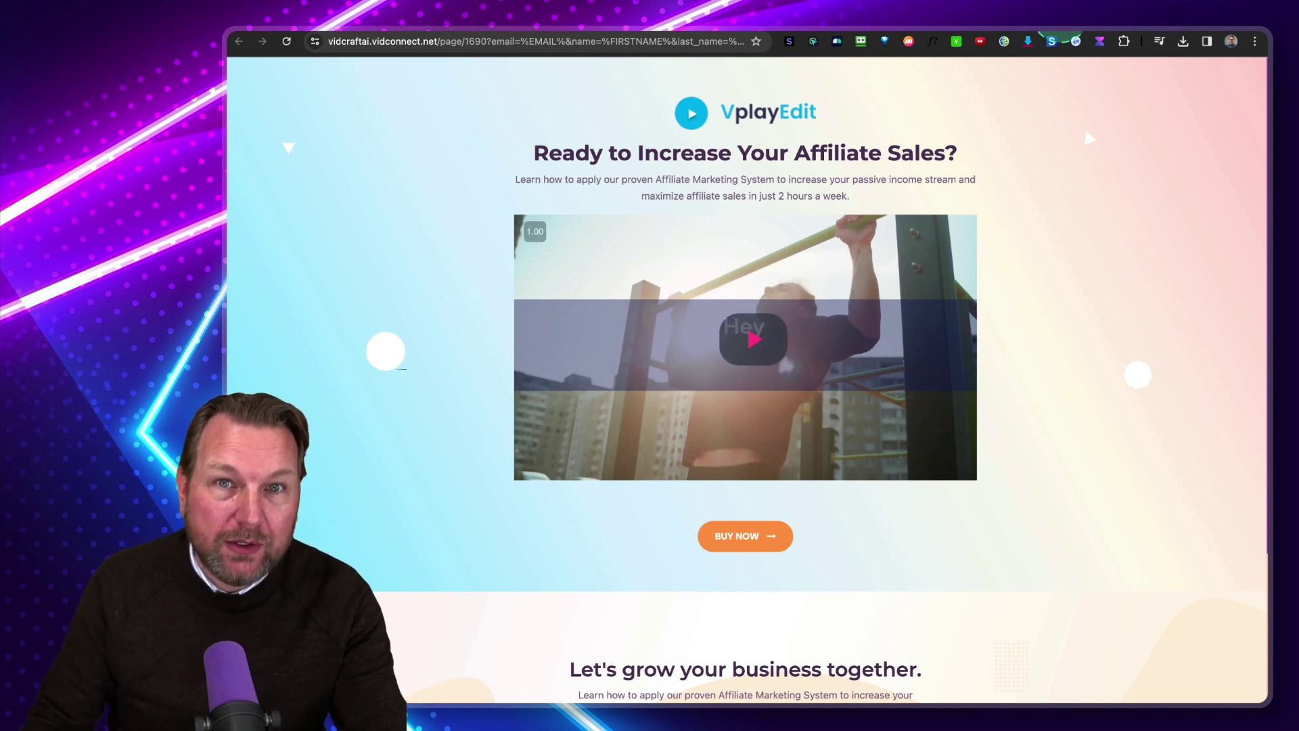
{"action": "key", "text": "super+w"}
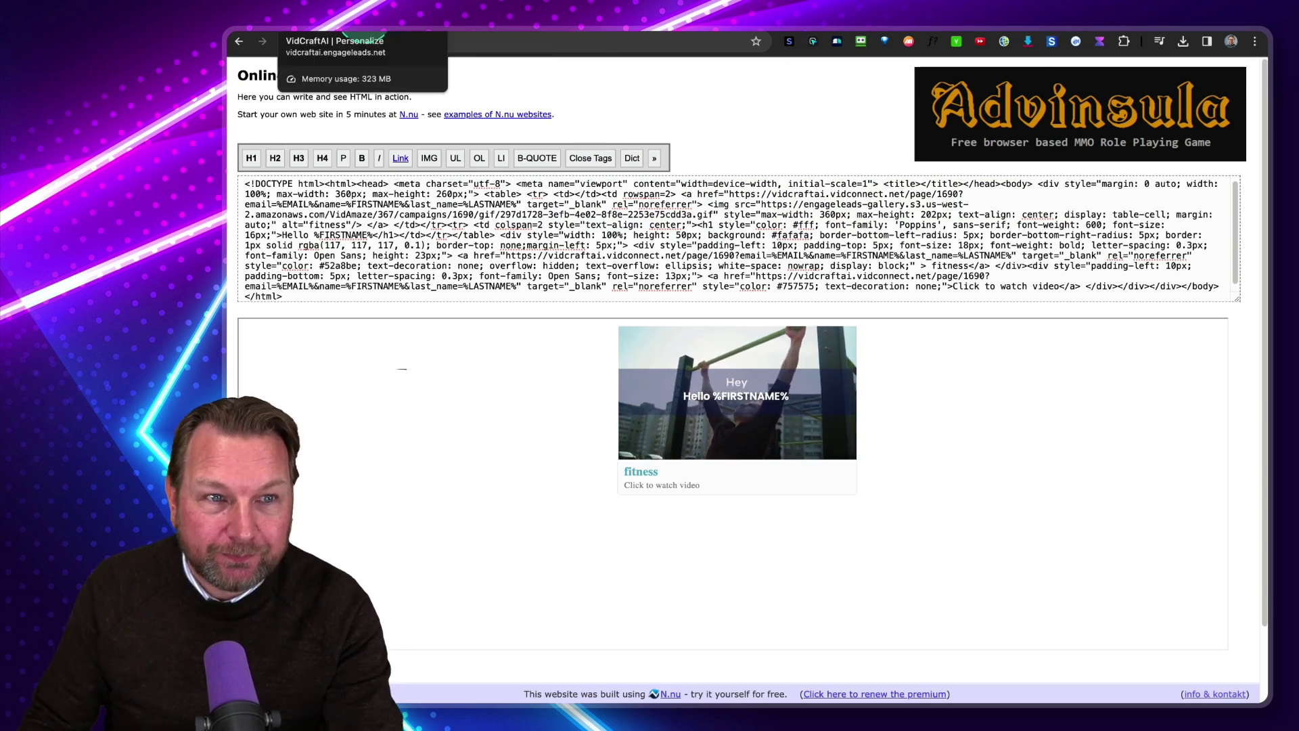
{"action": "left_click", "coordinate": [343, 35]}
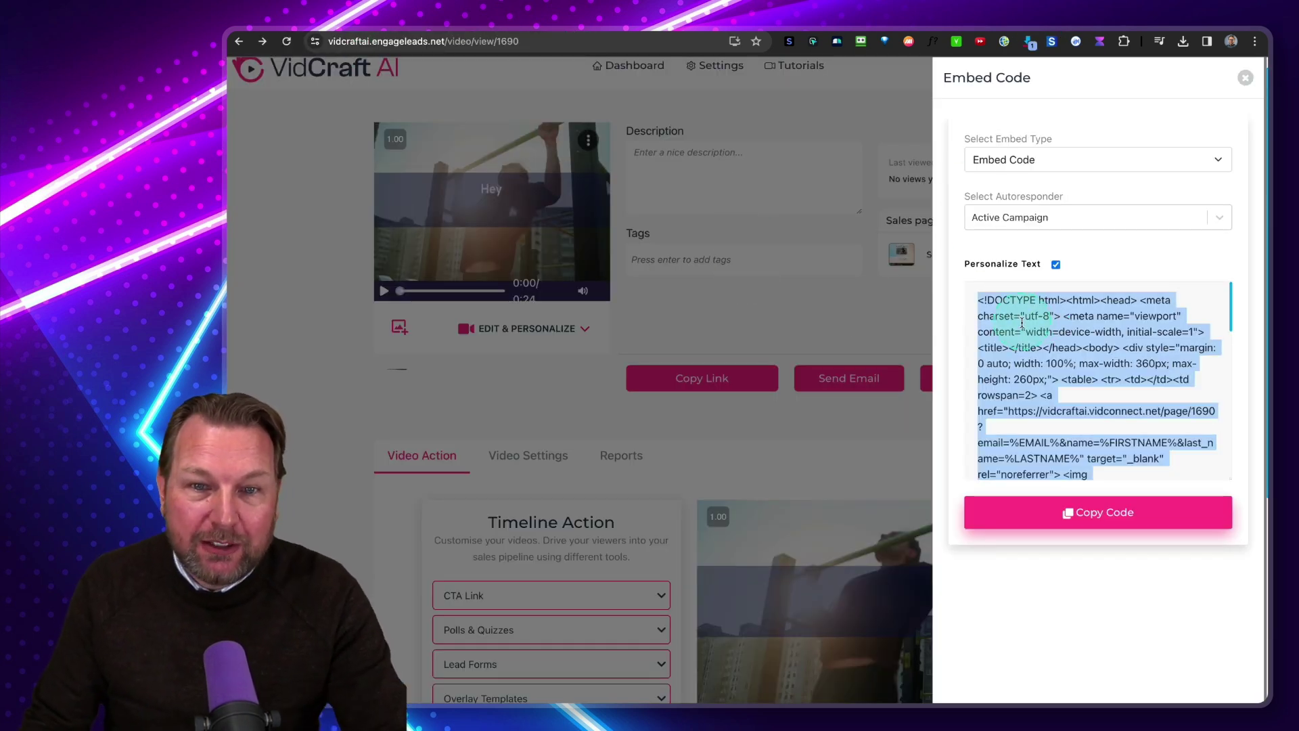
{"action": "left_click", "coordinate": [1096, 519]}
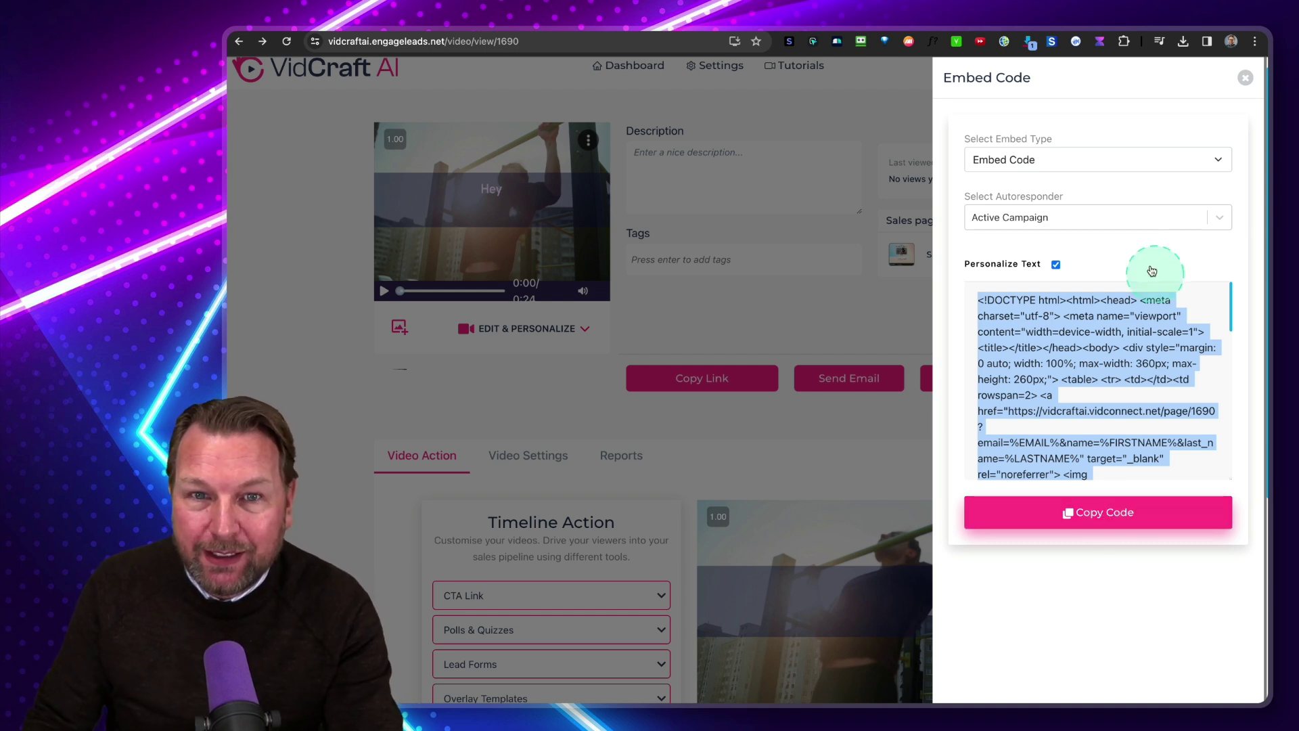
{"action": "left_click", "coordinate": [1246, 79]}
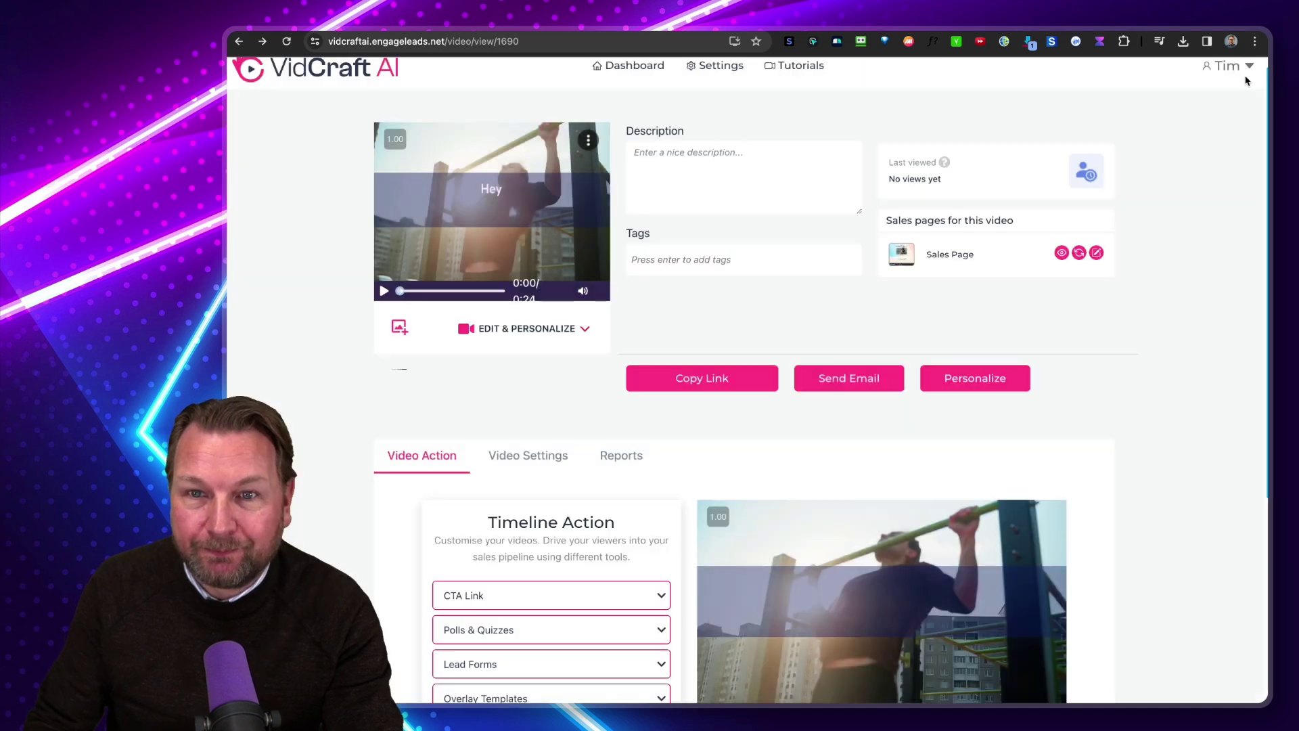
Step: Start an email for the fitness video and inspect its options for adding and importing contacts without adding any
{"action": "left_click", "coordinate": [850, 379]}
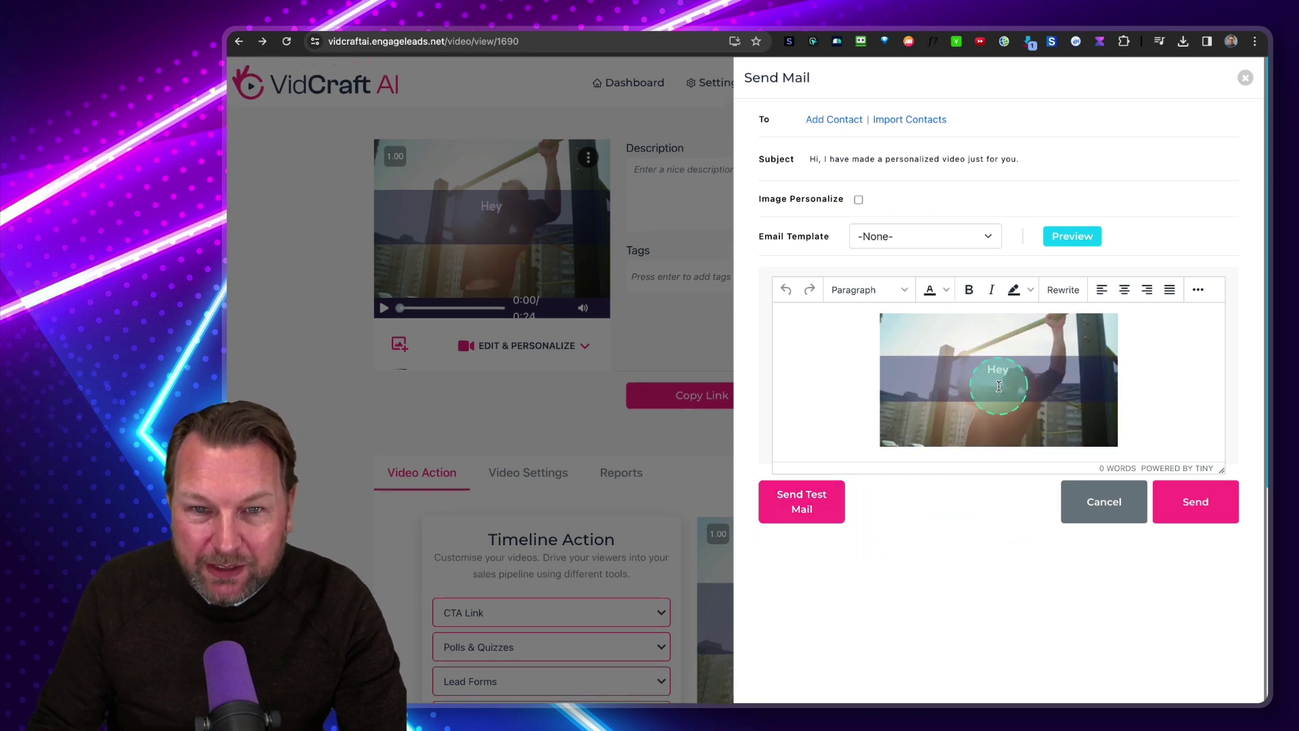
{"action": "left_click", "coordinate": [835, 121]}
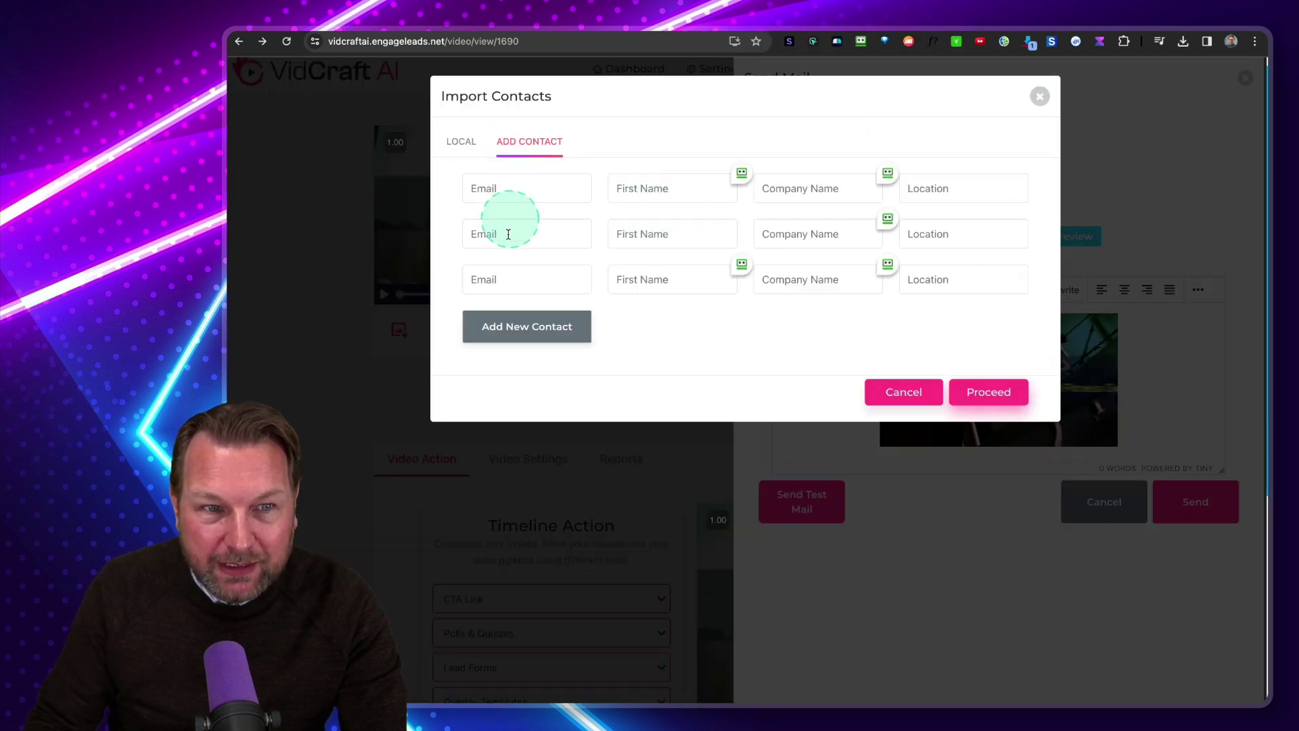
{"action": "left_click", "coordinate": [1043, 97]}
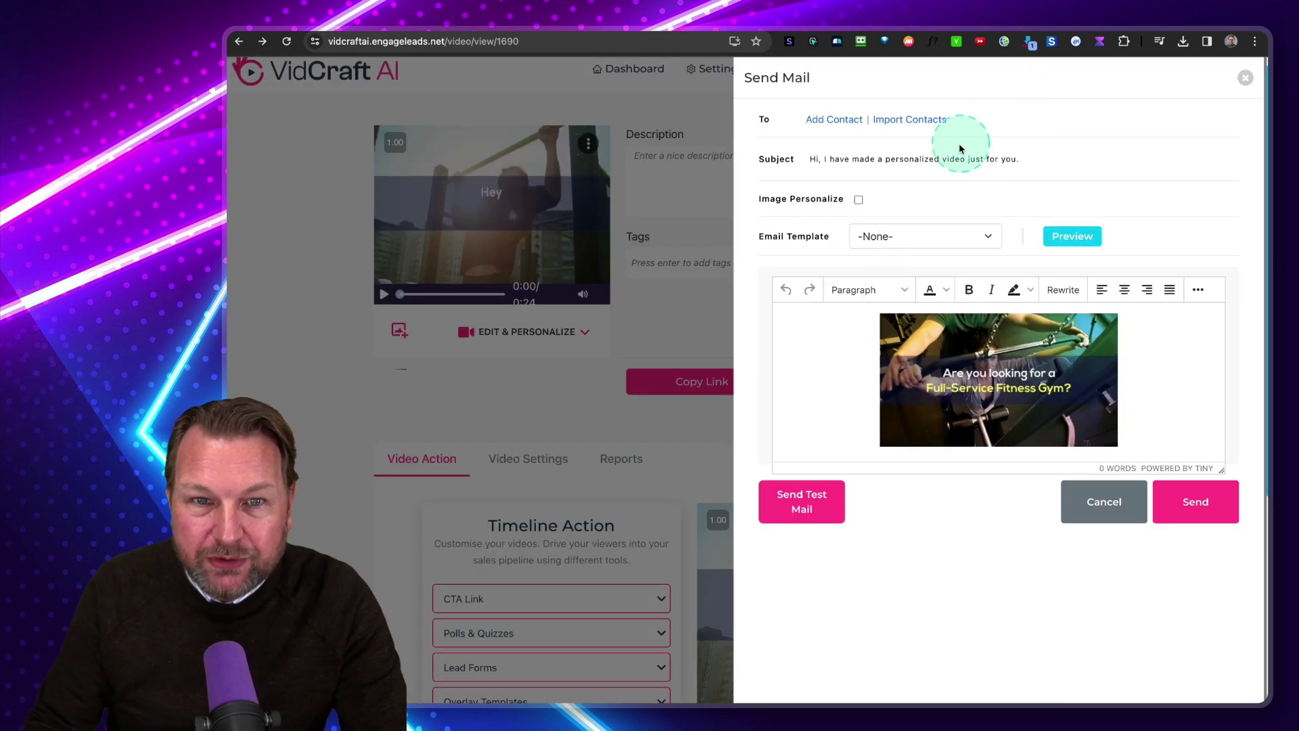
{"action": "left_click", "coordinate": [898, 122]}
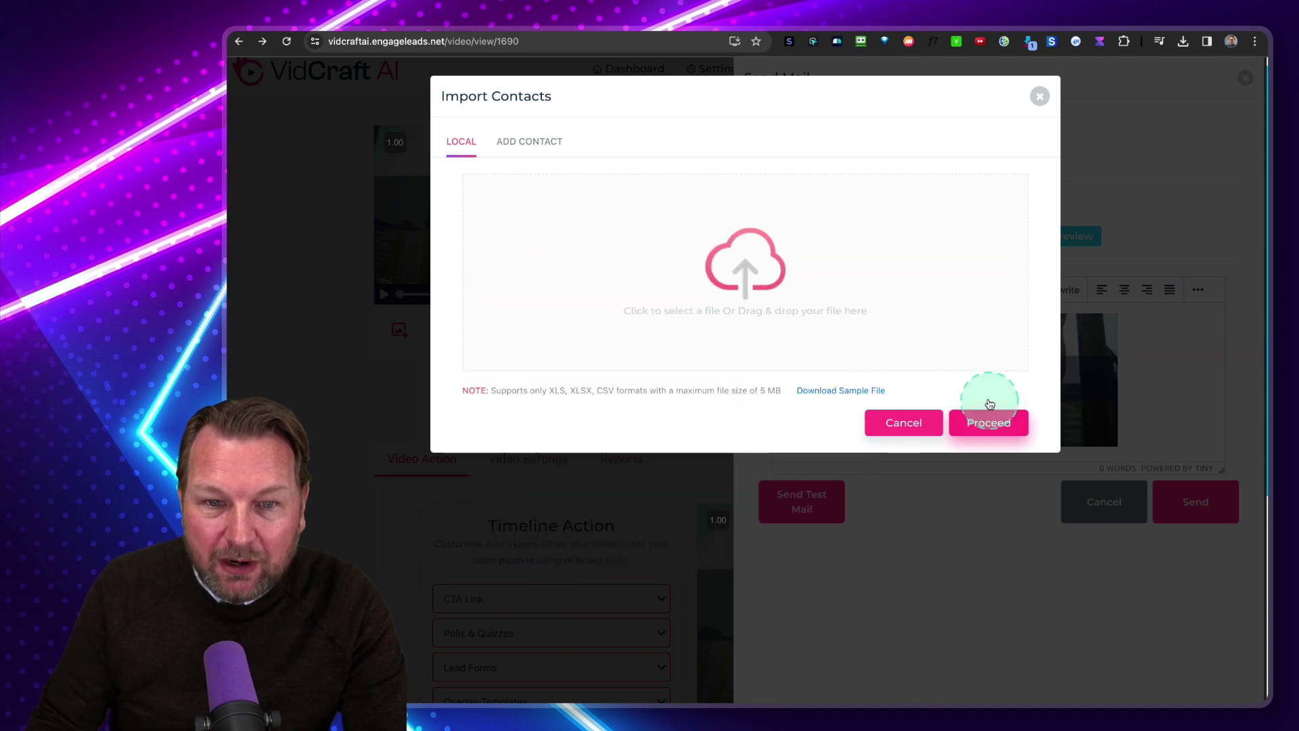
{"action": "left_click", "coordinate": [904, 423]}
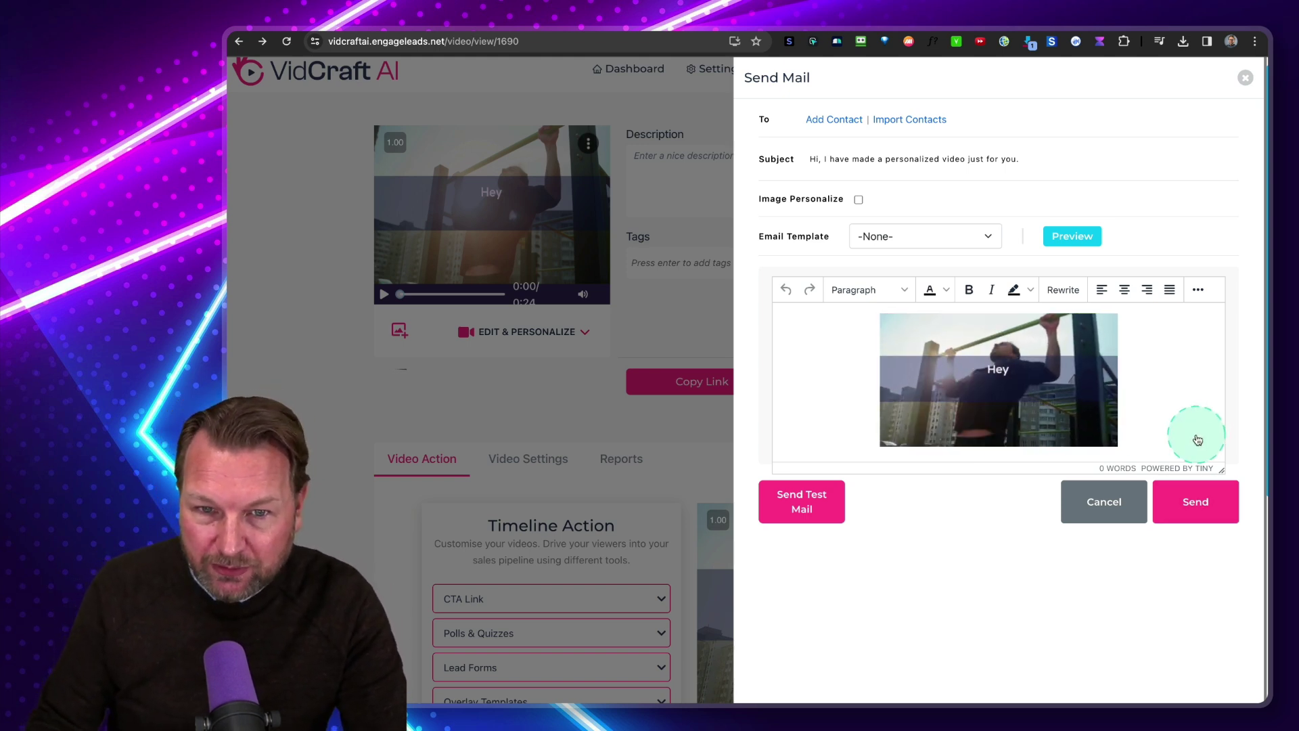
Step: Apply the Discount offer email template, read its message through and close the email without sending it
{"action": "left_click", "coordinate": [890, 244]}
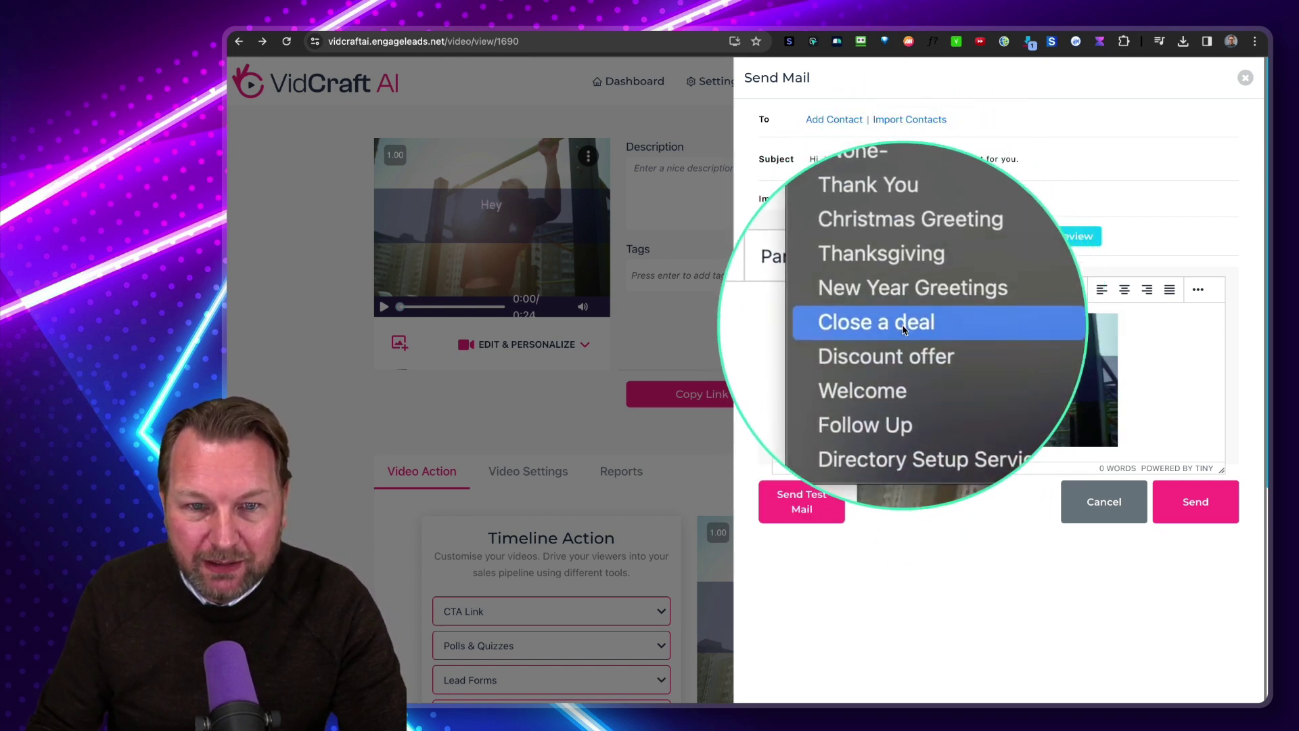
{"action": "left_click", "coordinate": [902, 345]}
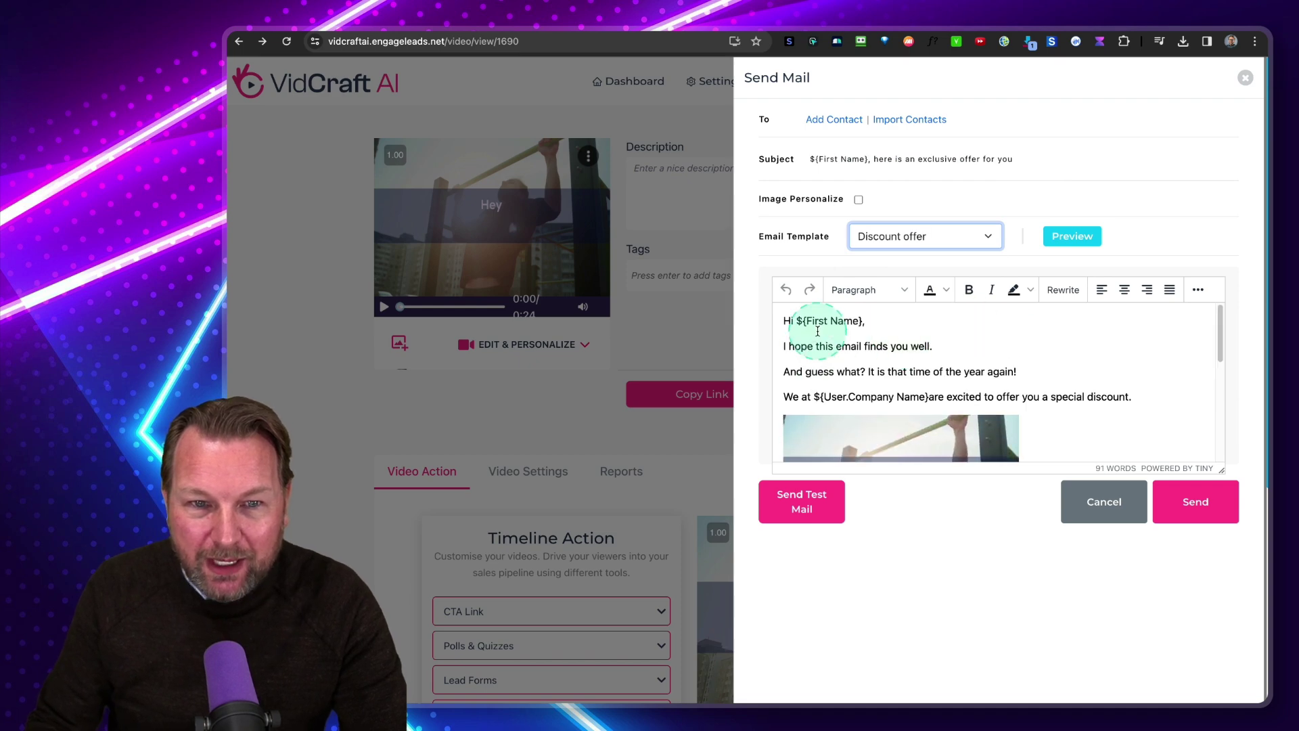
{"action": "scroll", "coordinate": [1026, 389], "scroll_direction": "down", "scroll_amount": 1}
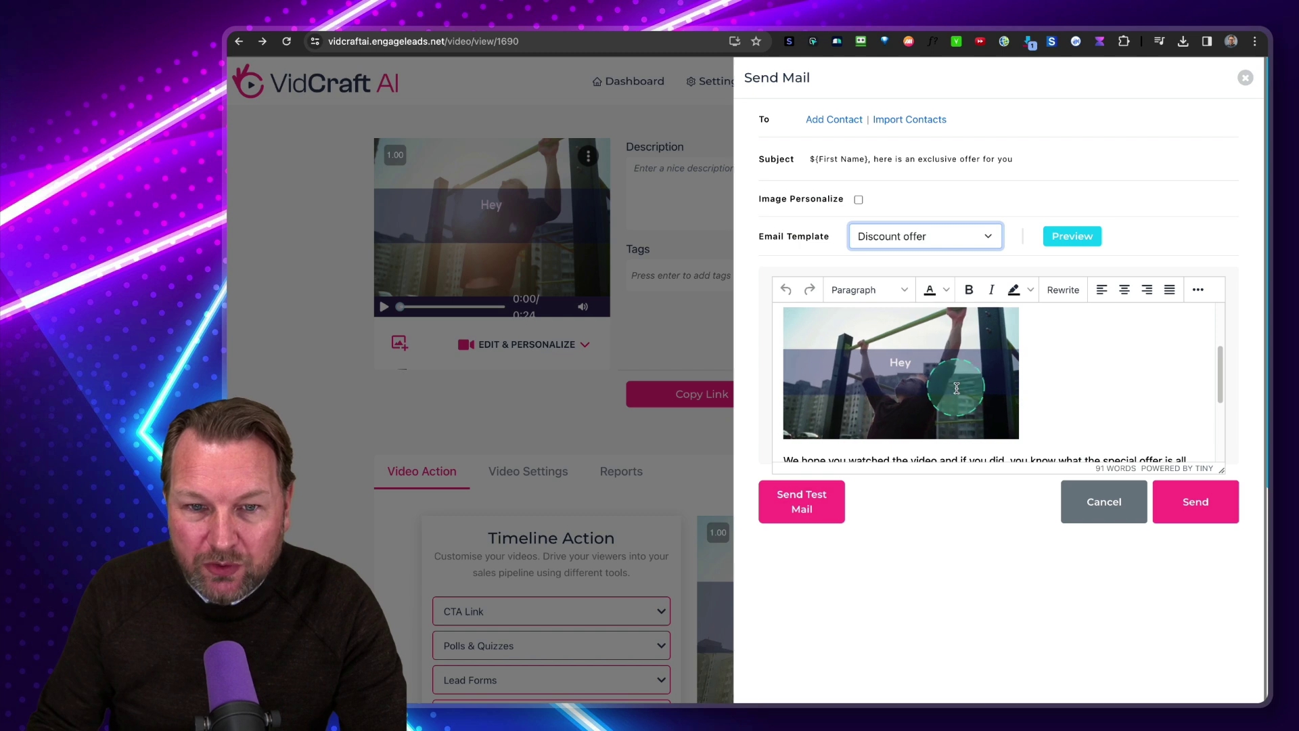
{"action": "scroll", "coordinate": [957, 390], "scroll_direction": "down", "scroll_amount": 3}
{"action": "scroll", "coordinate": [957, 390], "scroll_direction": "down", "scroll_amount": 3}
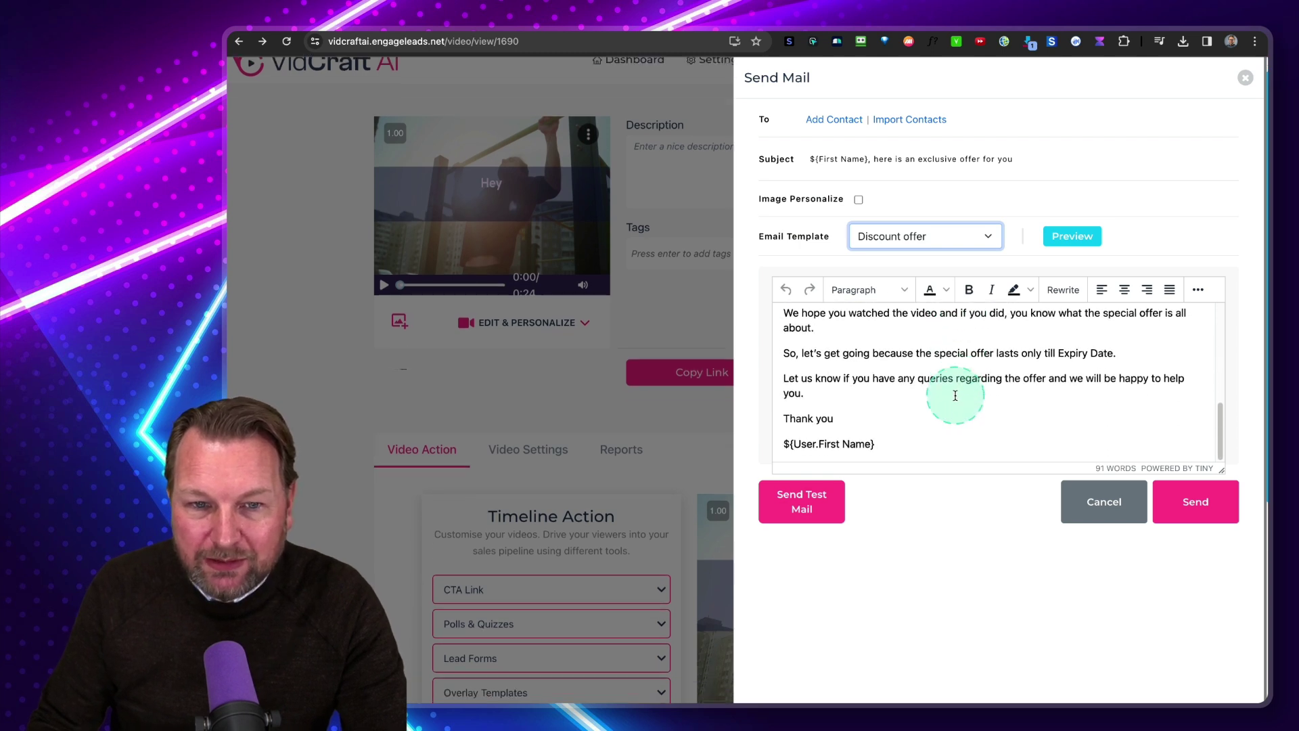
{"action": "scroll", "coordinate": [1139, 421], "scroll_direction": "up", "scroll_amount": 4}
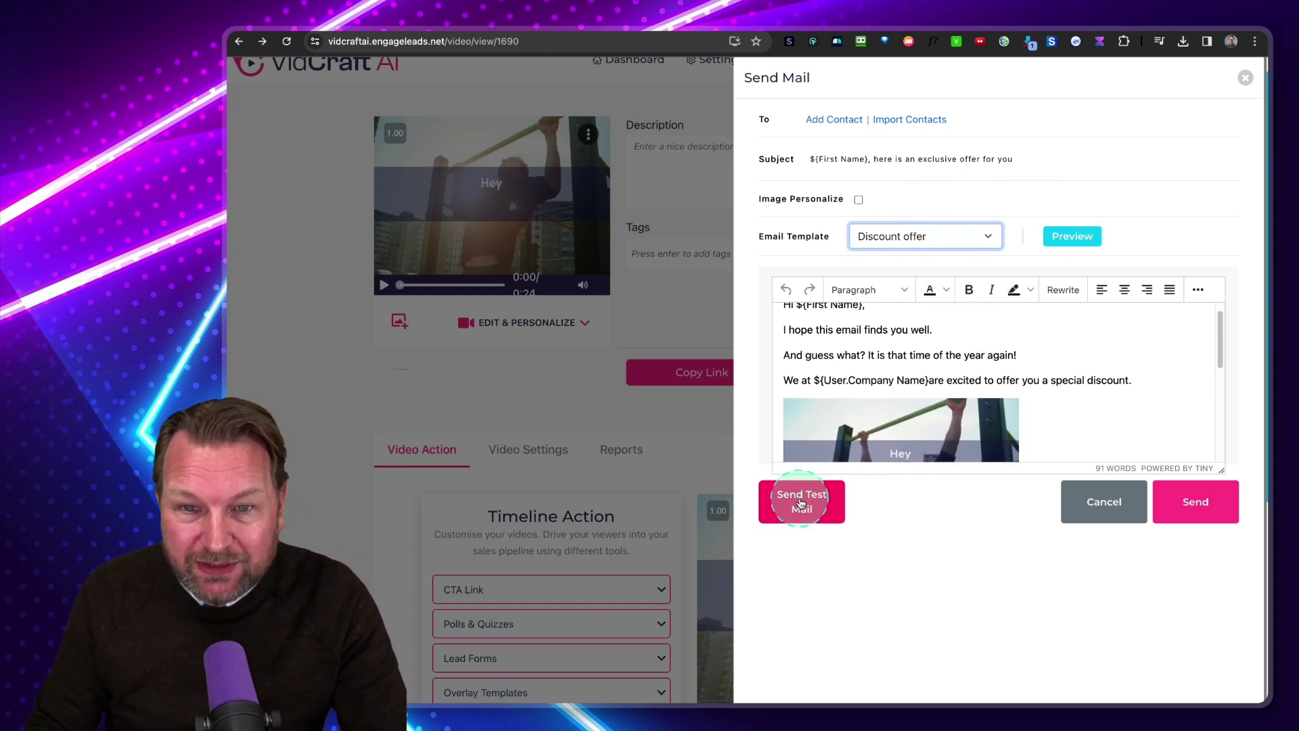
{"action": "scroll", "coordinate": [1079, 371], "scroll_direction": "down", "scroll_amount": 5}
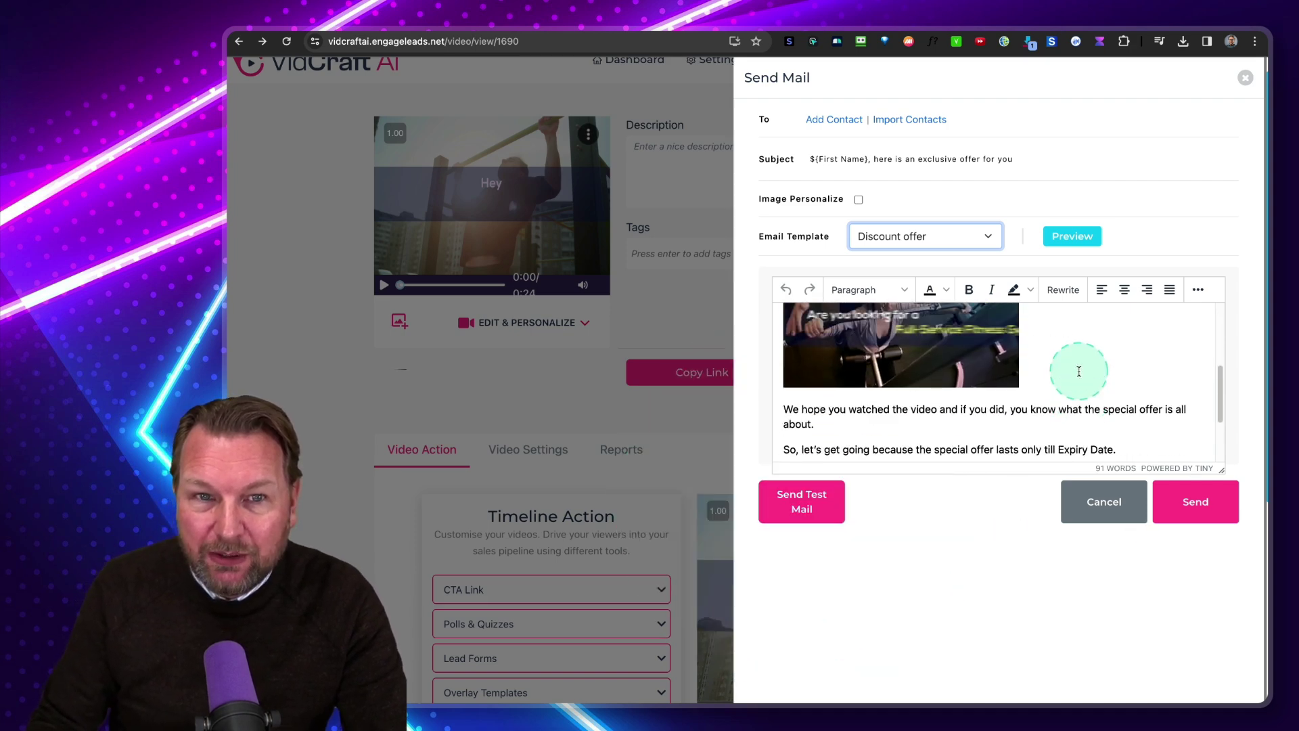
{"action": "scroll", "coordinate": [1080, 371], "scroll_direction": "up", "scroll_amount": 5}
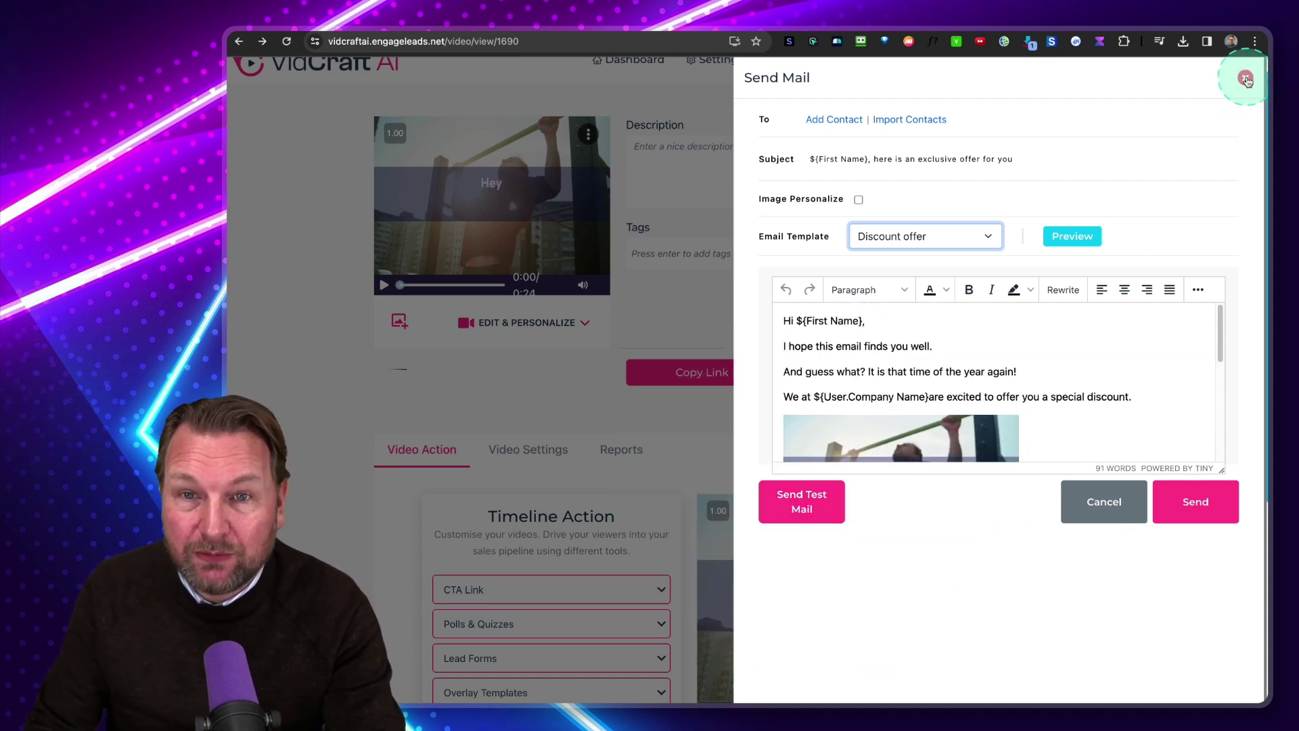
{"action": "left_click", "coordinate": [1247, 80]}
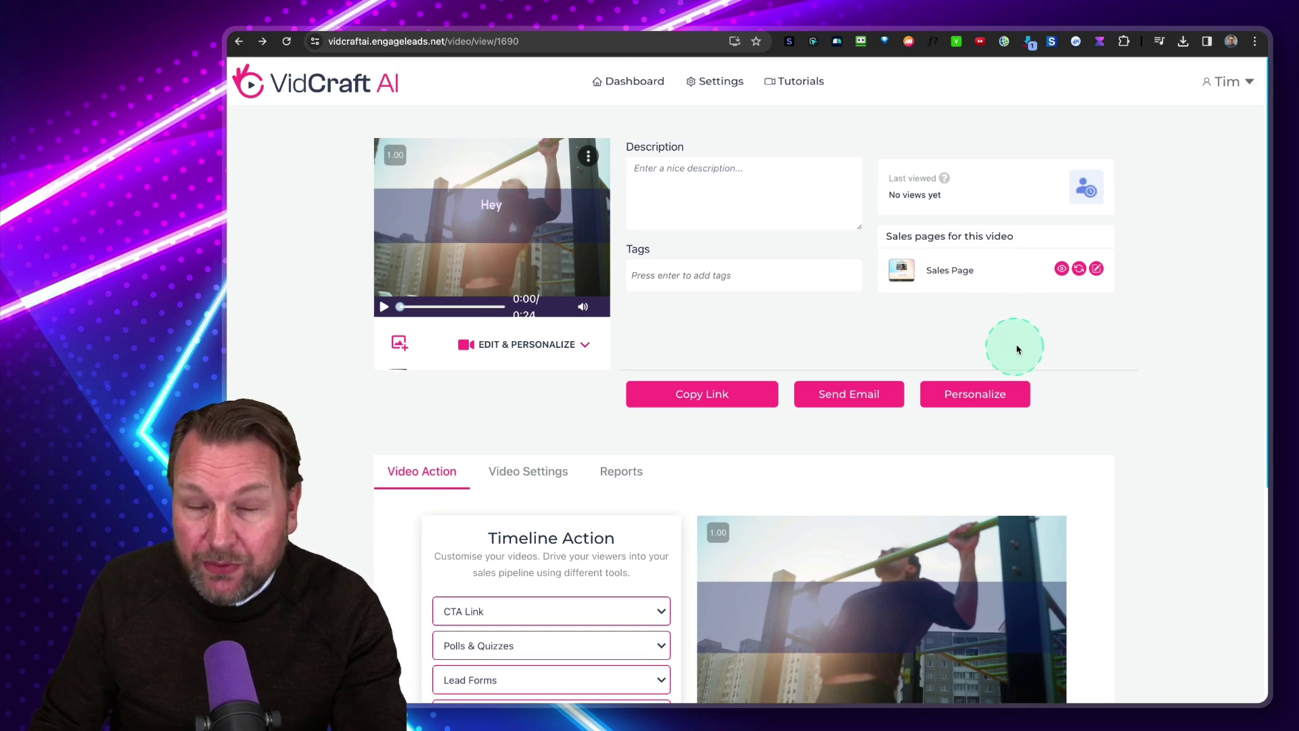
Step: Change the player theme colour to blue in the fitness video's branding settings
{"action": "scroll", "coordinate": [873, 317], "scroll_direction": "down", "scroll_amount": 4}
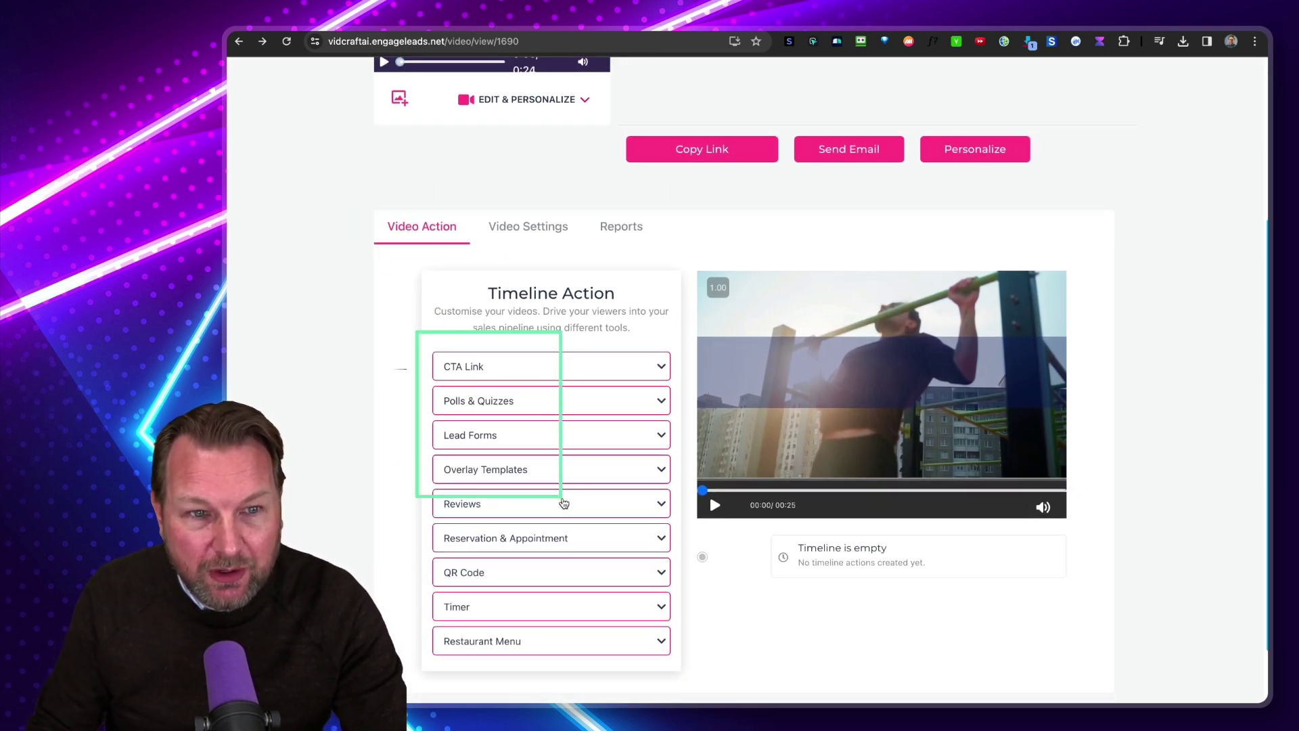
{"action": "left_click", "coordinate": [529, 229]}
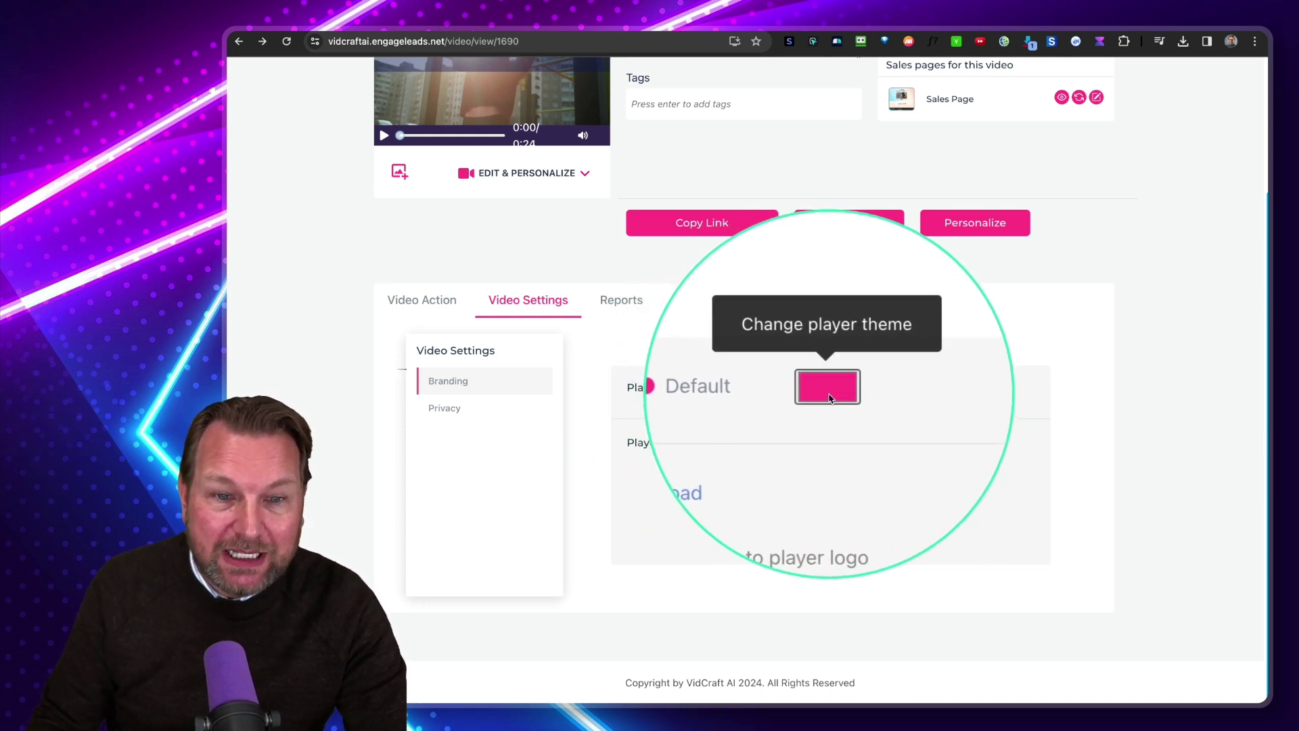
{"action": "left_click", "coordinate": [829, 391]}
{"action": "left_click_drag", "start_coordinate": [888, 508], "coordinate": [908, 508]}
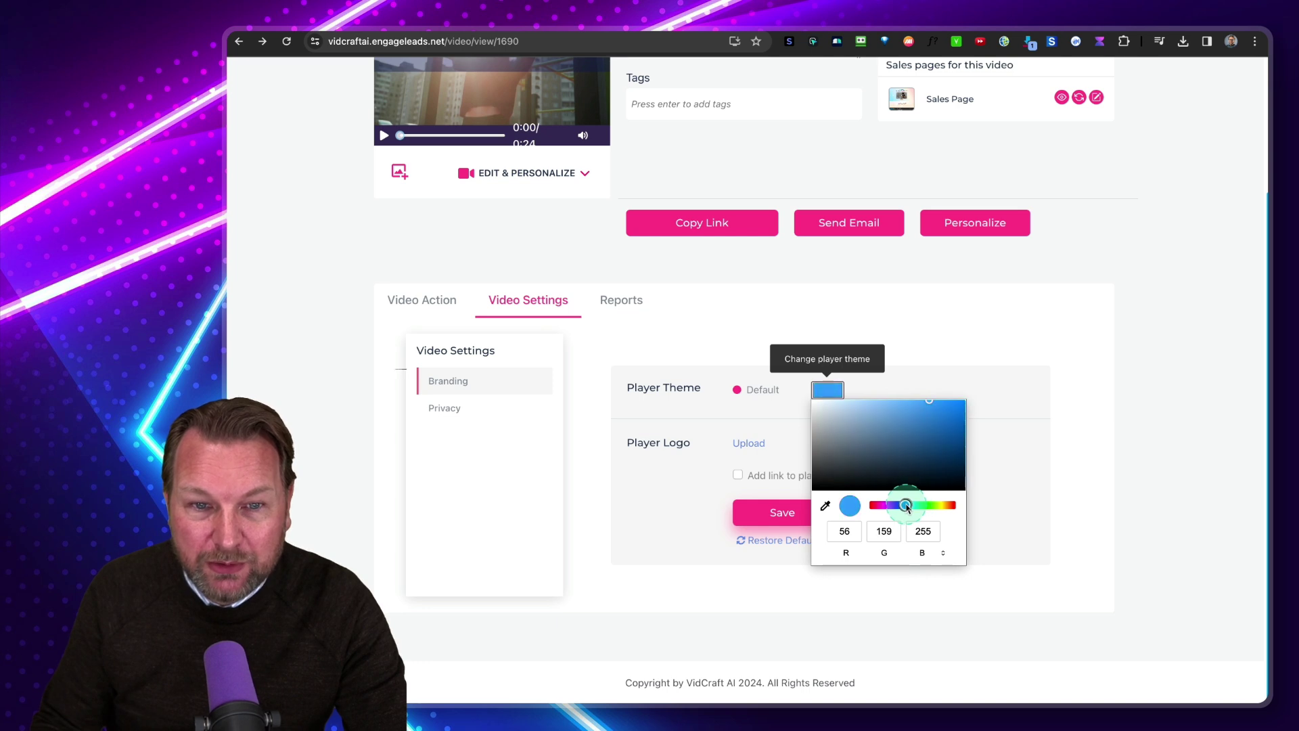
{"action": "left_click", "coordinate": [957, 386]}
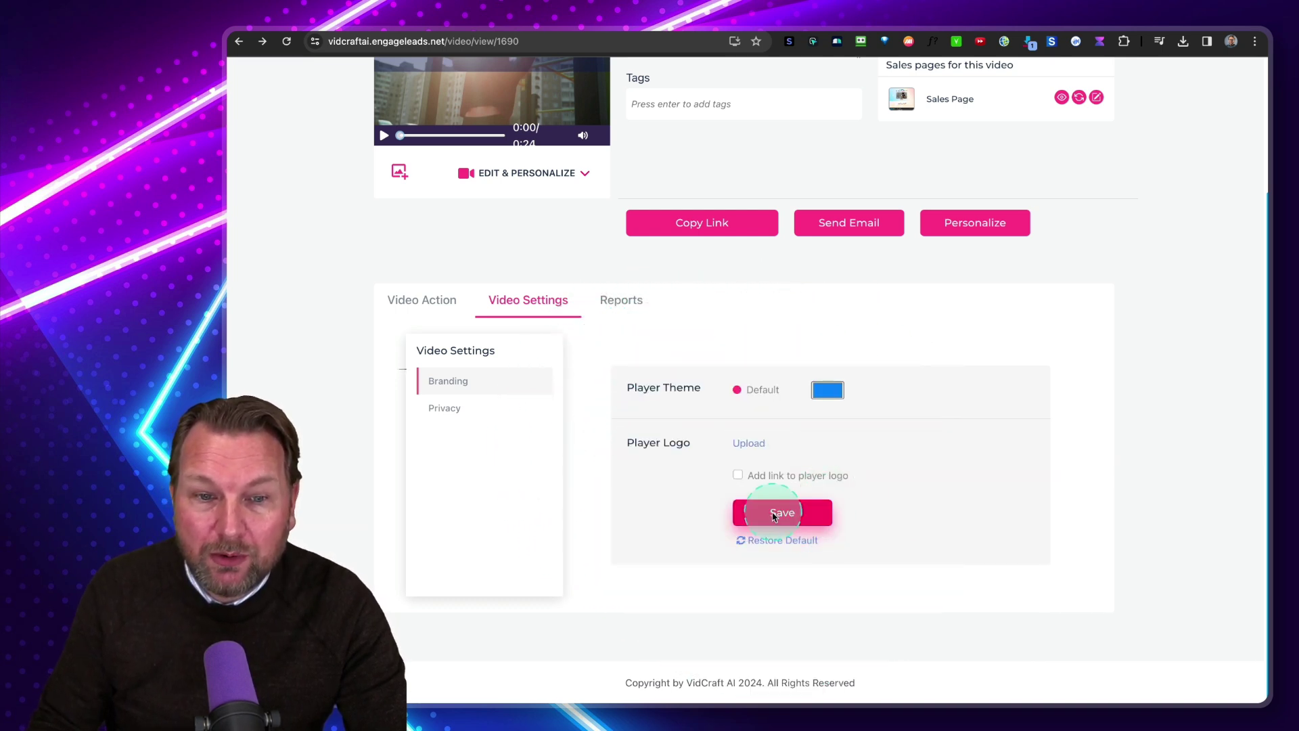
Step: Examine the fitness video's privacy options and its analytics report
{"action": "left_click", "coordinate": [444, 410]}
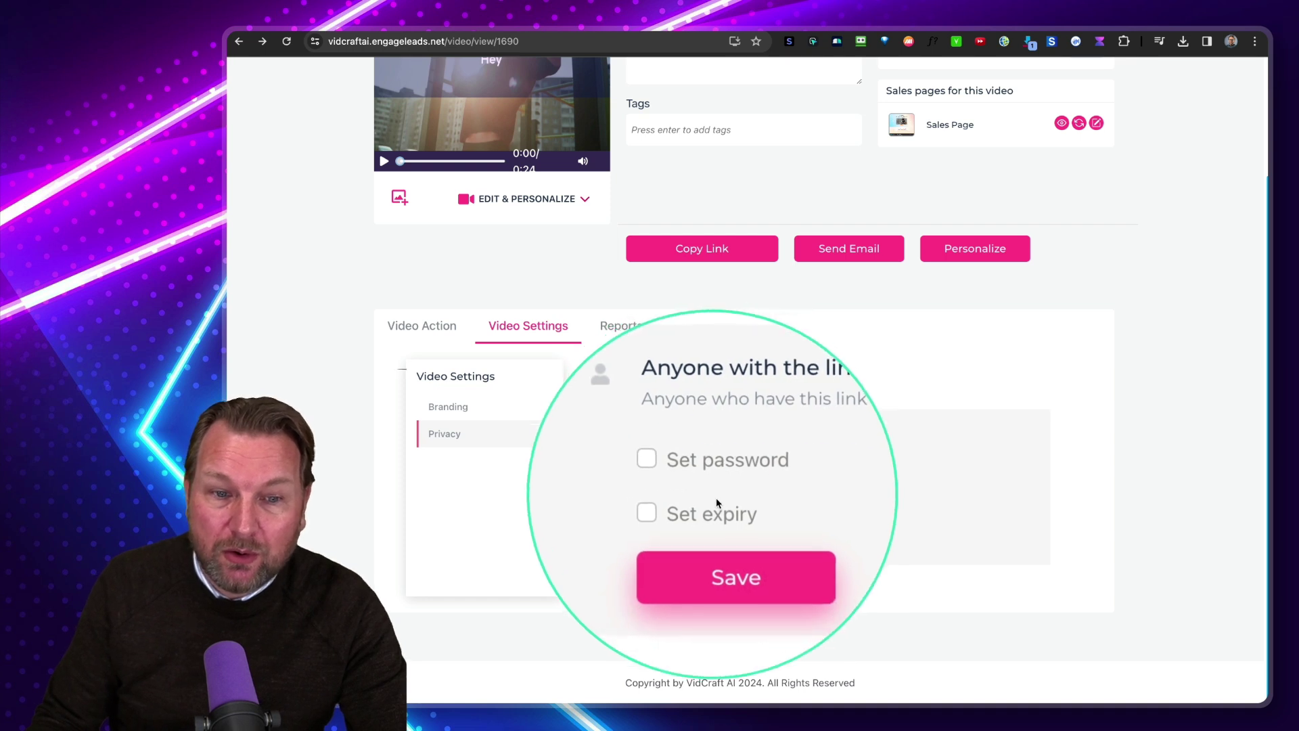
{"action": "left_click", "coordinate": [741, 527]}
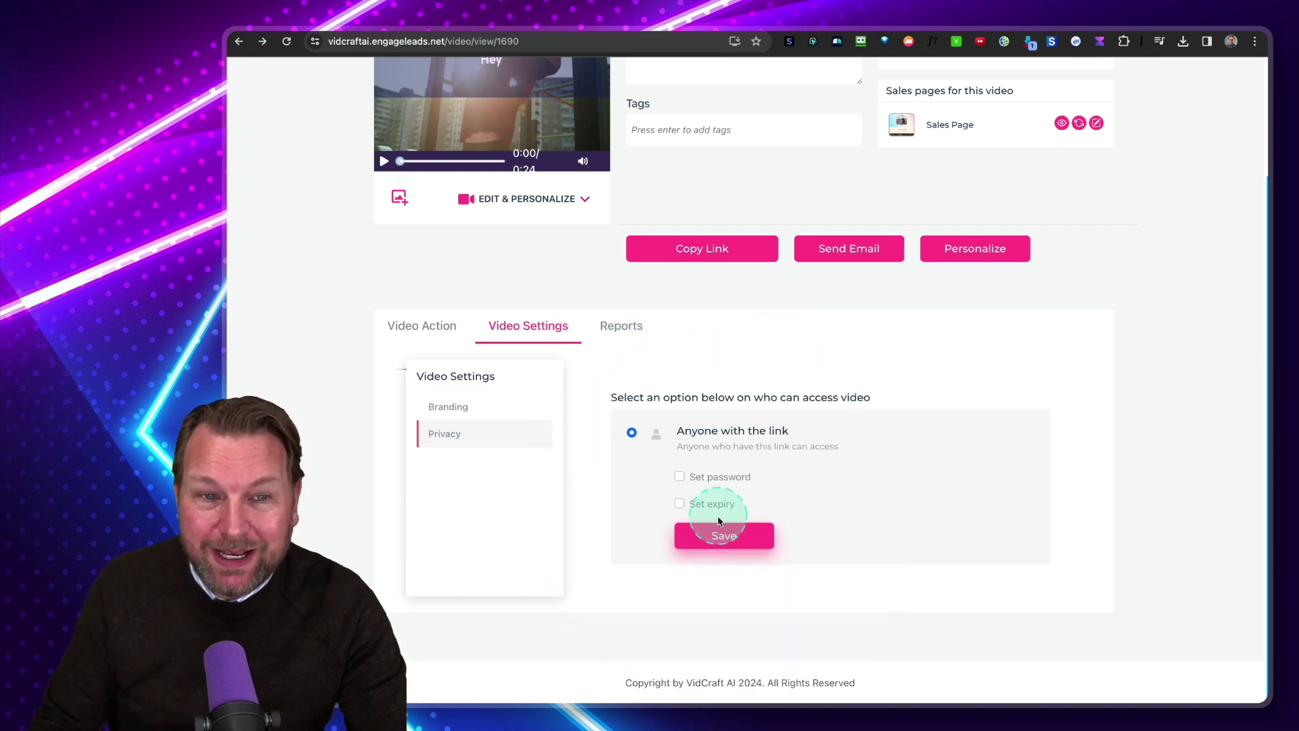
{"action": "left_click", "coordinate": [624, 329]}
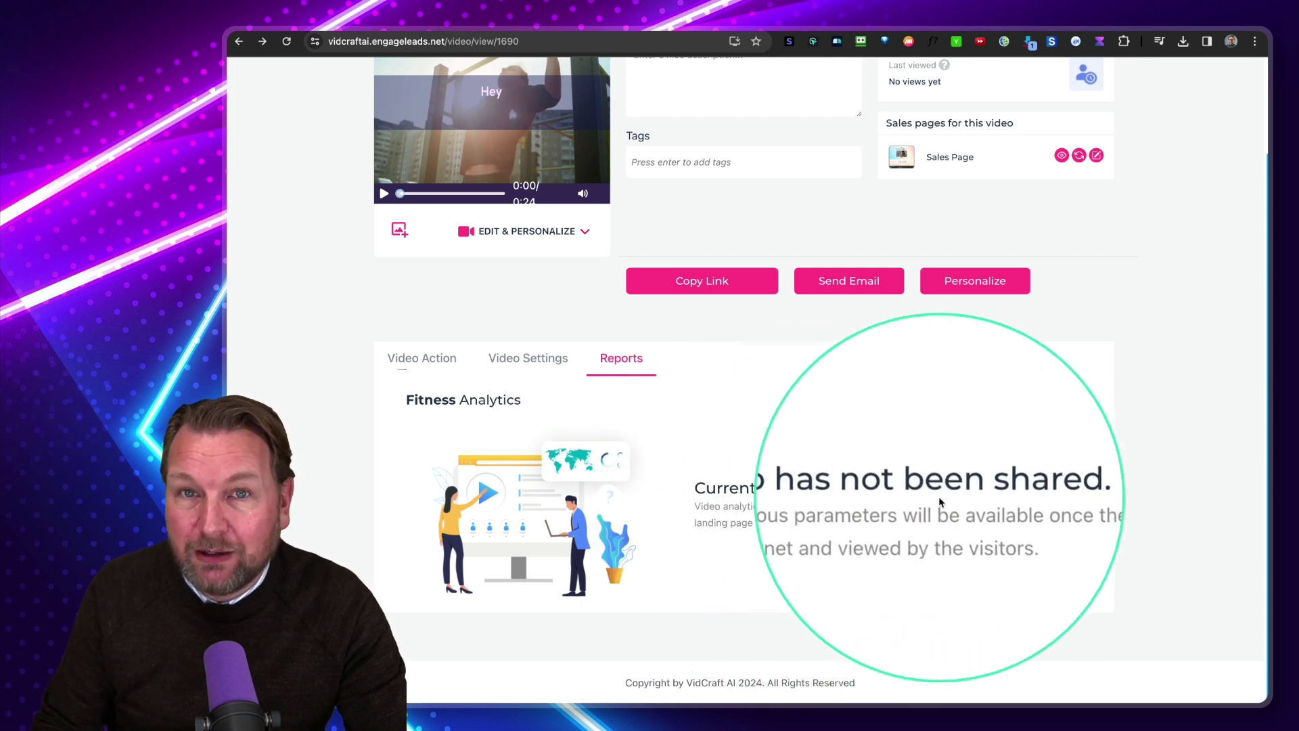
{"action": "scroll", "coordinate": [685, 542], "scroll_direction": "up", "scroll_amount": 3}
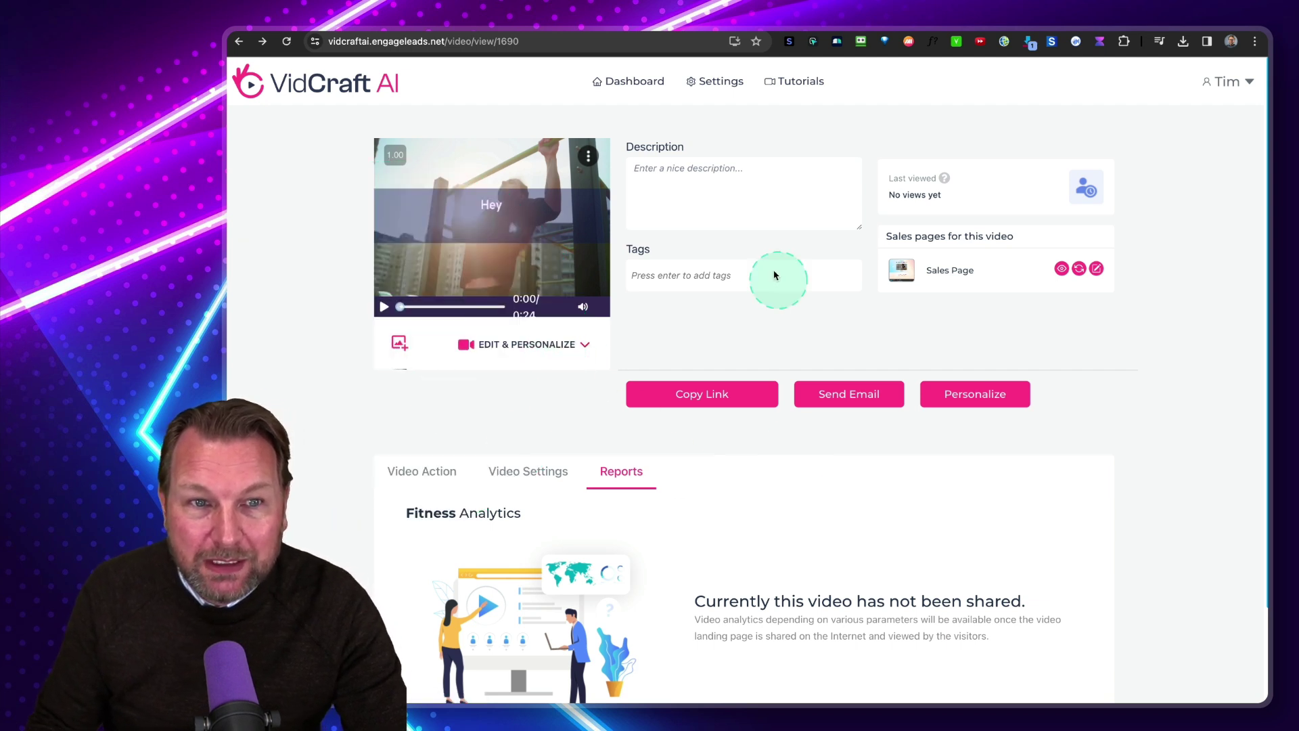
Step: Create a new campaign named "tour" from the Tour & Travel template
{"action": "left_click", "coordinate": [635, 86]}
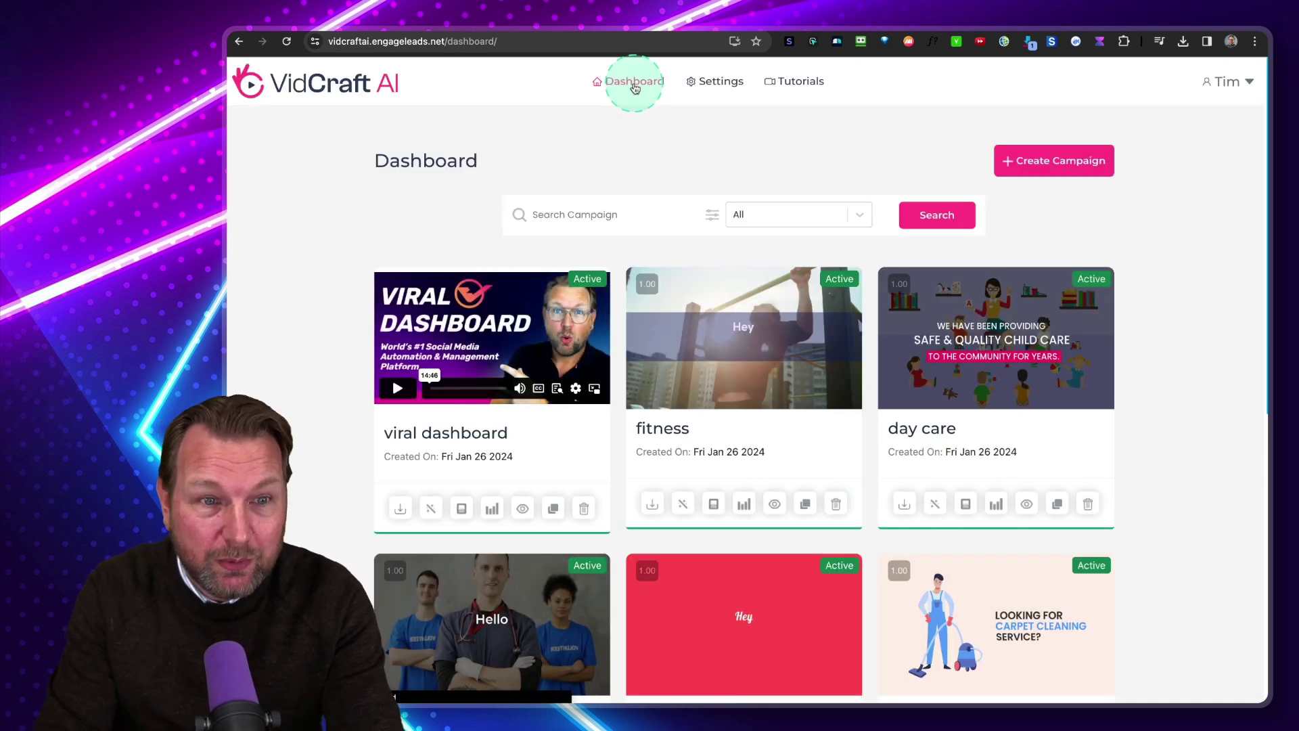
{"action": "left_click", "coordinate": [1057, 167]}
{"action": "left_click", "coordinate": [672, 393]}
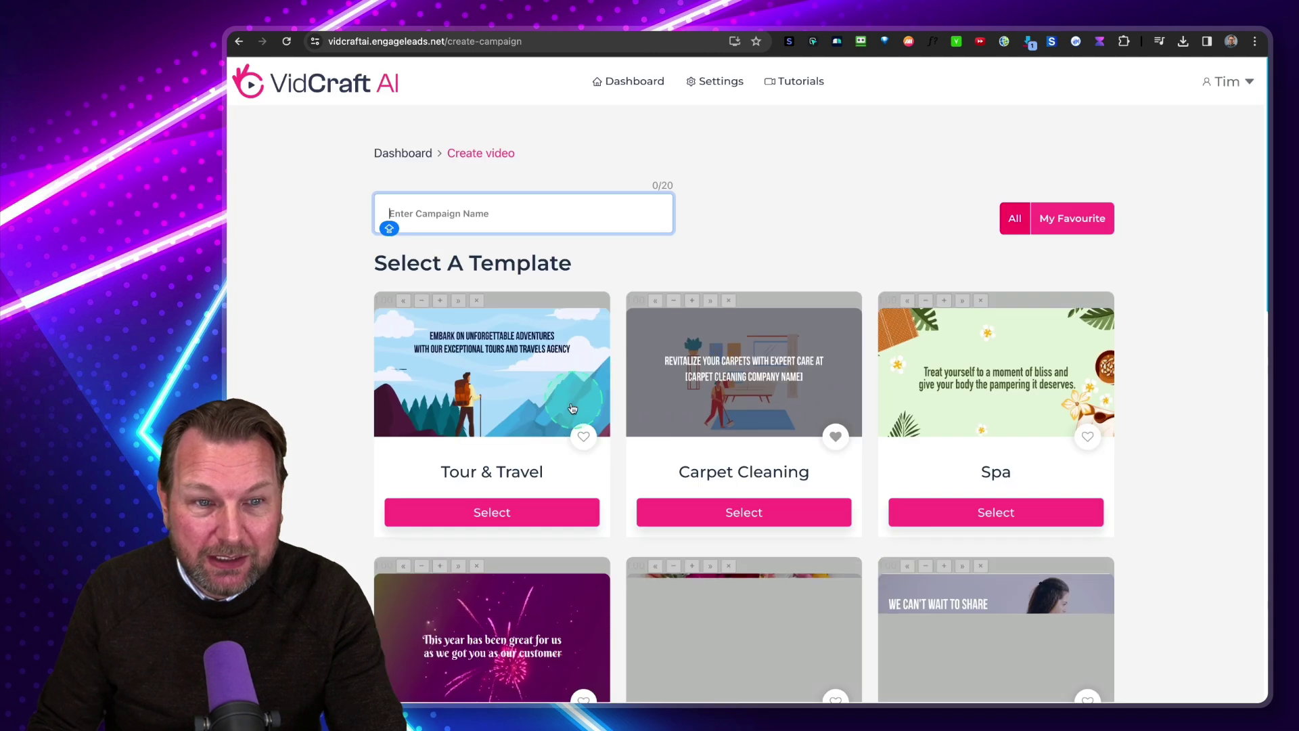
{"action": "left_click", "coordinate": [500, 377]}
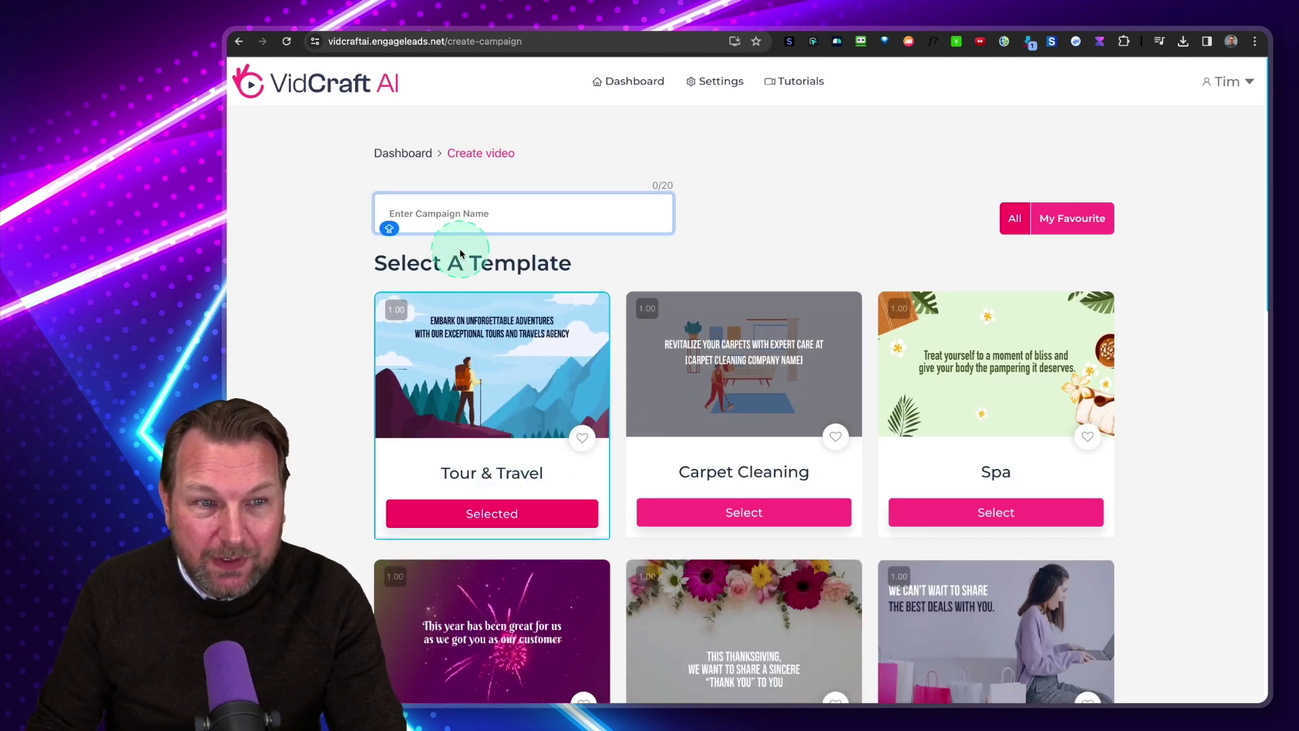
{"action": "type", "text": "T"}
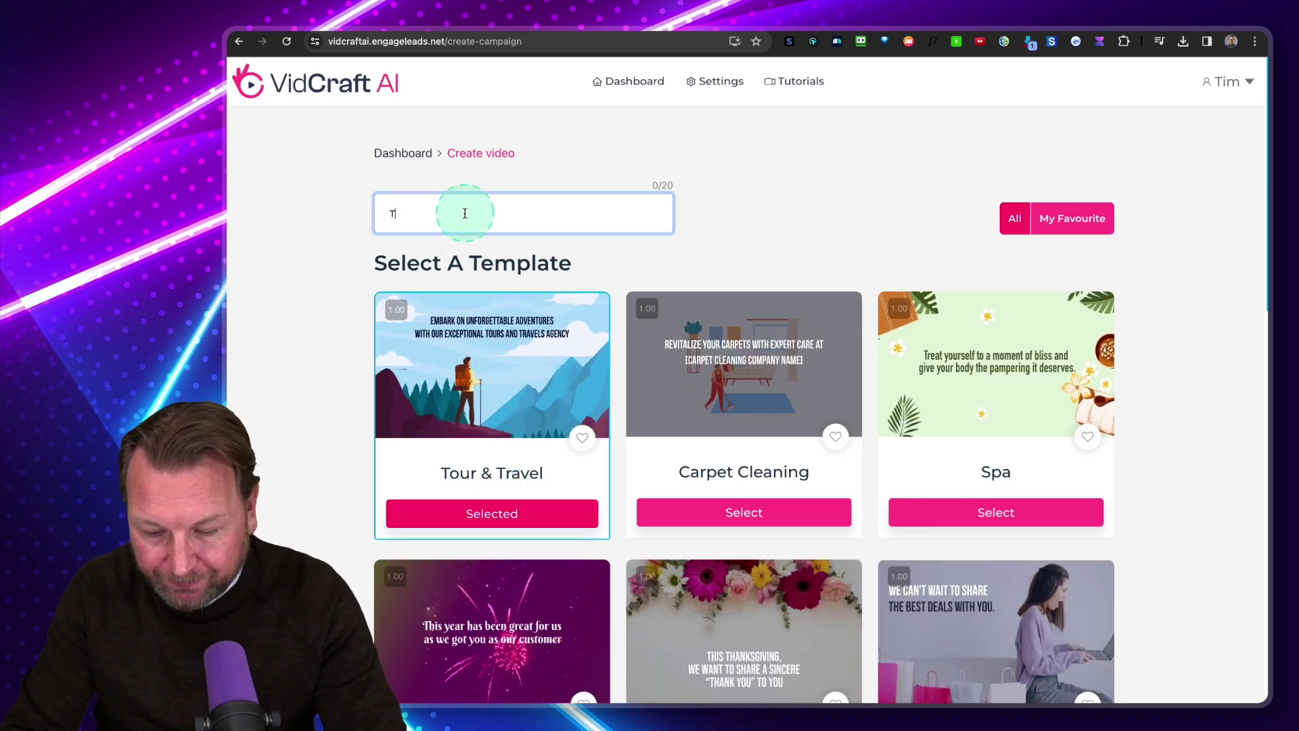
{"action": "type", "text": "est"}
{"action": "scroll", "coordinate": [852, 473], "scroll_direction": "down", "scroll_amount": 4}
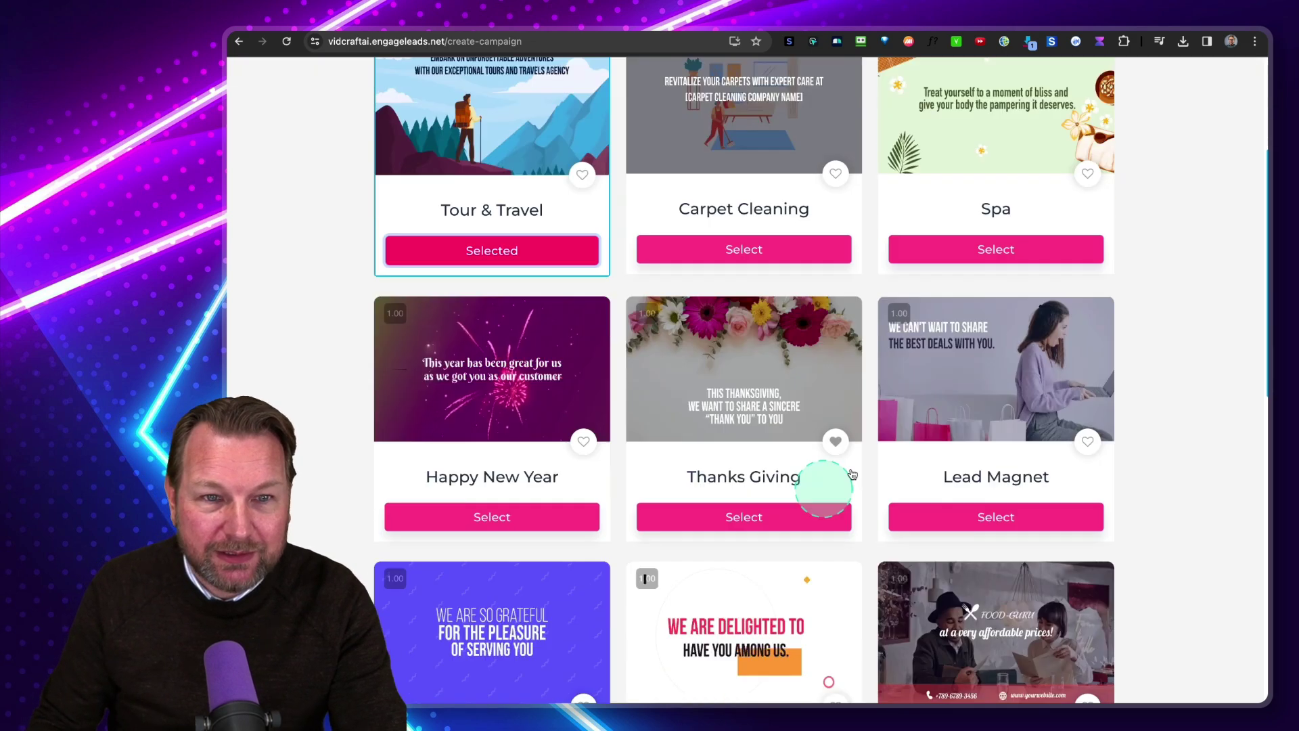
{"action": "scroll", "coordinate": [853, 474], "scroll_direction": "down", "scroll_amount": 8}
{"action": "left_click", "coordinate": [1061, 607]}
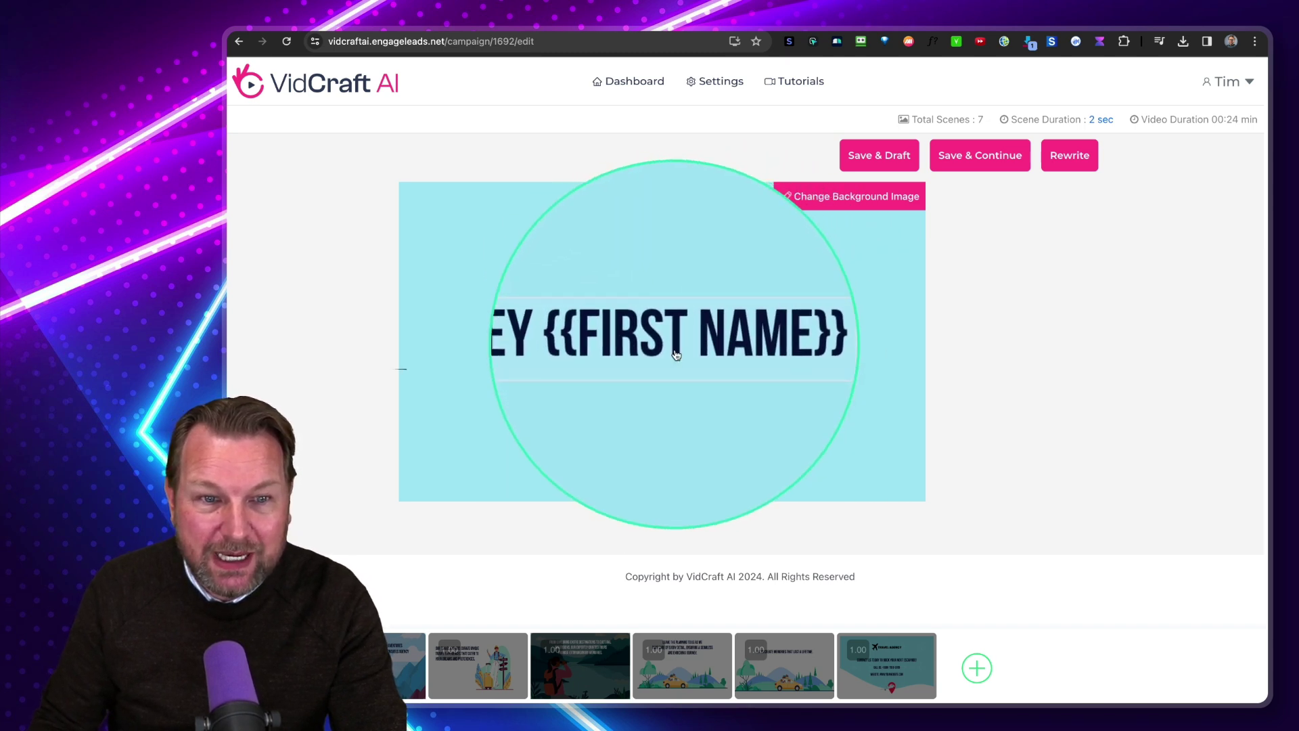
Step: View the tour video's scenes, check the background media choices for the exotic destinations scene, and return to the dashboard
{"action": "left_click", "coordinate": [475, 683]}
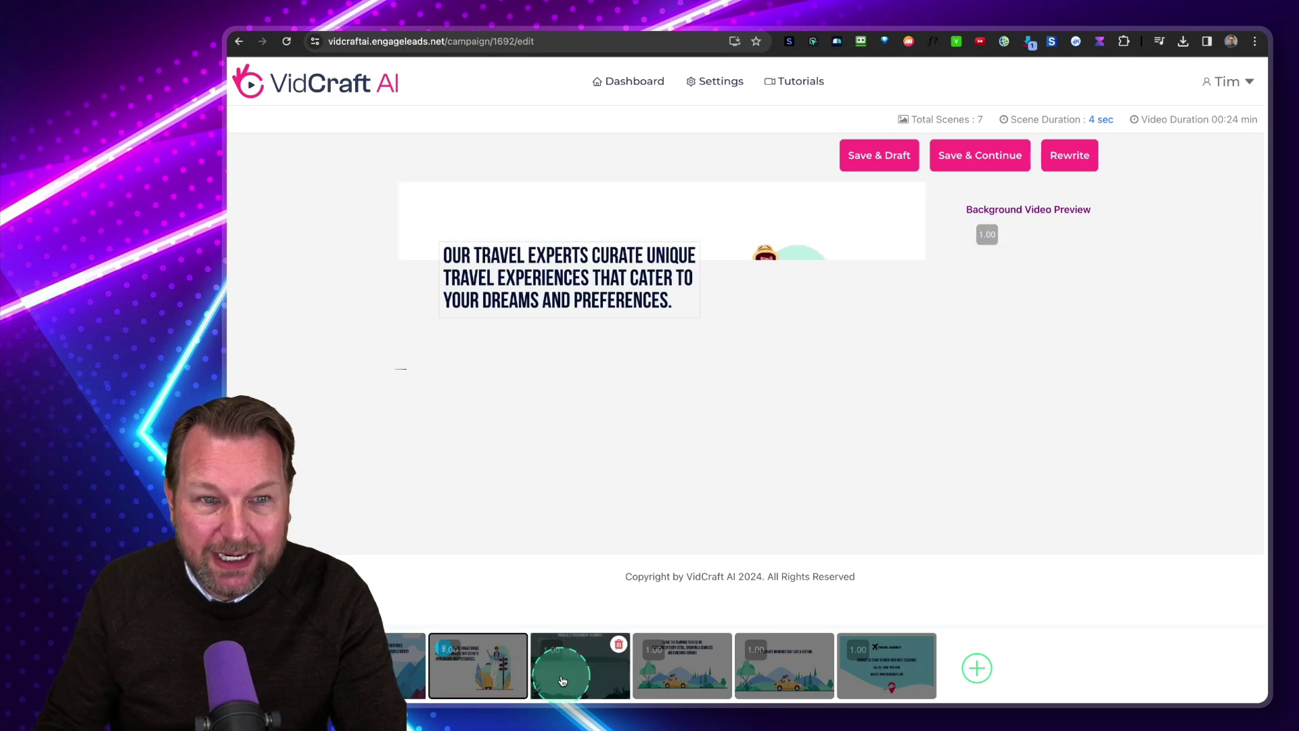
{"action": "left_click", "coordinate": [572, 679]}
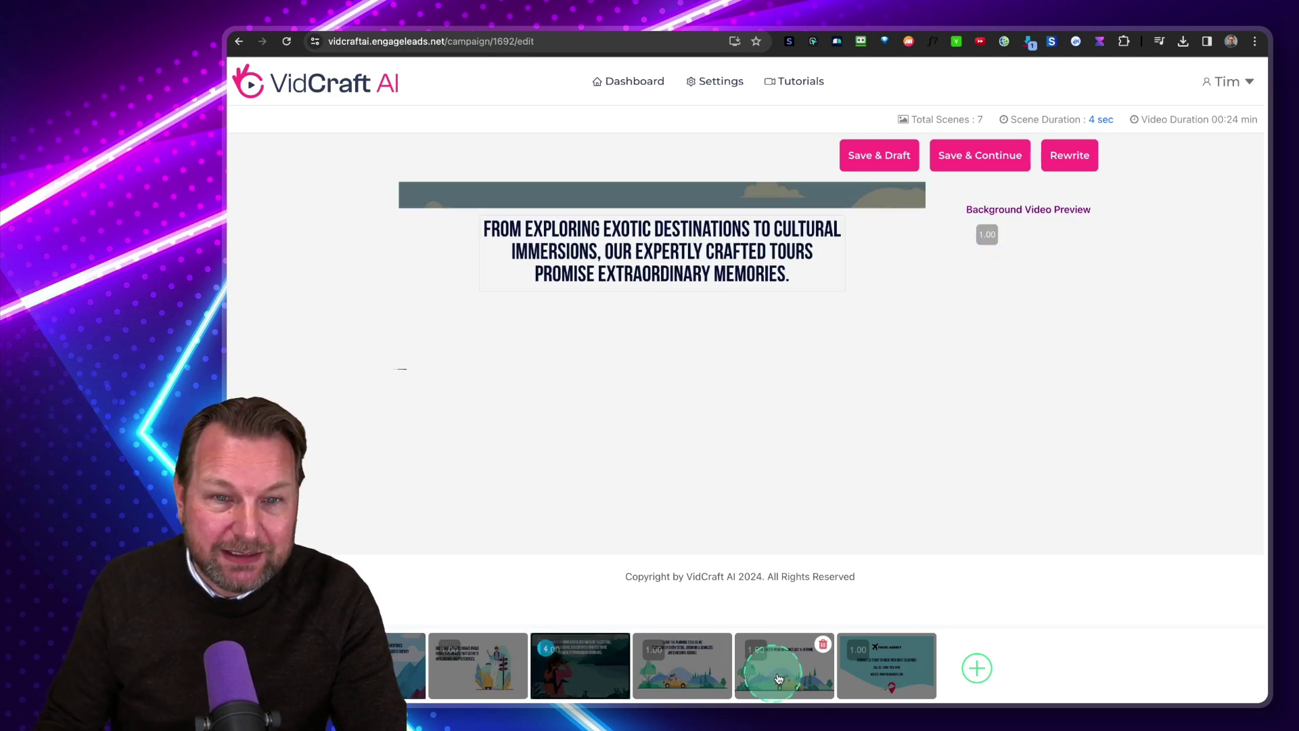
{"action": "left_click", "coordinate": [899, 197]}
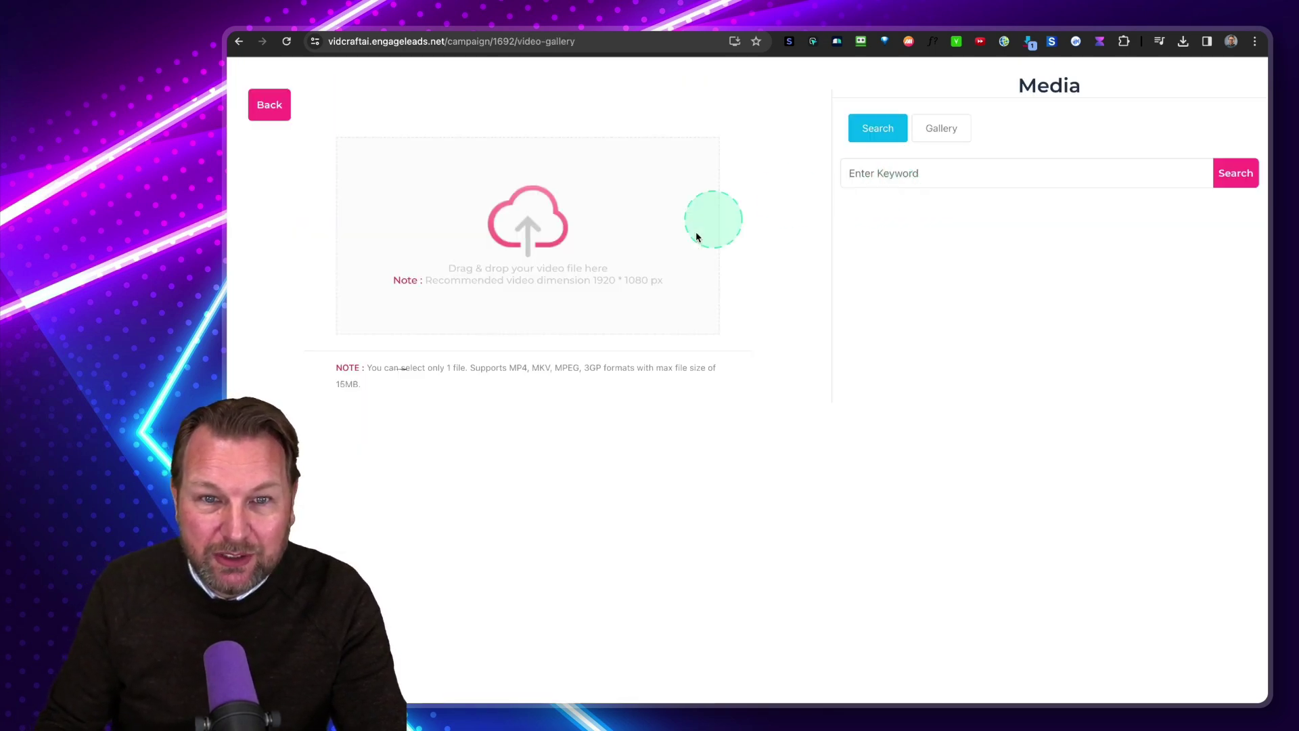
{"action": "left_click", "coordinate": [272, 108]}
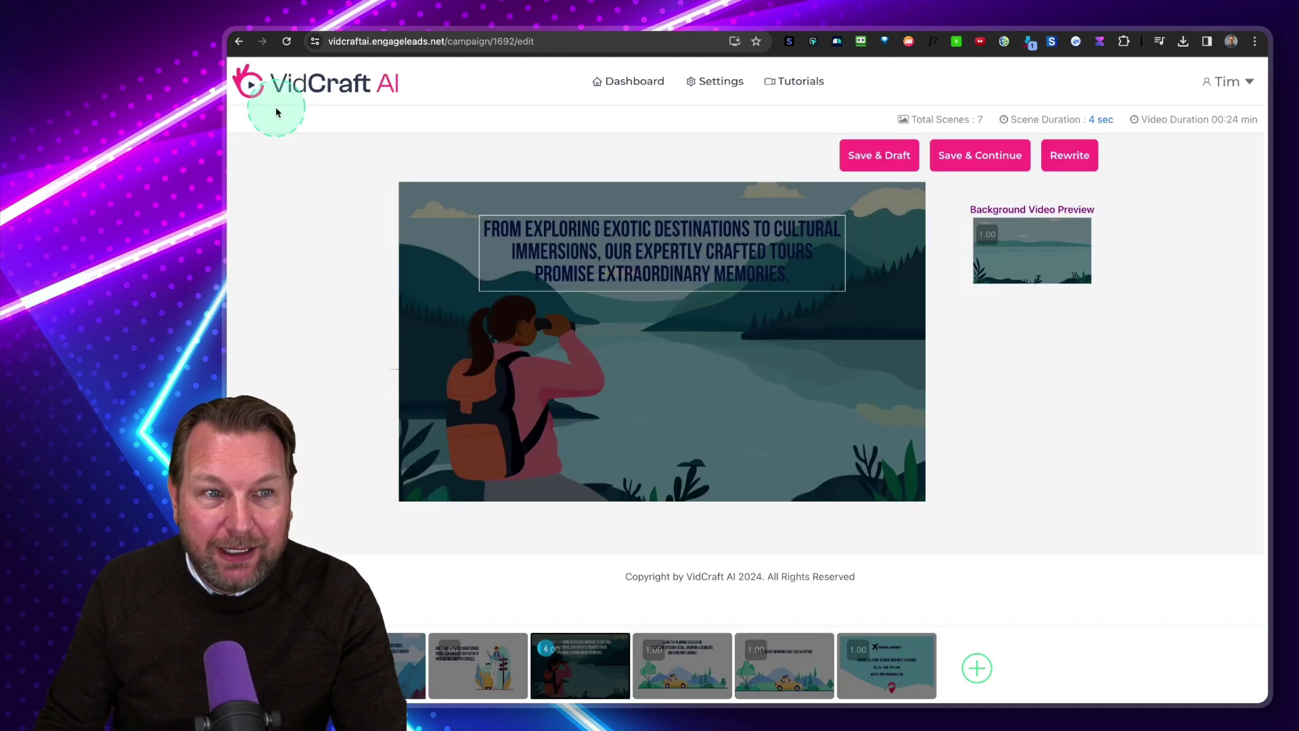
{"action": "left_click", "coordinate": [332, 81]}
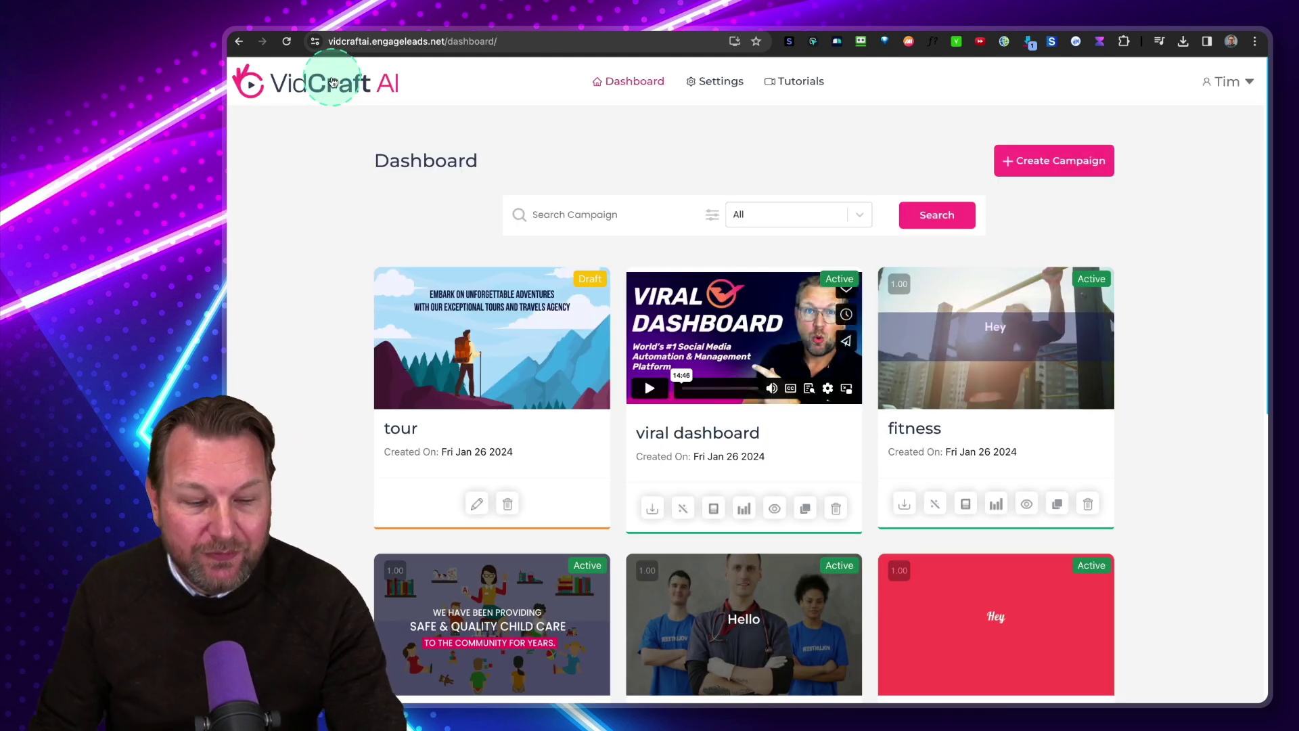